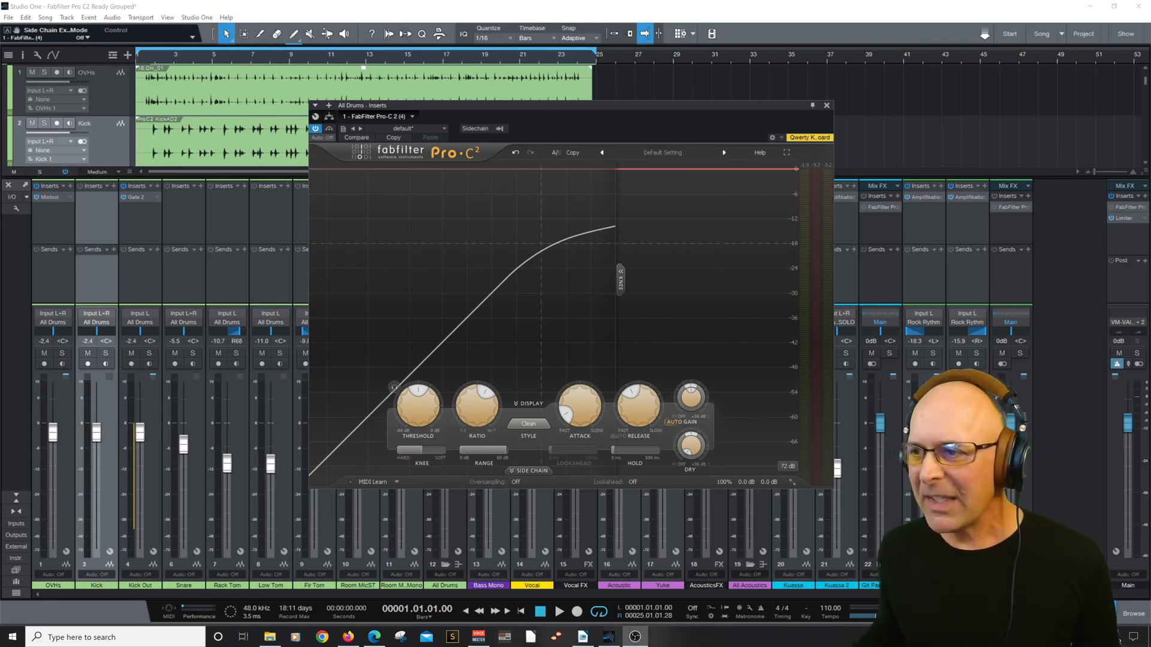
Play the song to hear the drum bus compressor at its default setting, and stop playback.
{"action": "left_click", "coordinate": [590, 109]}
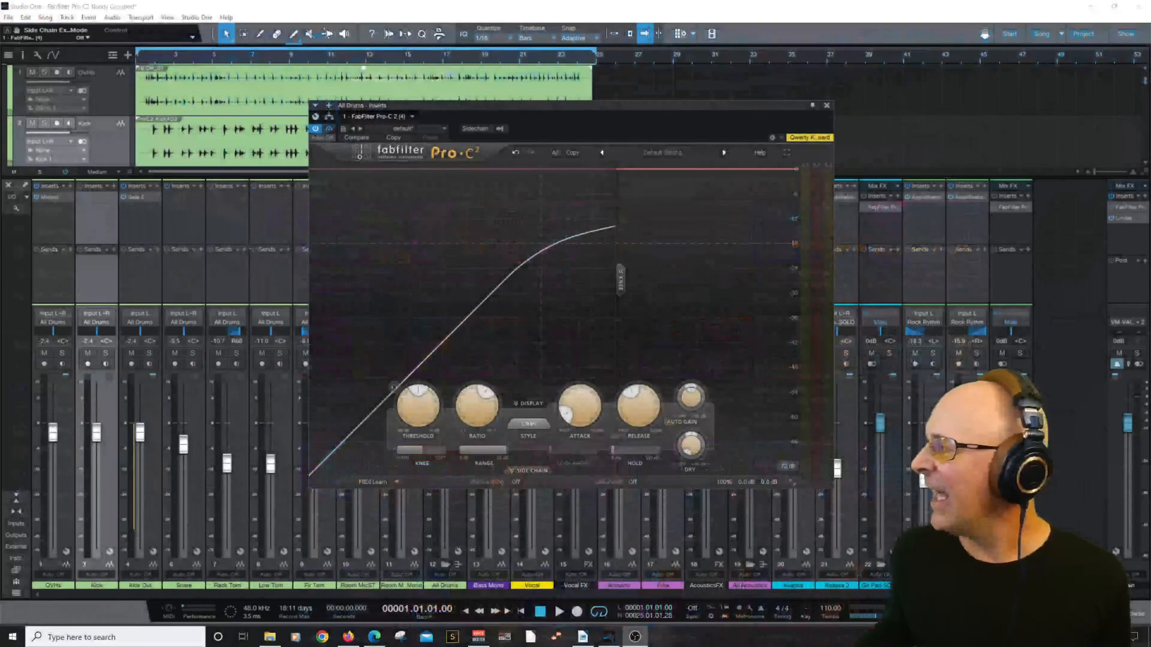
{"action": "left_click", "coordinate": [587, 110]}
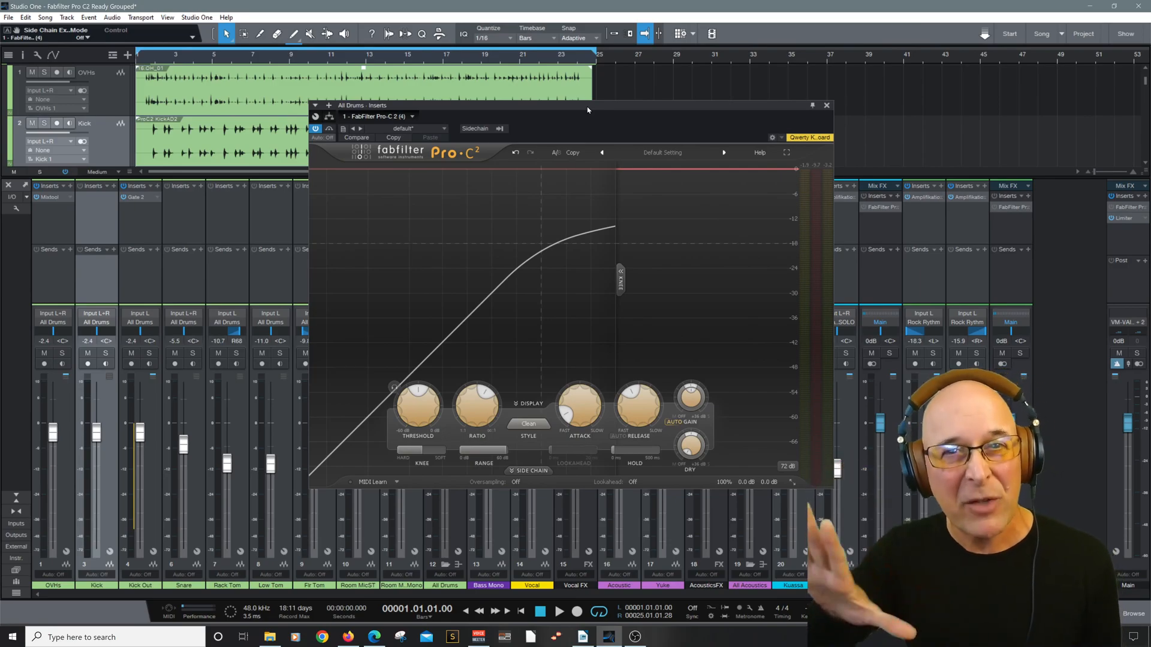
{"action": "key", "text": "space"}
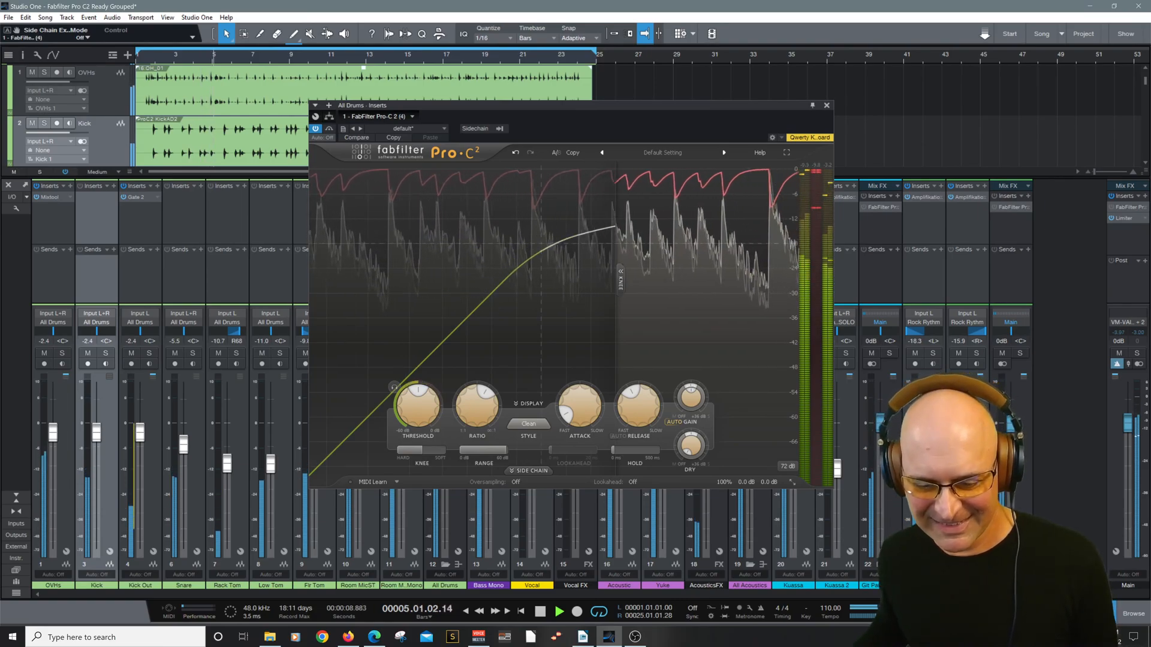
{"action": "key", "text": "alt+Tab"}
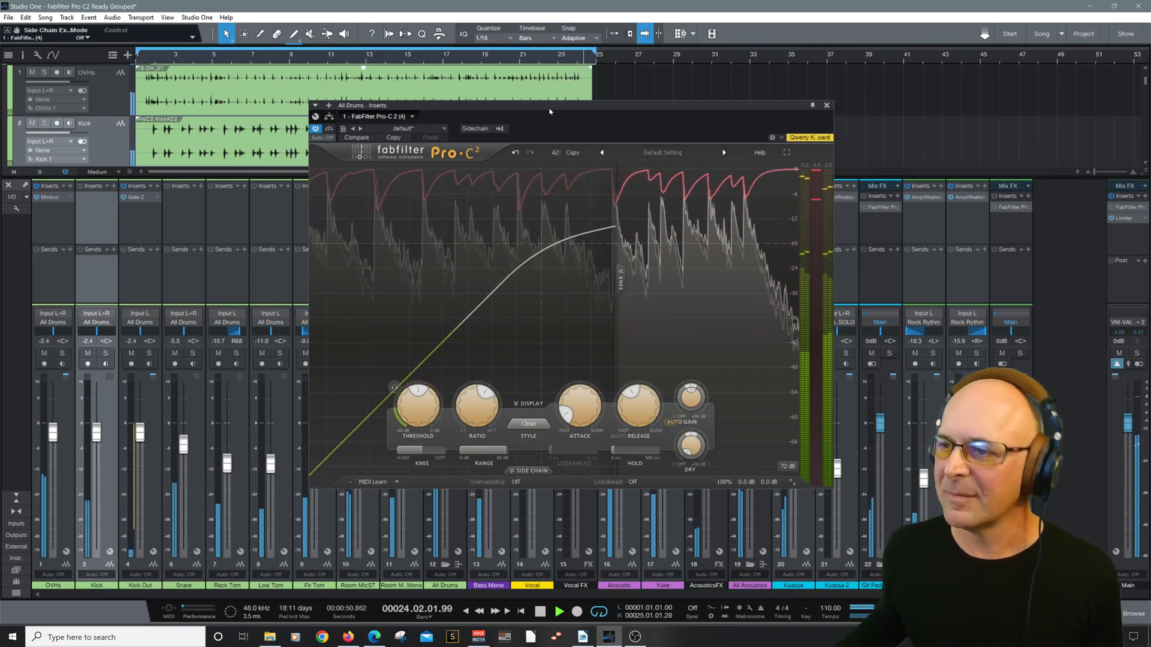
{"action": "key", "text": "space"}
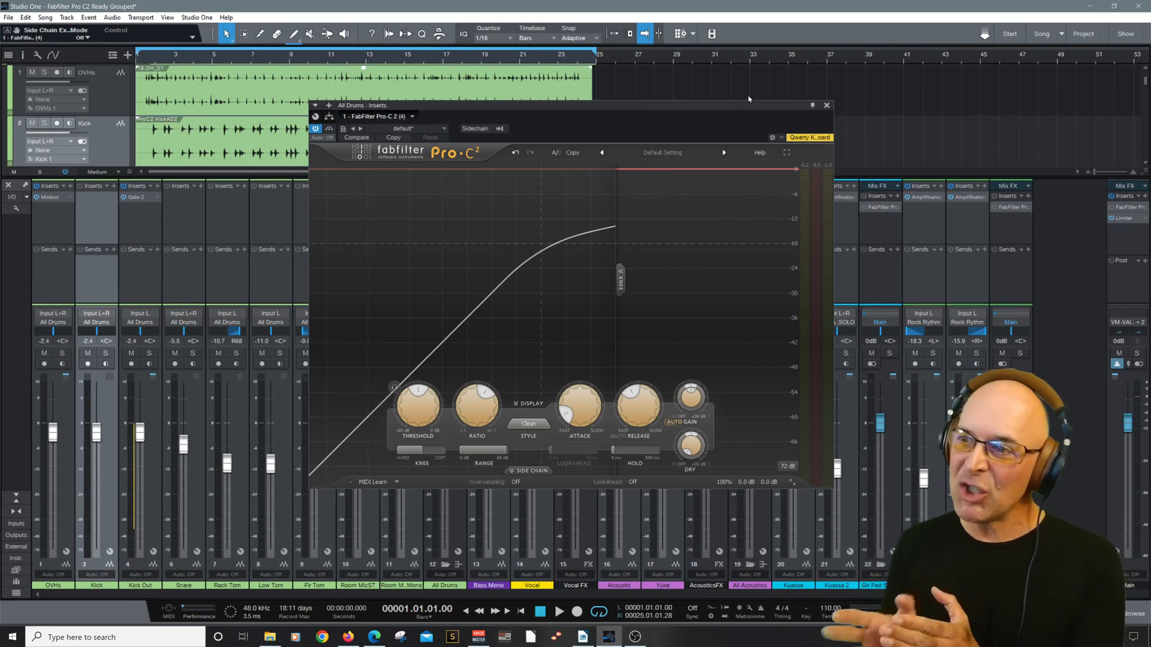
Move the compressor window higher on the screen and check its available interface sizes, keeping Large.
{"action": "left_click_drag", "start_coordinate": [724, 110], "coordinate": [714, 80]}
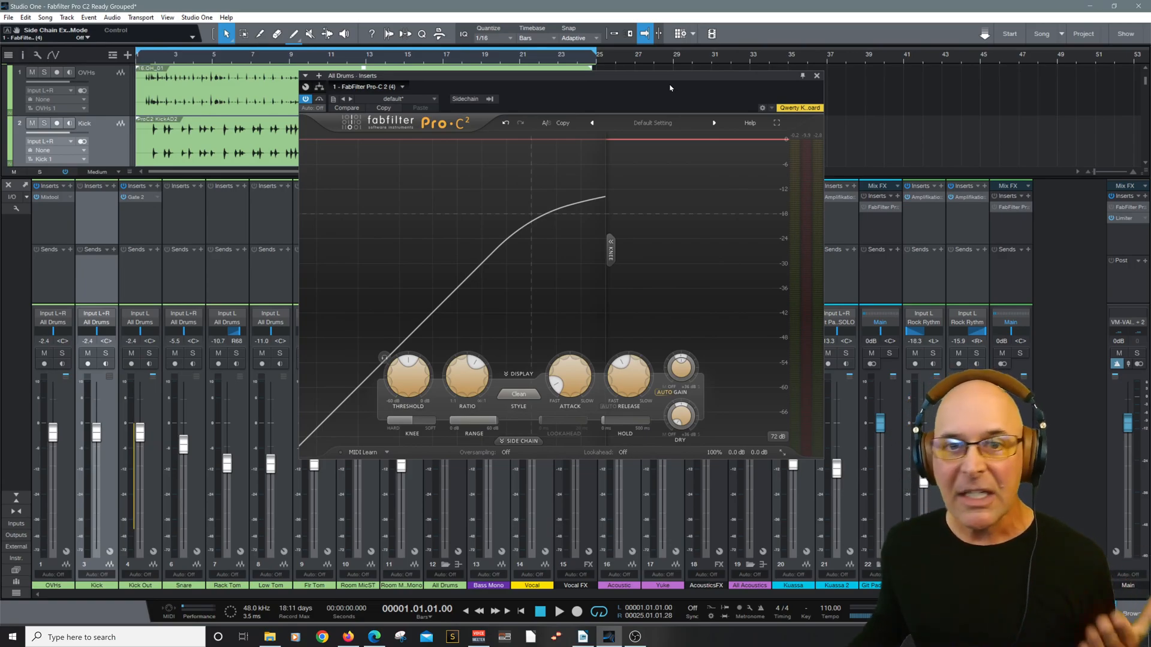
{"action": "left_click", "coordinate": [781, 453]}
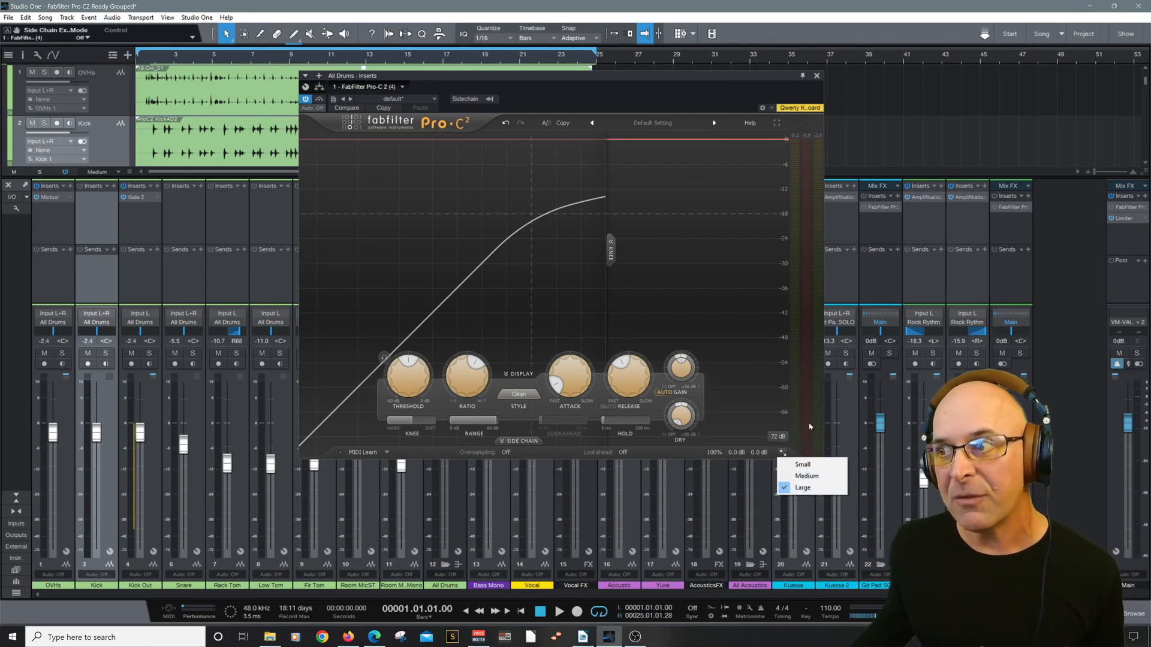
{"action": "left_click", "coordinate": [756, 88]}
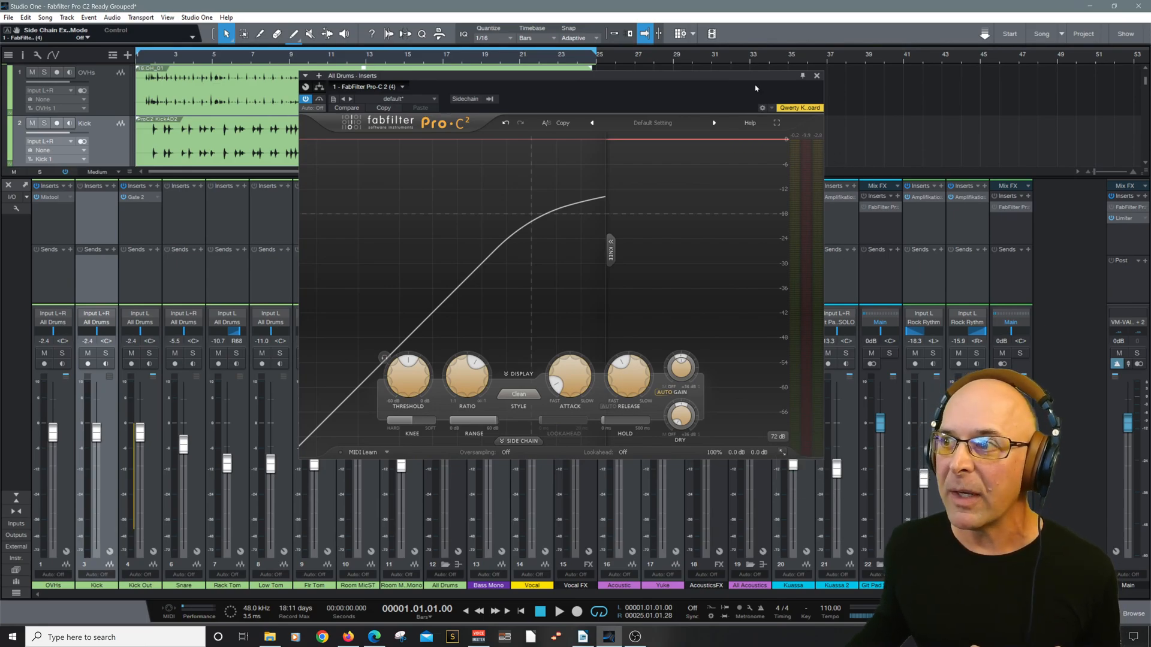
View the compressor full screen during a short playback and return it to its normal window size.
{"action": "left_click", "coordinate": [777, 124]}
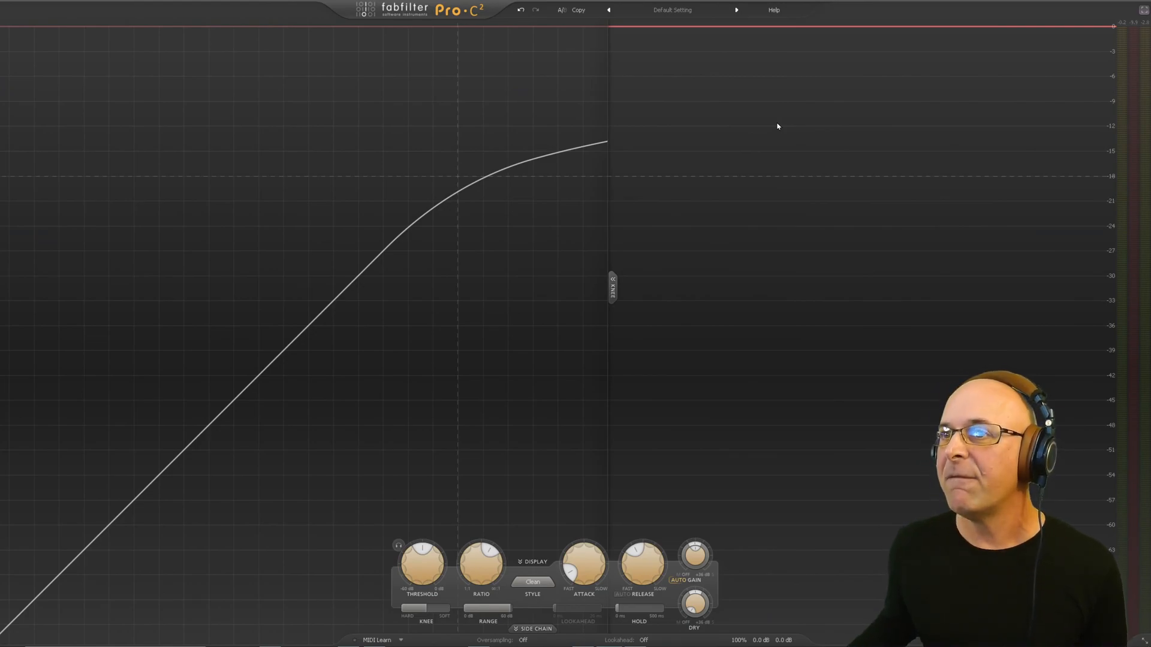
{"action": "key", "text": "space"}
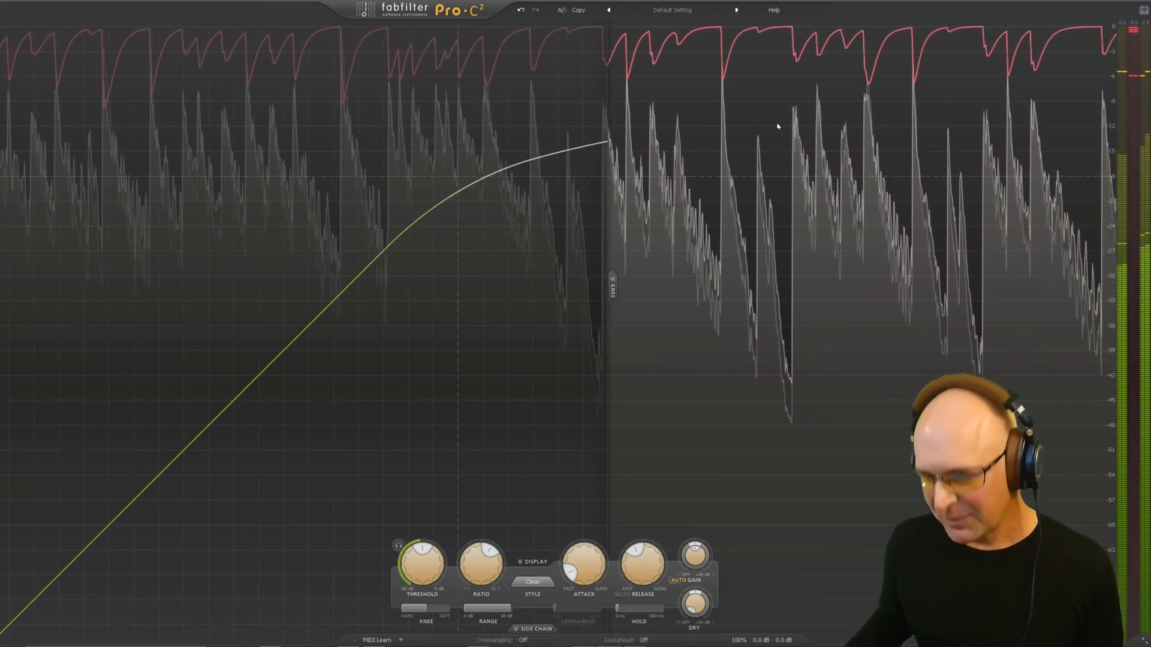
{"action": "key", "text": "space"}
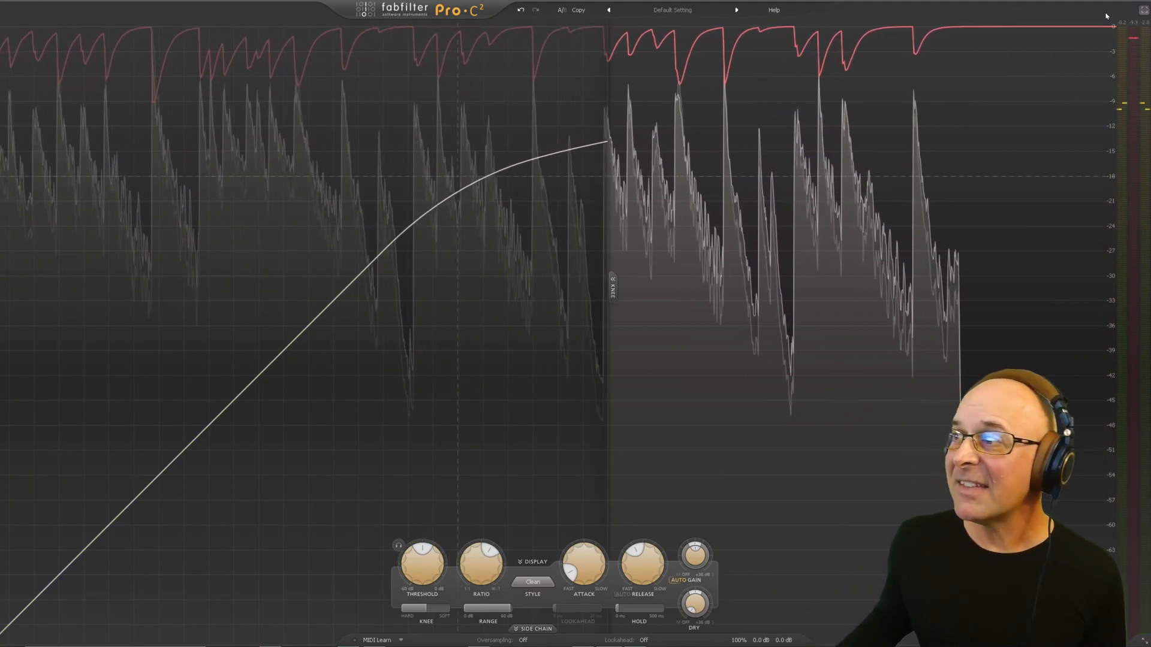
{"action": "left_click", "coordinate": [1142, 10]}
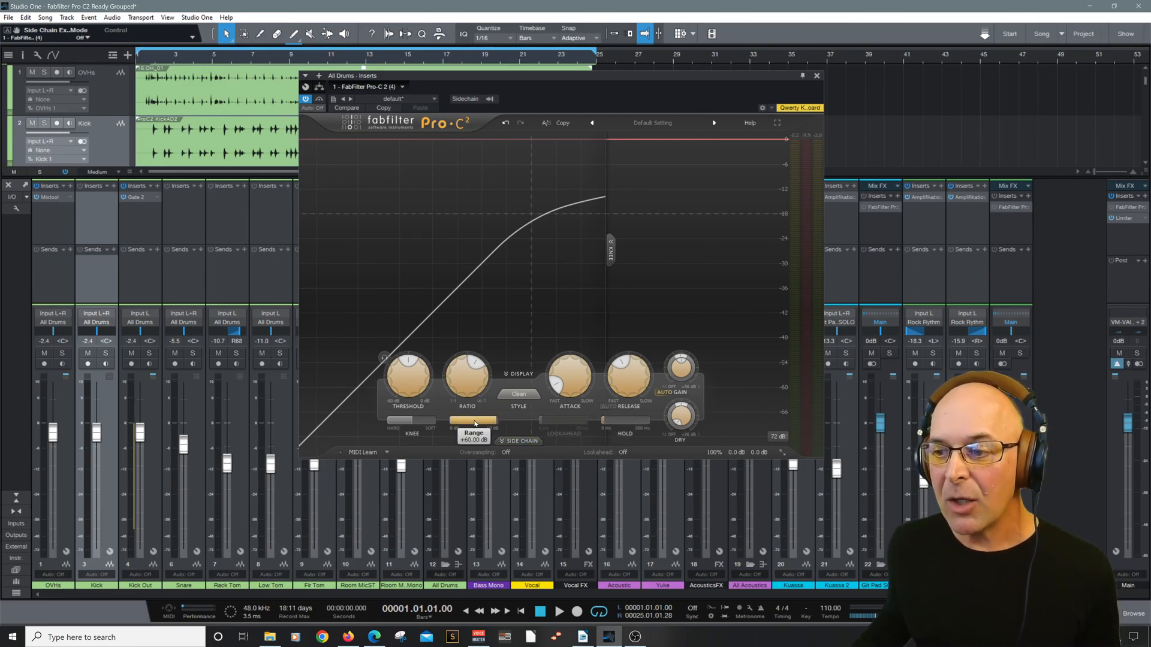
Load the Groovy Glue 01 bM drum bus preset and move the compressor window up to fit the screen.
{"action": "mouse_move", "coordinate": [474, 423]}
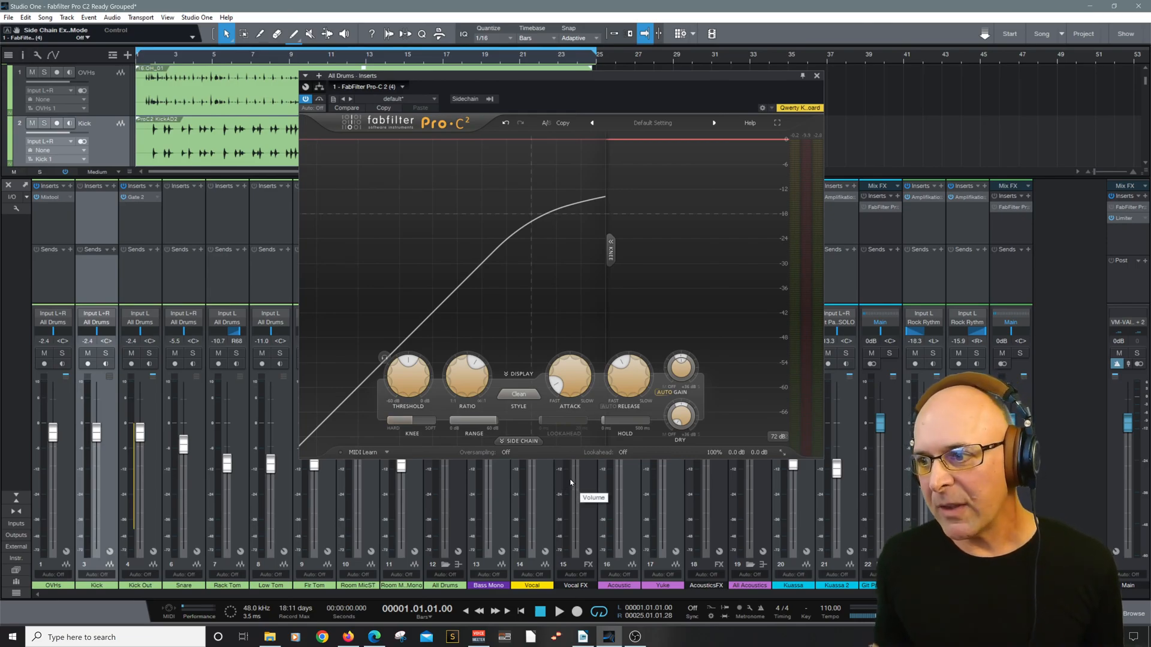
{"action": "left_click", "coordinate": [653, 123]}
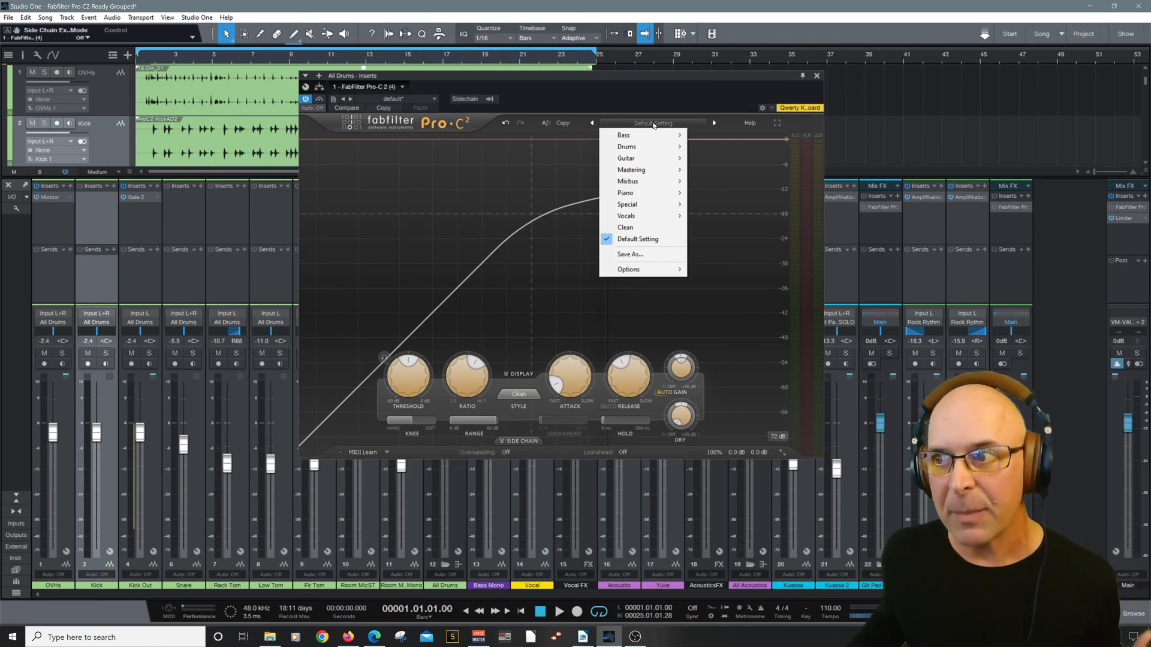
{"action": "mouse_move", "coordinate": [651, 149]}
{"action": "mouse_move", "coordinate": [709, 149]}
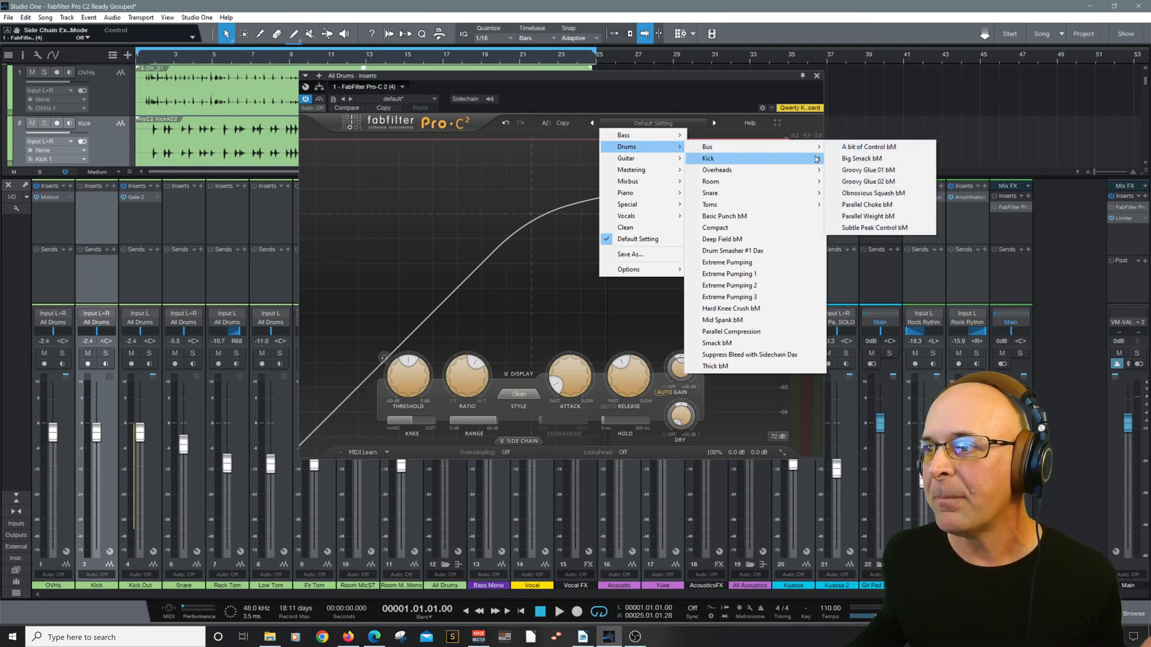
{"action": "mouse_move", "coordinate": [817, 159]}
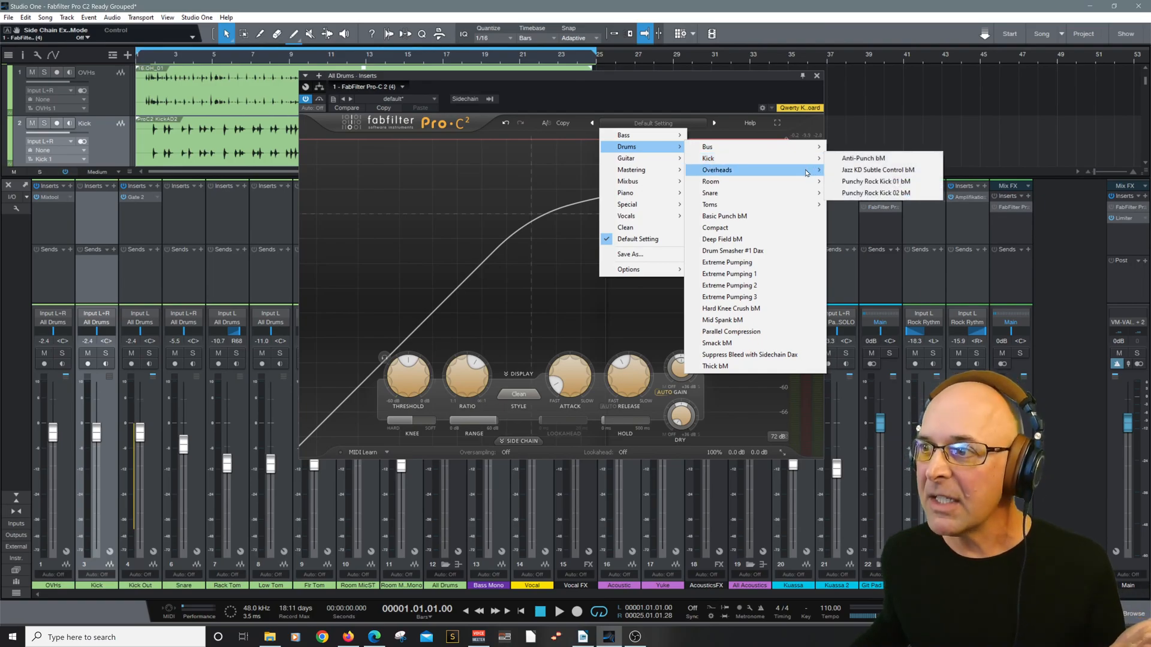
{"action": "mouse_move", "coordinate": [797, 197]}
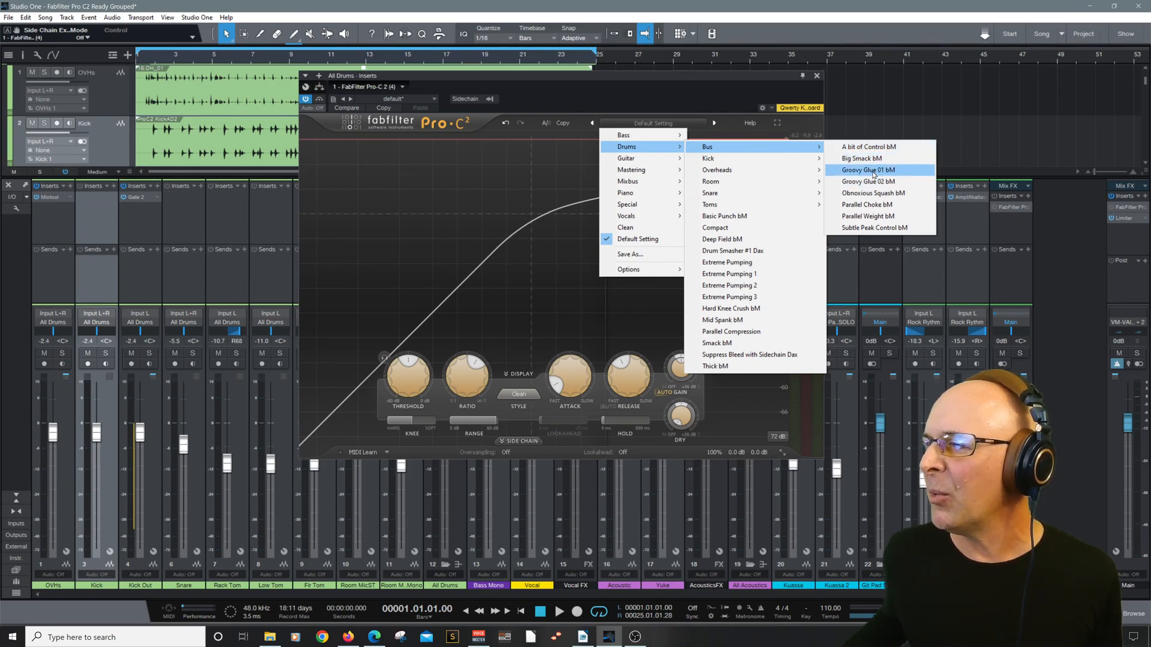
{"action": "left_click", "coordinate": [873, 173]}
{"action": "left_click_drag", "start_coordinate": [641, 78], "coordinate": [635, 61]}
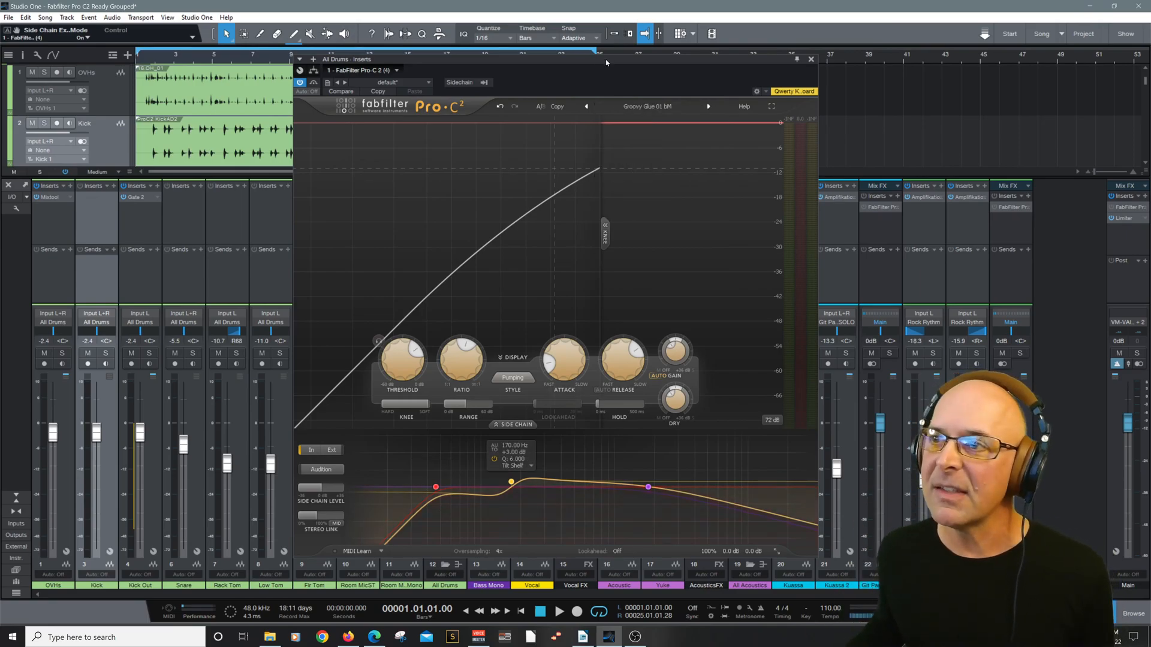
Group the tracks of the All Drums folder and solo the folder.
{"action": "scroll", "coordinate": [95, 95], "scroll_direction": "up", "scroll_amount": 2}
{"action": "left_click", "coordinate": [83, 89]}
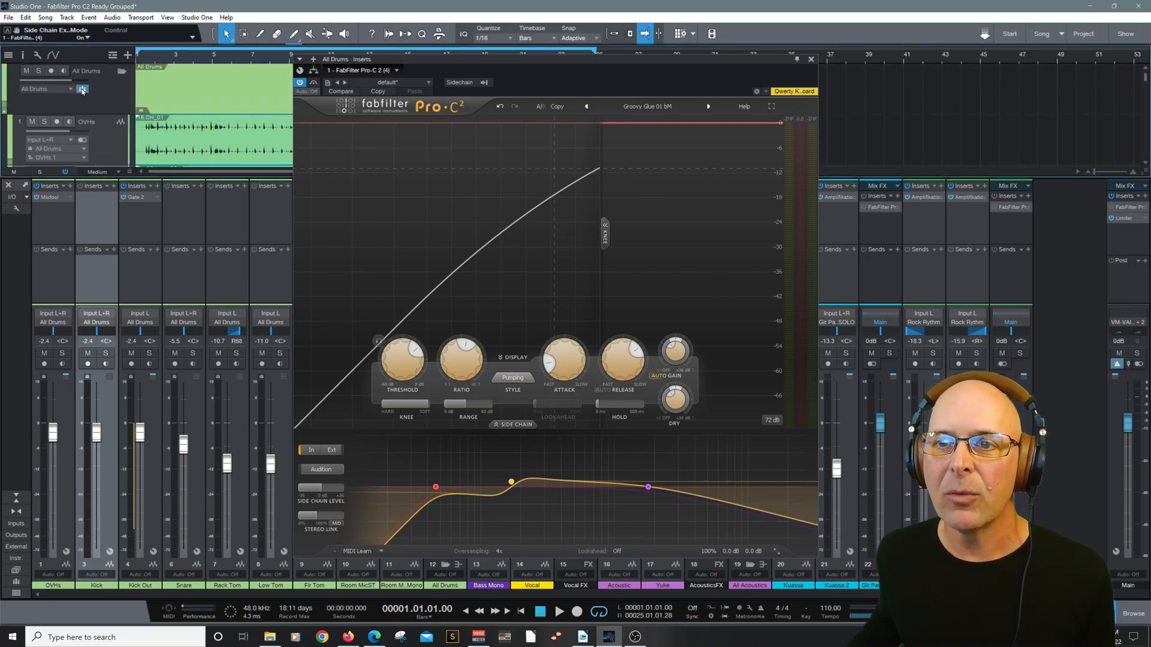
{"action": "left_click", "coordinate": [39, 71]}
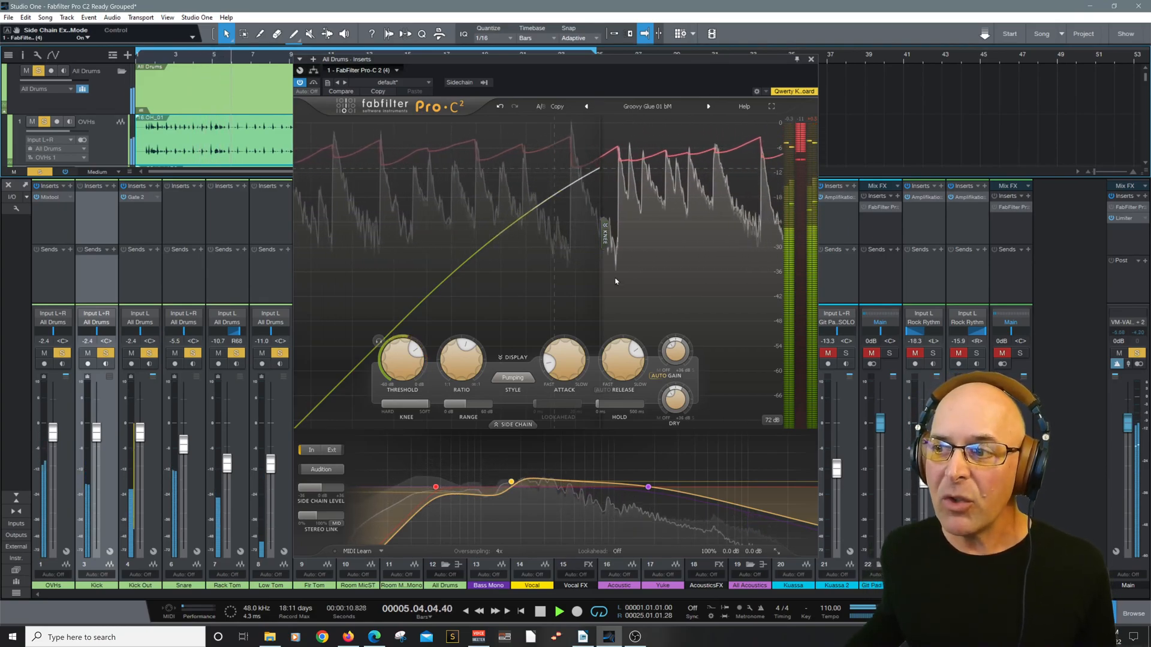
Collapse the compressor's knee display during playback of the soloed drums, and stop playback.
{"action": "left_click", "coordinate": [604, 240]}
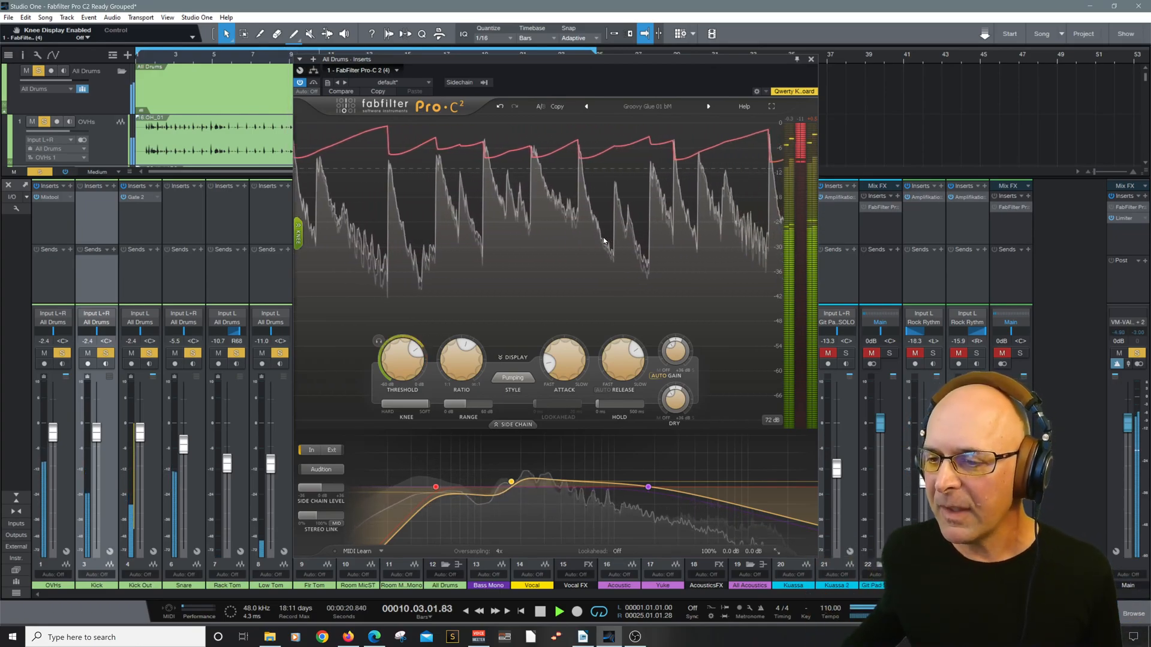
{"action": "key", "text": "space"}
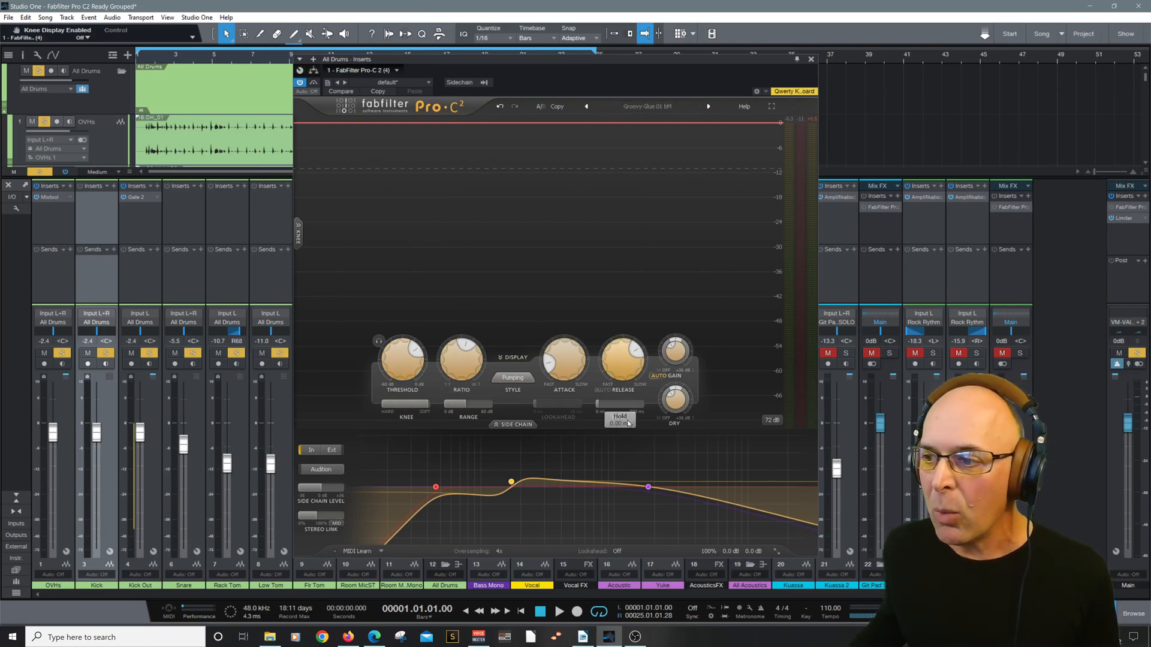
Examine the preset's release, attack and ratio values and its side-chain EQ filters.
{"action": "mouse_move", "coordinate": [629, 360]}
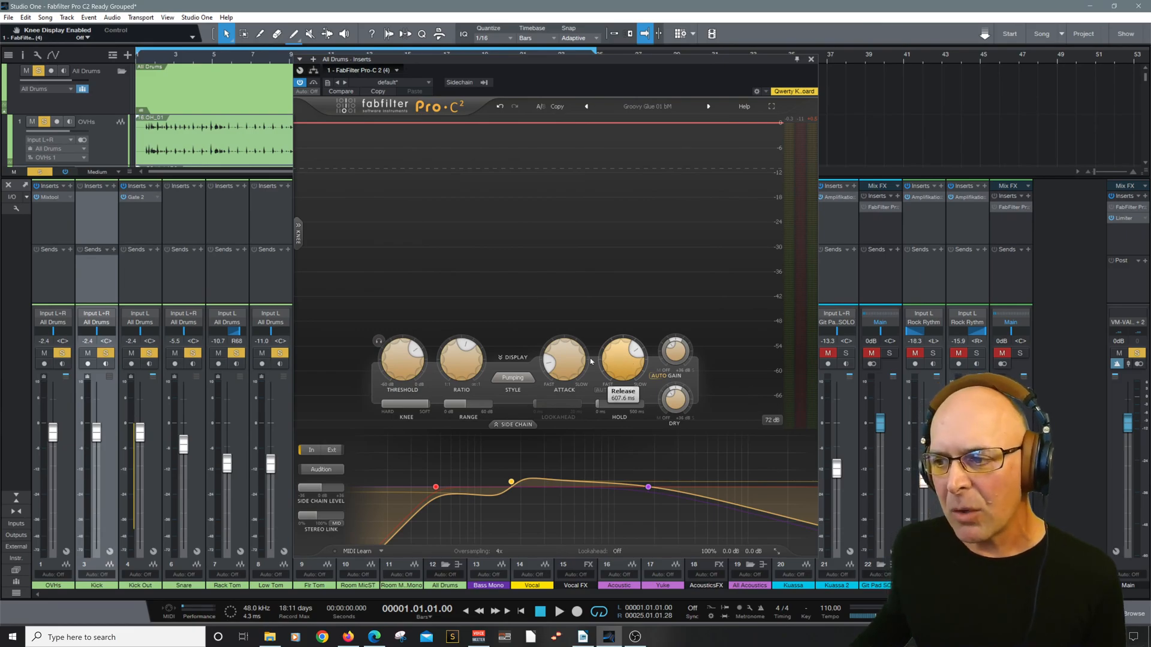
{"action": "mouse_move", "coordinate": [554, 368]}
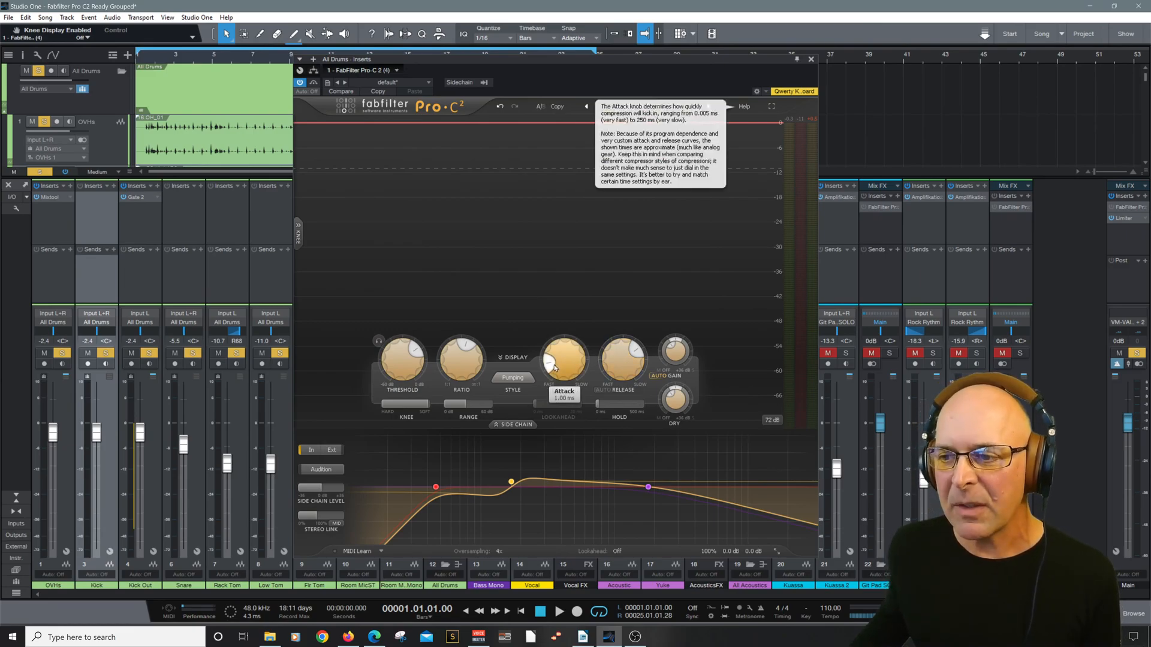
{"action": "mouse_move", "coordinate": [473, 359]}
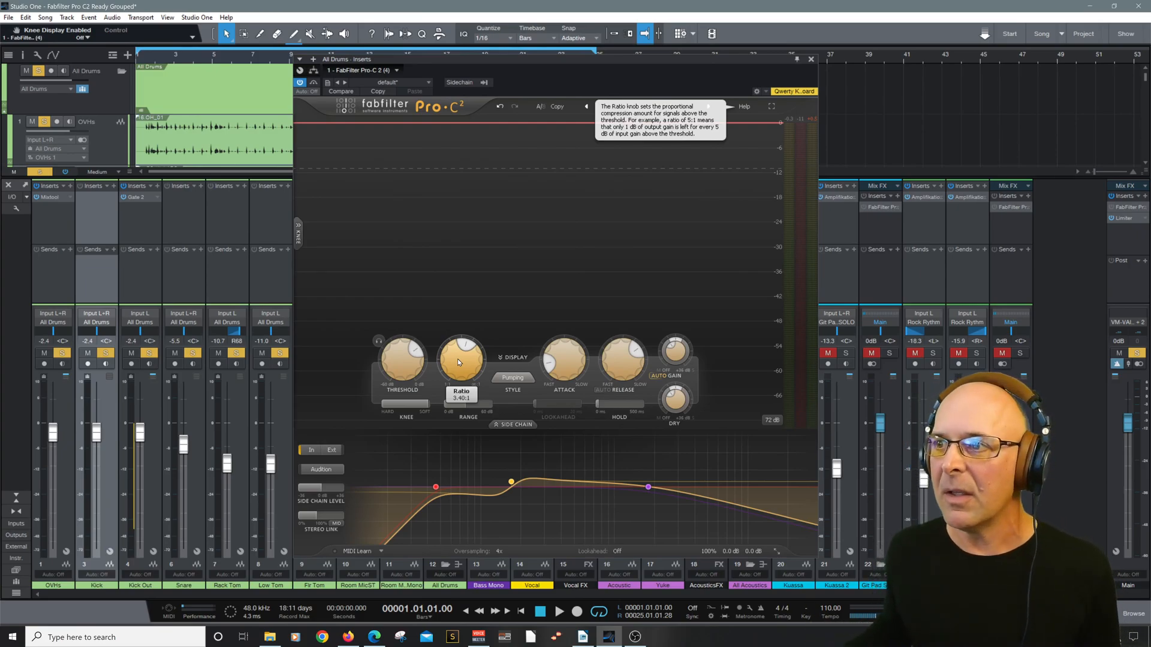
{"action": "mouse_move", "coordinate": [467, 472]}
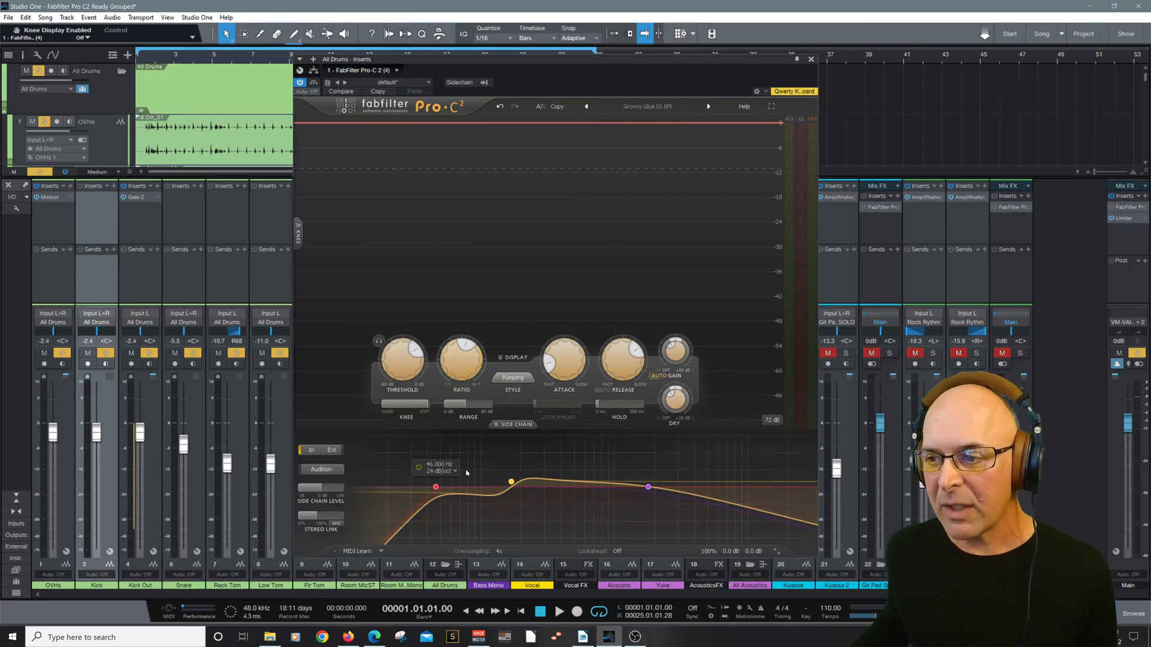
{"action": "mouse_move", "coordinate": [505, 443]}
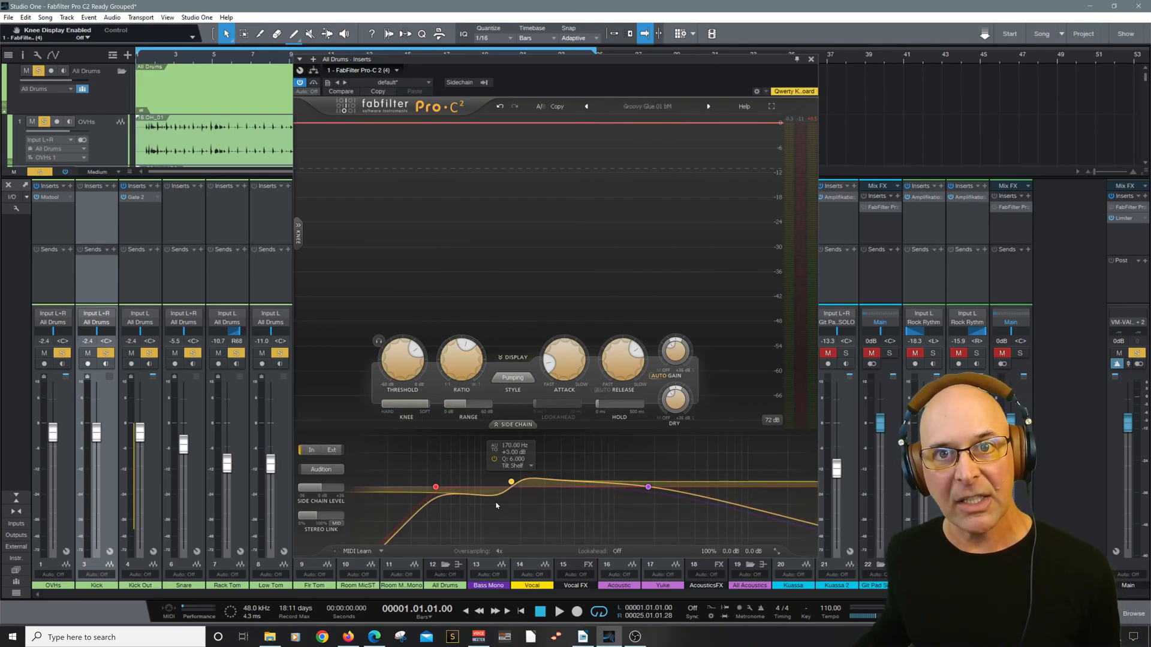
During drum playback, set the side-chain low-pass filter to an 18 dB/oct slope at about 225 Hz.
{"action": "key", "text": "space"}
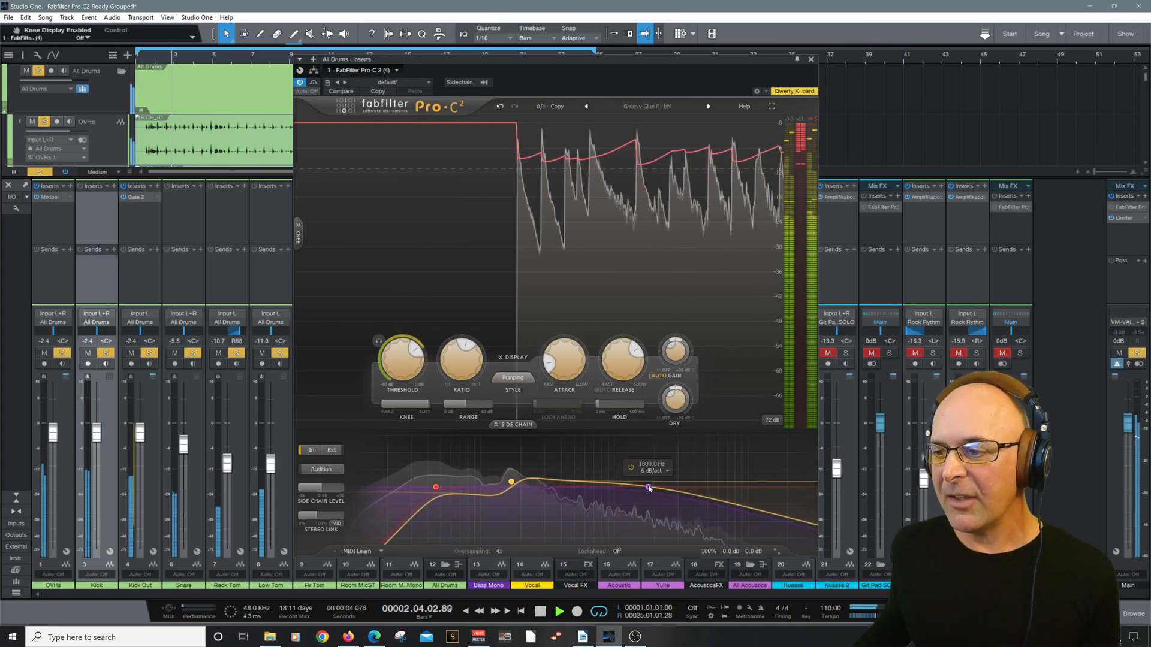
{"action": "left_click_drag", "start_coordinate": [648, 487], "coordinate": [585, 496]}
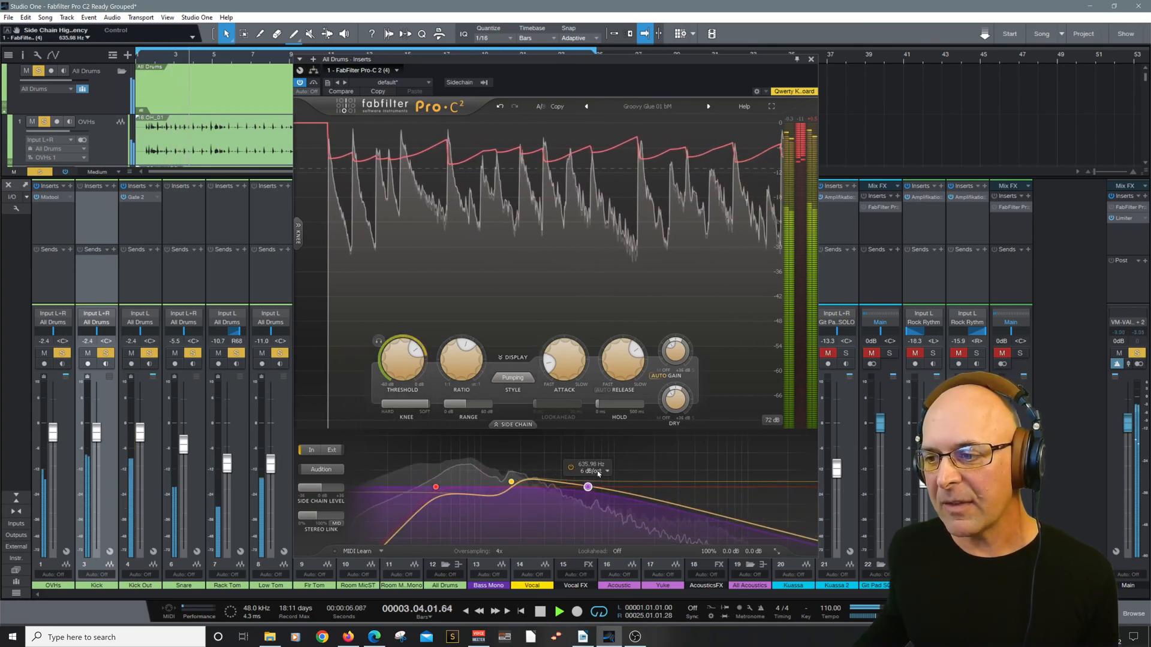
{"action": "left_click", "coordinate": [596, 471]}
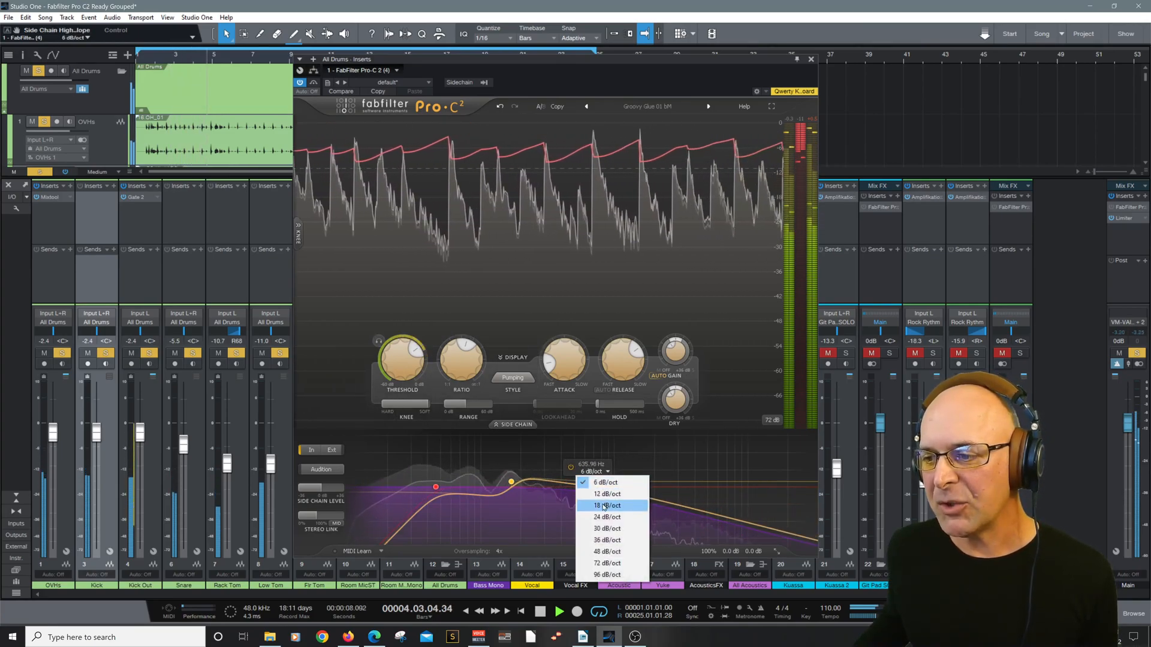
{"action": "left_click", "coordinate": [608, 506]}
{"action": "left_click_drag", "start_coordinate": [586, 486], "coordinate": [526, 492]}
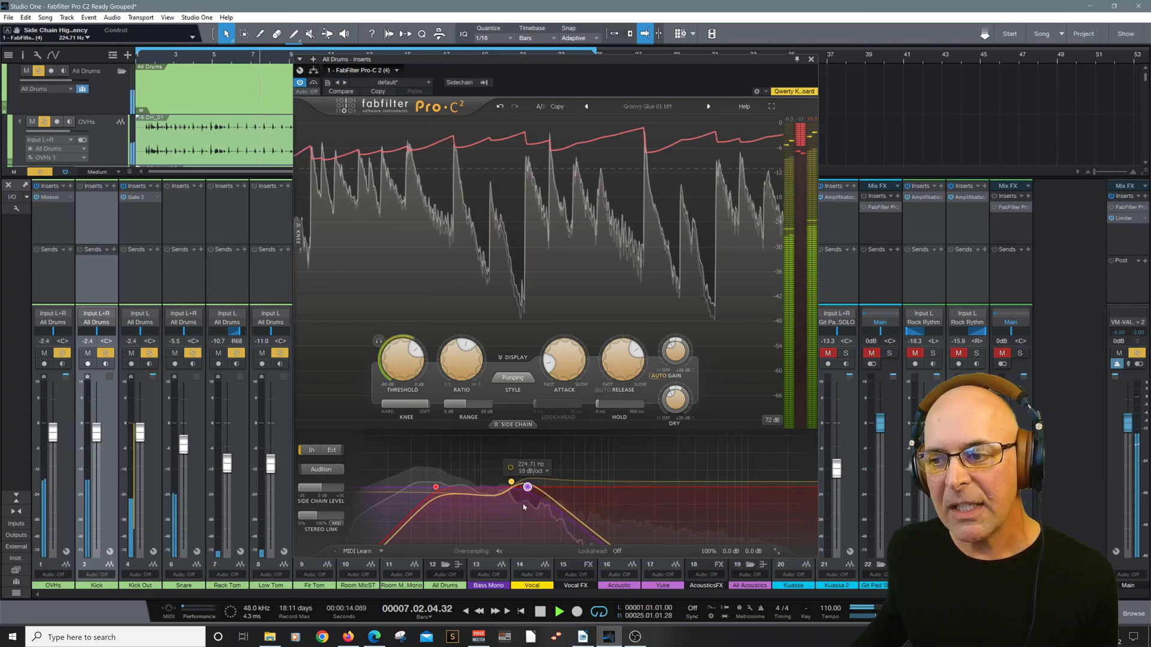
{"action": "mouse_move", "coordinate": [428, 537]}
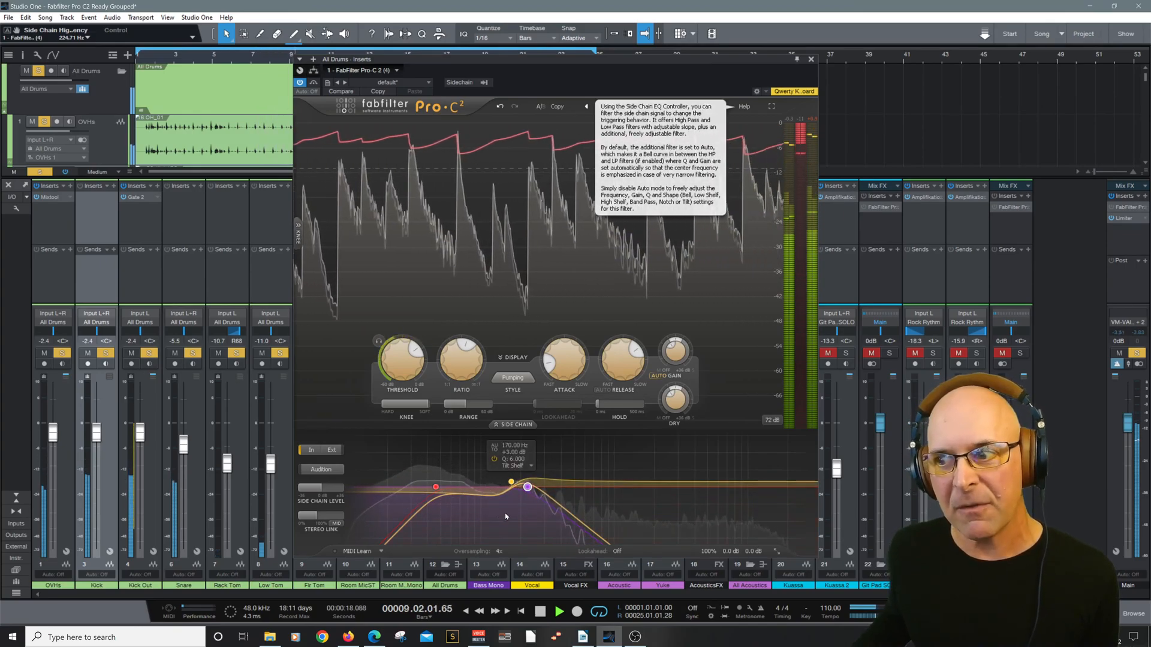
{"action": "key", "text": "space"}
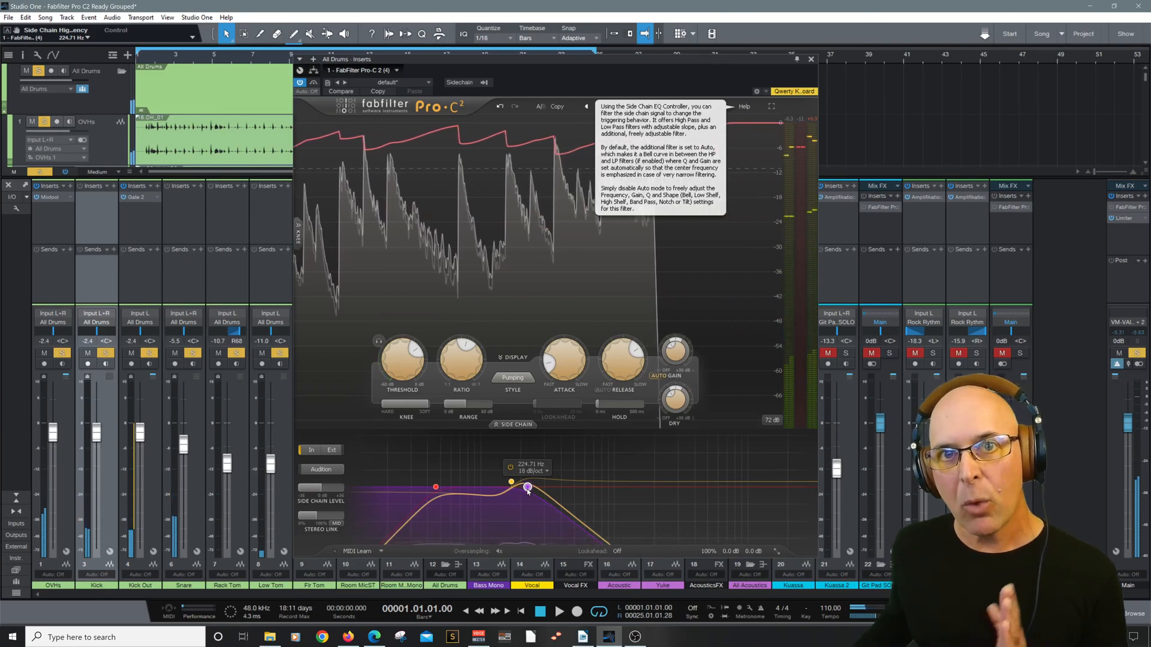
Move the side-chain low-pass filter to about 6216 Hz, the mid band to about 1178 Hz and the high-pass filter to about 216 Hz.
{"action": "left_click_drag", "start_coordinate": [527, 486], "coordinate": [720, 487]}
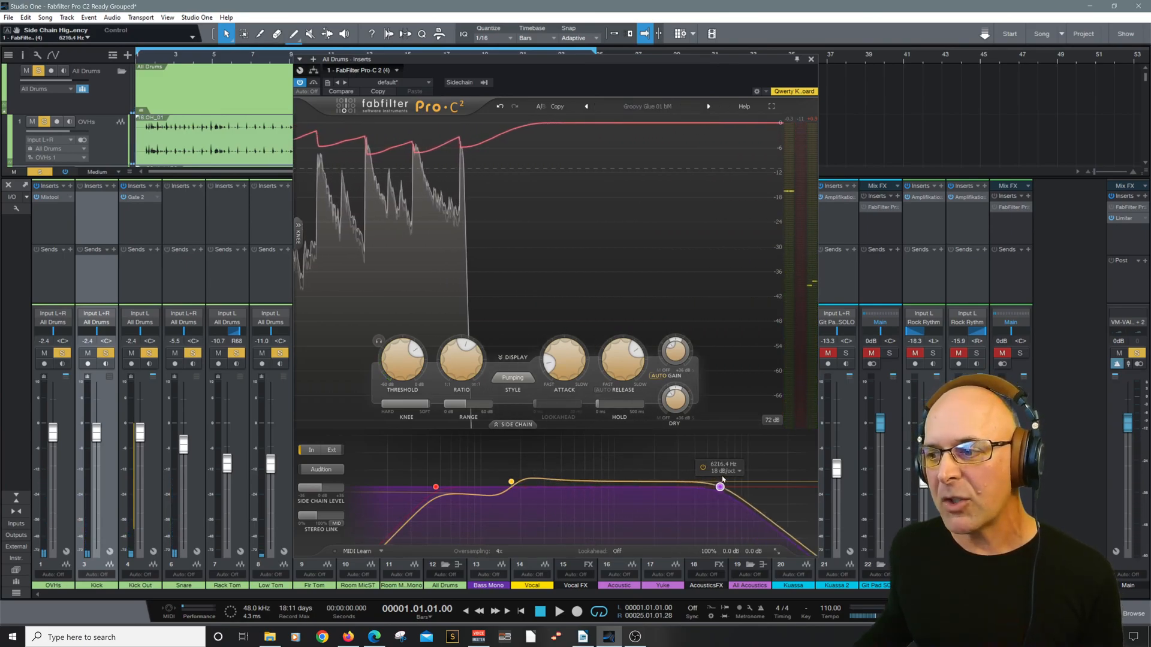
{"action": "left_click_drag", "start_coordinate": [437, 489], "coordinate": [624, 484]}
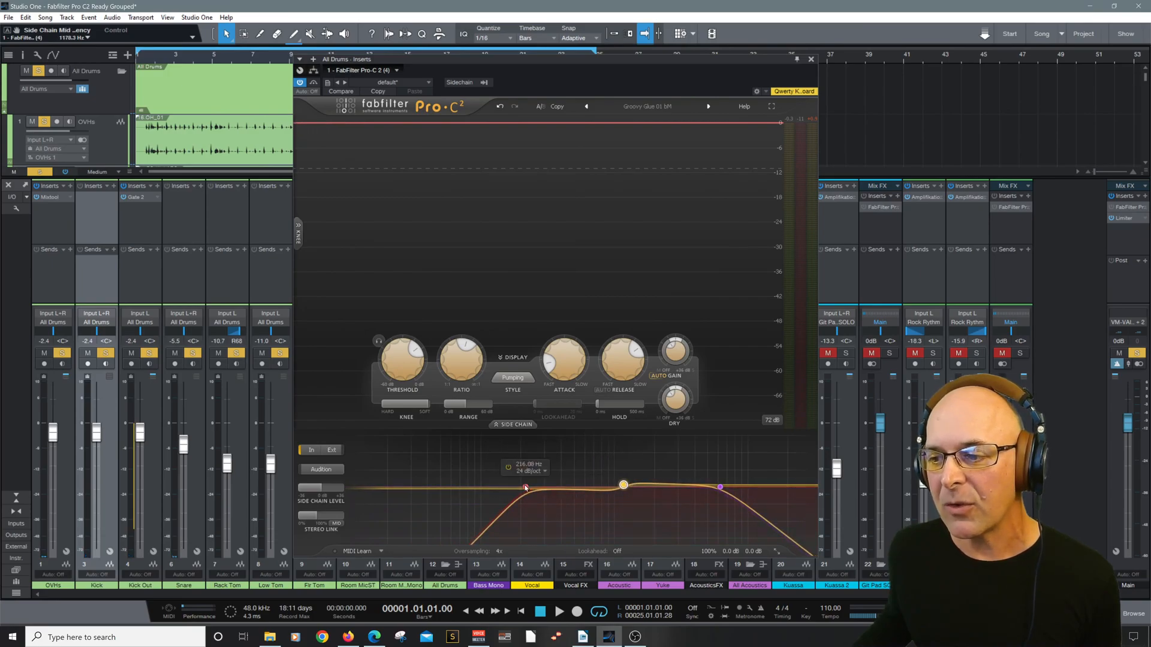
Move the side-chain high-pass filter to about 606 Hz and audition the drums with it.
{"action": "left_click_drag", "start_coordinate": [526, 488], "coordinate": [585, 488]}
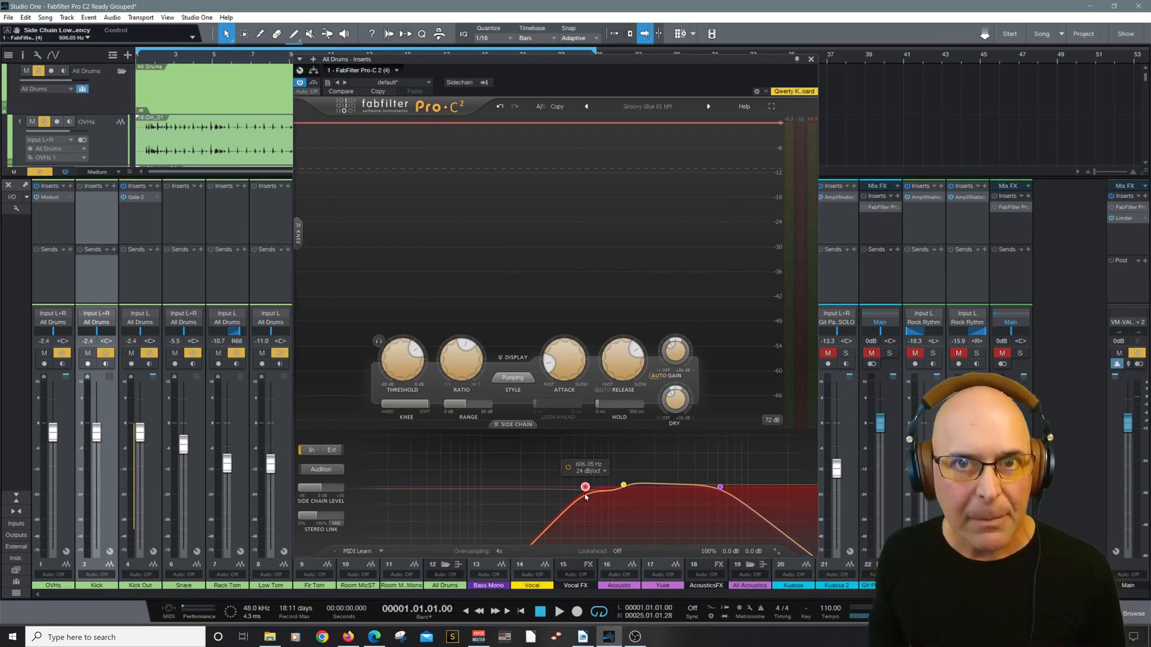
{"action": "key", "text": "space"}
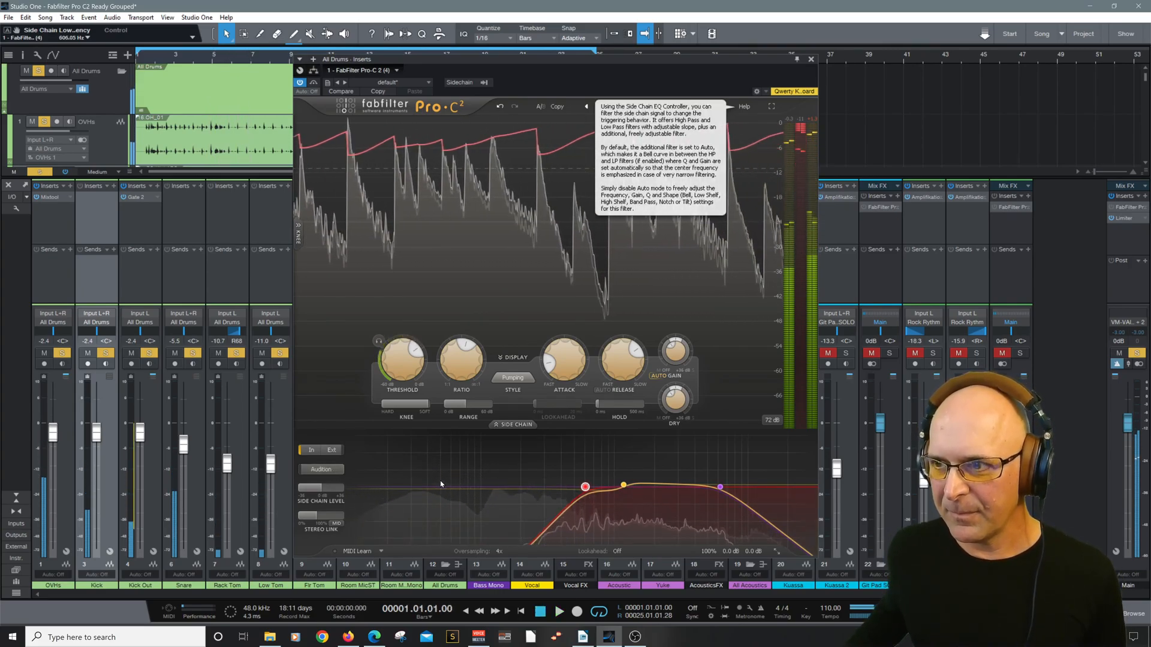
{"action": "key", "text": "space"}
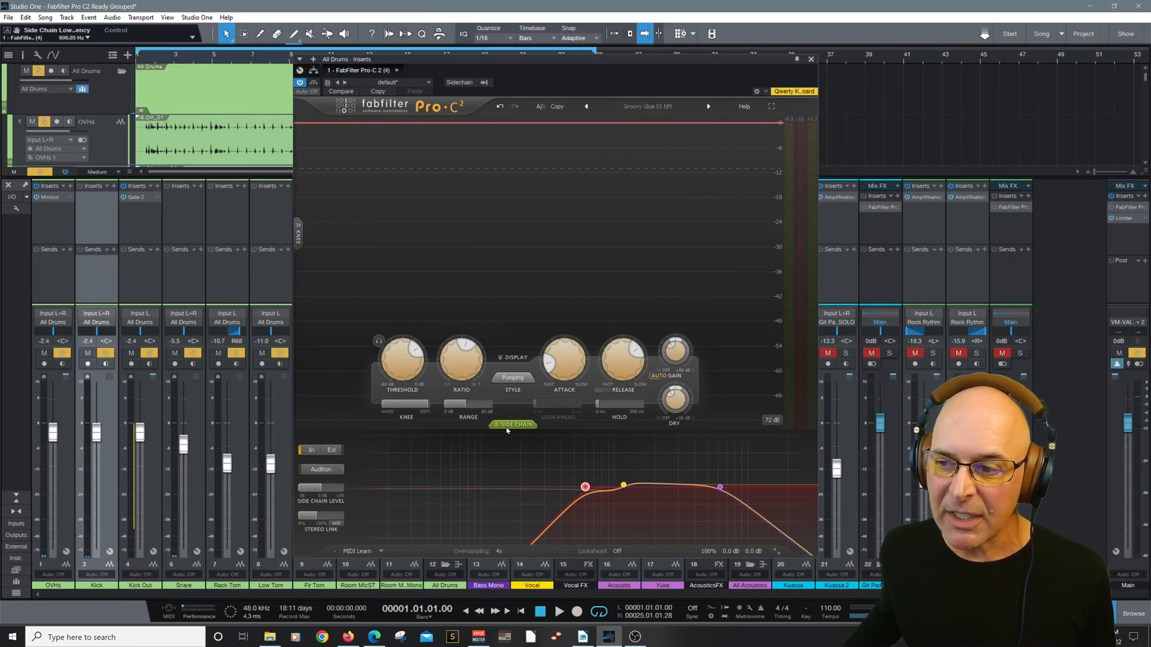
Collapse the compressor's side-chain section and shift the plug-in window slightly down over the mixer.
{"action": "left_click", "coordinate": [507, 426]}
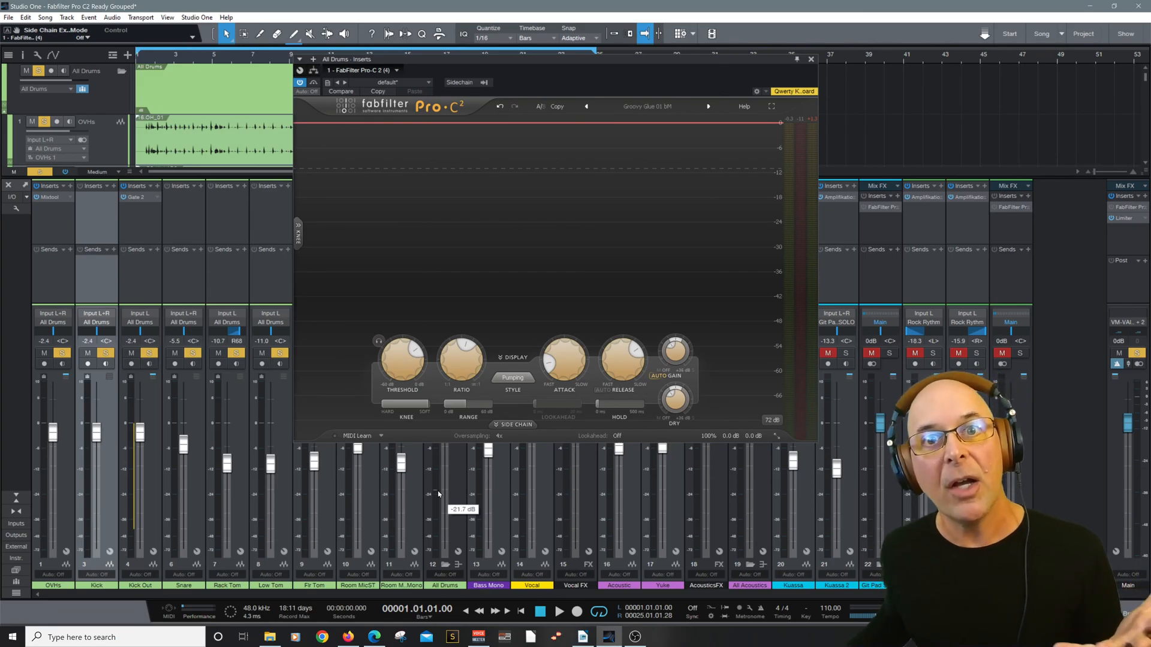
{"action": "left_click", "coordinate": [522, 425]}
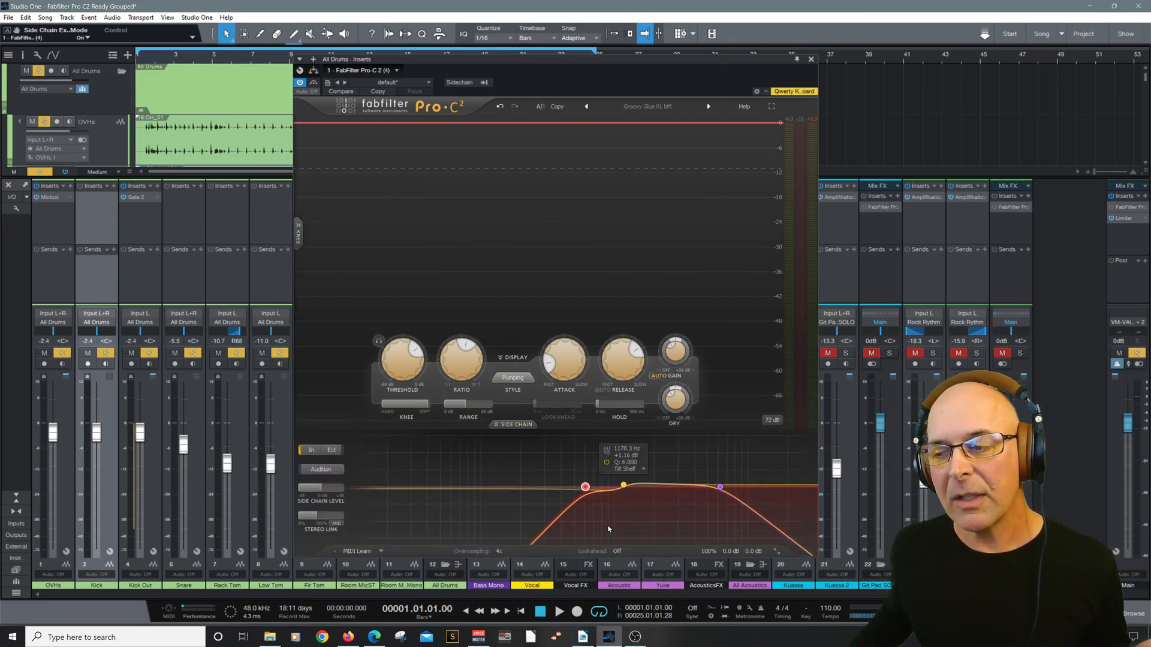
{"action": "left_click", "coordinate": [513, 425]}
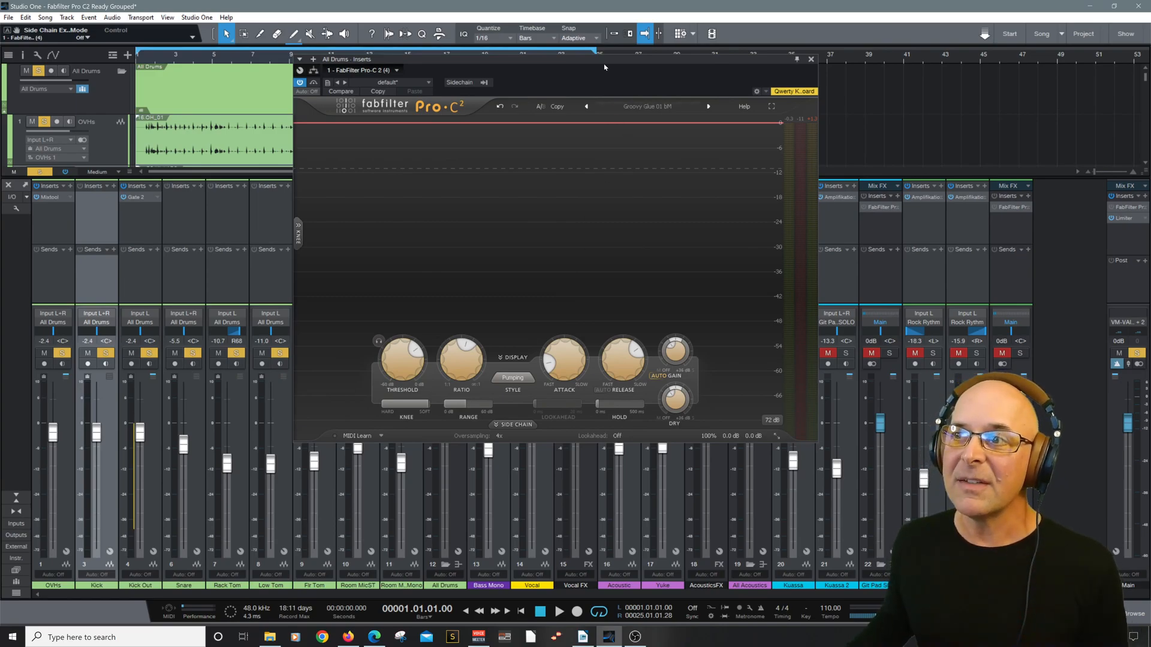
{"action": "left_click_drag", "start_coordinate": [604, 67], "coordinate": [613, 82]}
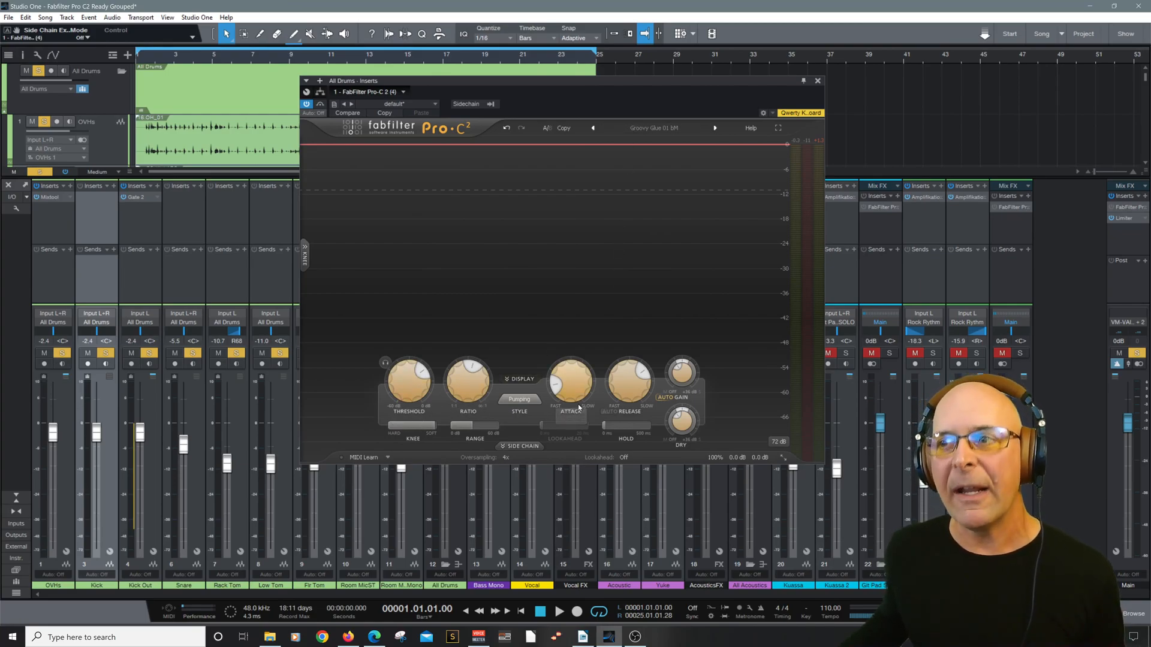
Examine the compressor's preset categories and its list of compression styles.
{"action": "left_click", "coordinate": [684, 135]}
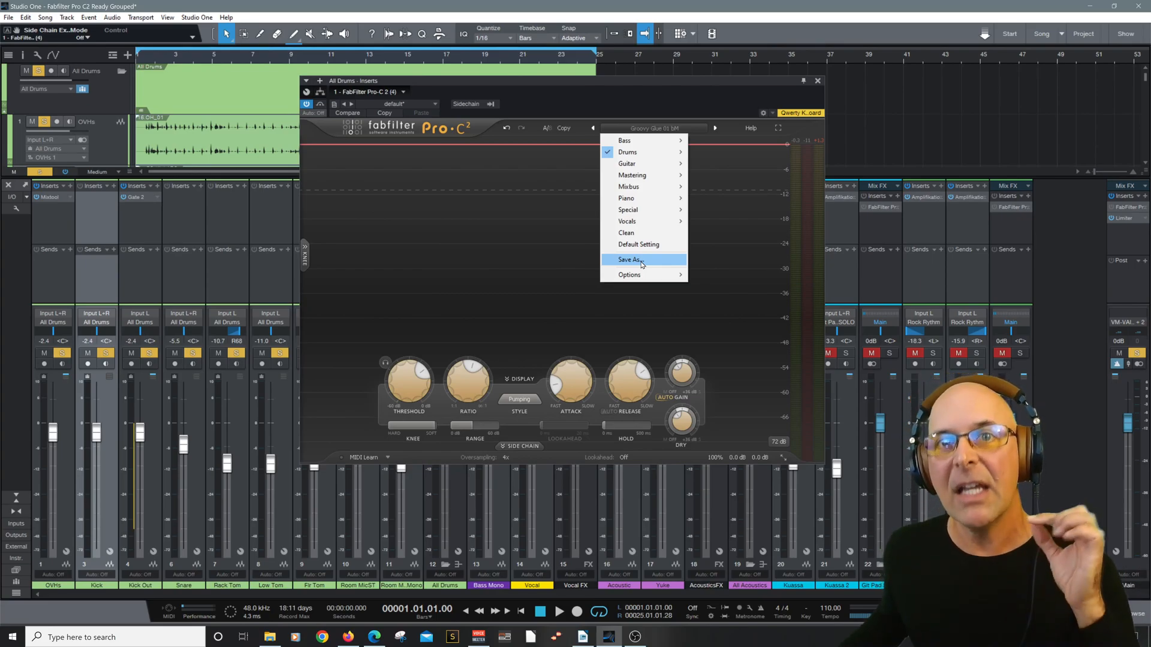
{"action": "left_click", "coordinate": [670, 106]}
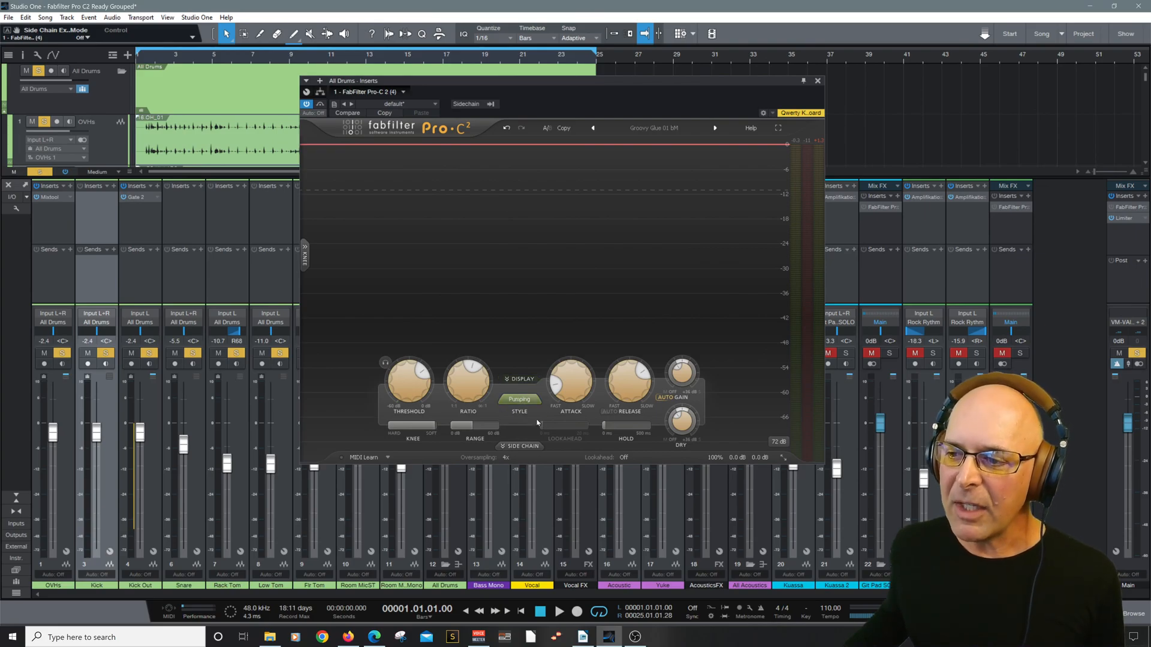
{"action": "left_click", "coordinate": [531, 402]}
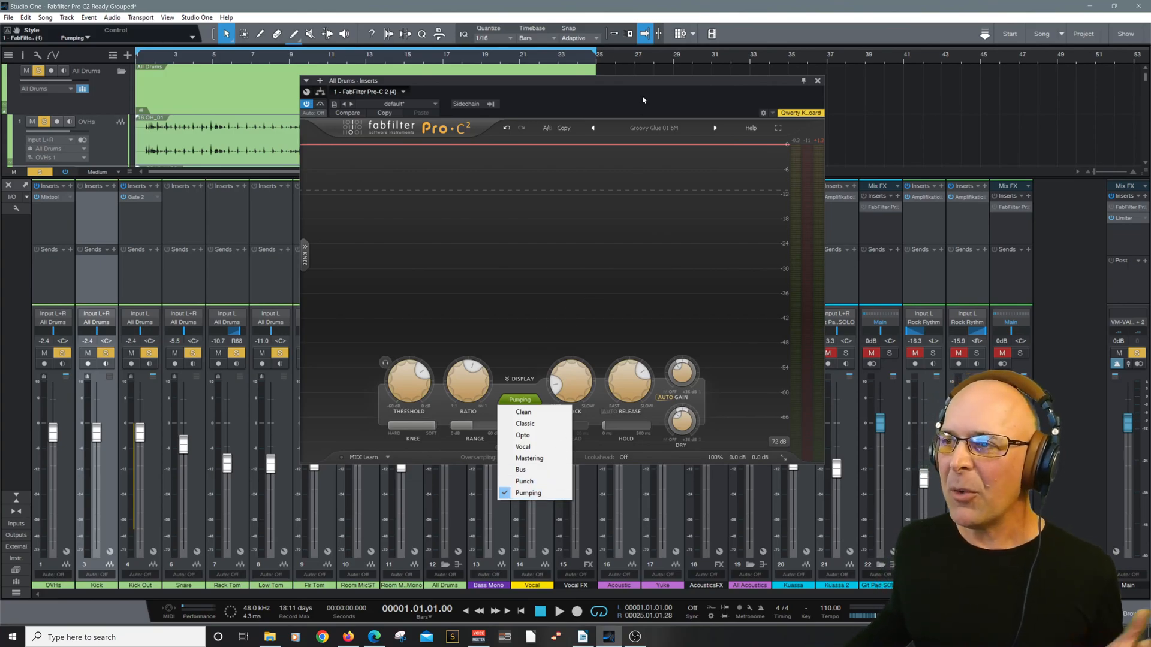
Load the compressor's Default Setting preset and play the drums through it.
{"action": "left_click", "coordinate": [641, 129]}
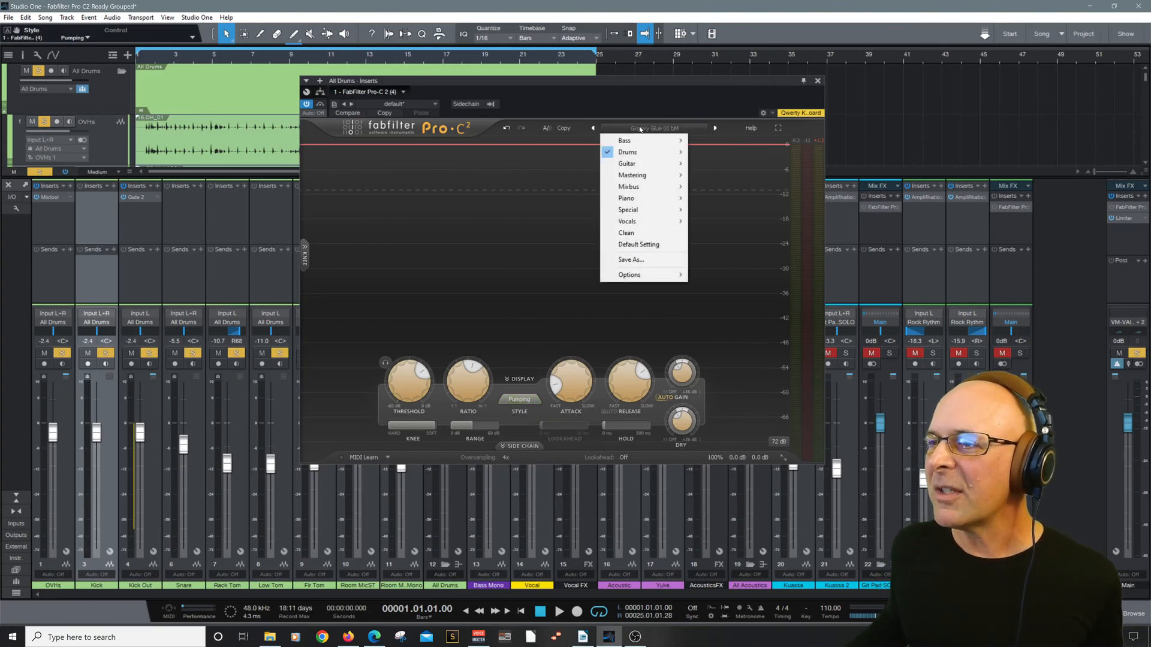
{"action": "left_click", "coordinate": [632, 244]}
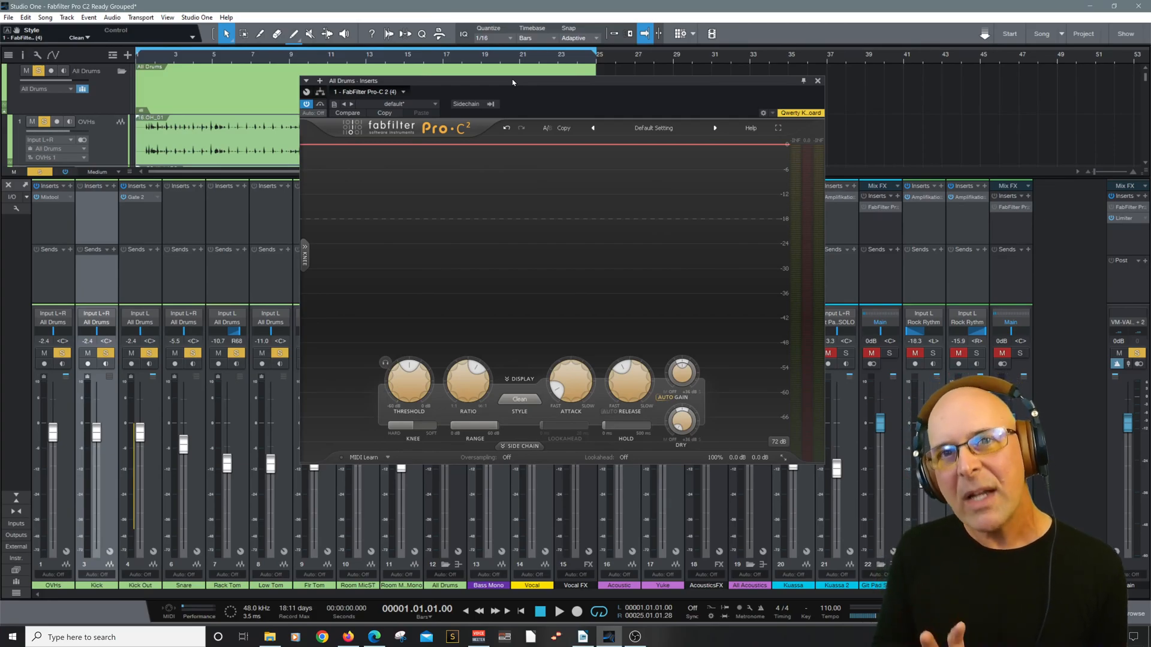
{"action": "key", "text": "space"}
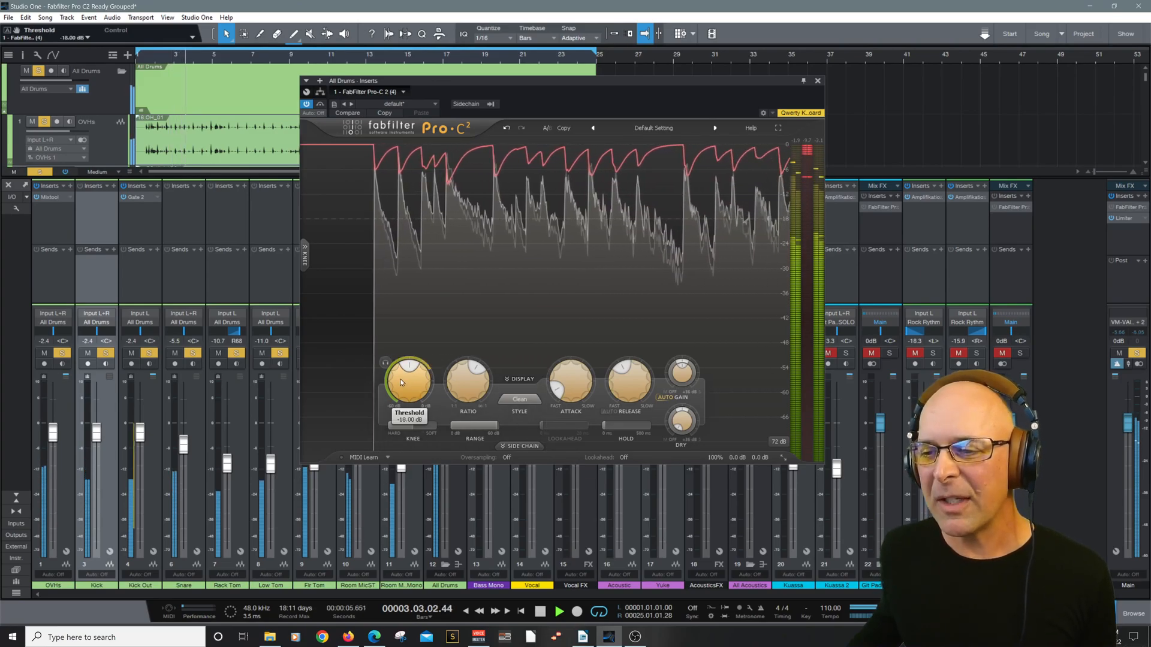
Adjust the compressor's threshold to about -24.4 dB, stopping the drum playback partway through.
{"action": "left_click_drag", "start_coordinate": [408, 379], "coordinate": [355, 356]}
{"action": "key", "text": "space"}
{"action": "mouse_move", "coordinate": [412, 380]}
{"action": "left_mouse_down"}
{"action": "mouse_move", "coordinate": [343, 424]}
{"action": "mouse_move", "coordinate": [356, 374]}
{"action": "mouse_move", "coordinate": [407, 384]}
{"action": "left_mouse_up"}
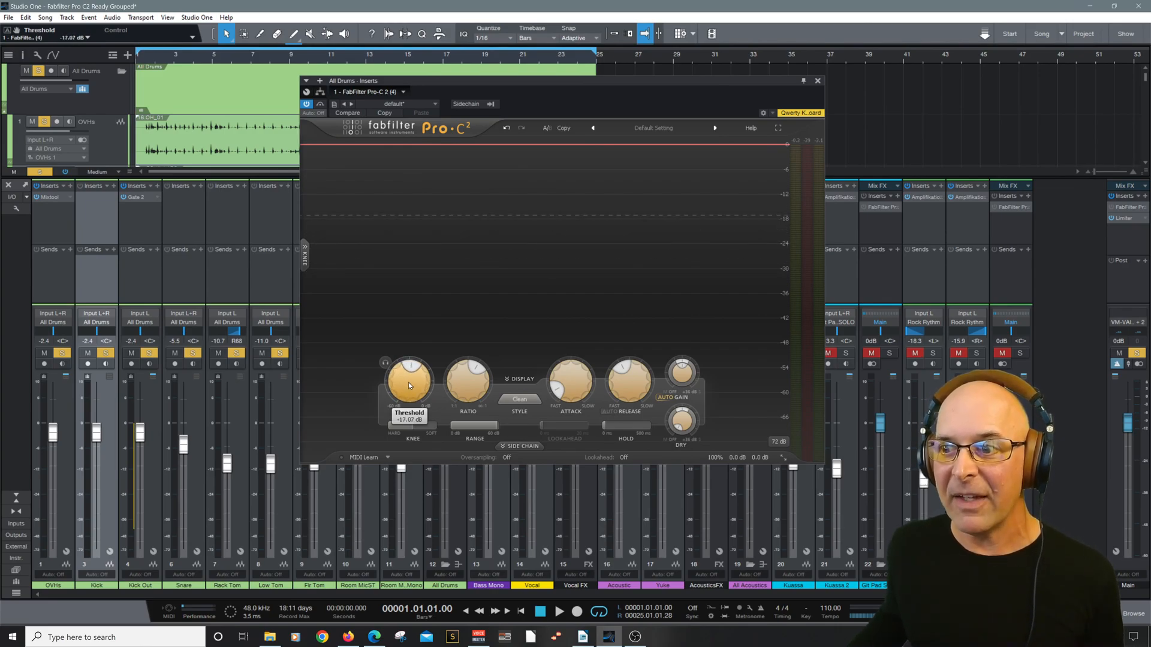
{"action": "mouse_move", "coordinate": [408, 386]}
{"action": "left_mouse_down"}
{"action": "mouse_move", "coordinate": [375, 408]}
{"action": "mouse_move", "coordinate": [403, 363]}
{"action": "left_mouse_up"}
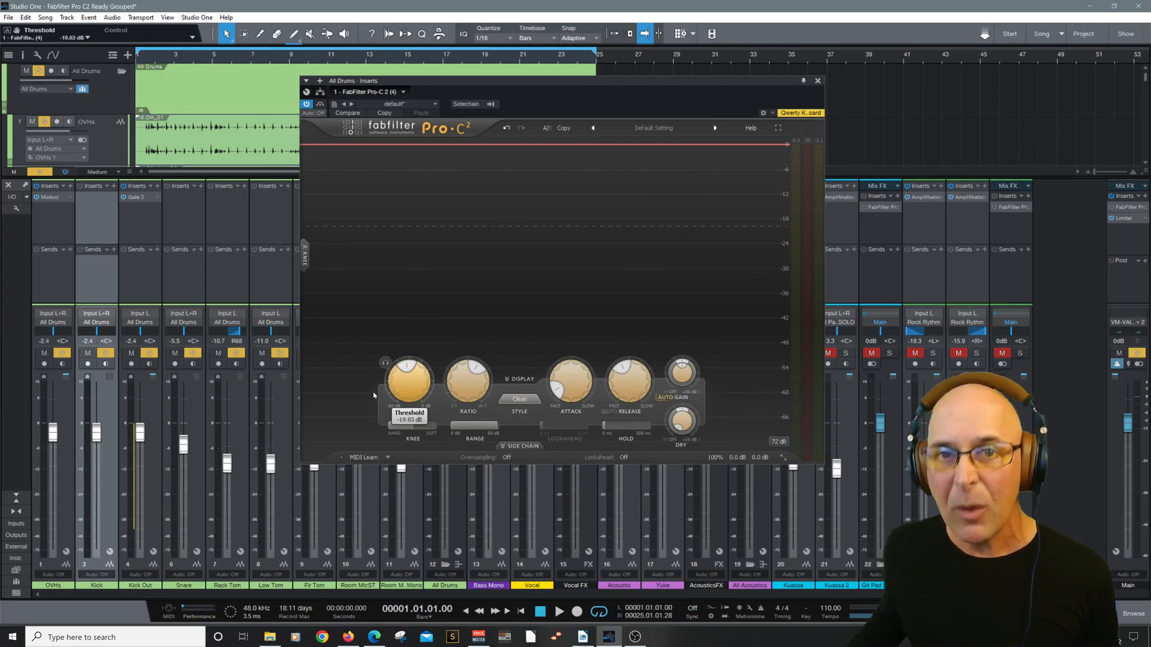
{"action": "left_click_drag", "start_coordinate": [408, 376], "coordinate": [408, 379]}
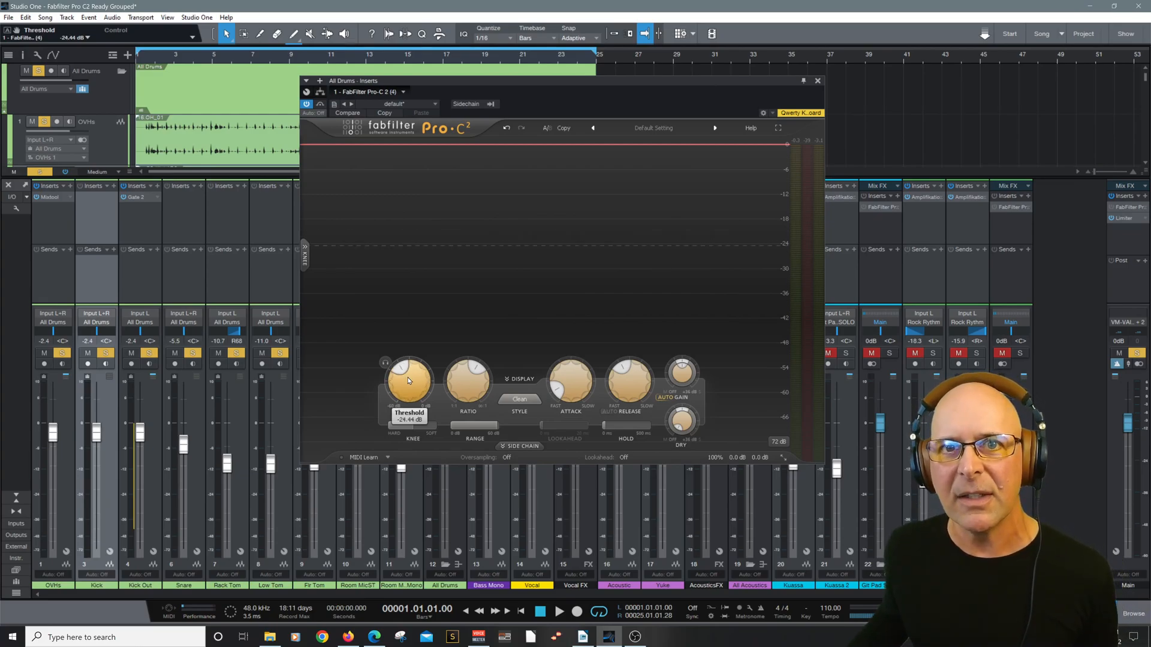
Shorten the attack to 0.005 ms and set the threshold to about -16.2 dB.
{"action": "left_click", "coordinate": [473, 382]}
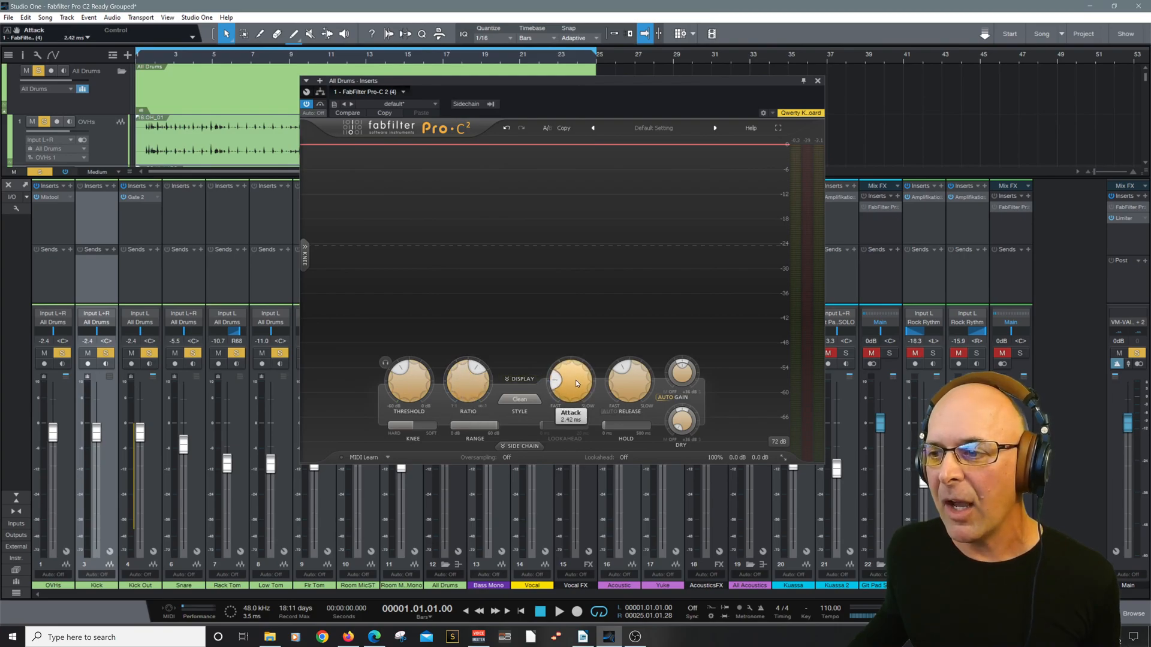
{"action": "scroll", "coordinate": [575, 379], "scroll_direction": "down", "scroll_amount": 4}
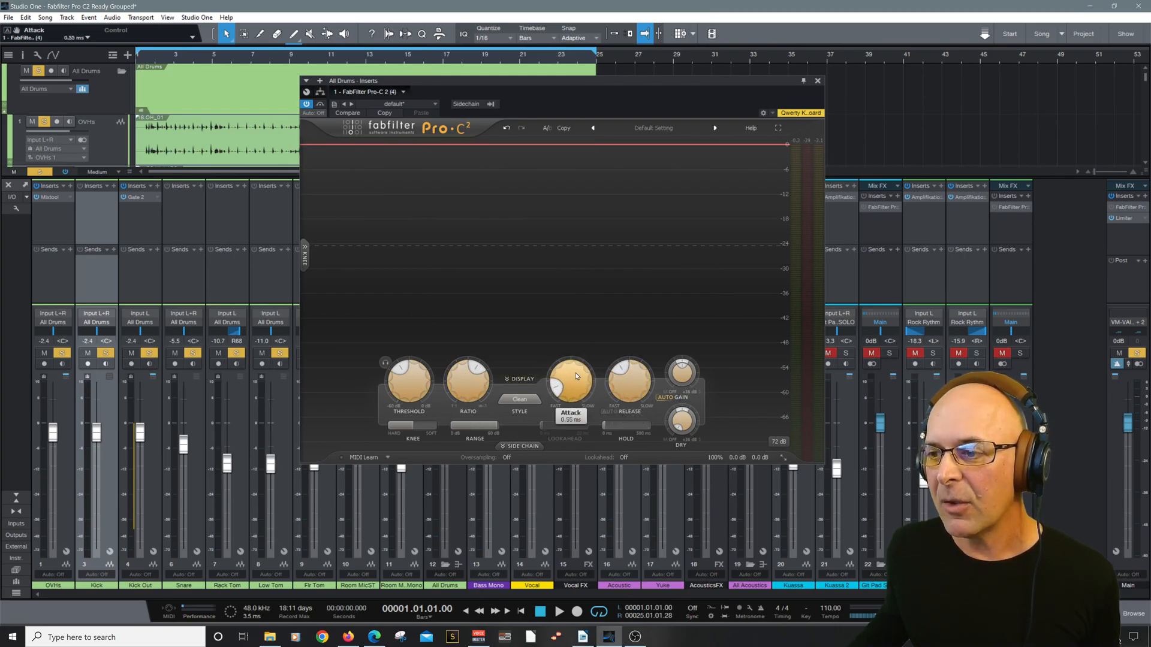
{"action": "scroll", "coordinate": [465, 379], "scroll_direction": "down", "scroll_amount": 3}
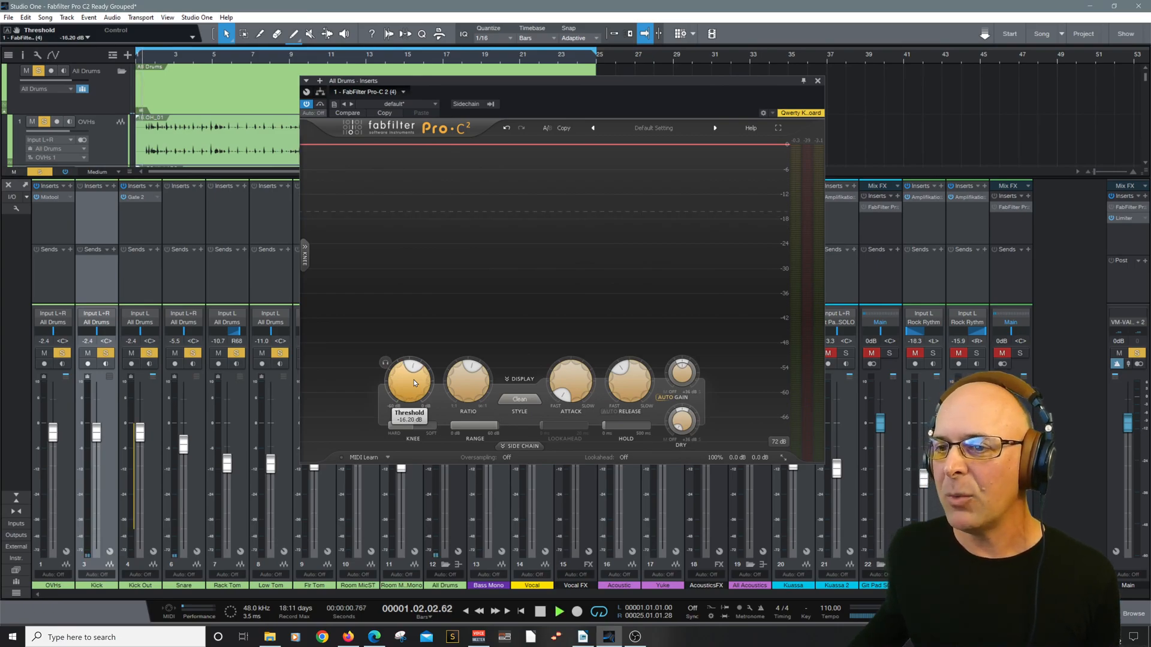
Show the knee display and compare the playing drums with the compressor bypassed and active.
{"action": "left_click", "coordinate": [305, 255]}
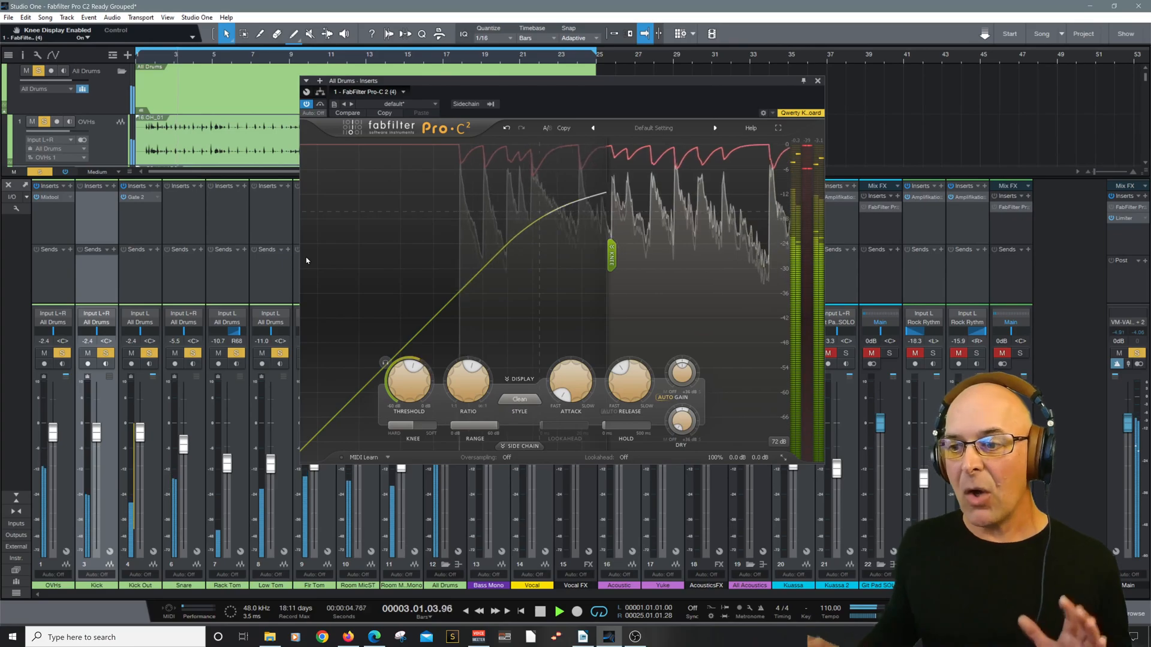
{"action": "left_click", "coordinate": [307, 105]}
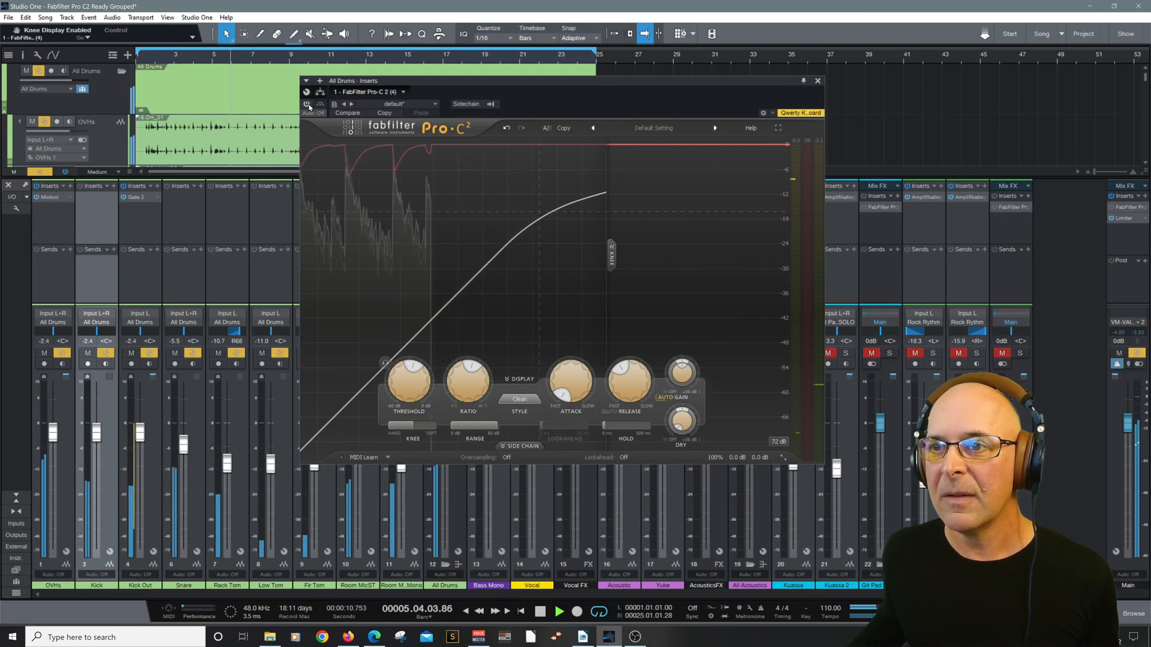
{"action": "left_click", "coordinate": [307, 105]}
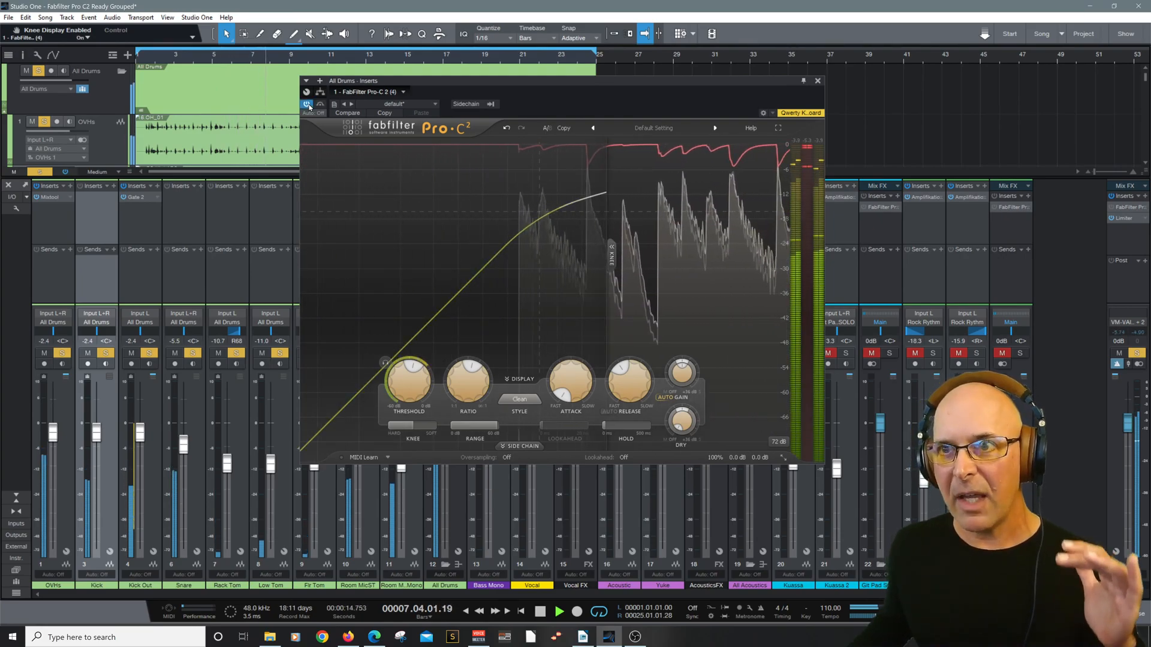
Sweep the threshold between about -21.3 dB and -14.8 dB during drum playback, settling in between.
{"action": "left_click_drag", "start_coordinate": [418, 392], "coordinate": [405, 383]}
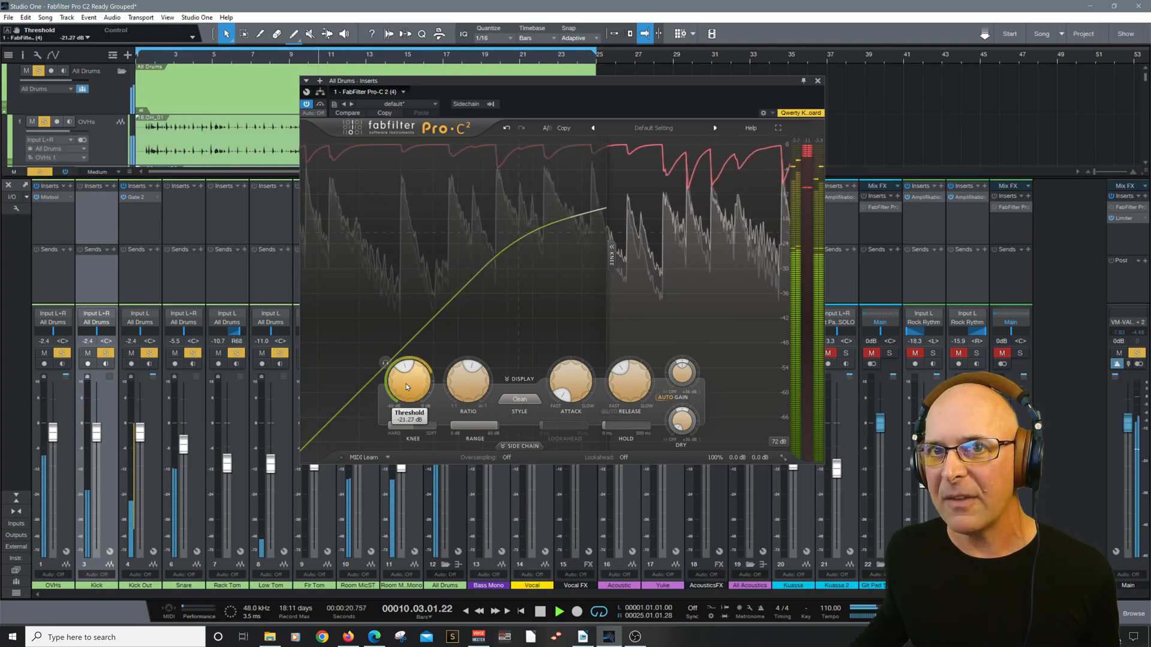
{"action": "scroll", "coordinate": [405, 384], "scroll_direction": "up", "scroll_amount": 3}
{"action": "scroll", "coordinate": [405, 383], "scroll_direction": "down", "scroll_amount": 1}
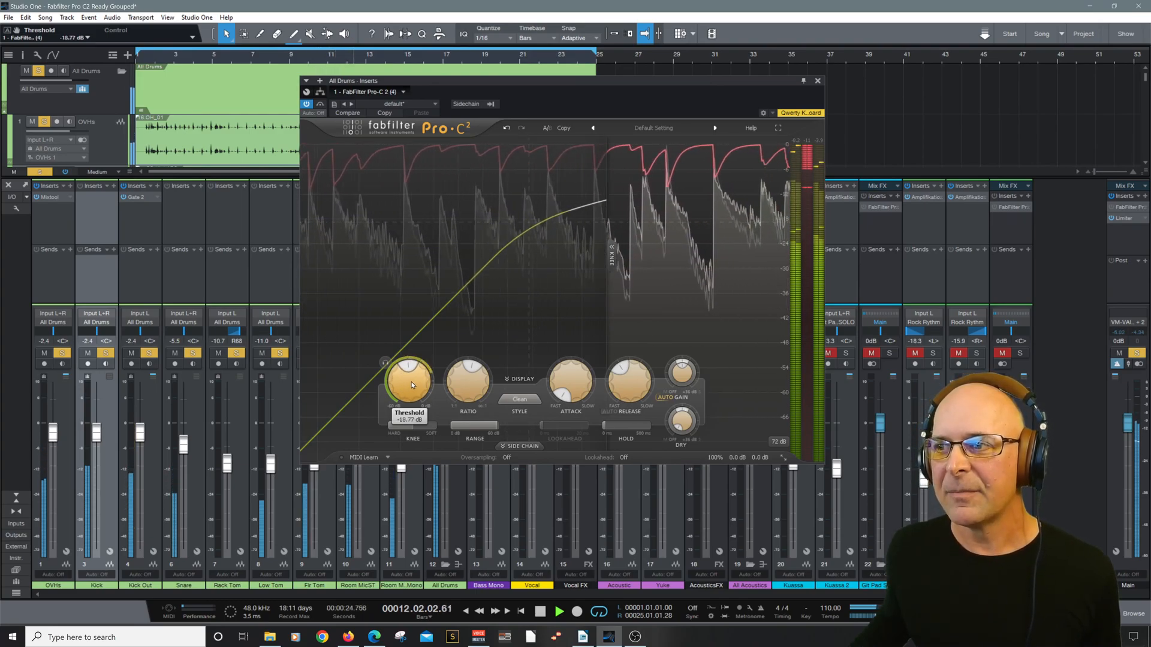
{"action": "scroll", "coordinate": [411, 383], "scroll_direction": "up", "scroll_amount": 2}
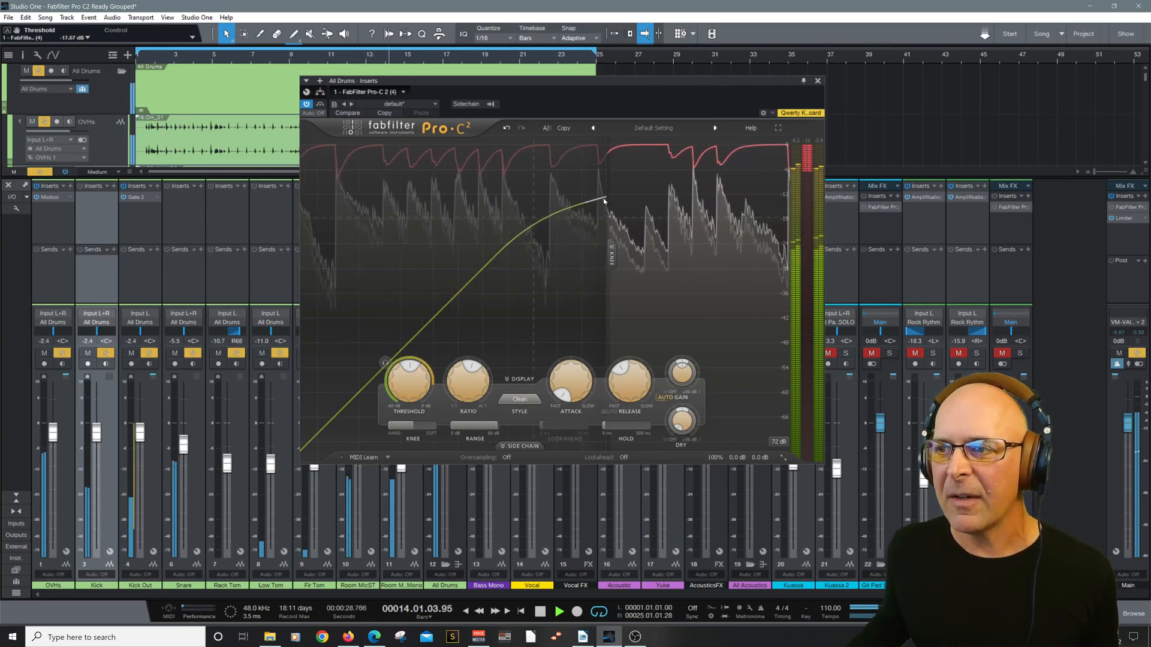
{"action": "scroll", "coordinate": [411, 378], "scroll_direction": "up", "scroll_amount": 5}
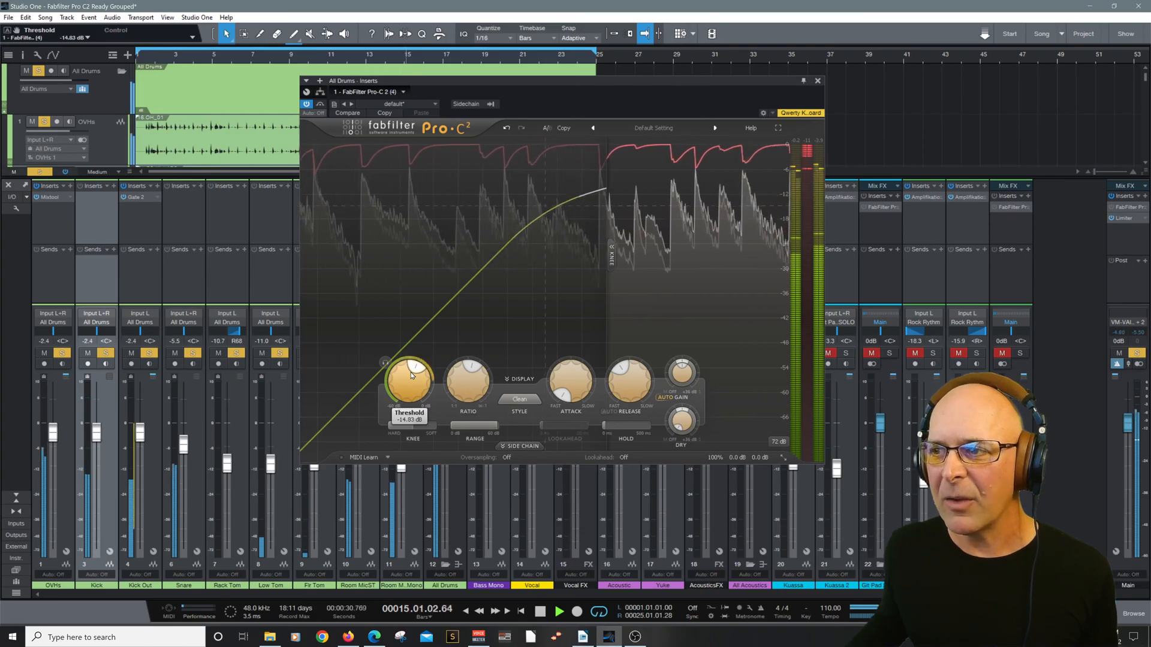
{"action": "scroll", "coordinate": [412, 376], "scroll_direction": "down", "scroll_amount": 4}
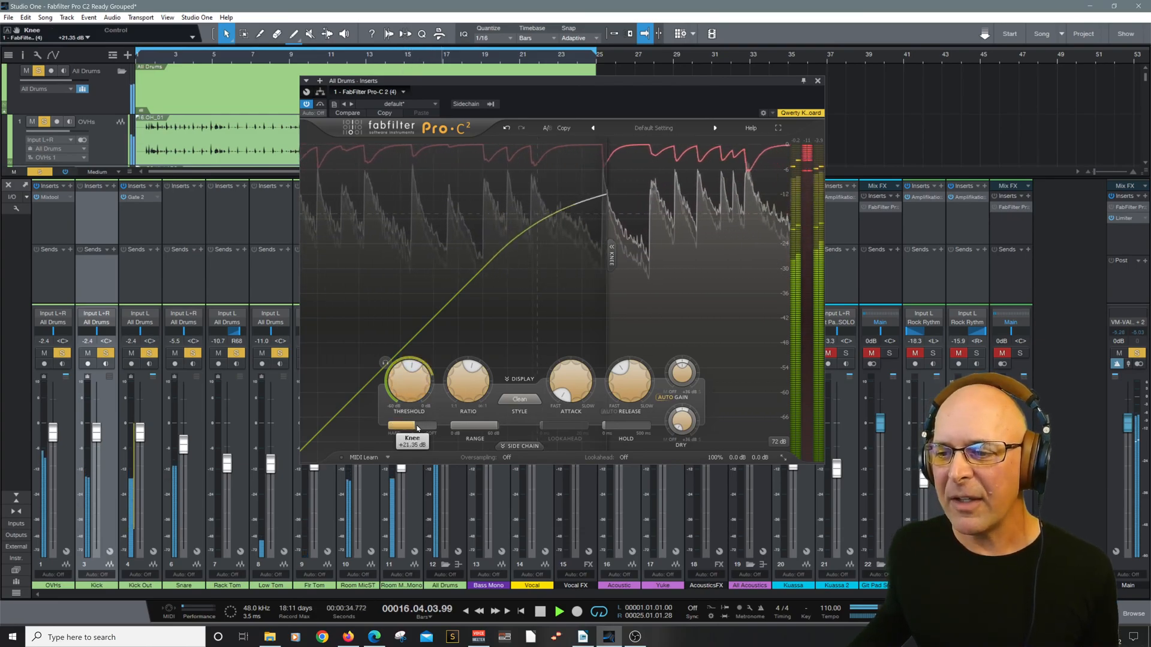
Sweep the compressor's knee between about +35.7 dB and +20.6 dB during drum playback, settling in between.
{"action": "scroll", "coordinate": [415, 429], "scroll_direction": "up", "scroll_amount": 5}
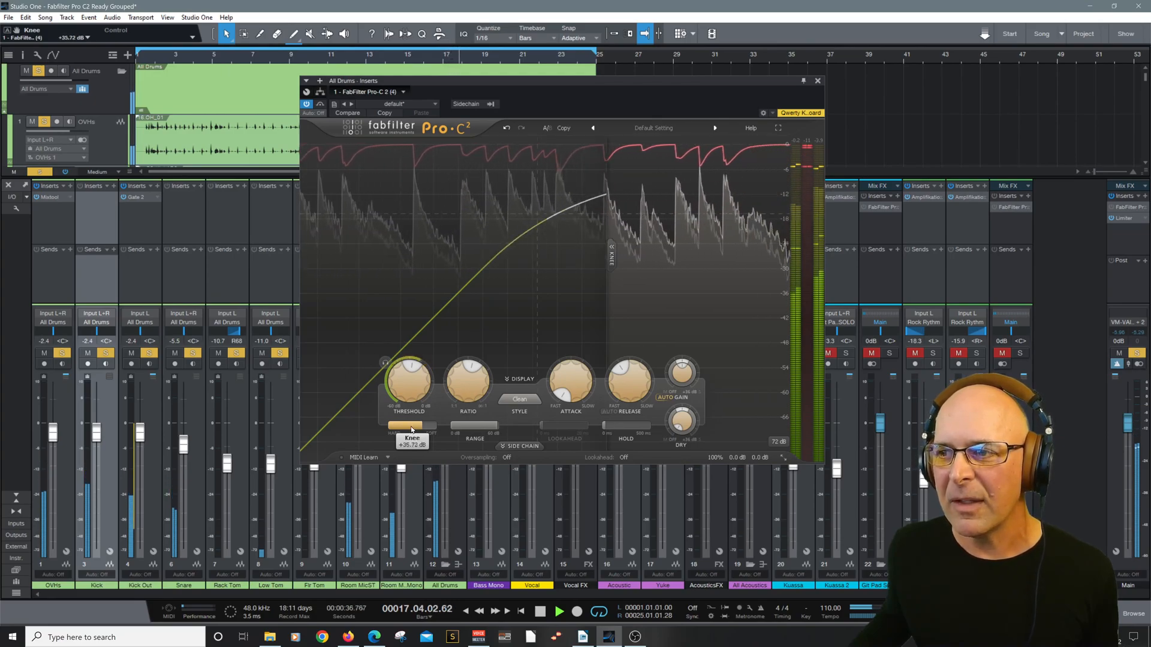
{"action": "scroll", "coordinate": [412, 429], "scroll_direction": "down", "scroll_amount": 5}
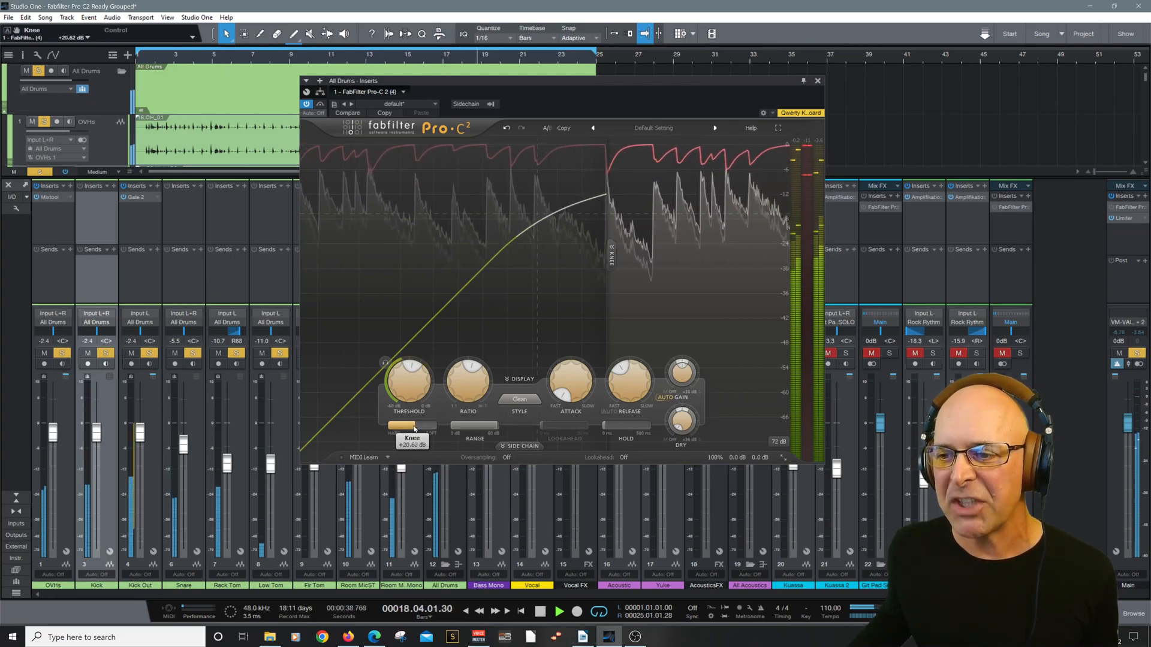
{"action": "scroll", "coordinate": [414, 428], "scroll_direction": "up", "scroll_amount": 2}
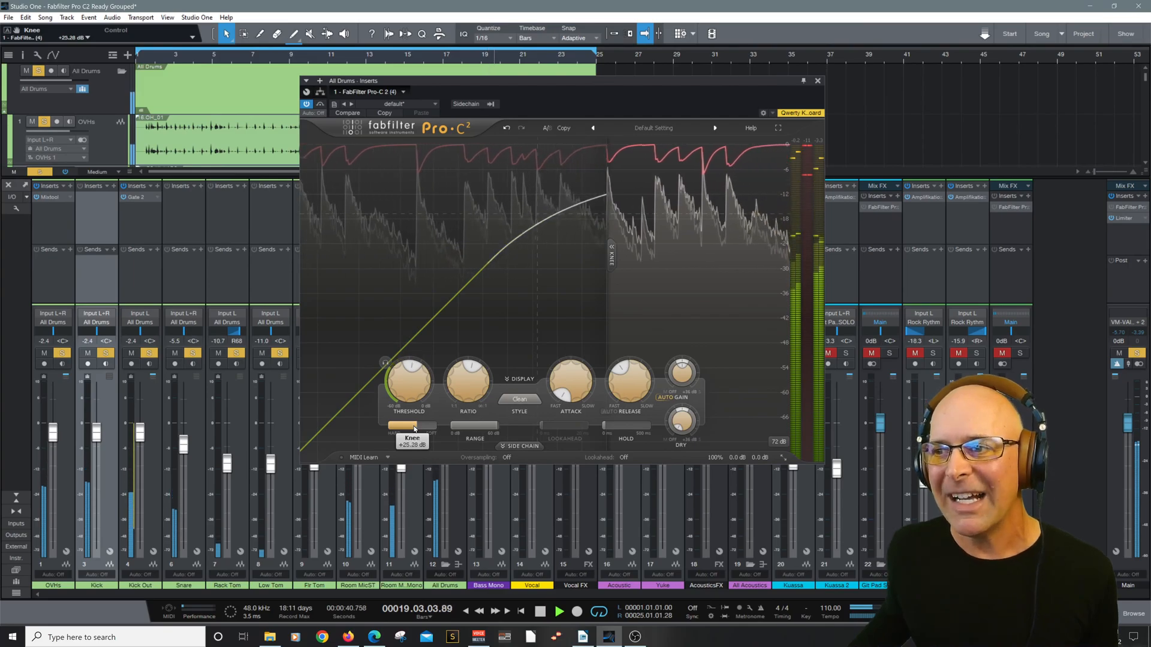
{"action": "scroll", "coordinate": [415, 429], "scroll_direction": "up", "scroll_amount": 1}
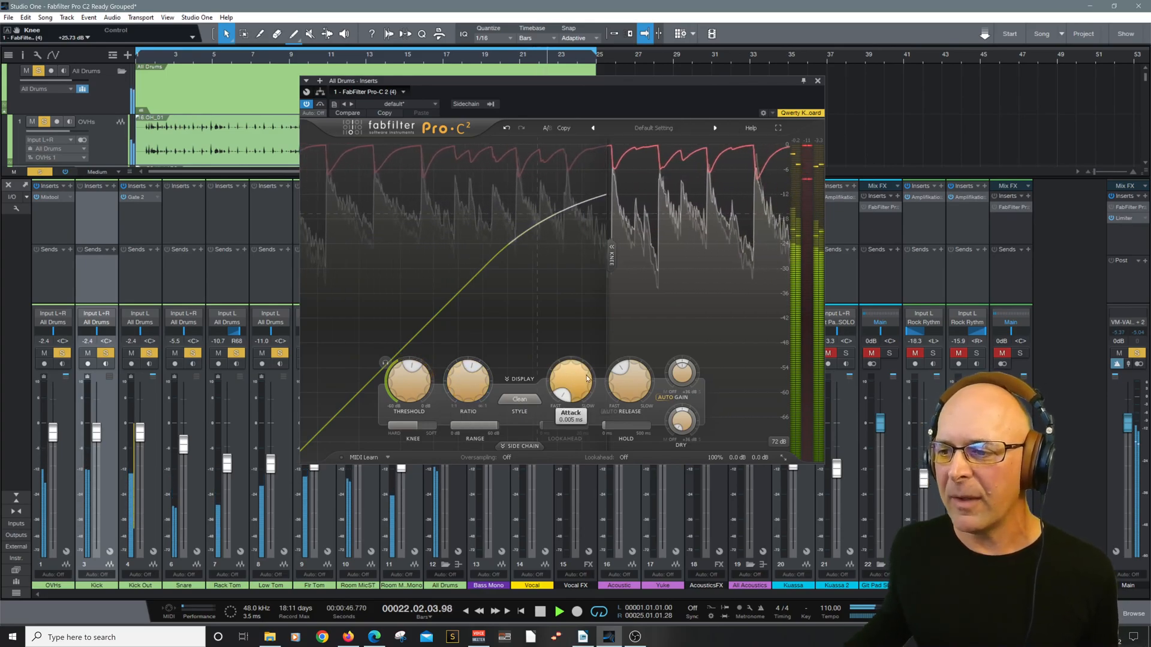
Try an attack of about 0.71 ms, stop the drum playback, and reduce the attack to about 0.014 ms.
{"action": "scroll", "coordinate": [573, 391], "scroll_direction": "up", "scroll_amount": 2}
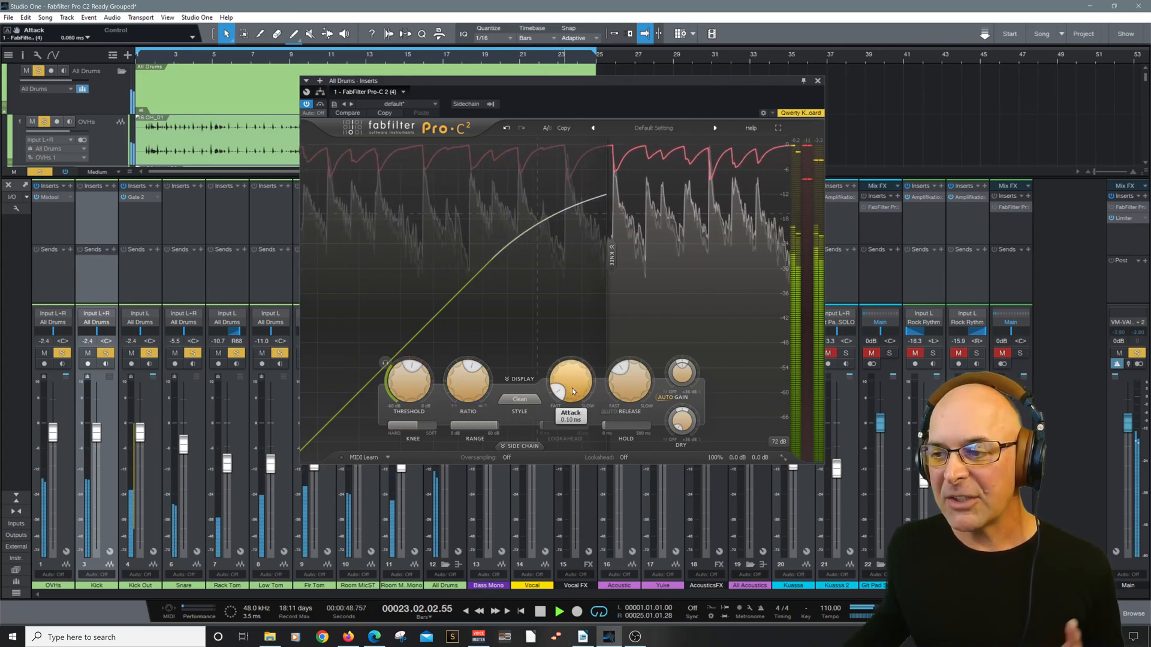
{"action": "scroll", "coordinate": [572, 387], "scroll_direction": "up", "scroll_amount": 2}
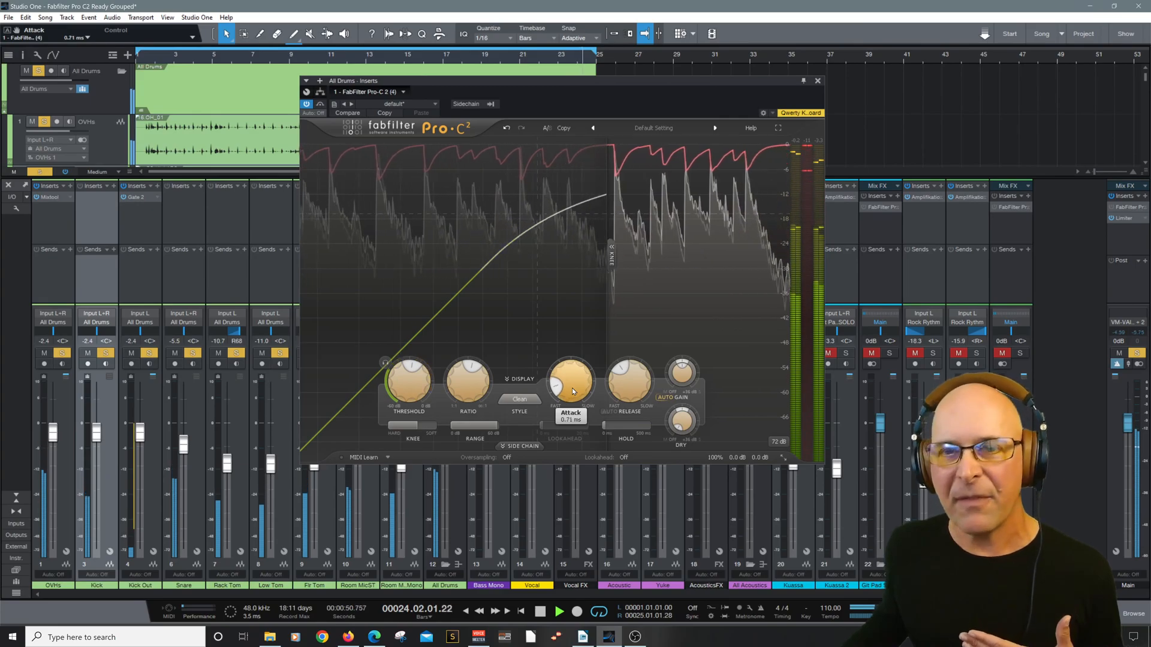
{"action": "key", "text": "space"}
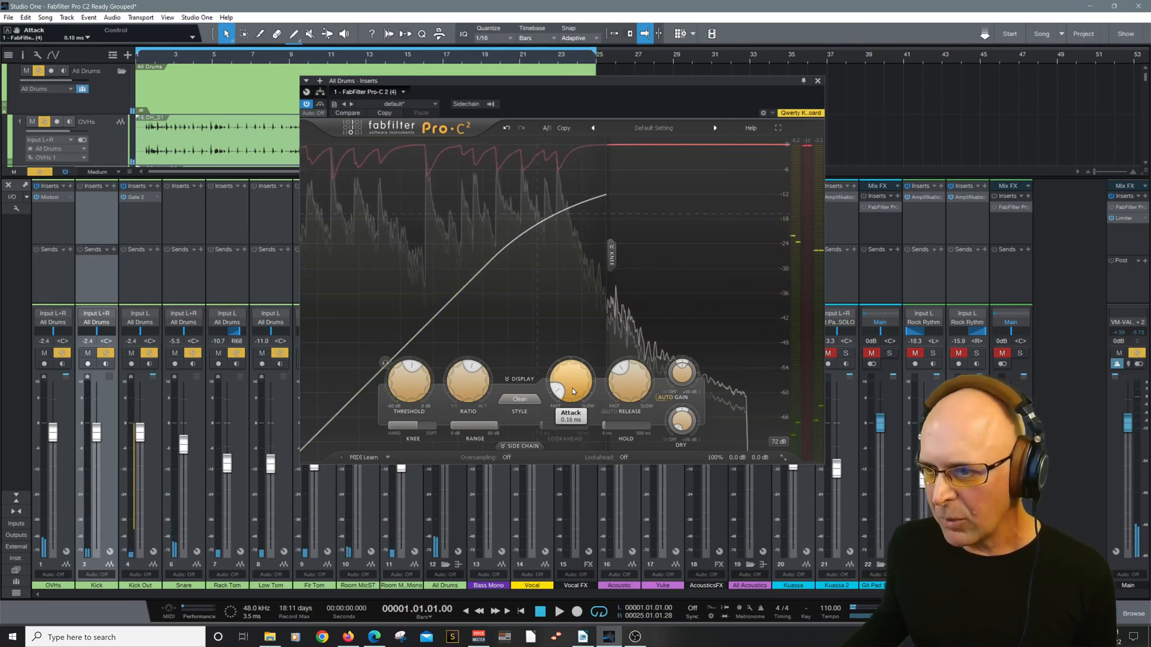
{"action": "scroll", "coordinate": [572, 387], "scroll_direction": "down", "scroll_amount": 5}
{"action": "scroll", "coordinate": [573, 391], "scroll_direction": "down", "scroll_amount": 1}
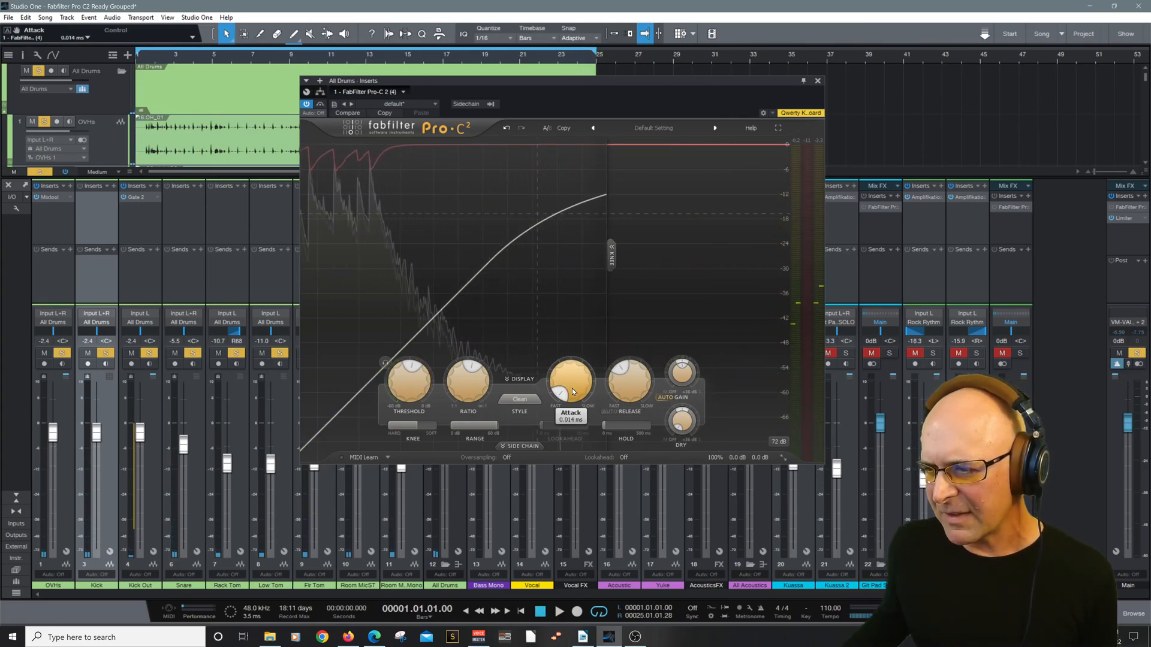
Play the drums and sweep the release between about 11.7 ms and 339 ms, settling at about 135.1 ms.
{"action": "key", "text": "space"}
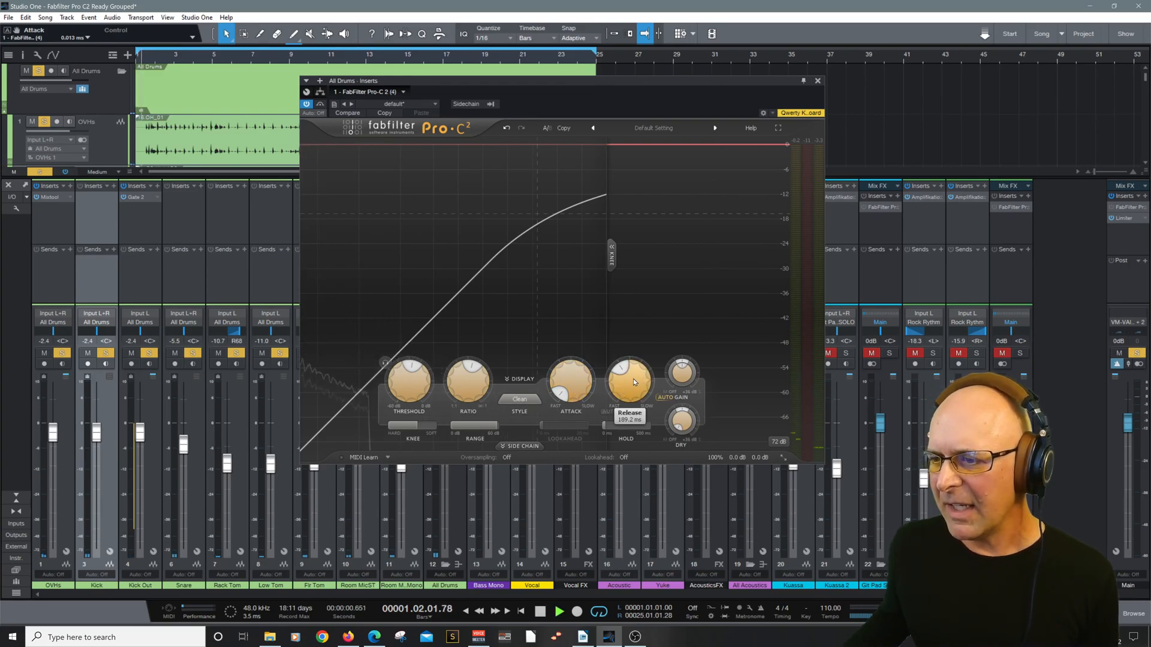
{"action": "mouse_move", "coordinate": [627, 385]}
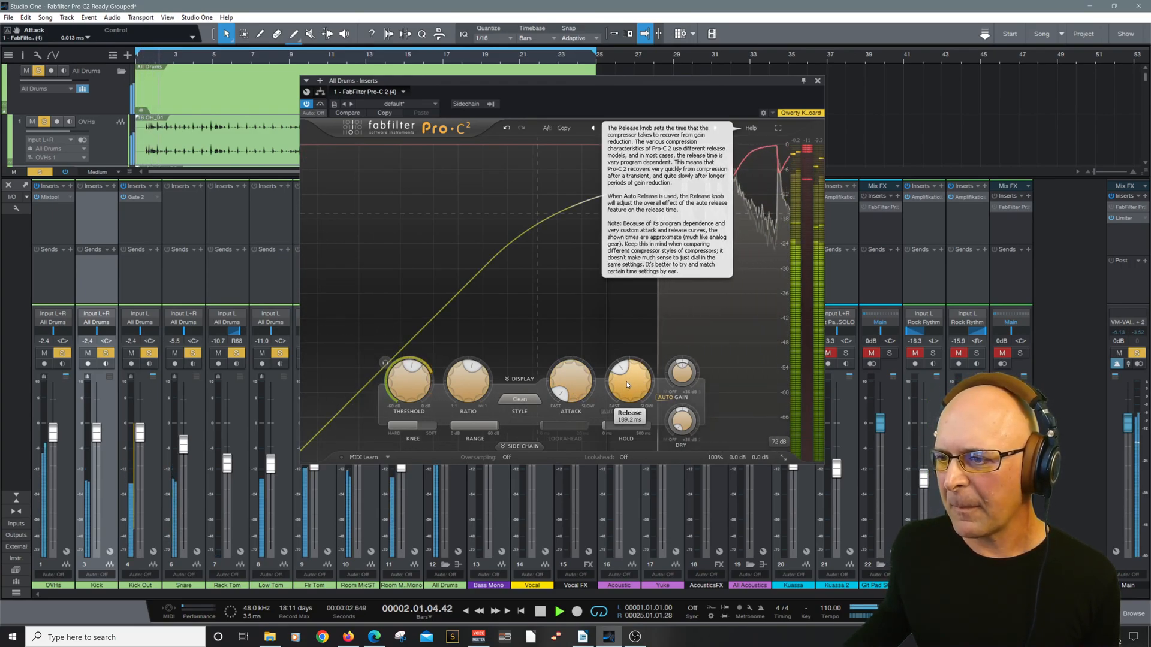
{"action": "scroll", "coordinate": [627, 384], "scroll_direction": "down", "scroll_amount": 3}
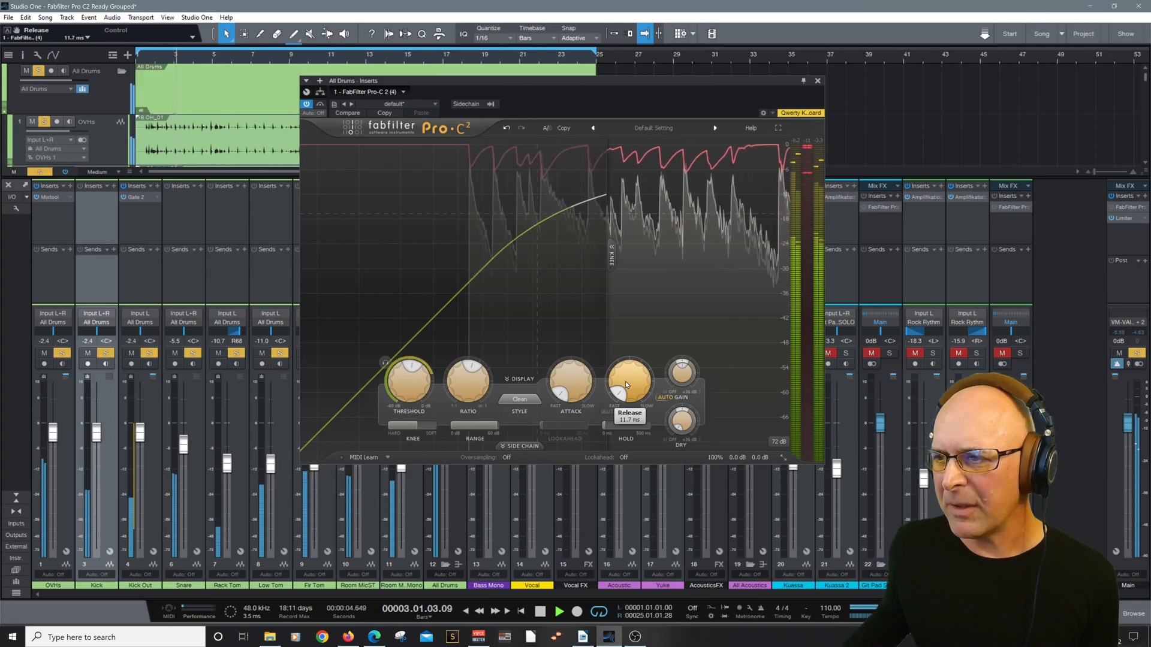
{"action": "scroll", "coordinate": [625, 381], "scroll_direction": "up", "scroll_amount": 5}
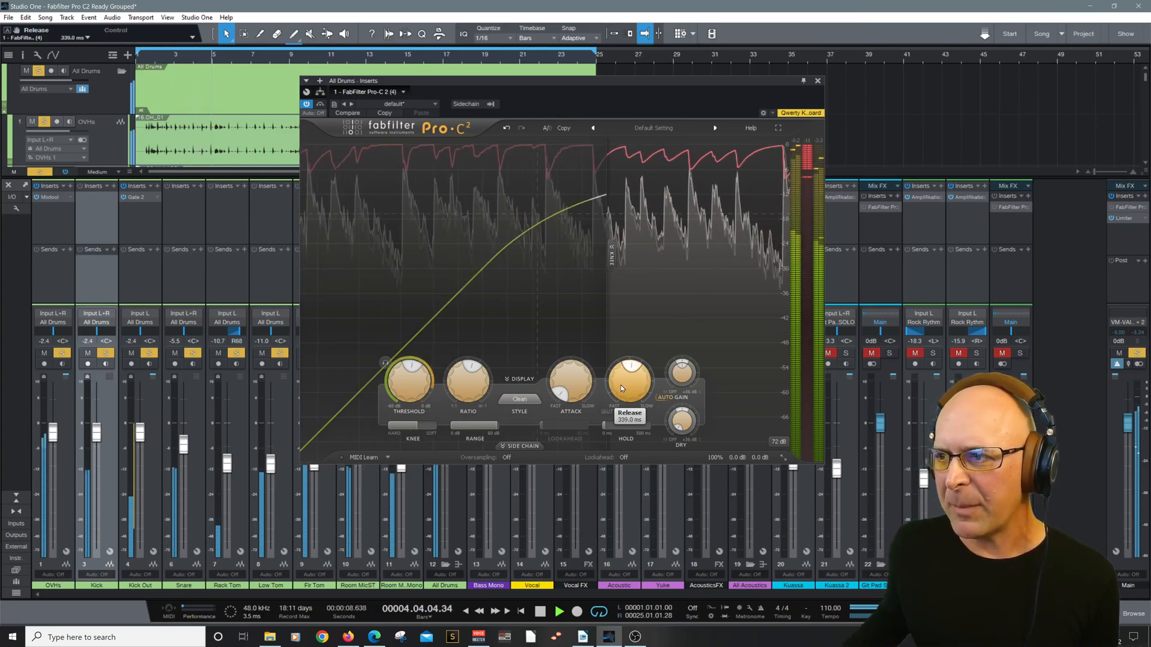
{"action": "scroll", "coordinate": [621, 387], "scroll_direction": "down", "scroll_amount": 1}
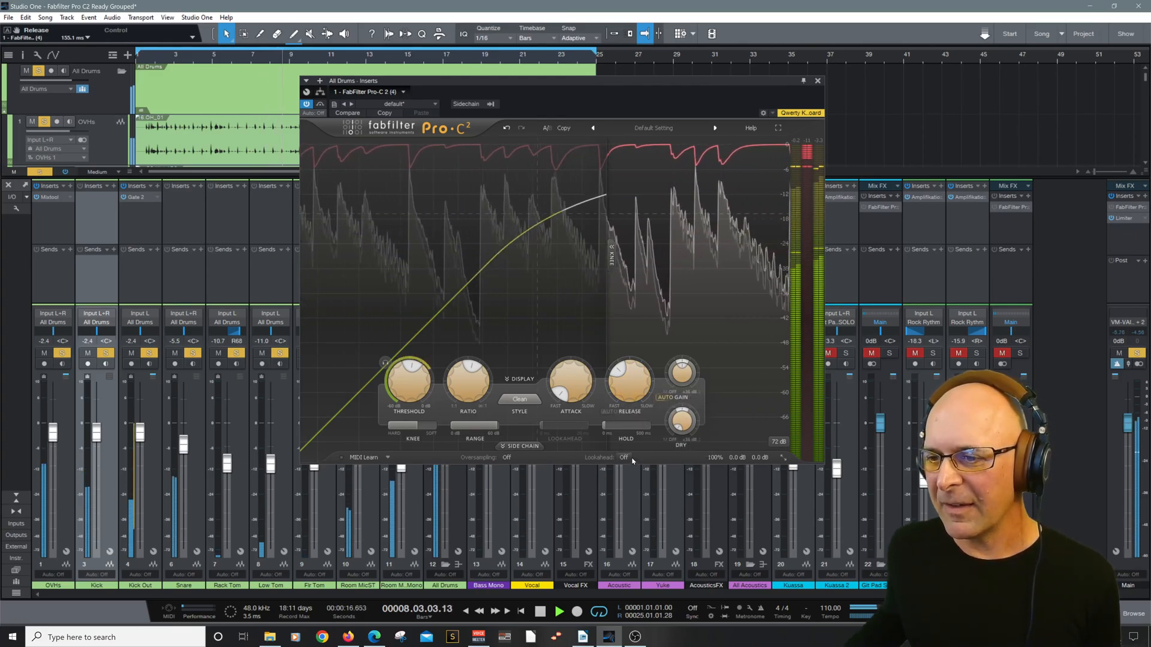
{"action": "mouse_move", "coordinate": [633, 460]}
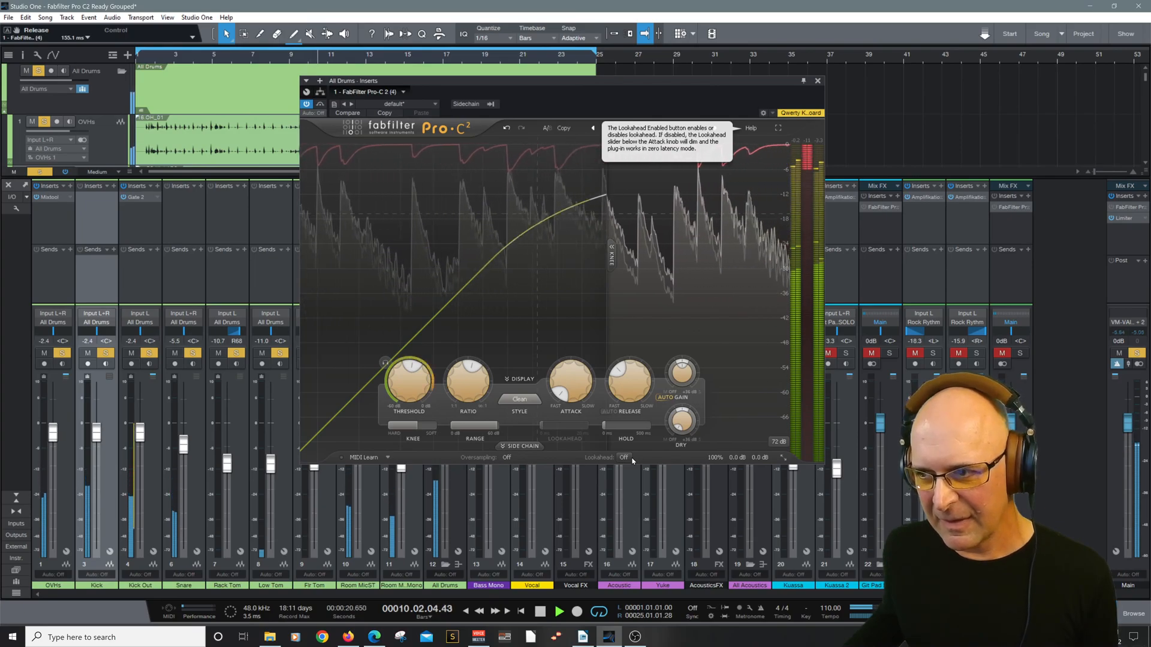
Bypass the All Drums compressor and play the drums without it in short passes.
{"action": "left_click", "coordinate": [306, 105]}
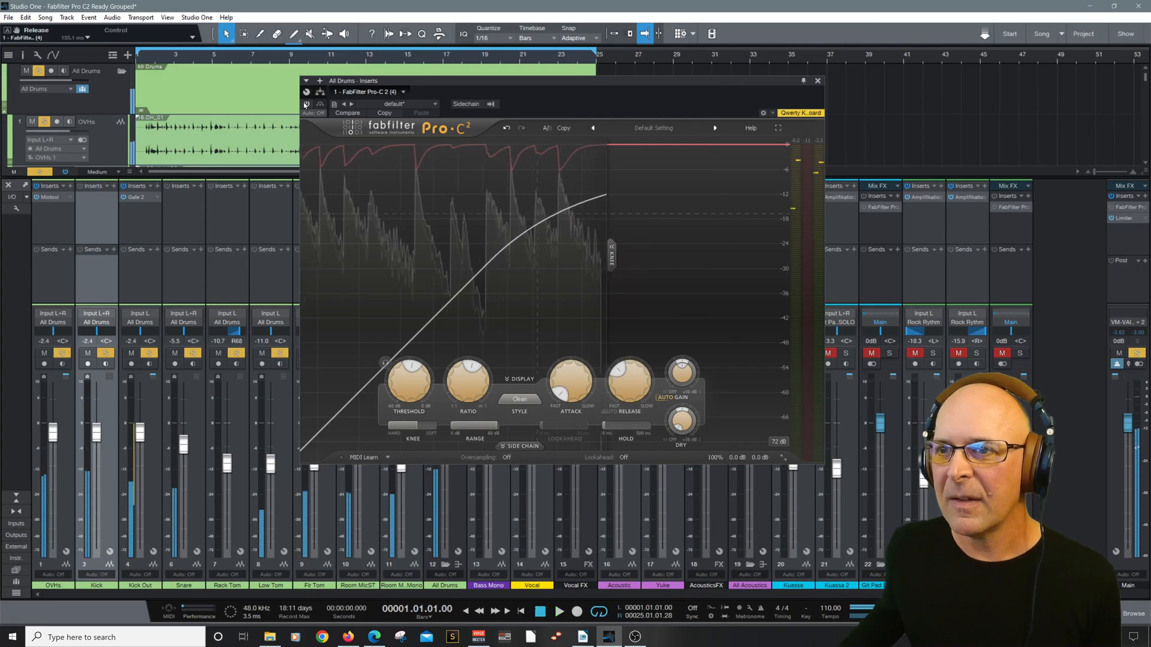
{"action": "key", "text": "space"}
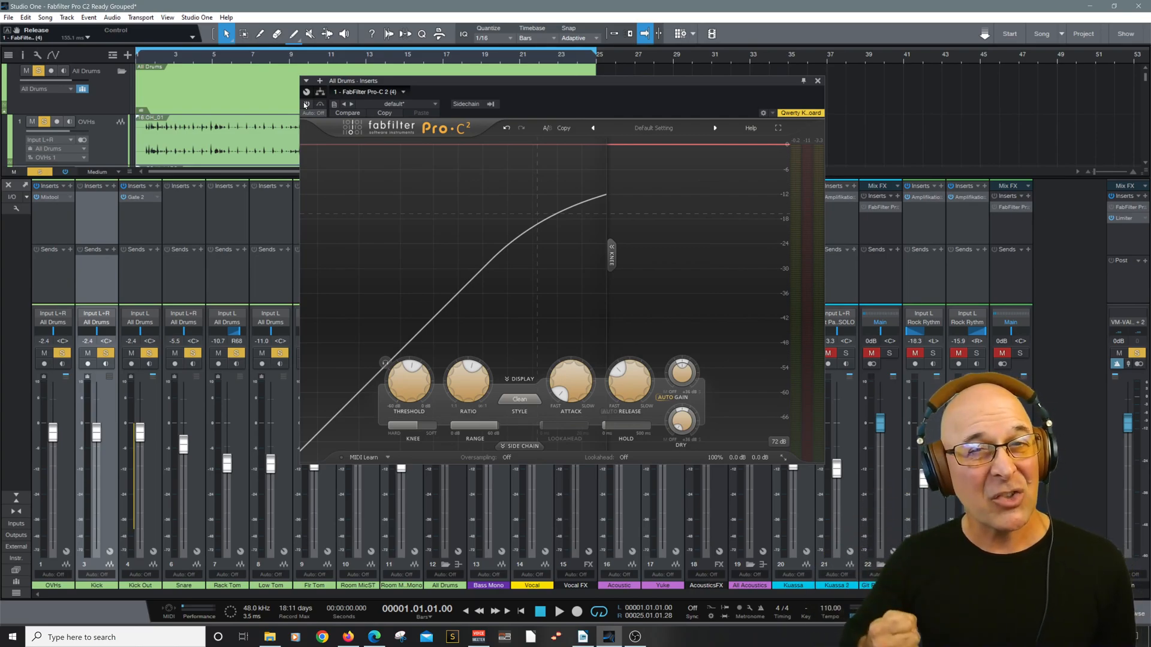
{"action": "key", "text": "space"}
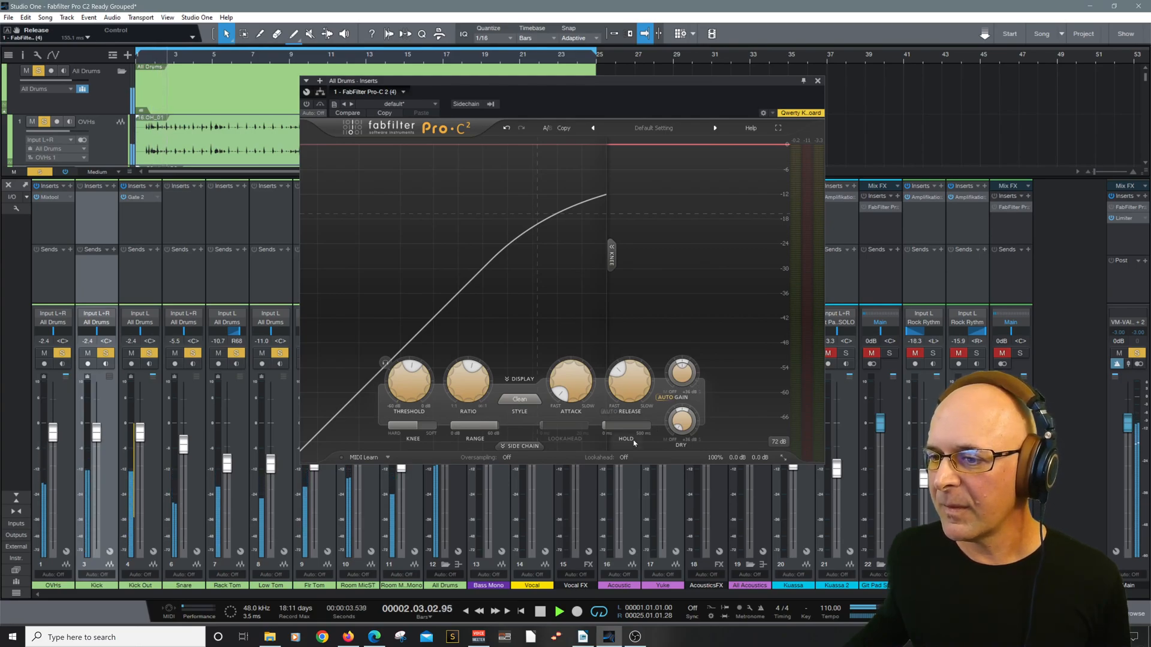
{"action": "key", "text": "space"}
{"action": "key", "text": "space"}
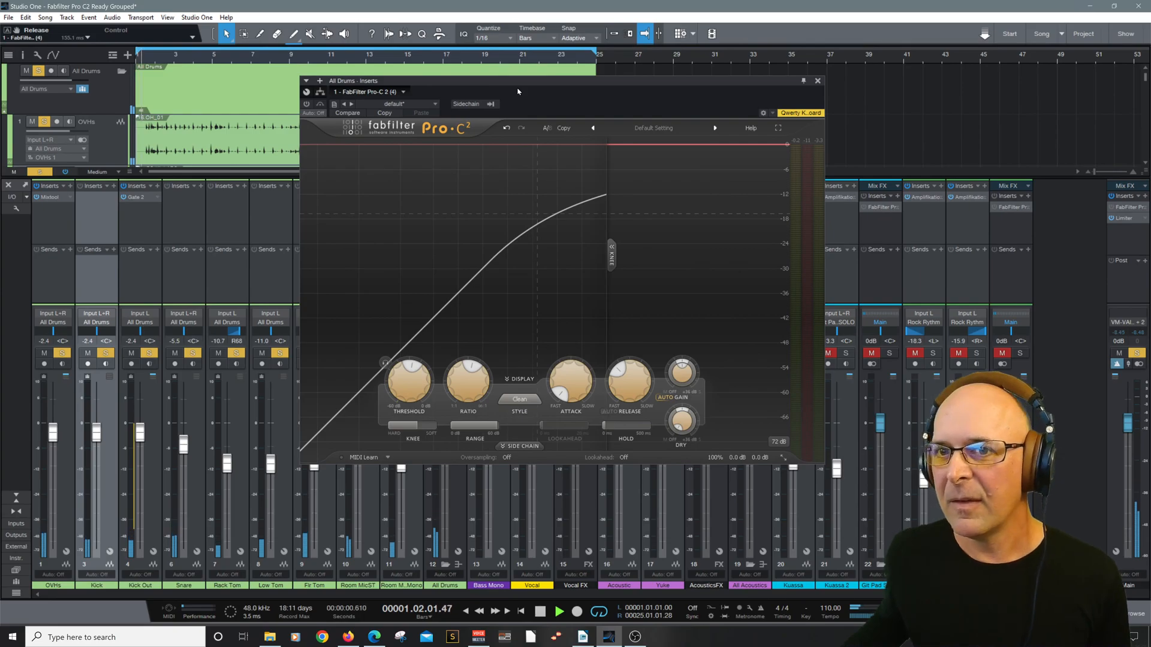
{"action": "key", "text": "space"}
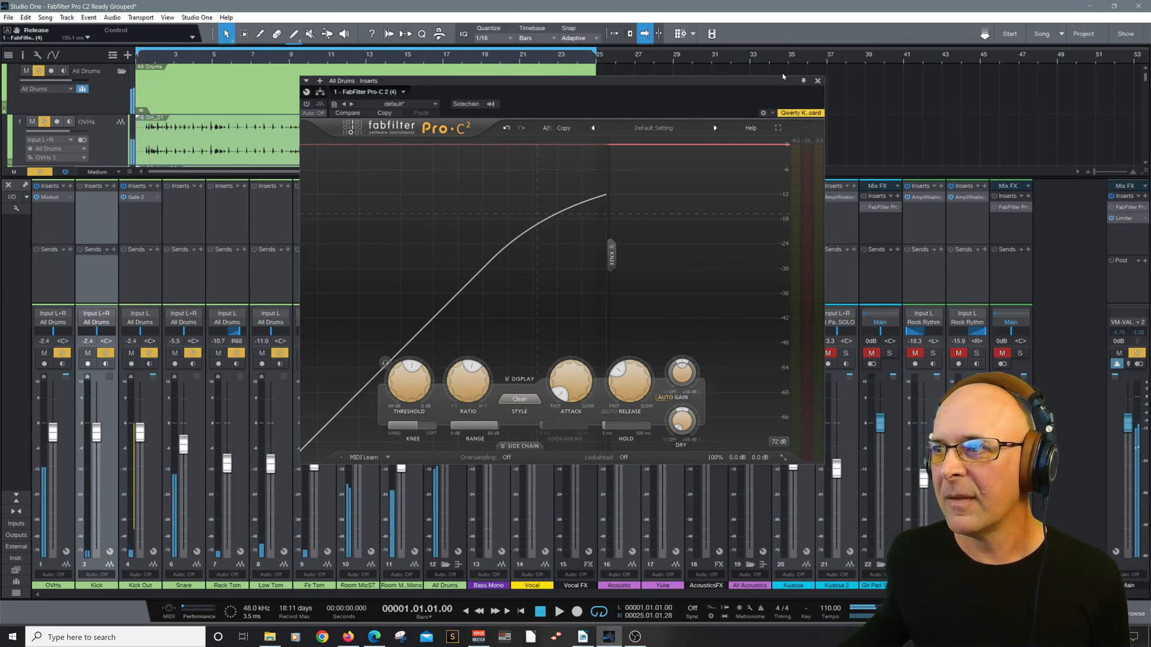
Close the compressor window, reopen it on the All Drums bus, and play a short passage with compression active.
{"action": "left_click", "coordinate": [817, 82]}
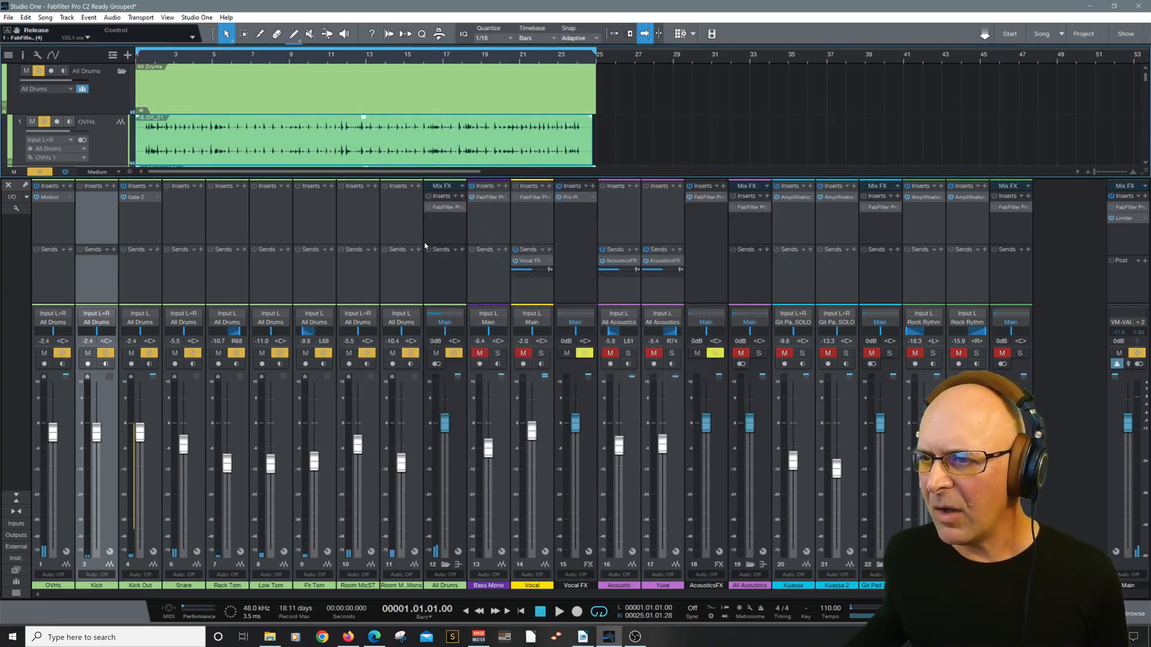
{"action": "left_click", "coordinate": [445, 207]}
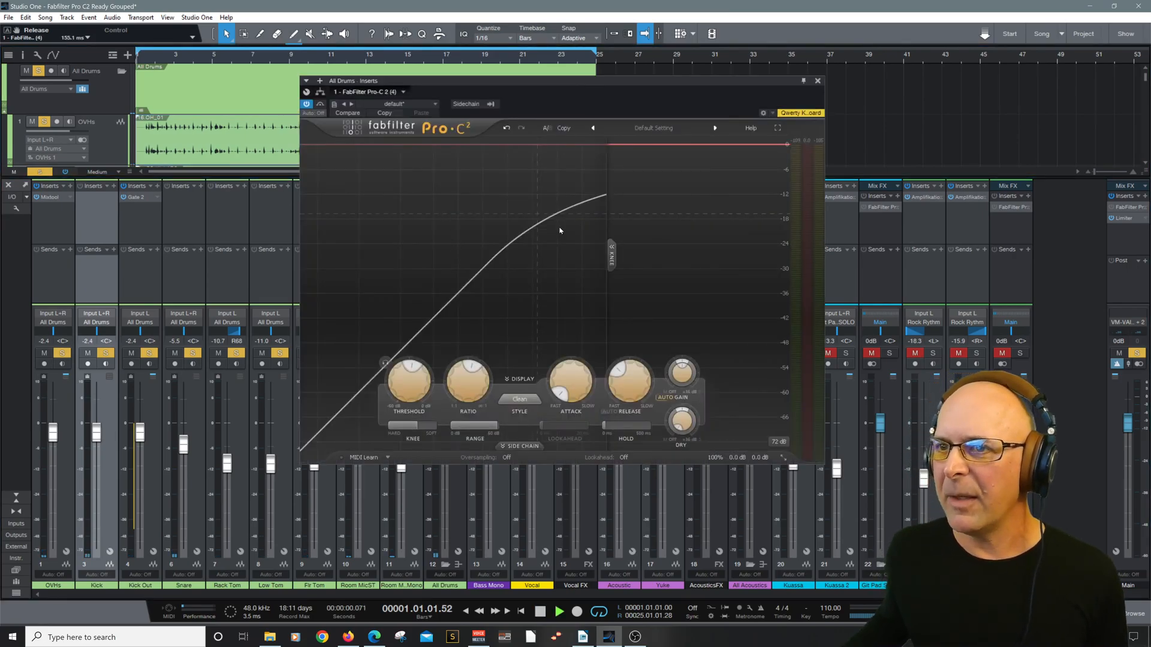
{"action": "key", "text": "space"}
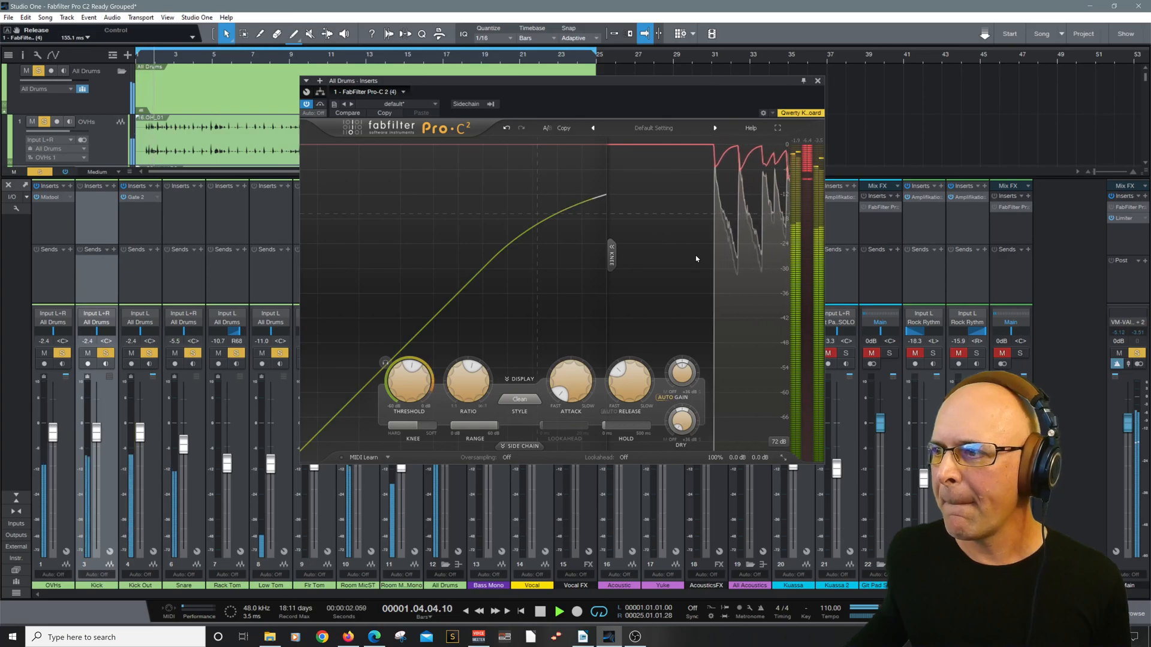
{"action": "key", "text": "space"}
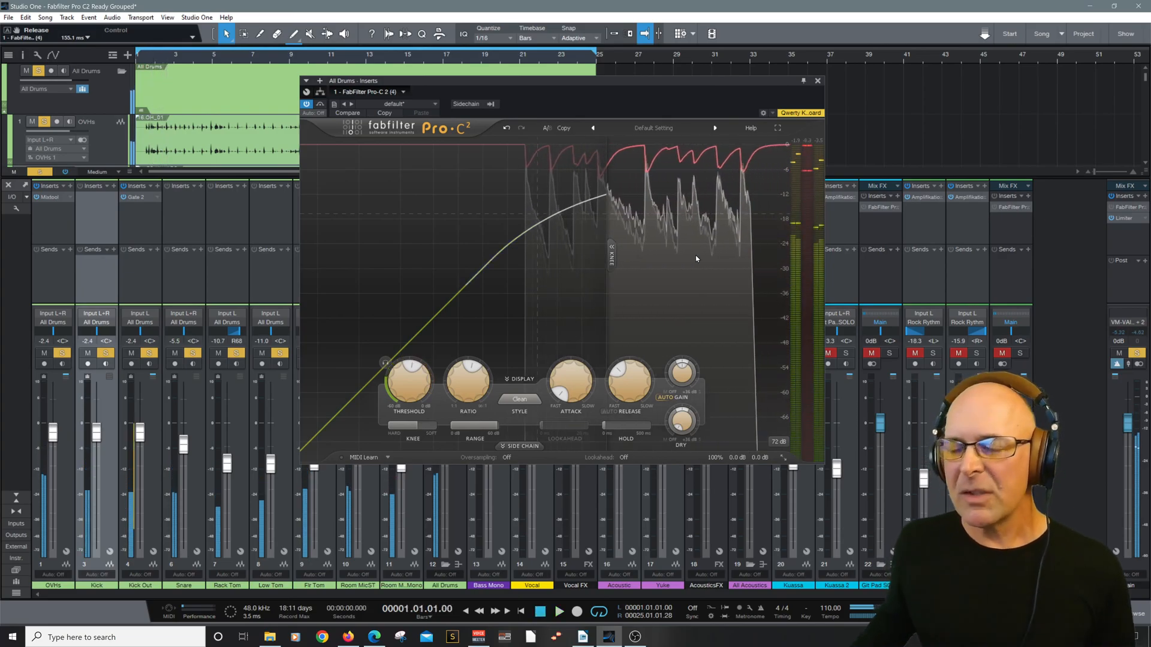
Try the compressor's range at about +9.87 dB and +12.30 dB during drum playback, and settle on +11.30 dB after stopping.
{"action": "mouse_move", "coordinate": [477, 430]}
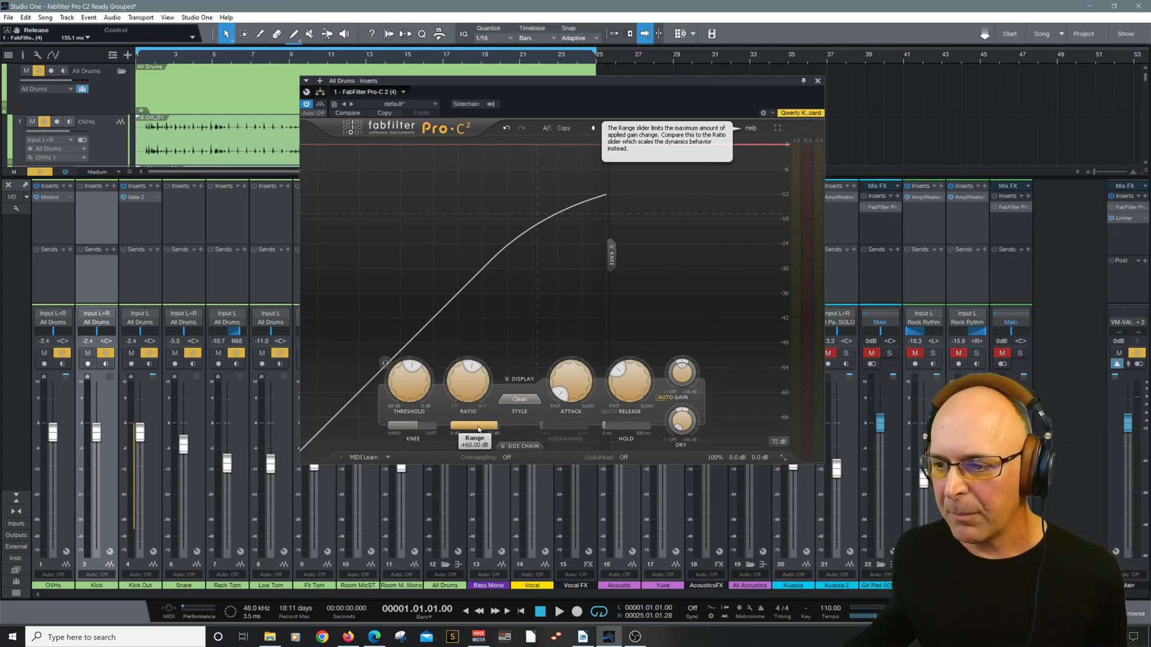
{"action": "left_click_drag", "start_coordinate": [489, 430], "coordinate": [388, 419]}
{"action": "key", "text": "space"}
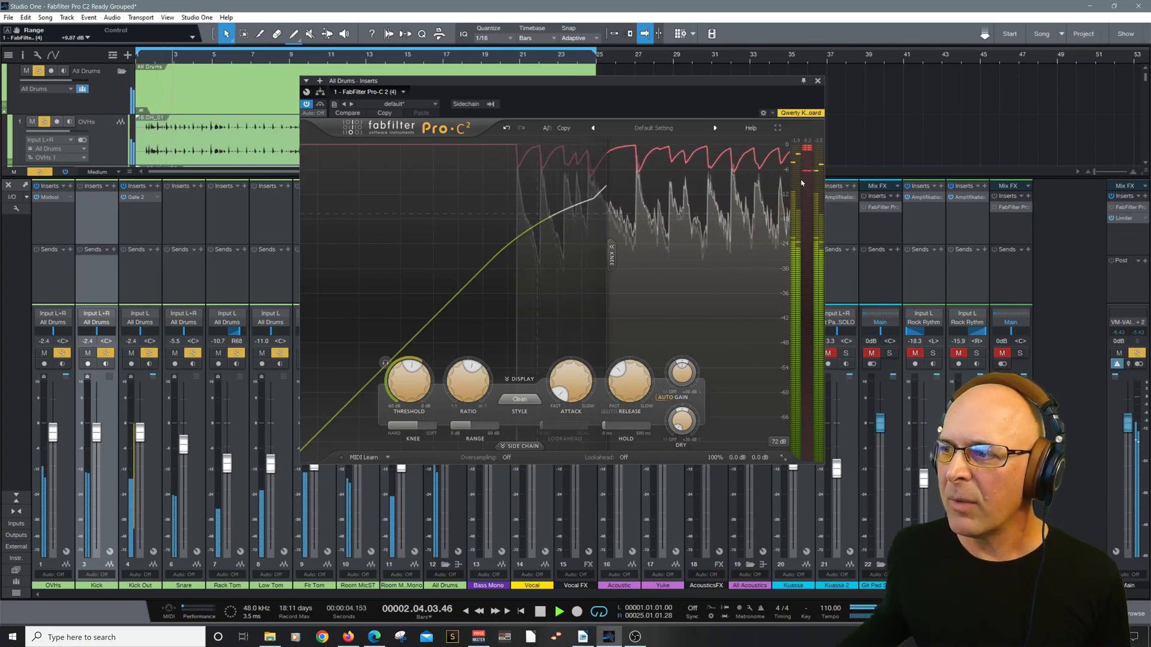
{"action": "mouse_move", "coordinate": [469, 431]}
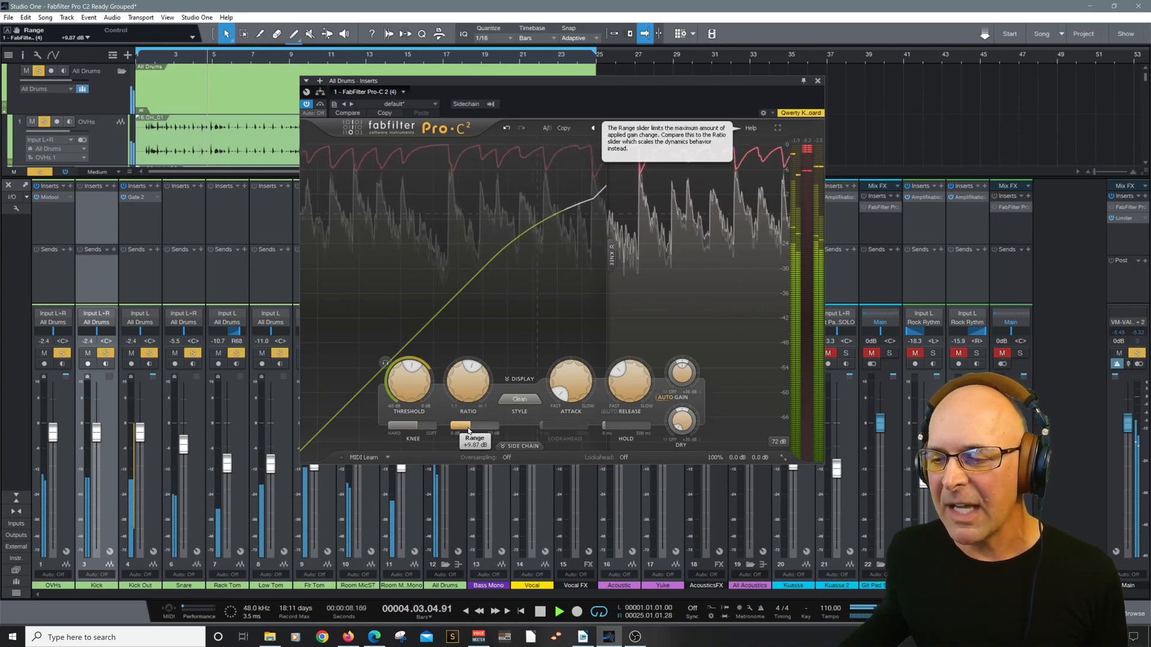
{"action": "left_click_drag", "start_coordinate": [469, 430], "coordinate": [470, 430]}
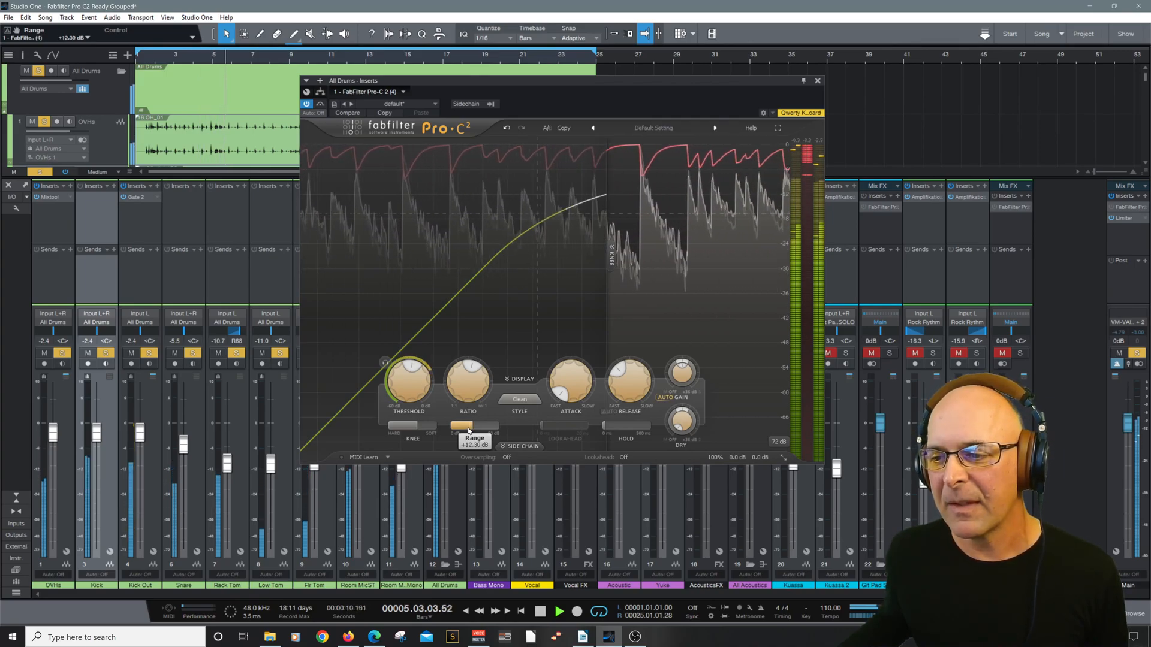
{"action": "key", "text": "space"}
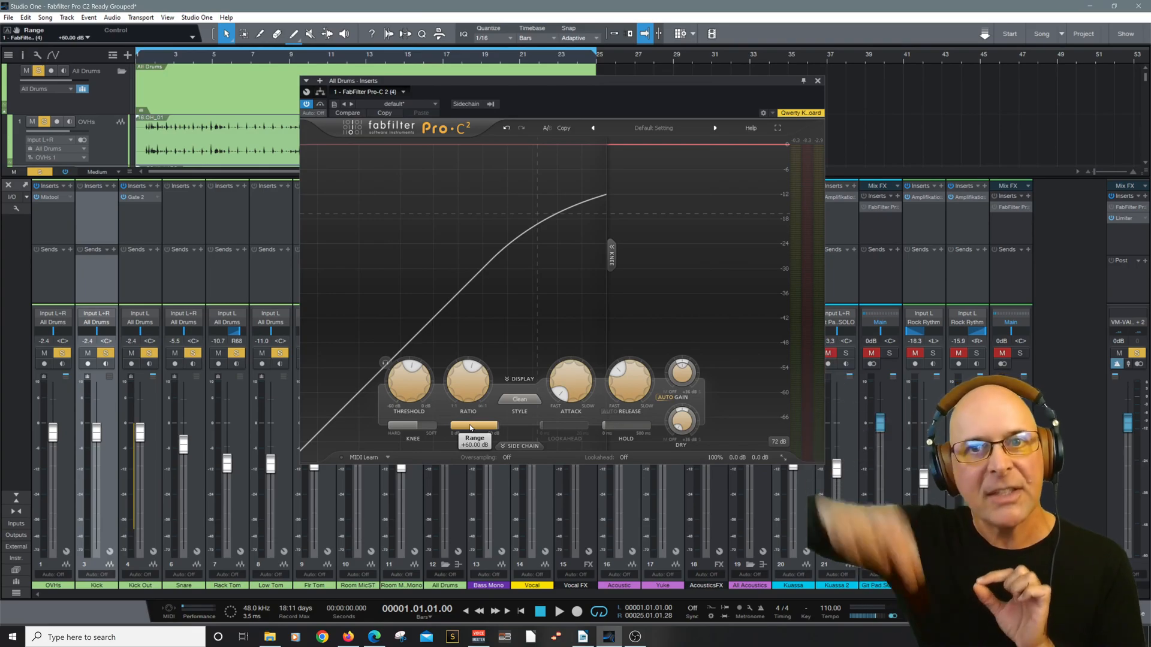
{"action": "left_click_drag", "start_coordinate": [470, 425], "coordinate": [467, 428]}
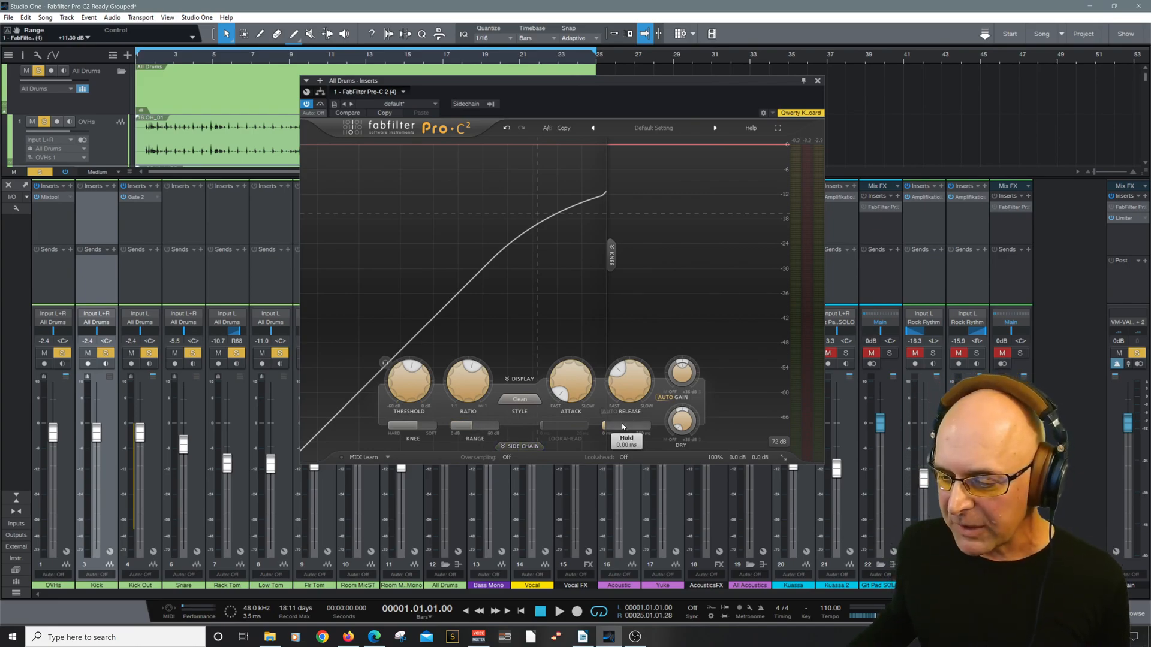
Set the compressor's hold time to 4.83 ms and play the drums.
{"action": "mouse_move", "coordinate": [623, 427]}
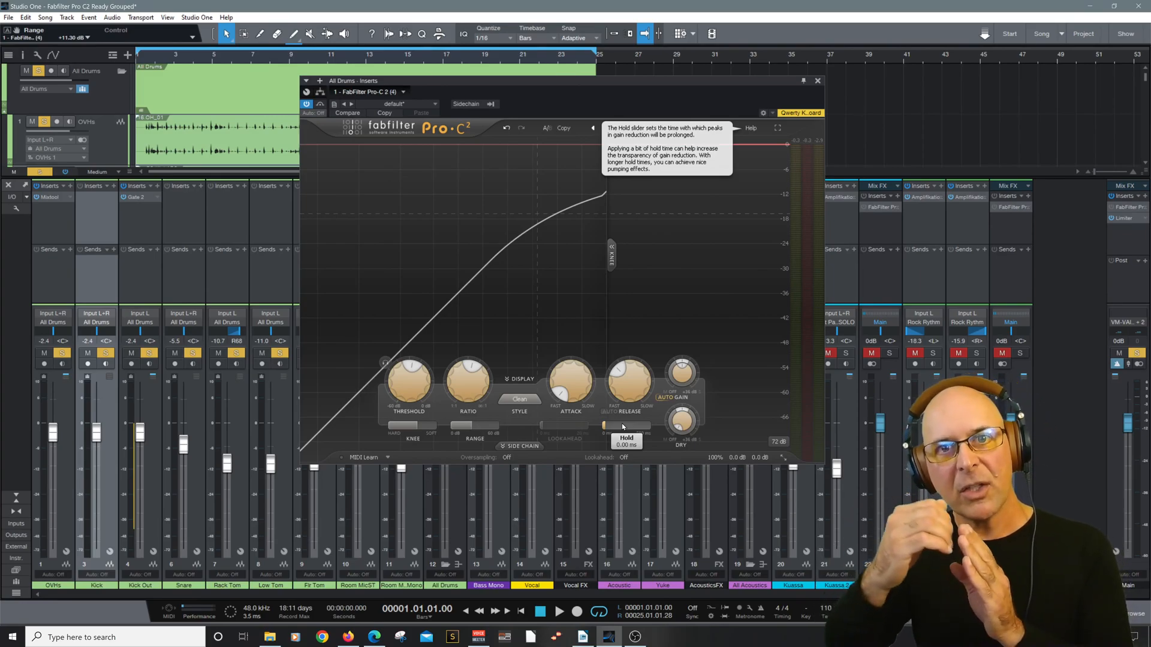
{"action": "scroll", "coordinate": [623, 426], "scroll_direction": "up", "scroll_amount": 1}
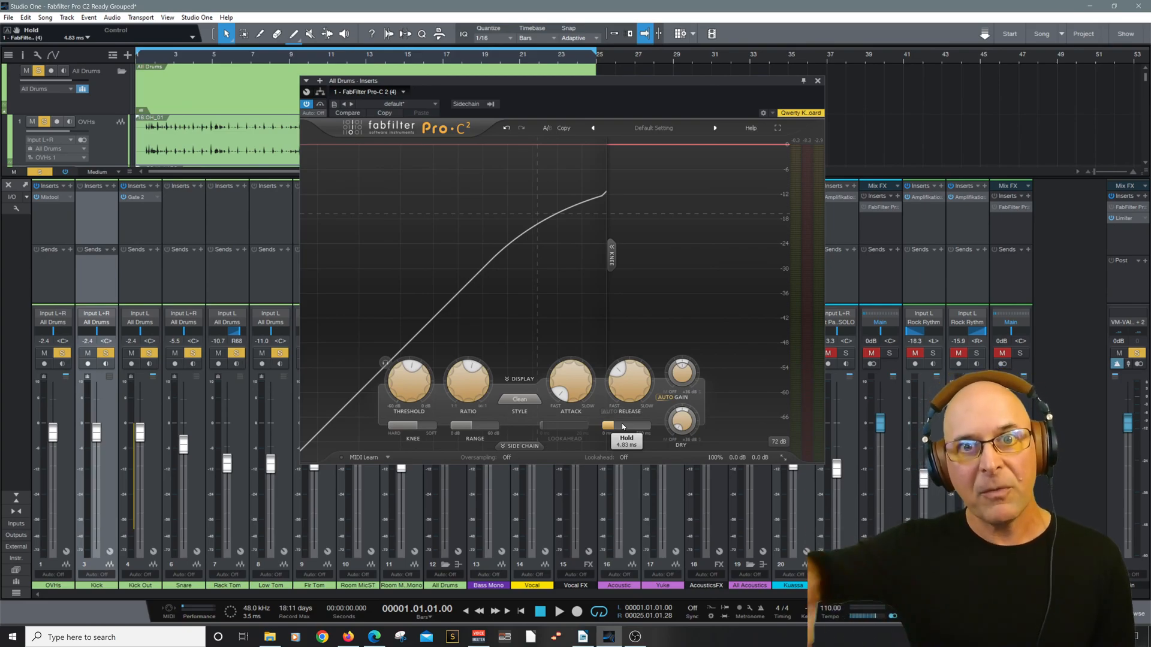
{"action": "key", "text": "space"}
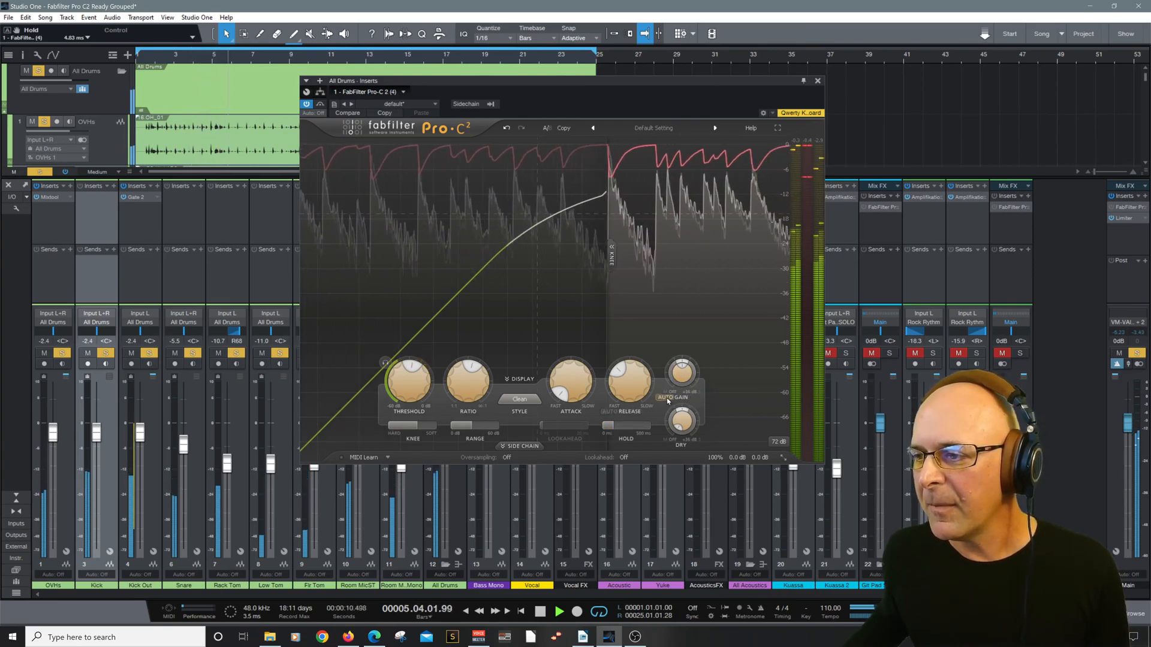
Compare the drums with the compressor bypassed and active, and stop playback.
{"action": "key", "text": "space"}
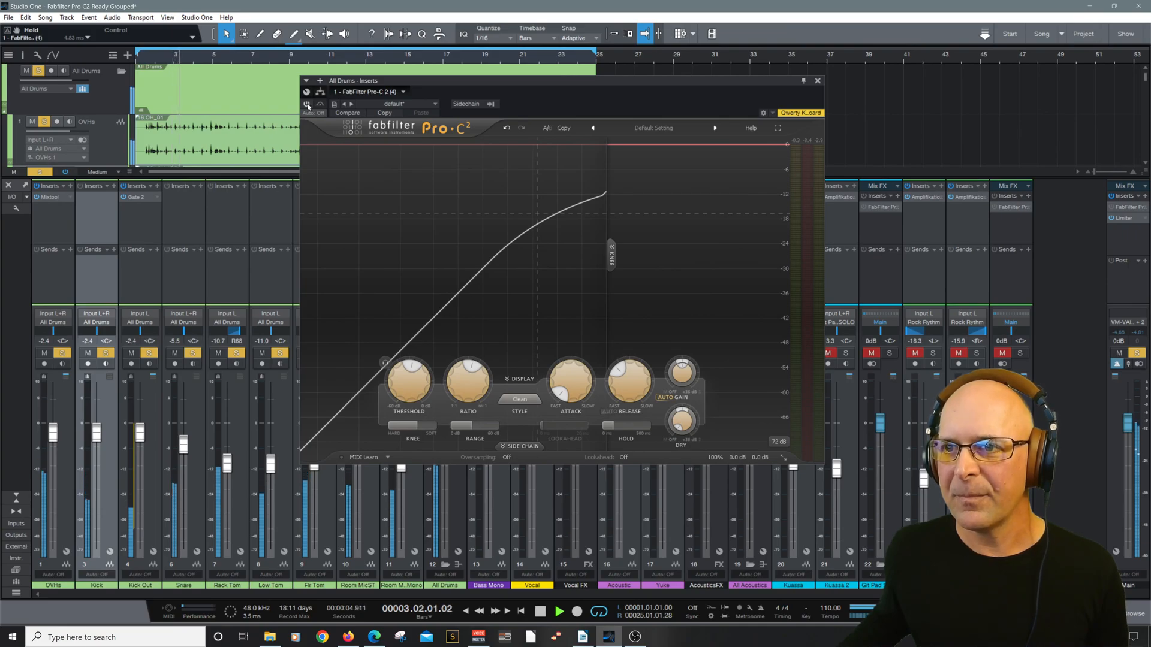
{"action": "left_click", "coordinate": [307, 104]}
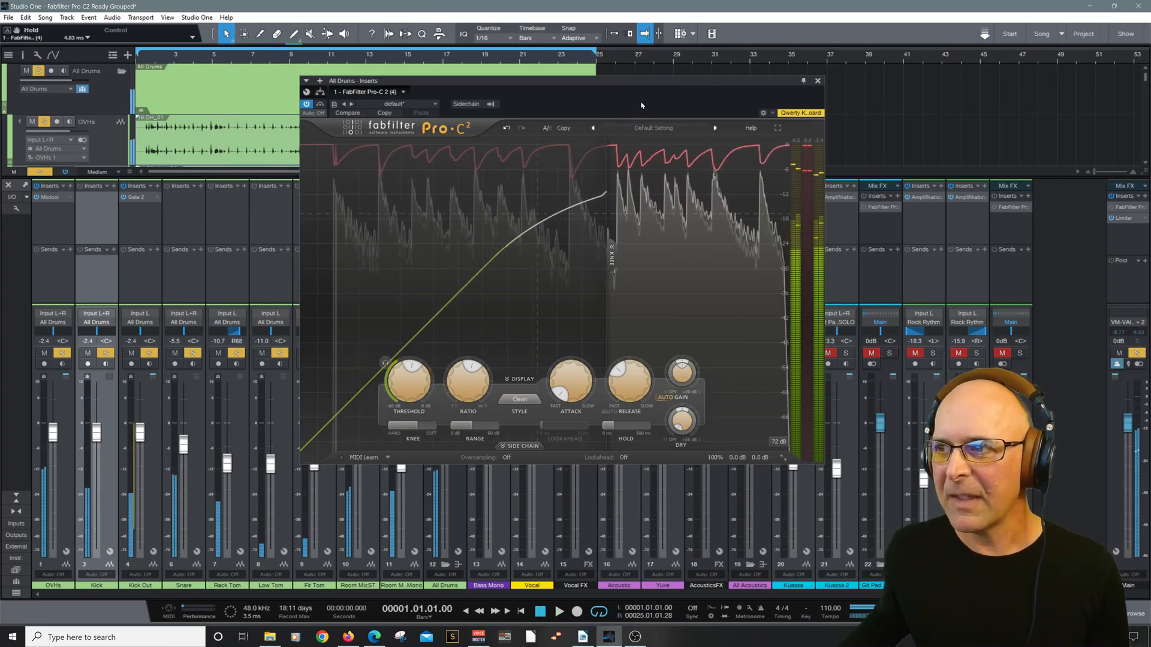
{"action": "key", "text": "space"}
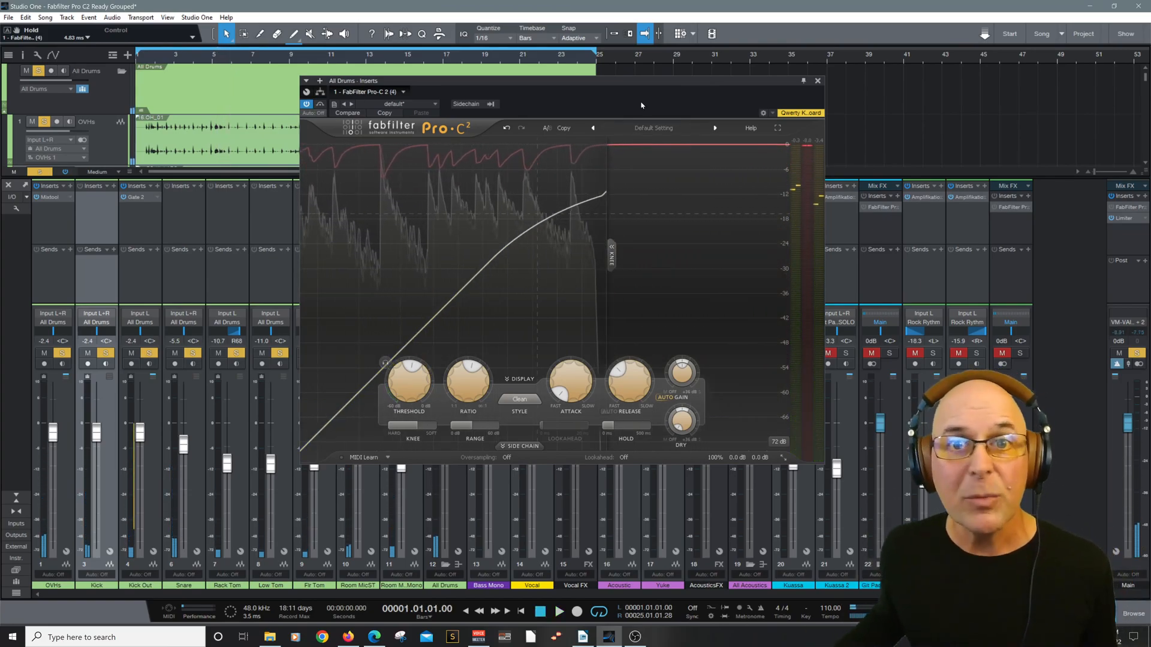
Close the All Drums compressor window and unmute the Acoustic and Yuke tracks.
{"action": "left_click", "coordinate": [816, 82]}
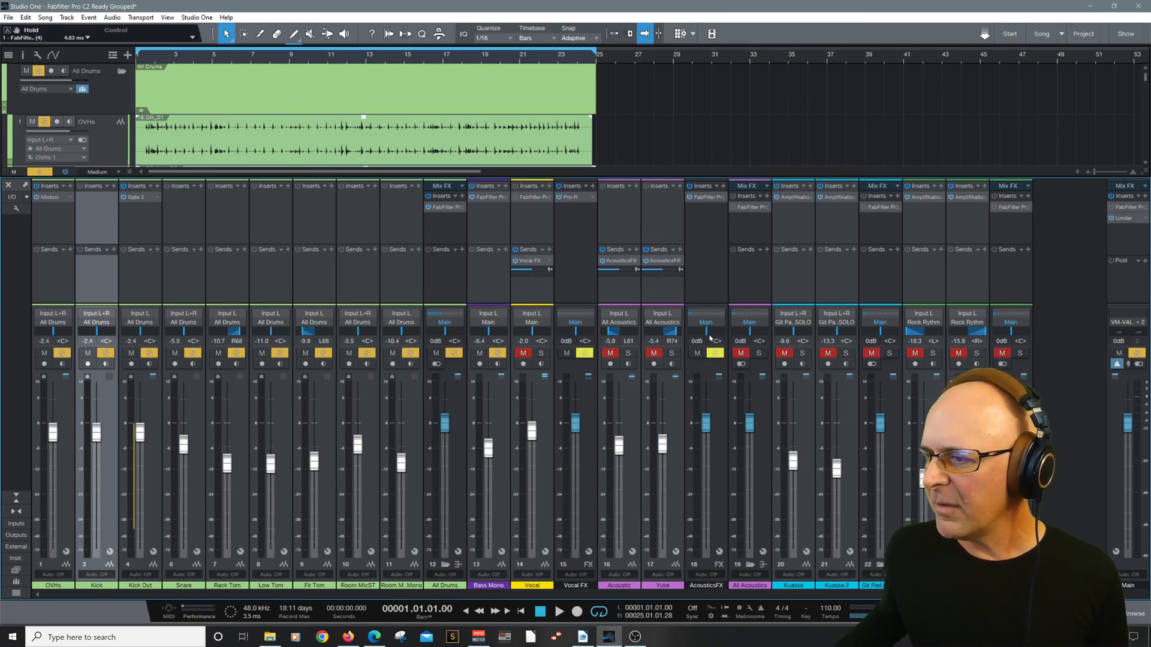
{"action": "left_click", "coordinate": [668, 355]}
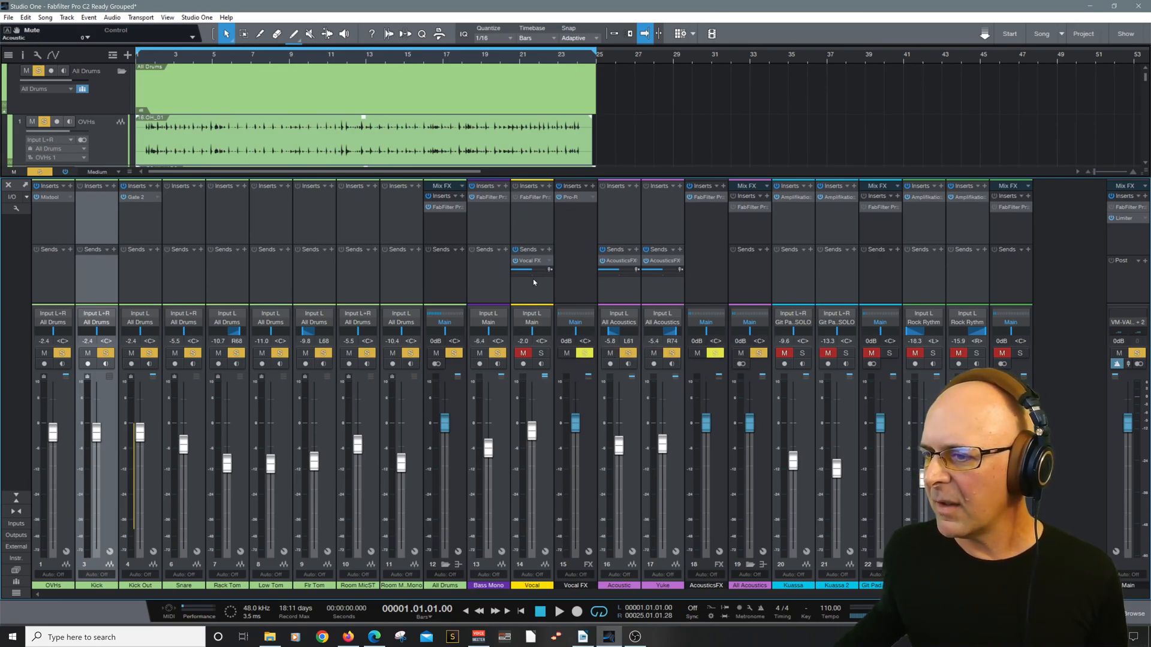
Open the Bass Mono compressor, start playback, and lower the All Acoustics bus volume to -15.1 dB.
{"action": "double_click", "coordinate": [490, 201]}
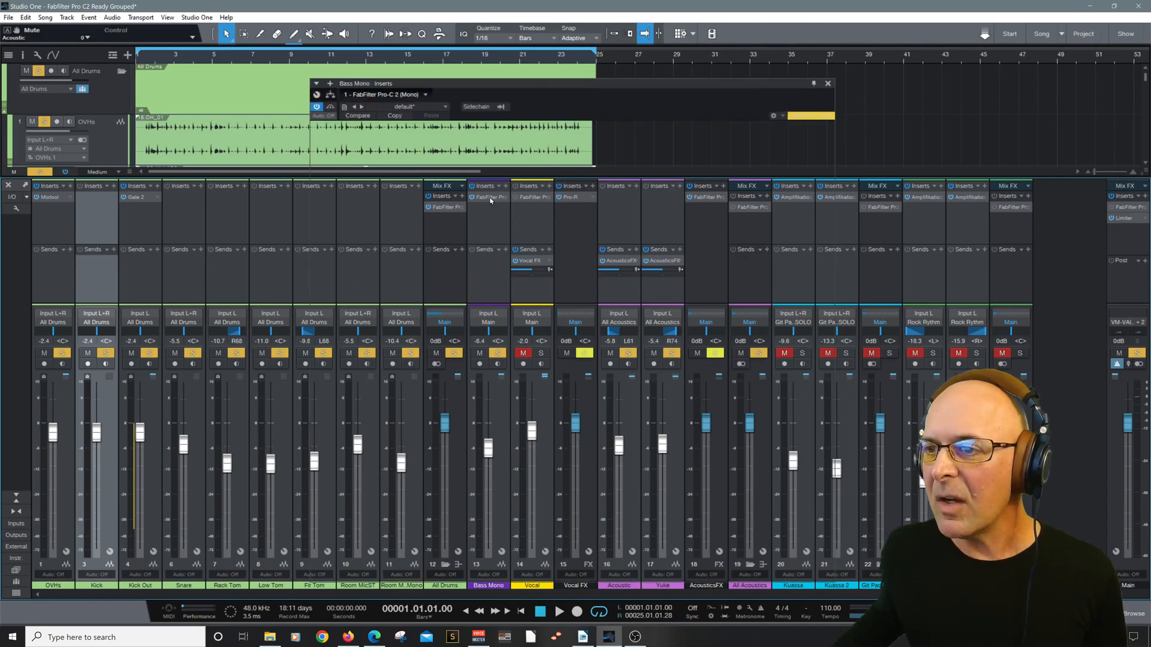
{"action": "key", "text": "space"}
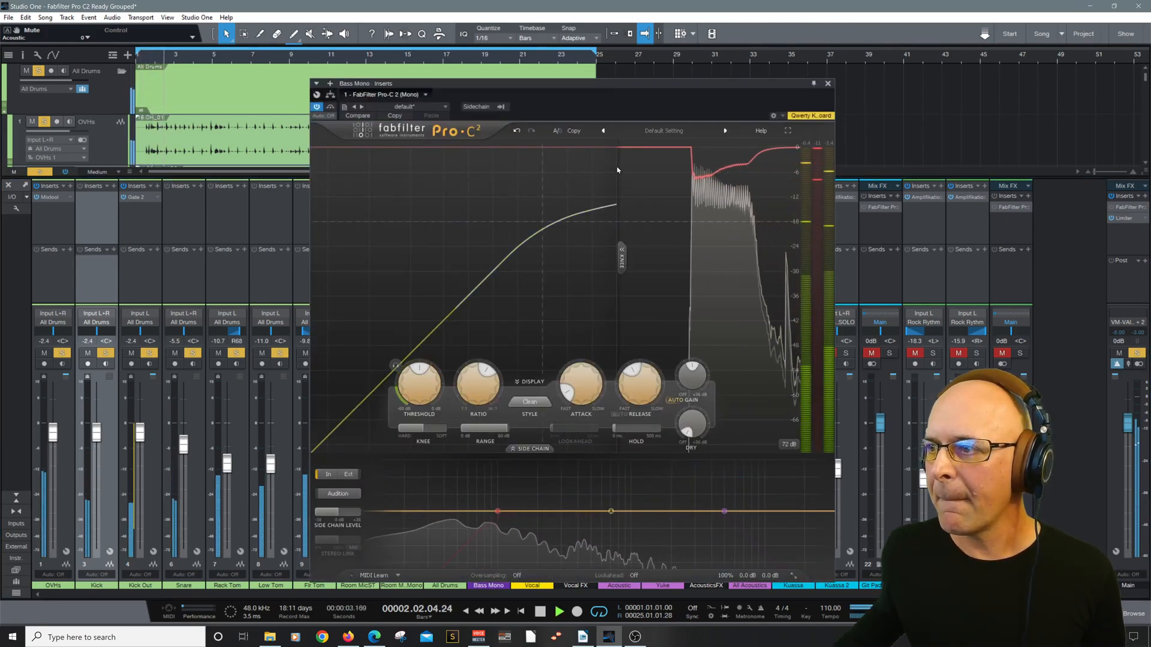
{"action": "left_click_drag", "start_coordinate": [695, 87], "coordinate": [470, 48]}
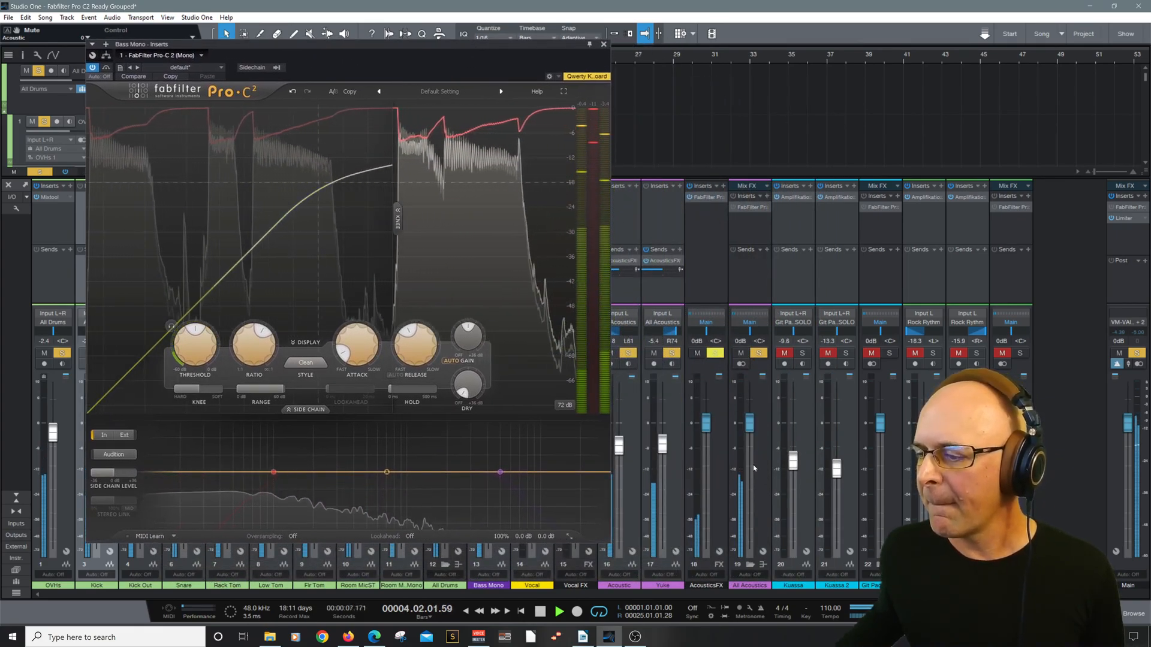
{"action": "left_click_drag", "start_coordinate": [749, 423], "coordinate": [748, 482]}
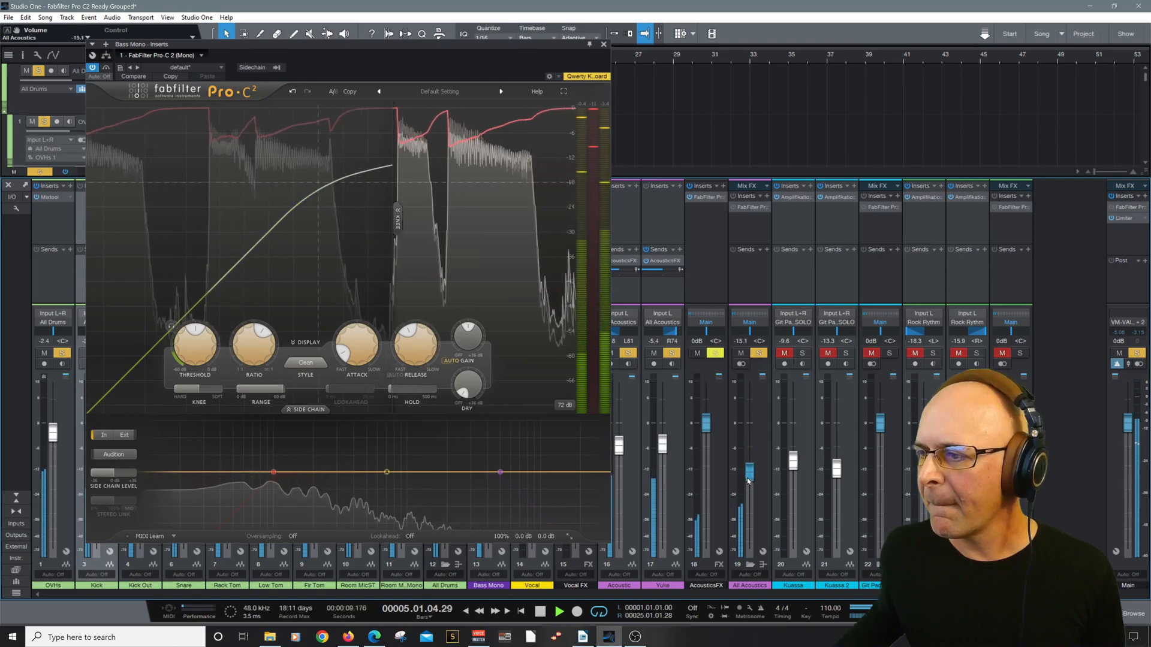
{"action": "left_click_drag", "start_coordinate": [497, 52], "coordinate": [662, 61]}
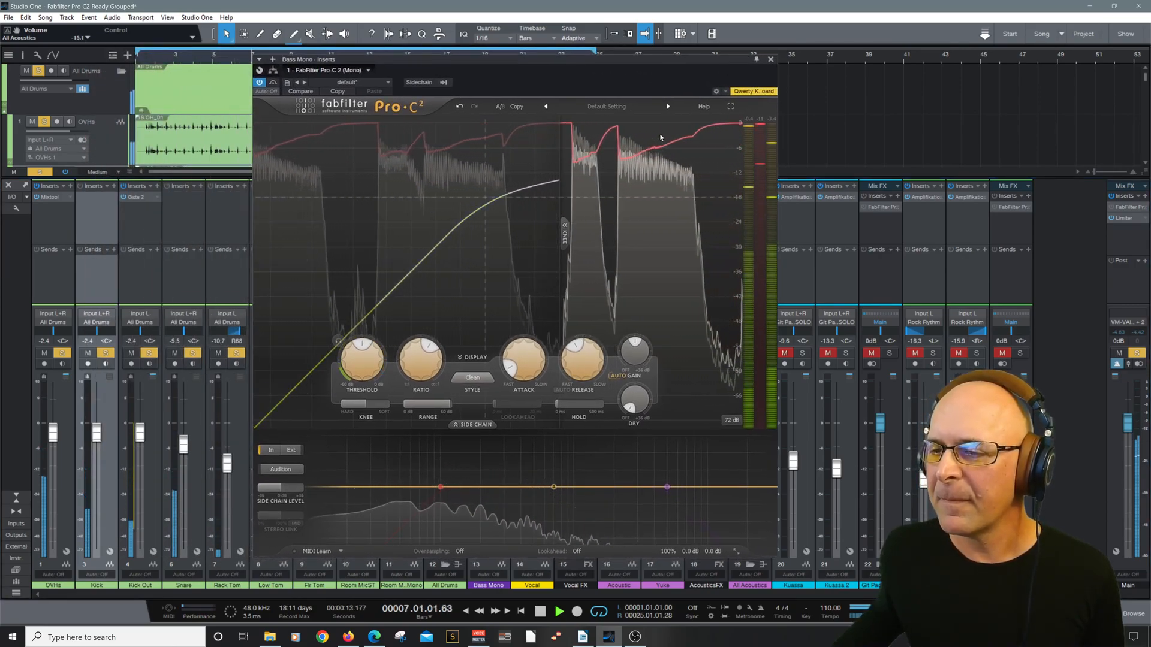
Toggle the Bass Mono compressor's side-chain section, reposition its window, and control playback for the bass demonstration.
{"action": "left_click", "coordinate": [476, 425]}
{"action": "left_click_drag", "start_coordinate": [624, 60], "coordinate": [666, 91]}
{"action": "key", "text": "space"}
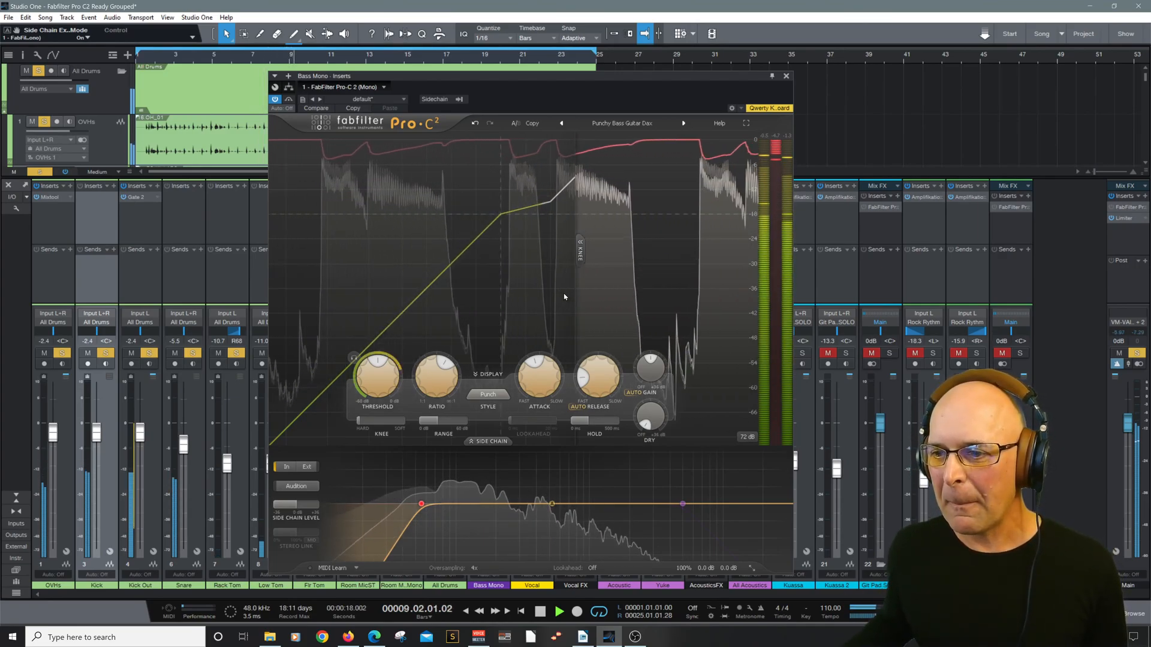
Stop playback and switch the Bass Mono compressor's side chain to external input fed by the Kick track.
{"action": "key", "text": "space"}
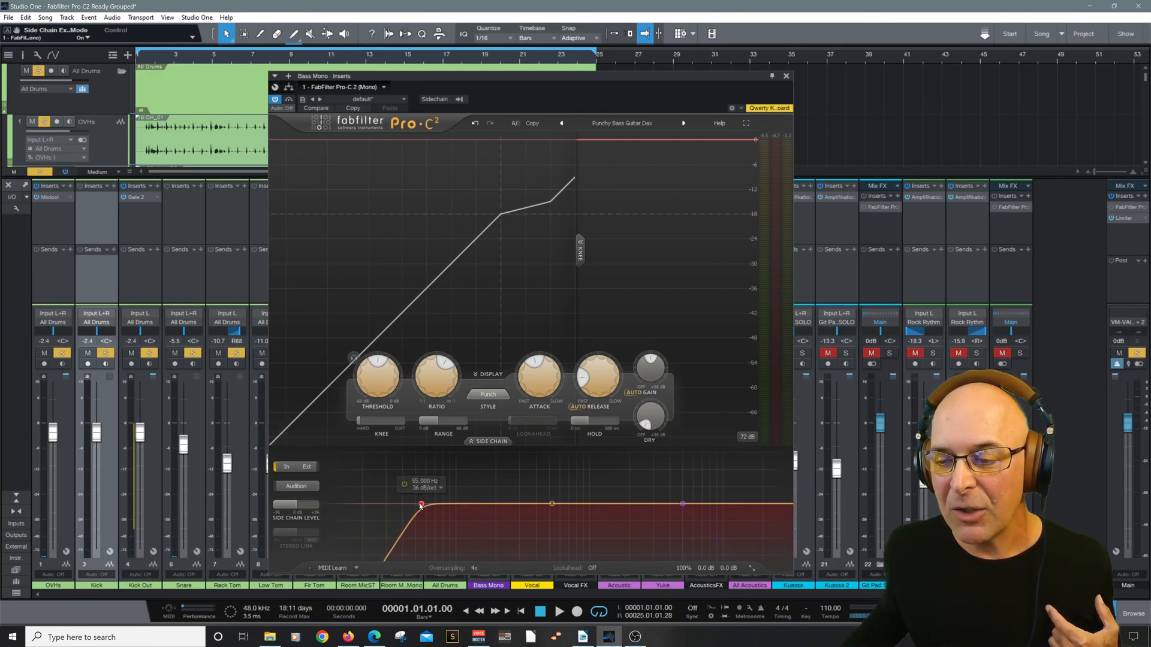
{"action": "mouse_move", "coordinate": [421, 505]}
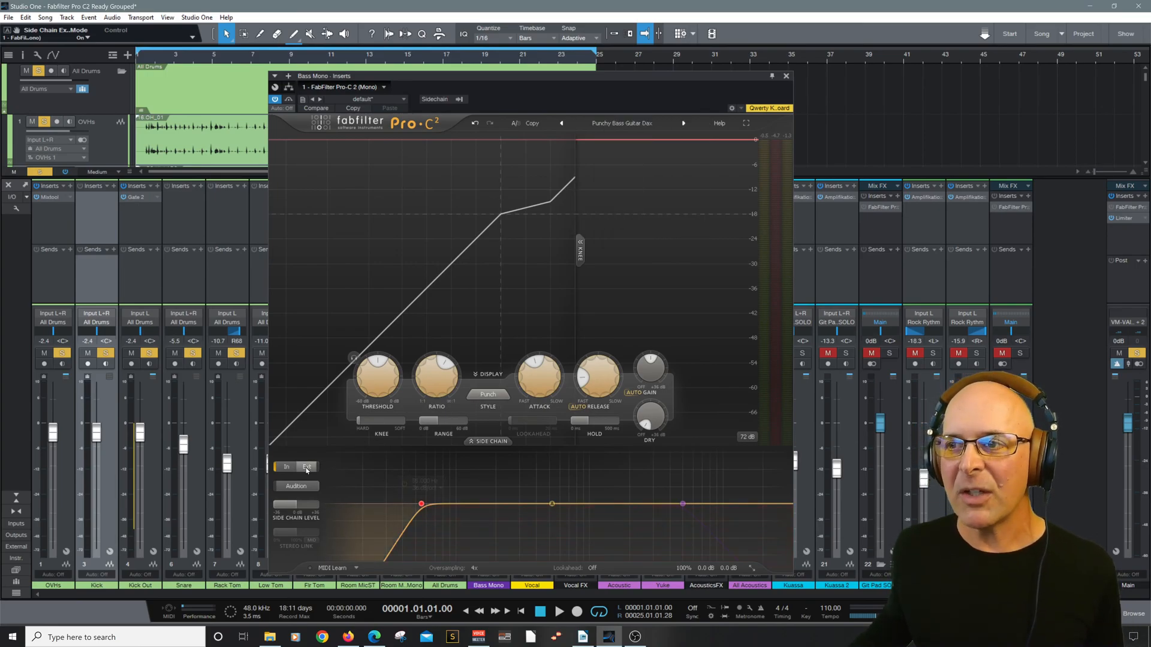
{"action": "mouse_move", "coordinate": [307, 471]}
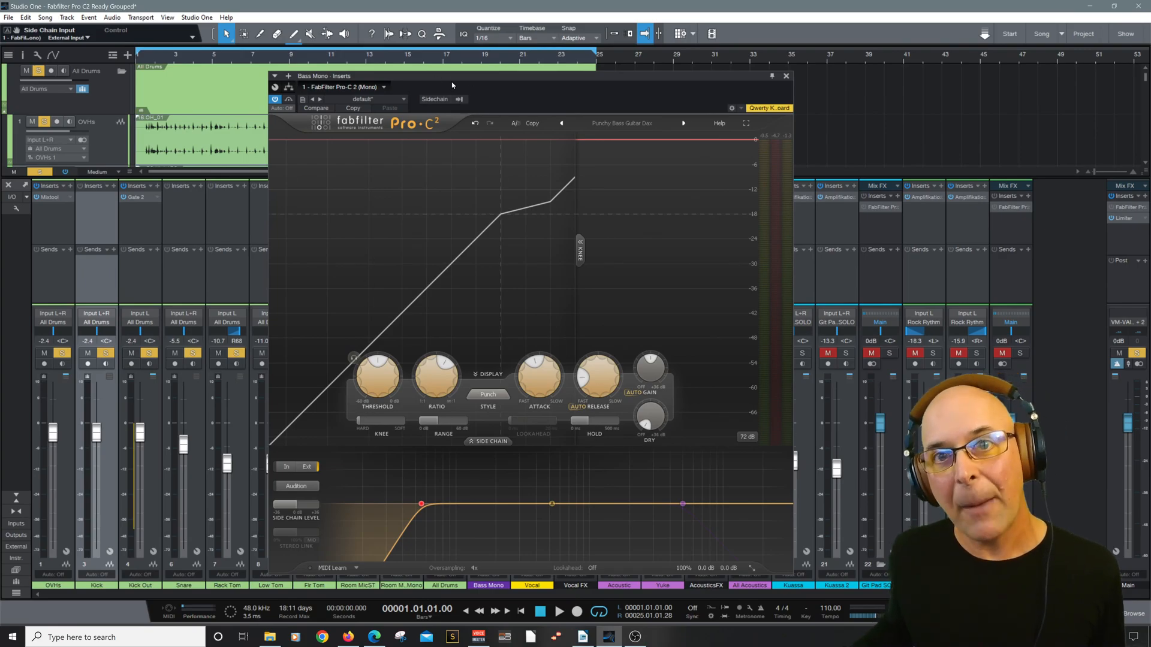
{"action": "left_click", "coordinate": [460, 100]}
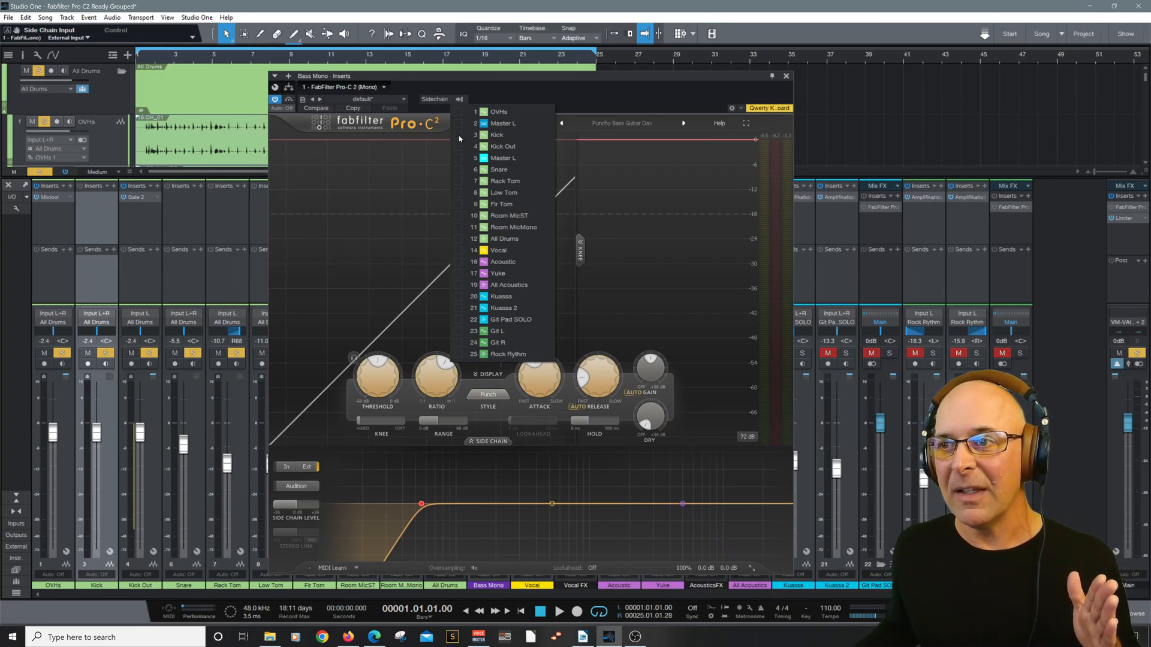
{"action": "left_click", "coordinate": [503, 90]}
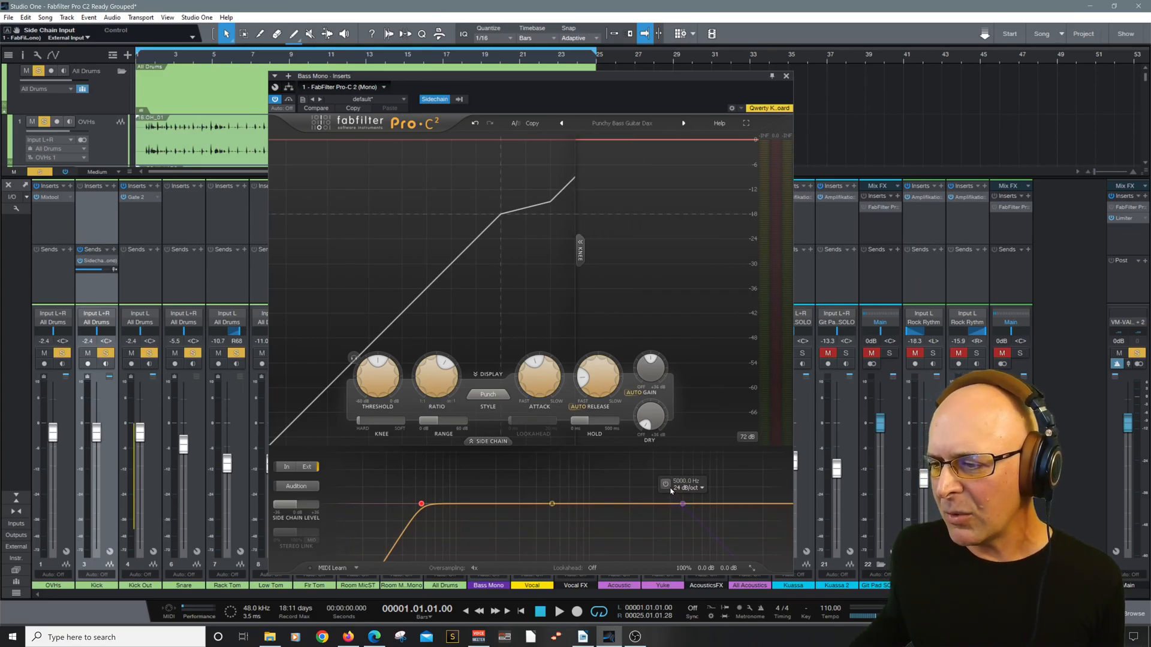
Enable the side-chain high-cut filter at 24 dB/oct and lower its frequency to about 347 Hz.
{"action": "left_click", "coordinate": [702, 488]}
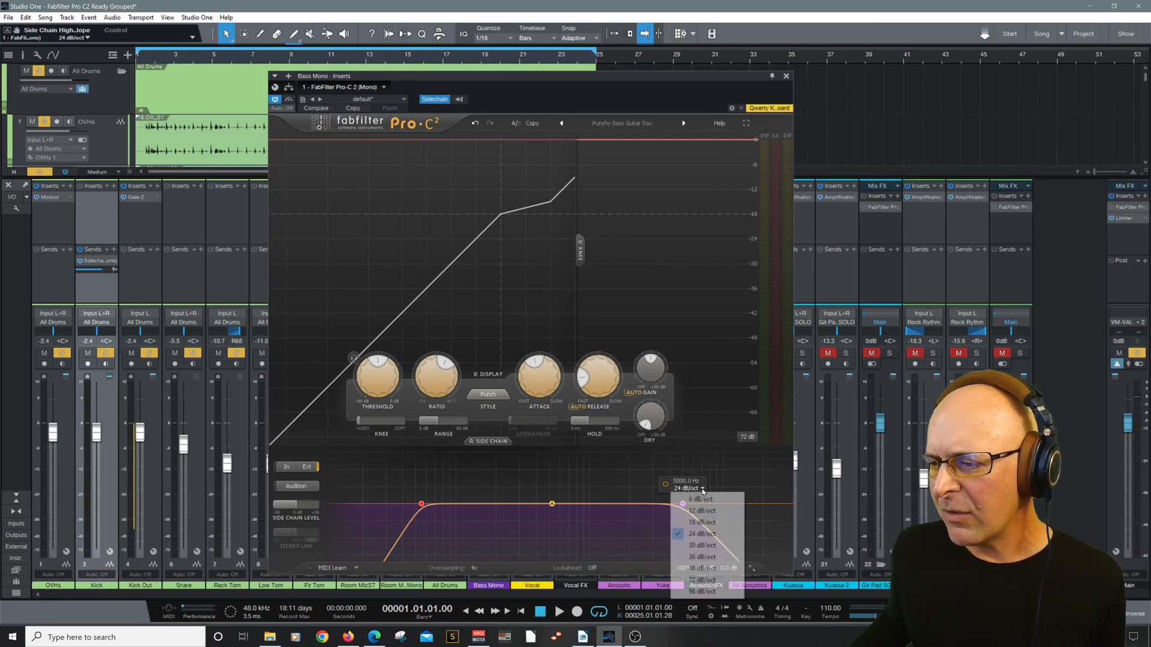
{"action": "left_click", "coordinate": [714, 472]}
{"action": "left_click_drag", "start_coordinate": [682, 505], "coordinate": [525, 502]}
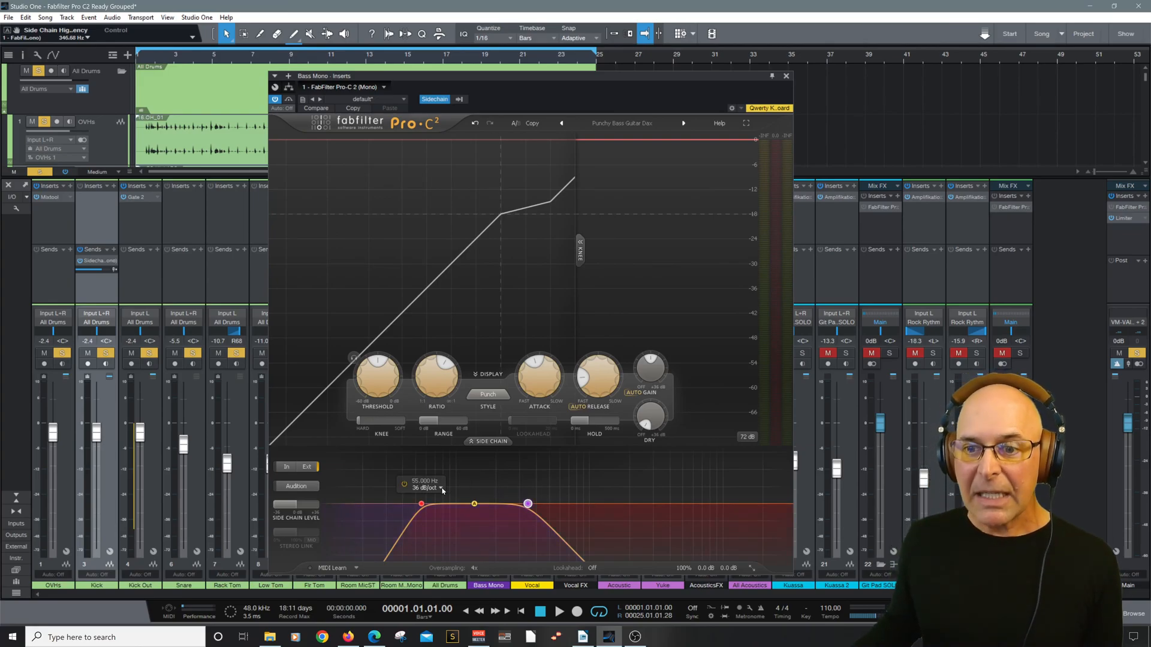
During playback, narrow the side-chain filter to a low cut of about 24.5 Hz and a high cut of about 58 Hz.
{"action": "left_click_drag", "start_coordinate": [731, 78], "coordinate": [715, 57]}
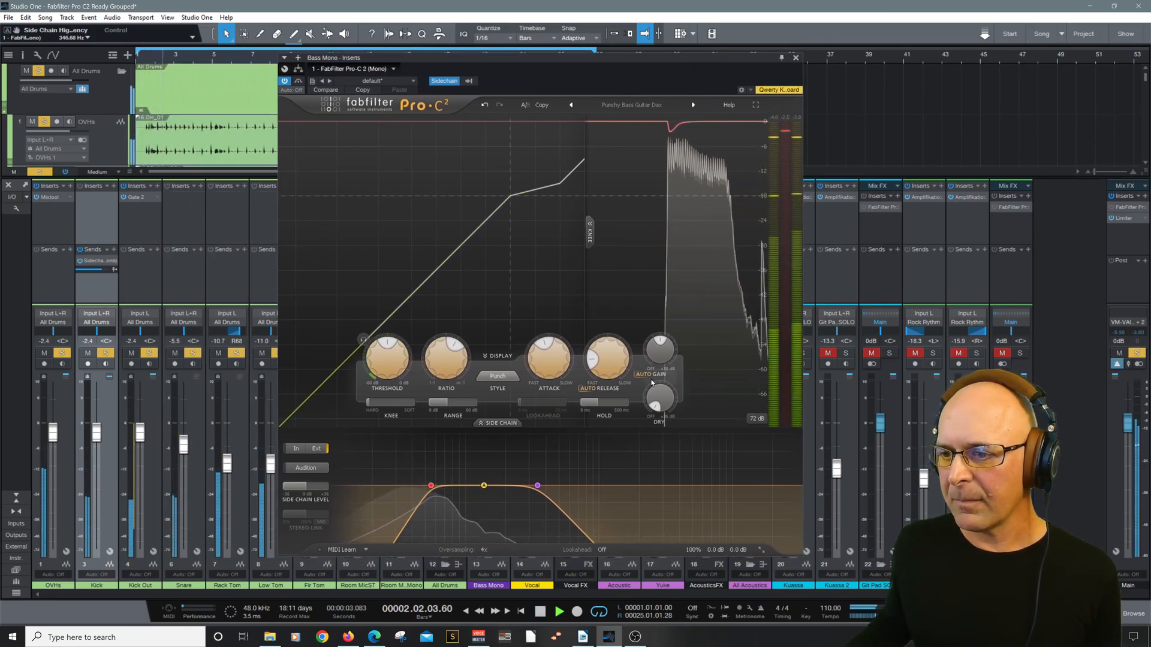
{"action": "left_click_drag", "start_coordinate": [431, 487], "coordinate": [384, 485]}
{"action": "left_click_drag", "start_coordinate": [538, 486], "coordinate": [461, 486]}
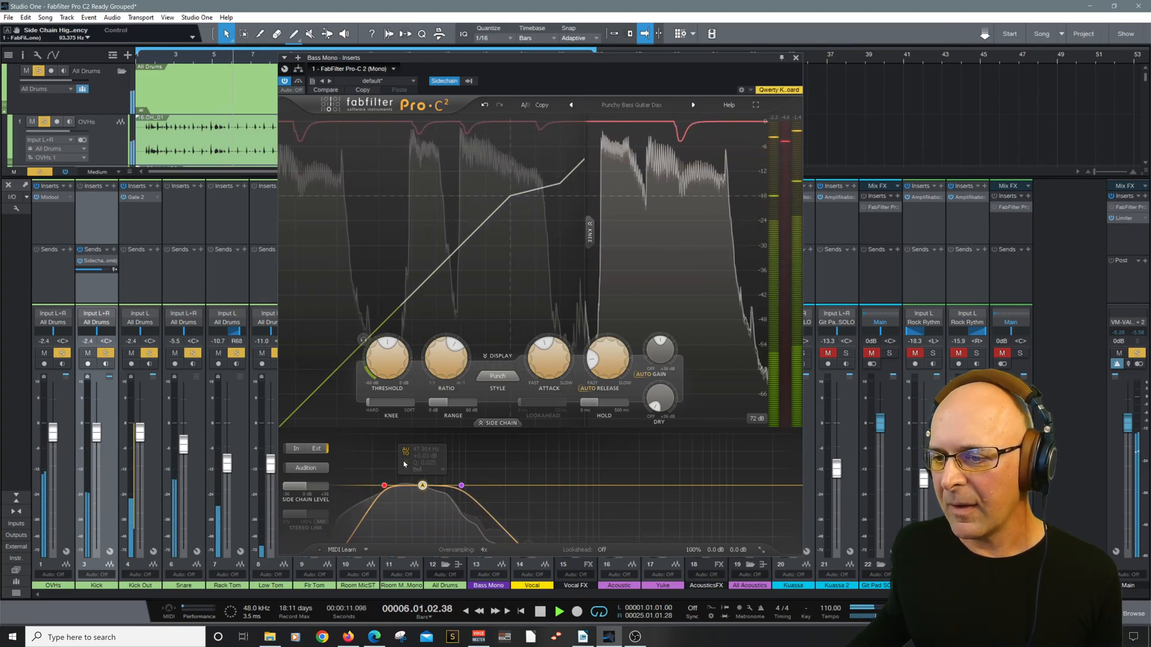
{"action": "left_click_drag", "start_coordinate": [461, 486], "coordinate": [433, 486]}
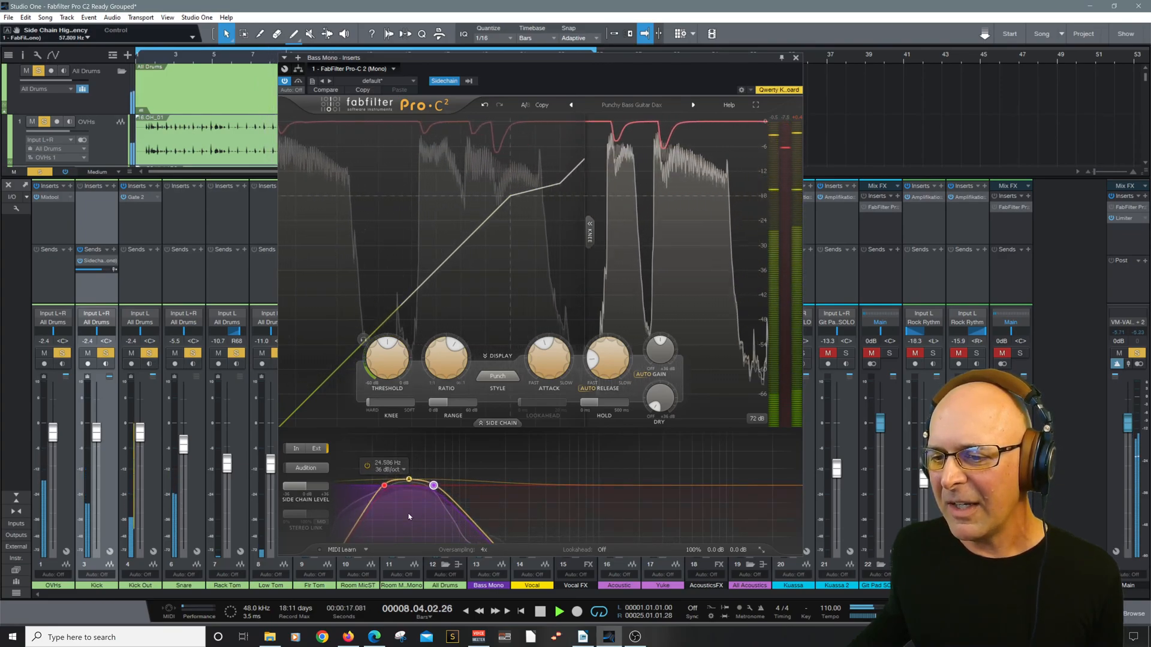
Audition the filtered kick side-chain signal, turn auditioning back off, and stop playback.
{"action": "left_click", "coordinate": [307, 468]}
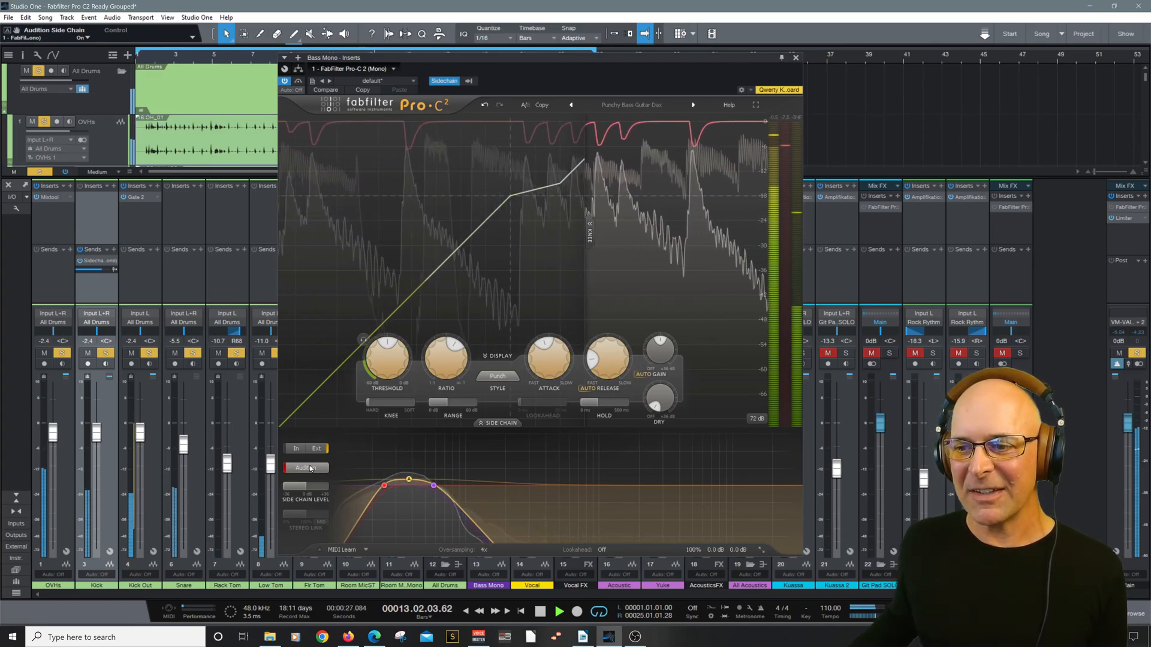
{"action": "left_click", "coordinate": [306, 468]}
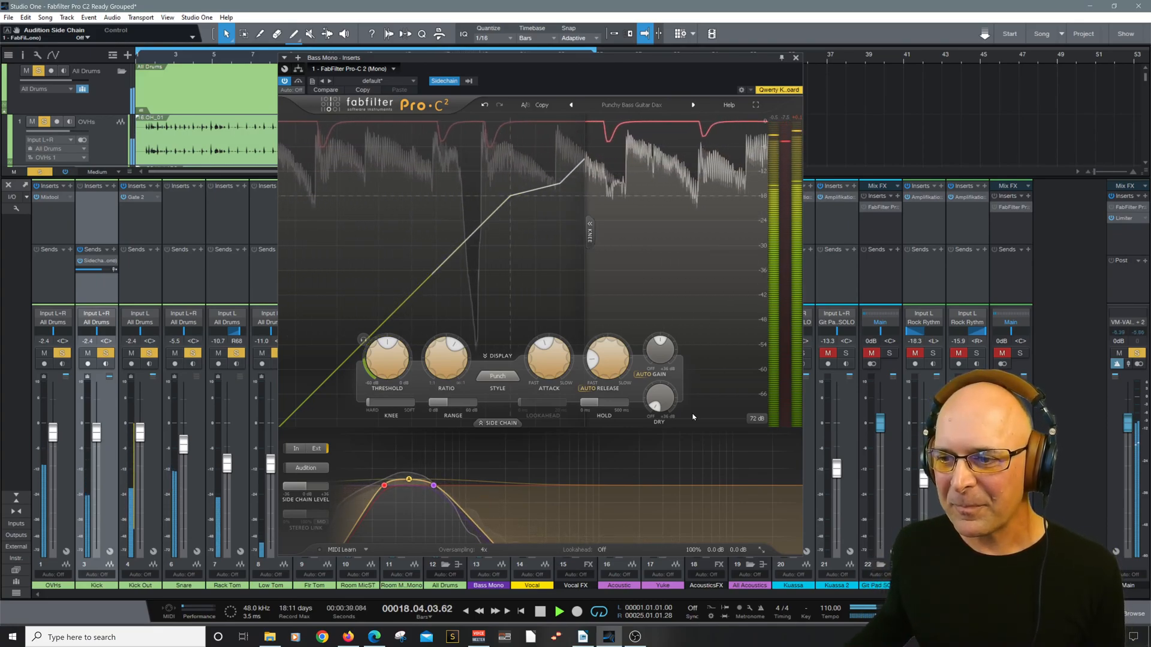
{"action": "key", "text": "space"}
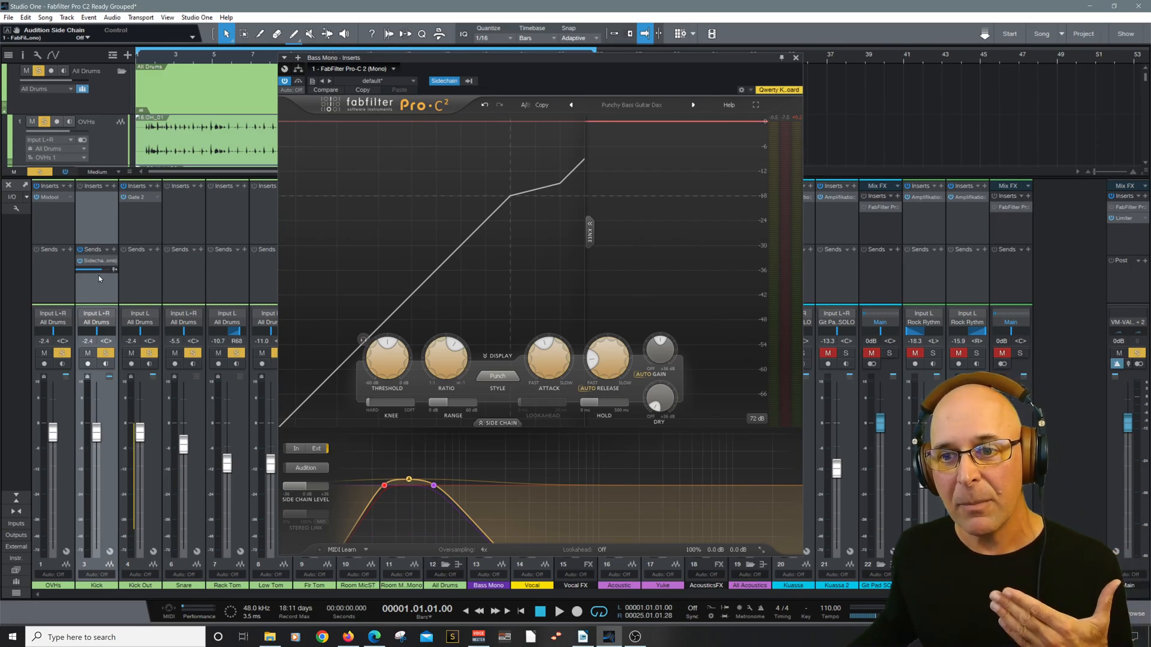
Raise the side-chain high-cut frequency to about 85 Hz and play the bass with the kick trigger.
{"action": "mouse_move", "coordinate": [444, 490]}
{"action": "left_click_drag", "start_coordinate": [435, 487], "coordinate": [472, 487]}
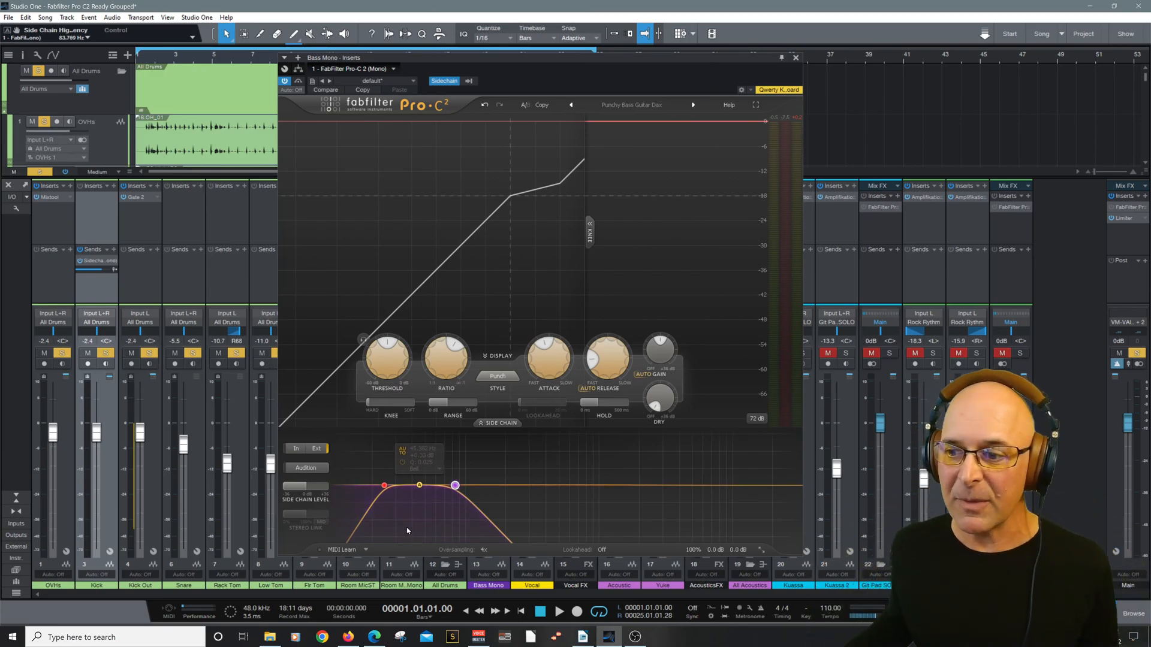
{"action": "left_click_drag", "start_coordinate": [455, 486], "coordinate": [535, 484]}
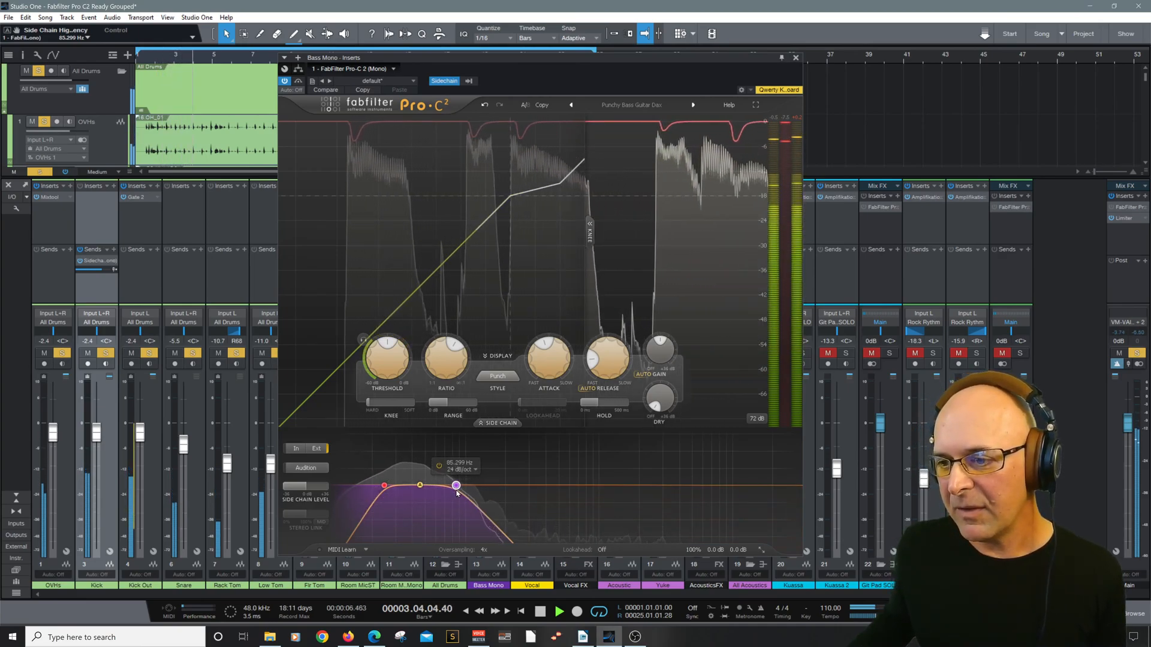
Try the bass compressor's threshold at -28.01 dB, settle it at about -19.4 dB, and stop playback.
{"action": "left_click_drag", "start_coordinate": [387, 362], "coordinate": [388, 388]}
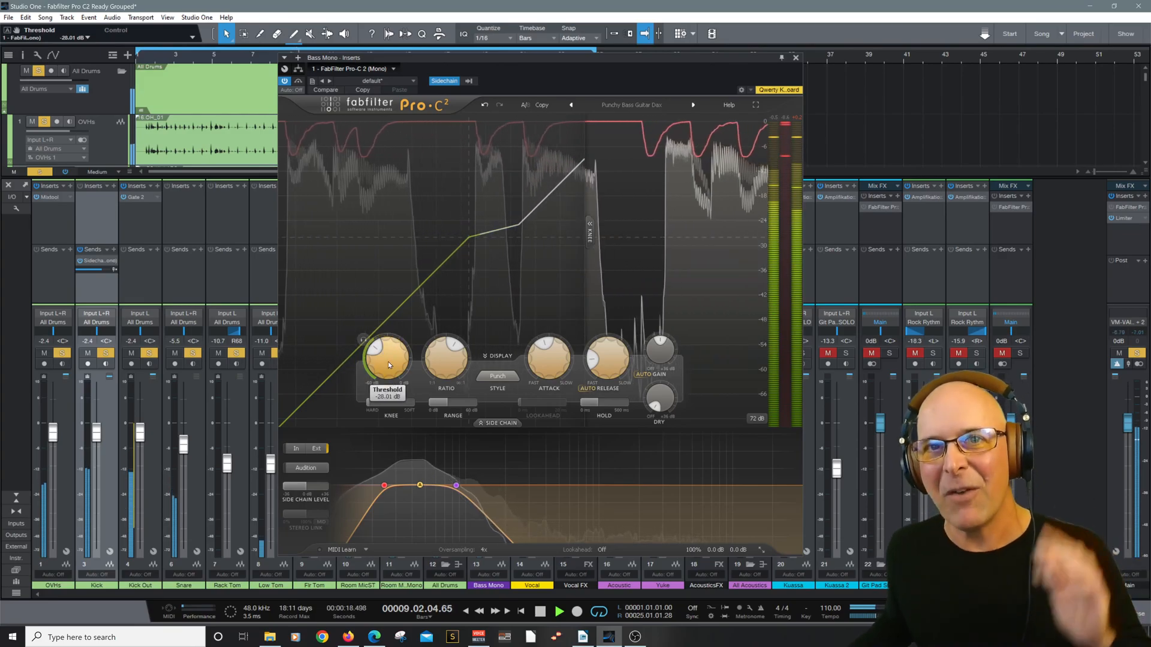
{"action": "mouse_move", "coordinate": [387, 357]}
{"action": "left_mouse_down"}
{"action": "mouse_move", "coordinate": [389, 331]}
{"action": "mouse_move", "coordinate": [389, 343]}
{"action": "left_mouse_up"}
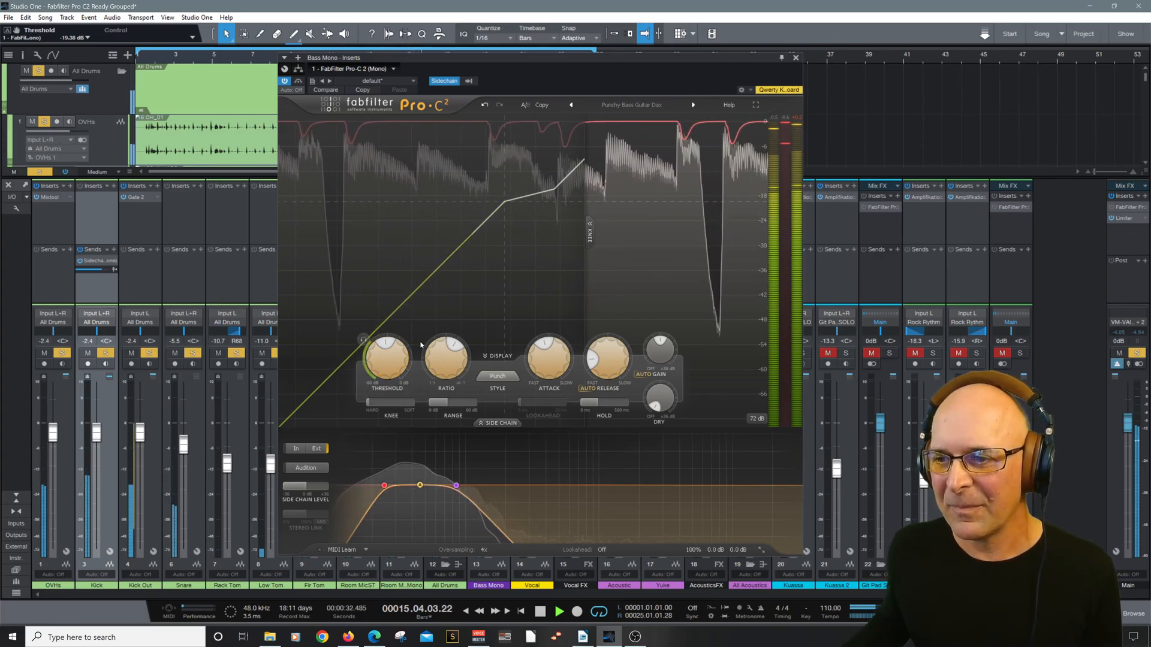
{"action": "key", "text": "space"}
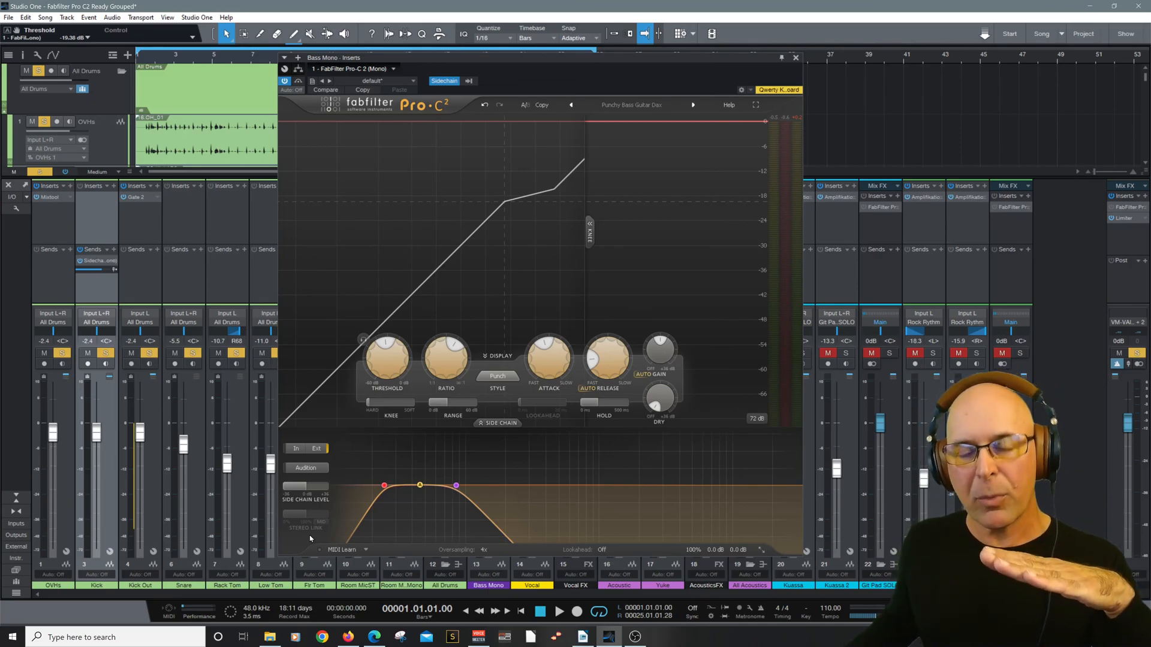
Close the Bass Mono compressor and open the All Drums compressor with its side-chain section expanded.
{"action": "left_click", "coordinate": [796, 58]}
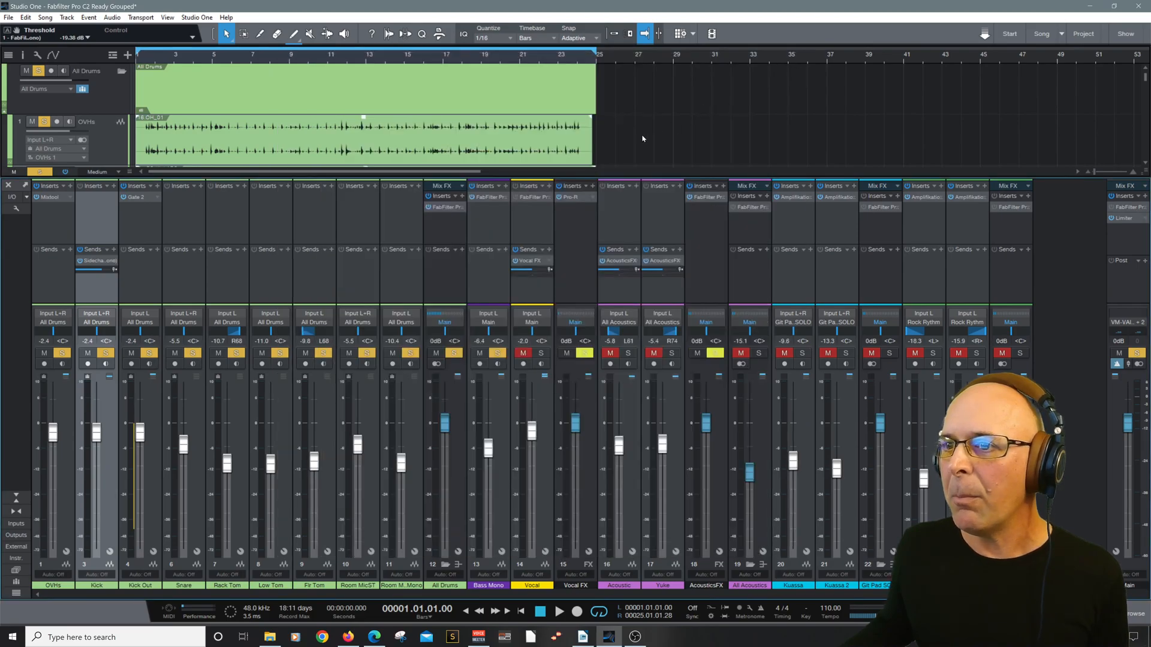
{"action": "left_click", "coordinate": [446, 207]}
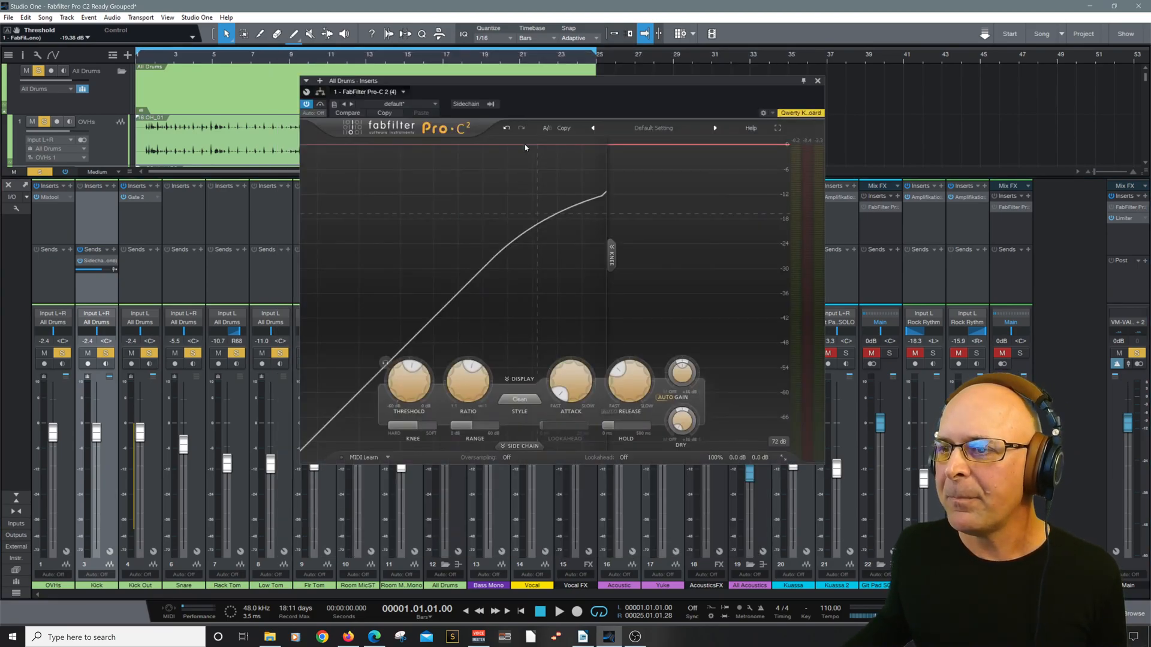
{"action": "left_click", "coordinate": [519, 445]}
{"action": "left_click_drag", "start_coordinate": [520, 92], "coordinate": [516, 64]}
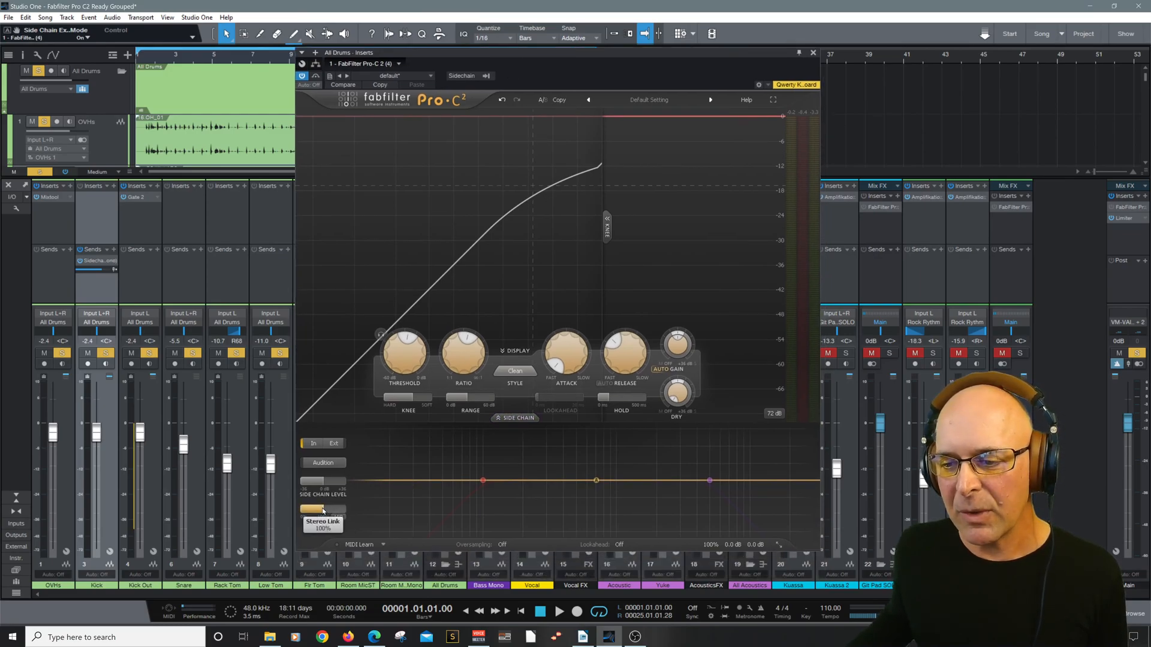
Lower the All Drums compressor's stereo link to 57% and raise it past 100% to 24% mid-only.
{"action": "mouse_move", "coordinate": [323, 511]}
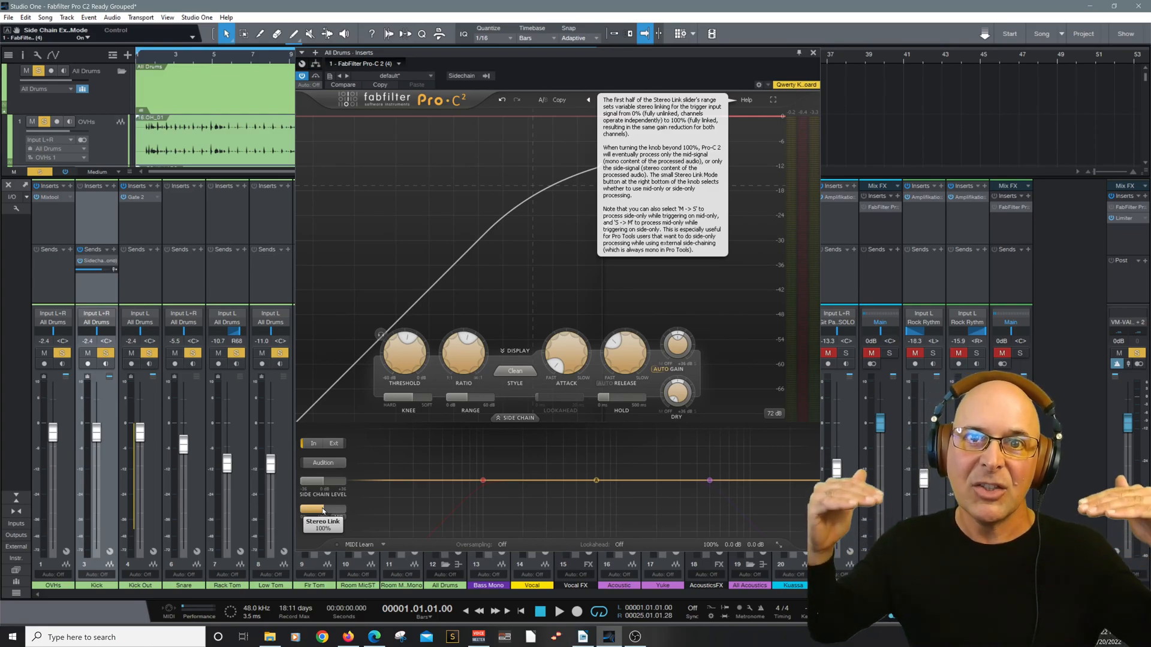
{"action": "left_click", "coordinate": [322, 511]}
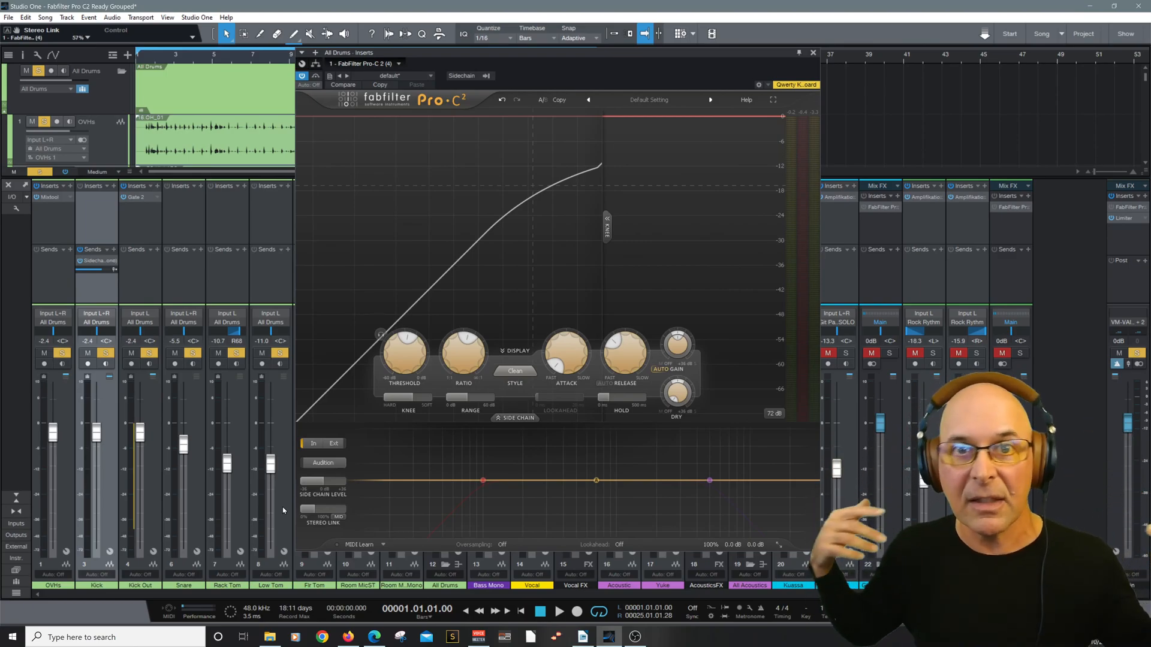
{"action": "mouse_move", "coordinate": [310, 511]}
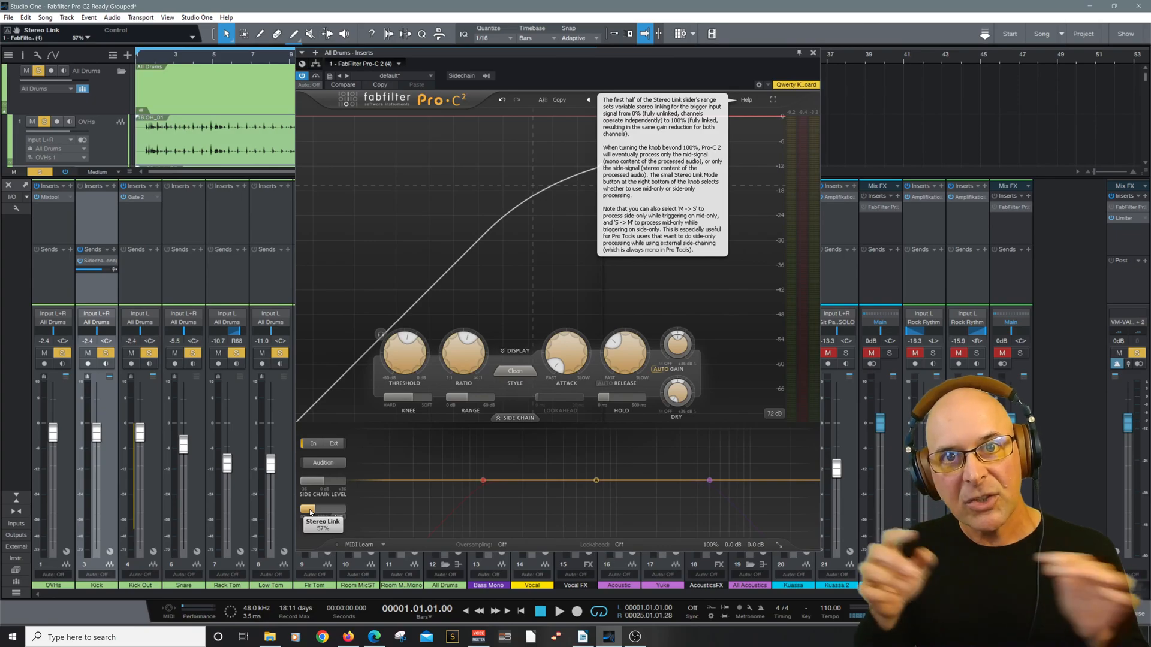
{"action": "left_click_drag", "start_coordinate": [336, 513], "coordinate": [366, 511]}
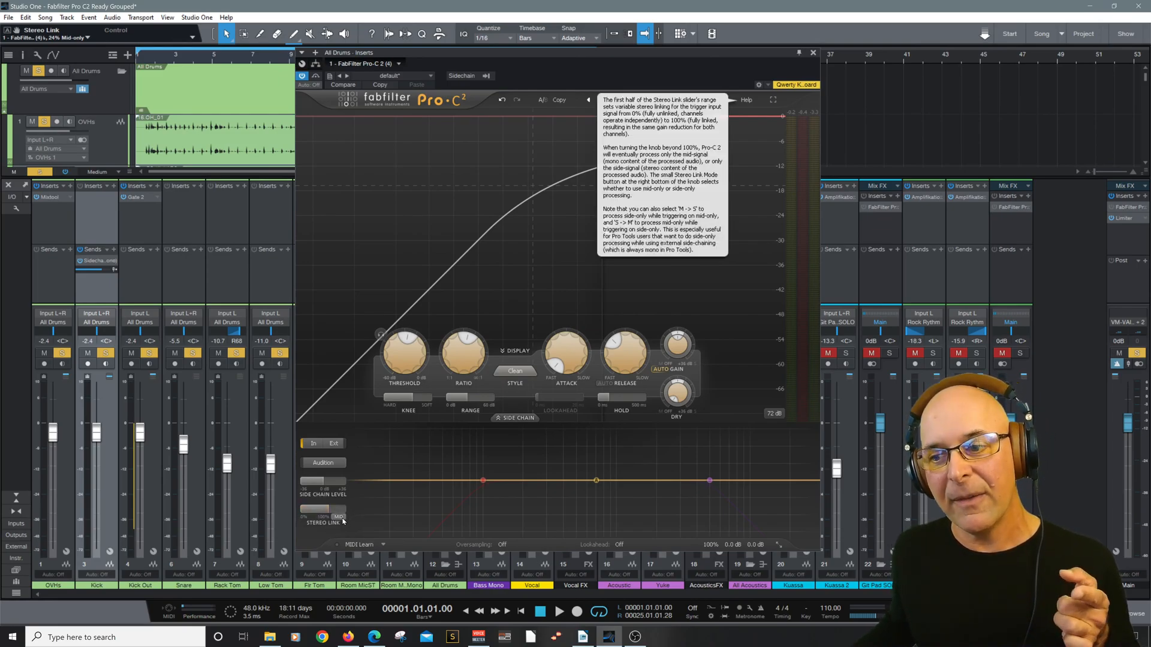
Switch the stereo link mode to Side and back to Mid, and reset the stereo link to 100%.
{"action": "left_click", "coordinate": [343, 521]}
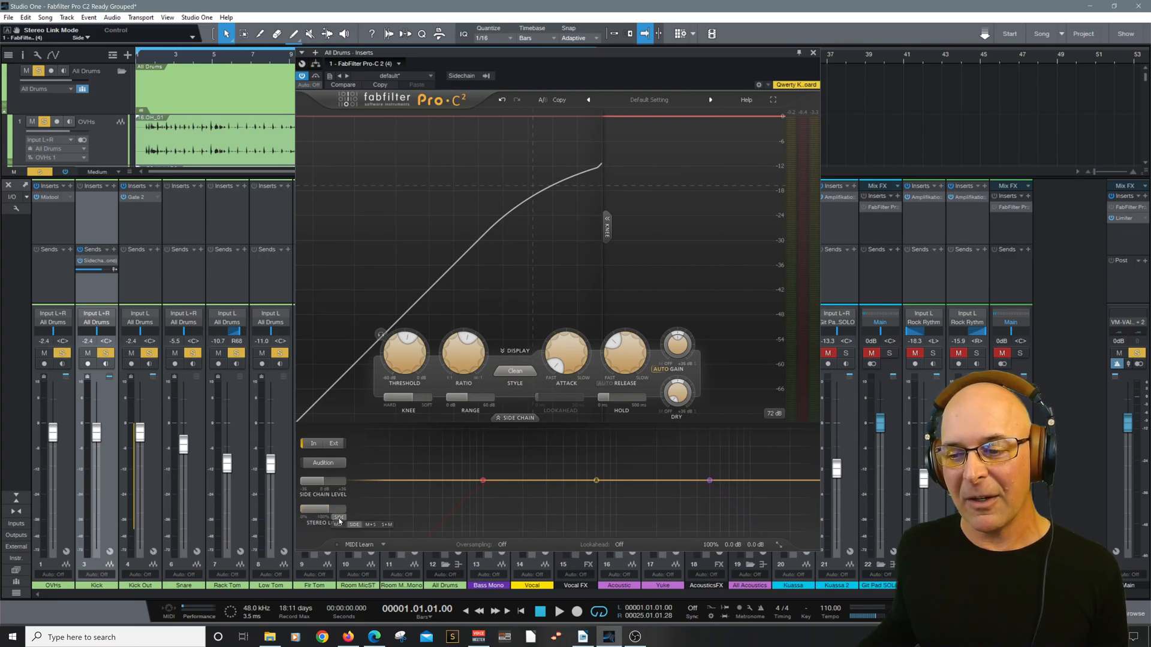
{"action": "left_click", "coordinate": [337, 526]}
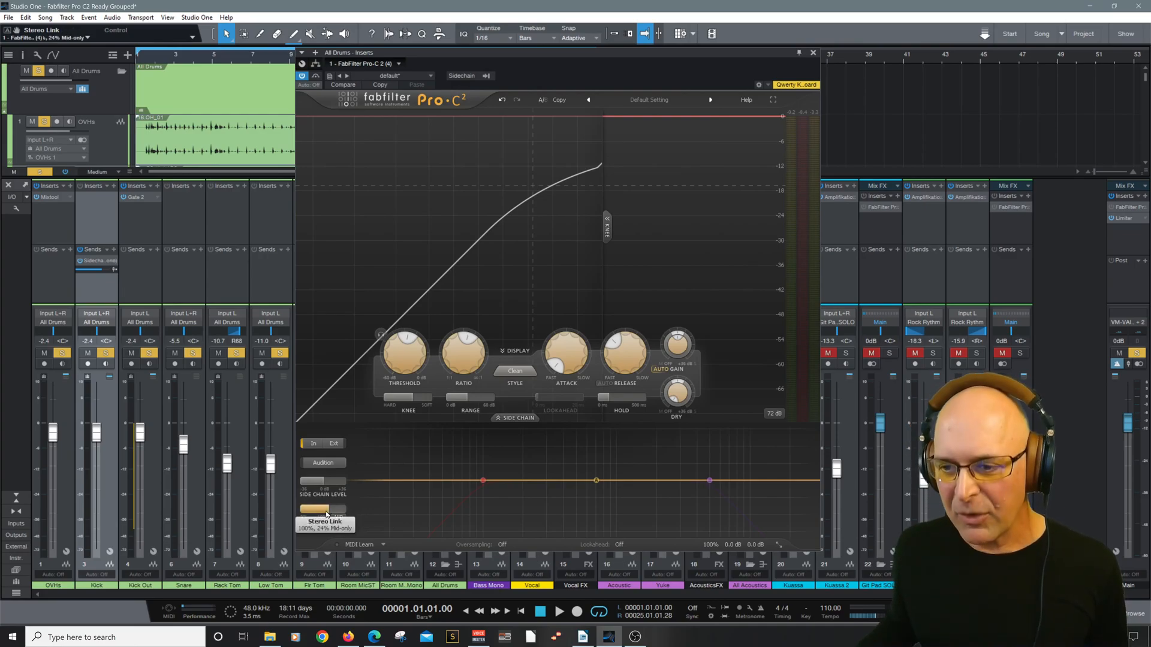
{"action": "left_click_drag", "start_coordinate": [329, 512], "coordinate": [332, 514]}
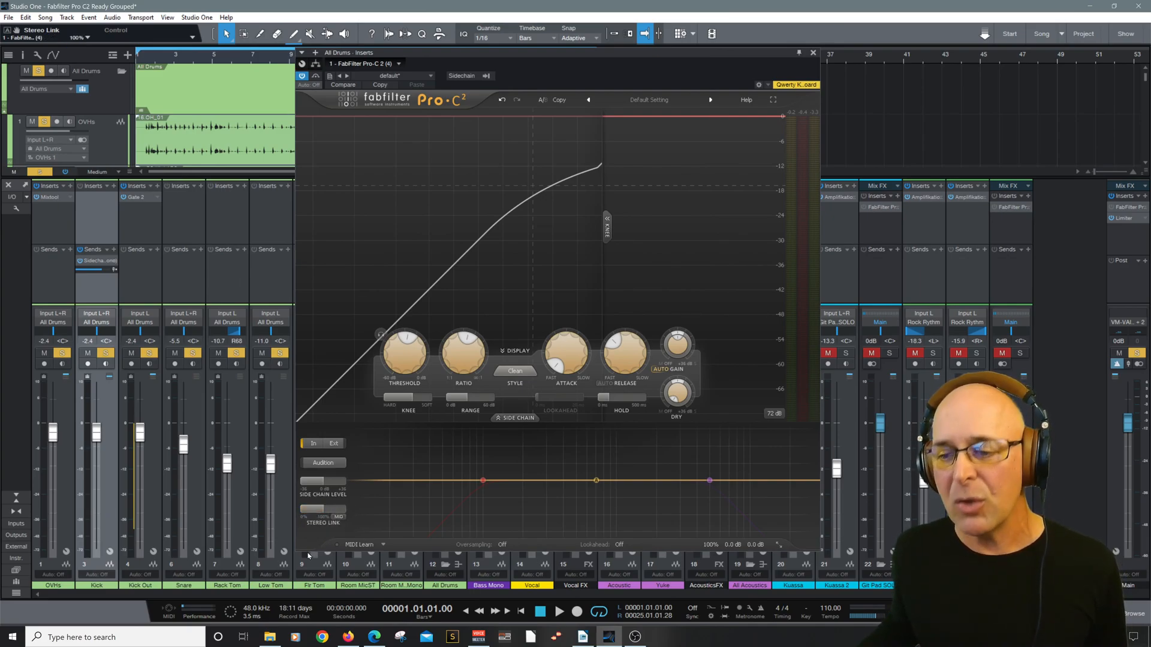
{"action": "mouse_move", "coordinate": [322, 511]}
{"action": "left_click_drag", "start_coordinate": [355, 509], "coordinate": [344, 514]}
{"action": "double_click", "coordinate": [330, 514]}
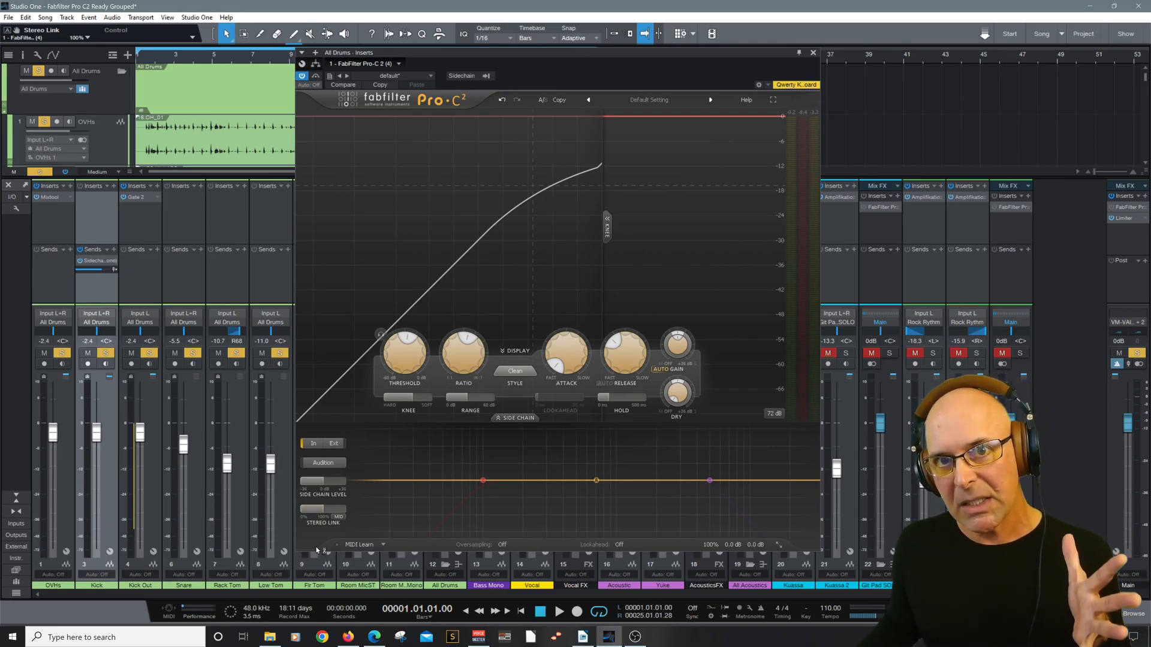
{"action": "mouse_move", "coordinate": [319, 518]}
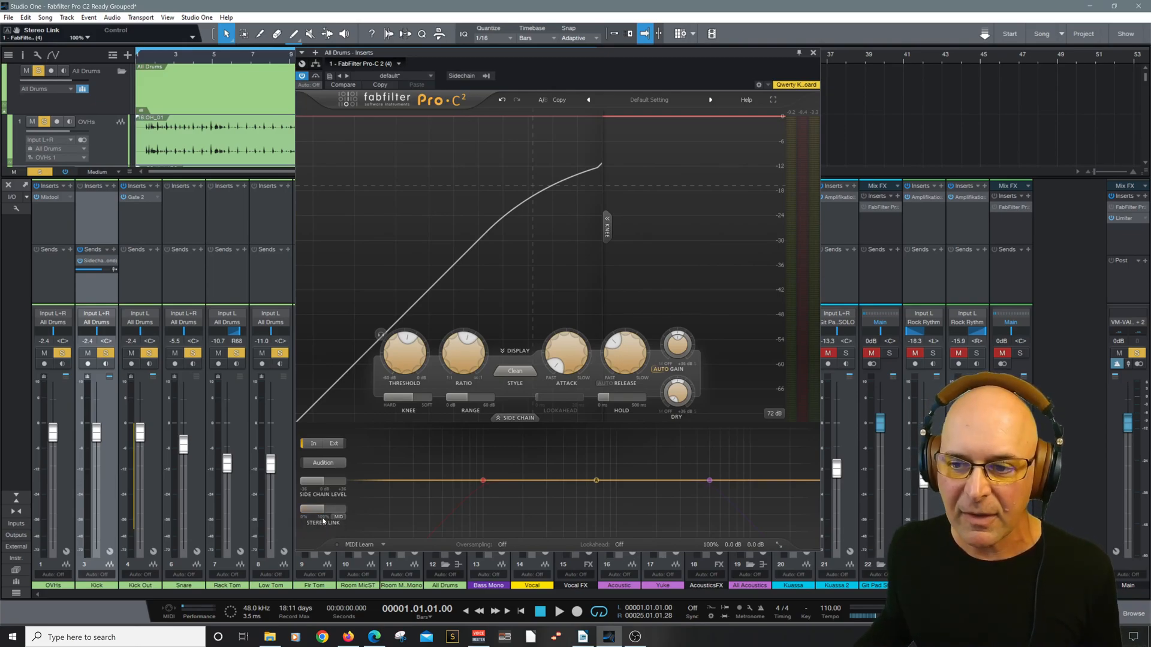
Close the All Drums compressor and play the song with Acoustic and Yuke soloed instead of Bass Mono and All Drums.
{"action": "left_click", "coordinate": [812, 53]}
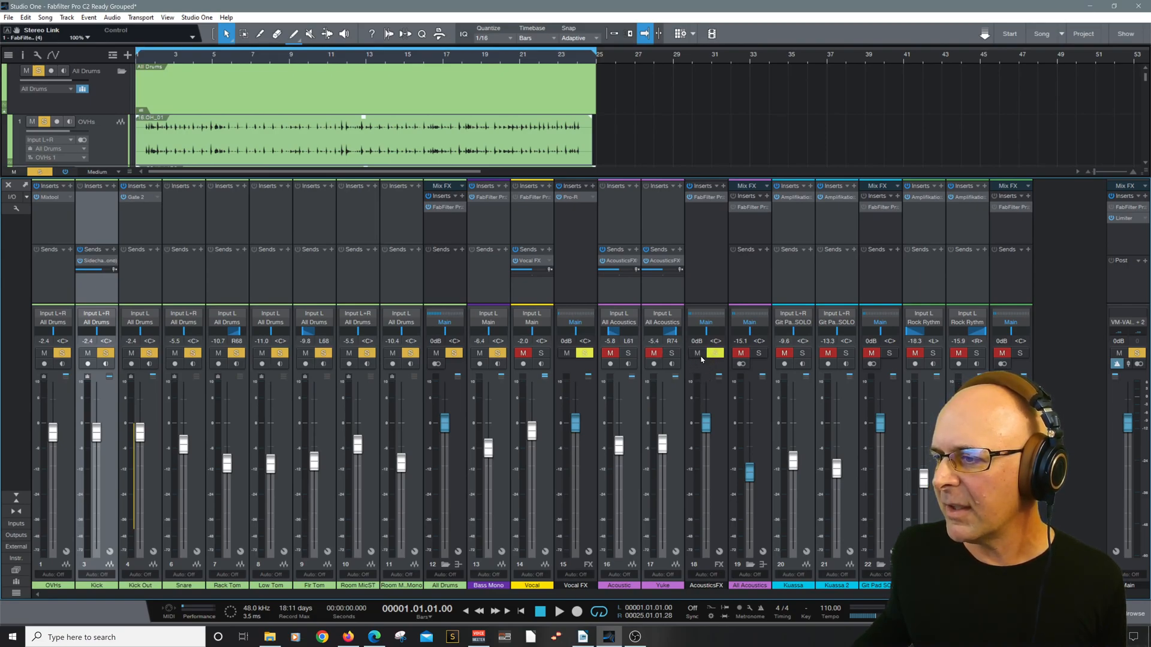
{"action": "left_click", "coordinate": [670, 353]}
{"action": "left_click", "coordinate": [628, 353]}
{"action": "key", "text": "space"}
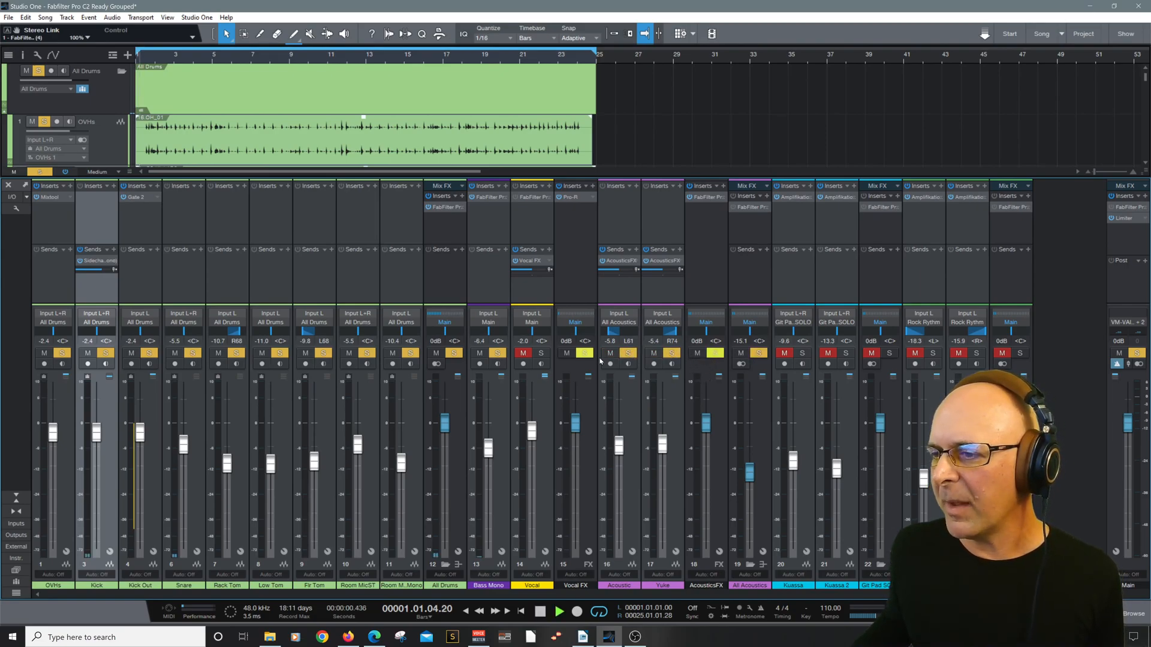
{"action": "left_click", "coordinate": [498, 353]}
{"action": "left_click", "coordinate": [453, 353]}
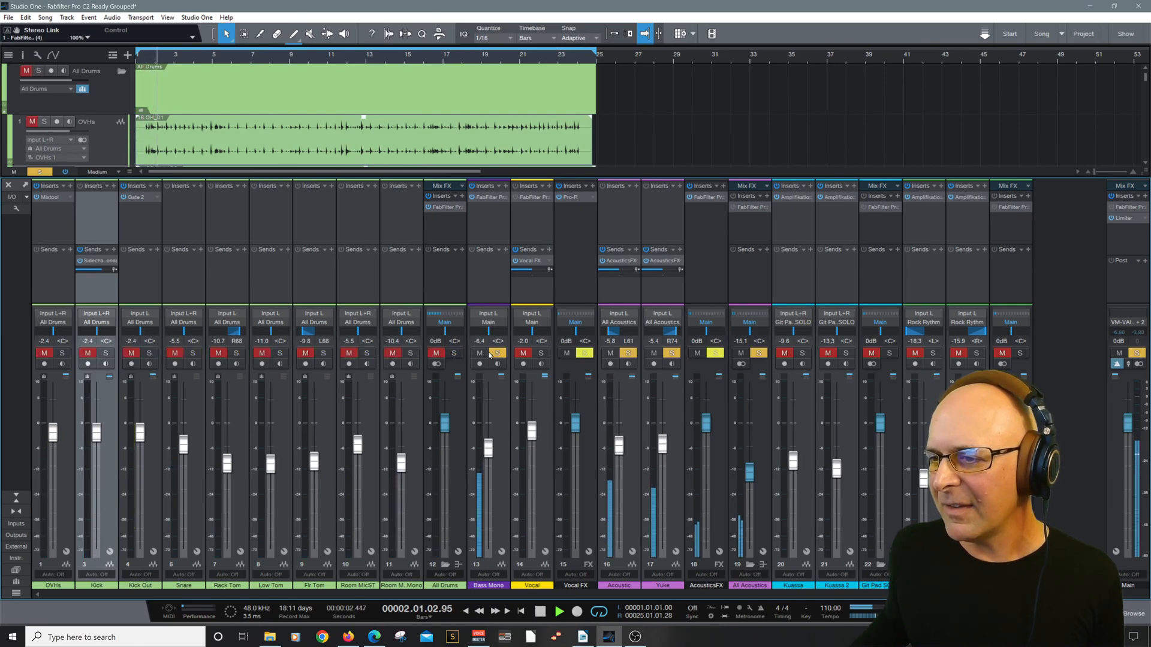
Raise the All Acoustics bus volume to +2.0 dB and restart playback with Yuke removed from solo.
{"action": "left_click_drag", "start_coordinate": [750, 471], "coordinate": [751, 414]}
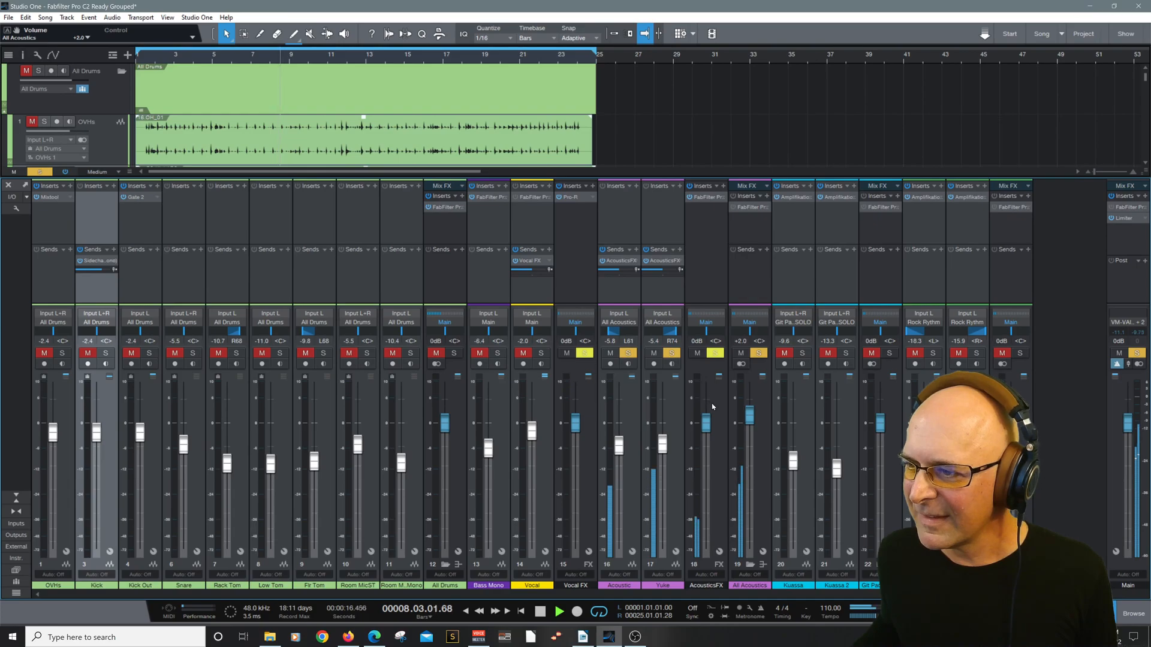
{"action": "left_click", "coordinate": [671, 354]}
{"action": "key", "text": "space"}
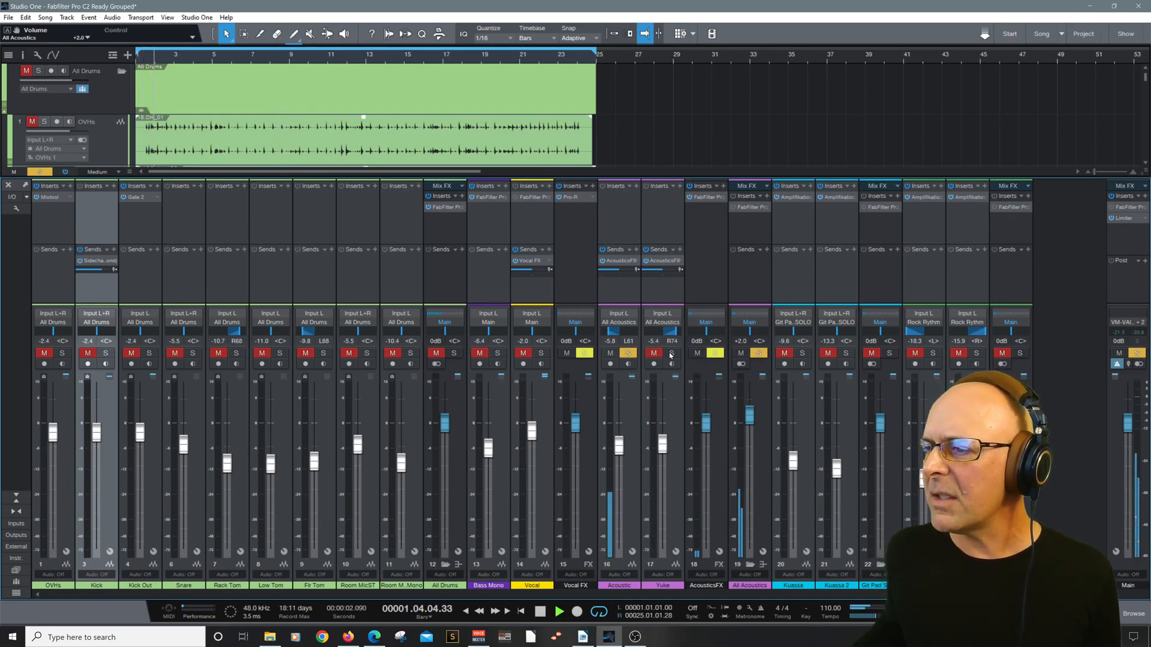
Solo Yuke, hear it briefly with Acoustic out of solo, and solo Acoustic again alongside it.
{"action": "left_click", "coordinate": [671, 353]}
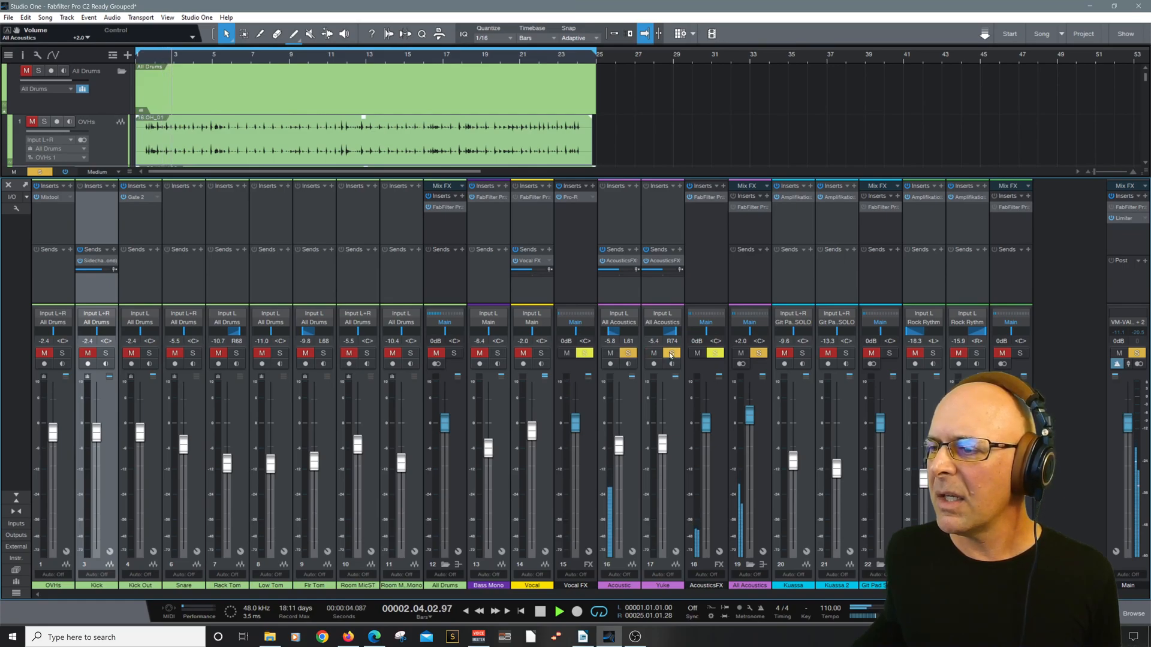
{"action": "left_click", "coordinate": [628, 353]}
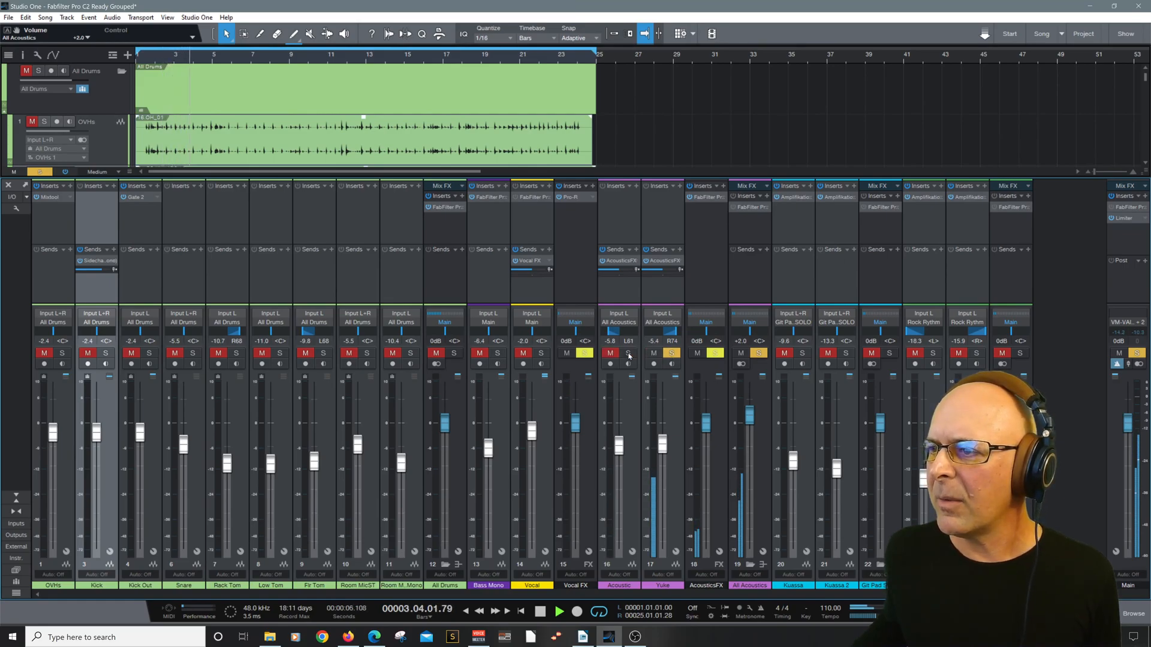
{"action": "left_click", "coordinate": [628, 353]}
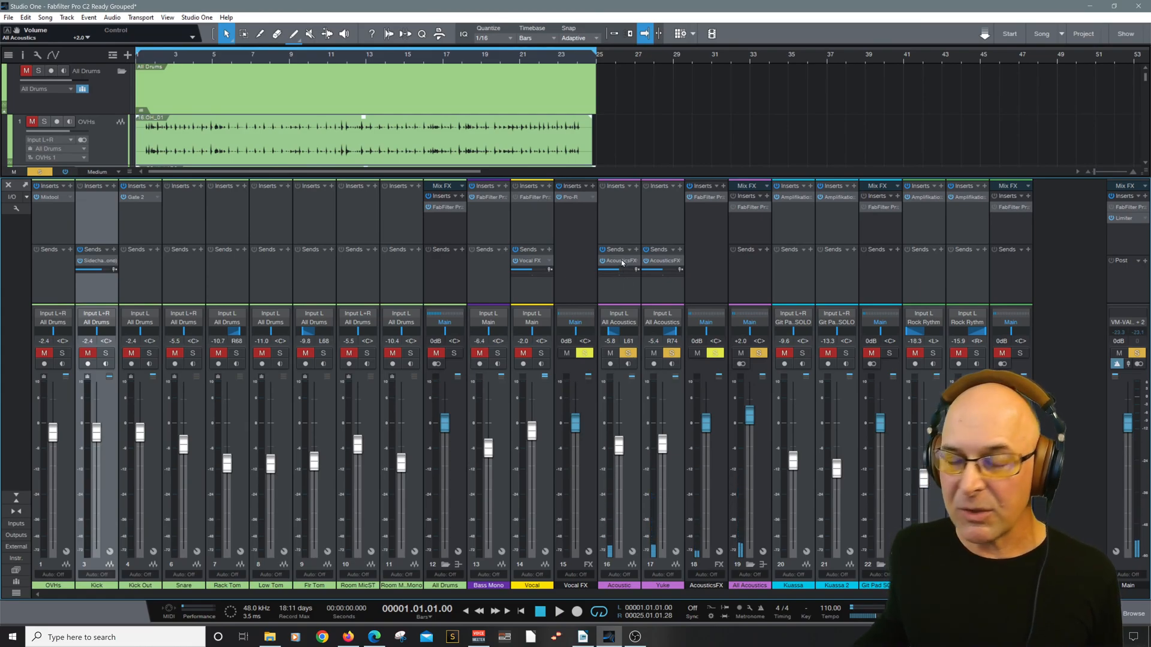
Activate the Pro-C 2 insert on All Acoustics and view the AcousticsFX Pro-R reverb during playback.
{"action": "left_click", "coordinate": [748, 208]}
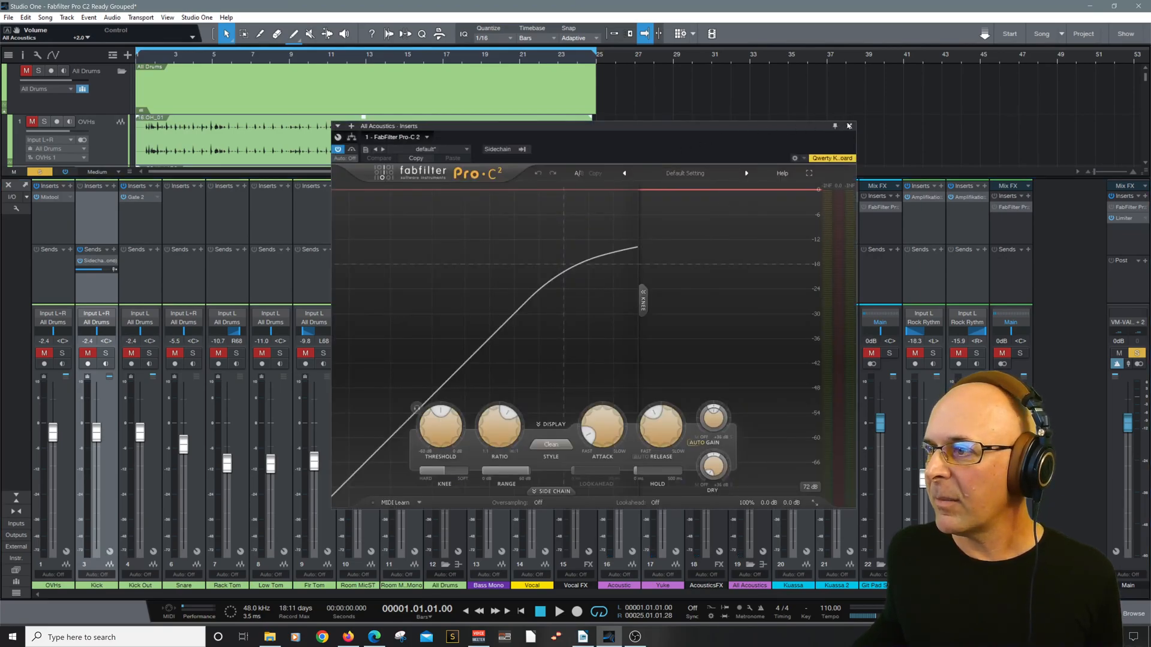
{"action": "left_click", "coordinate": [849, 126]}
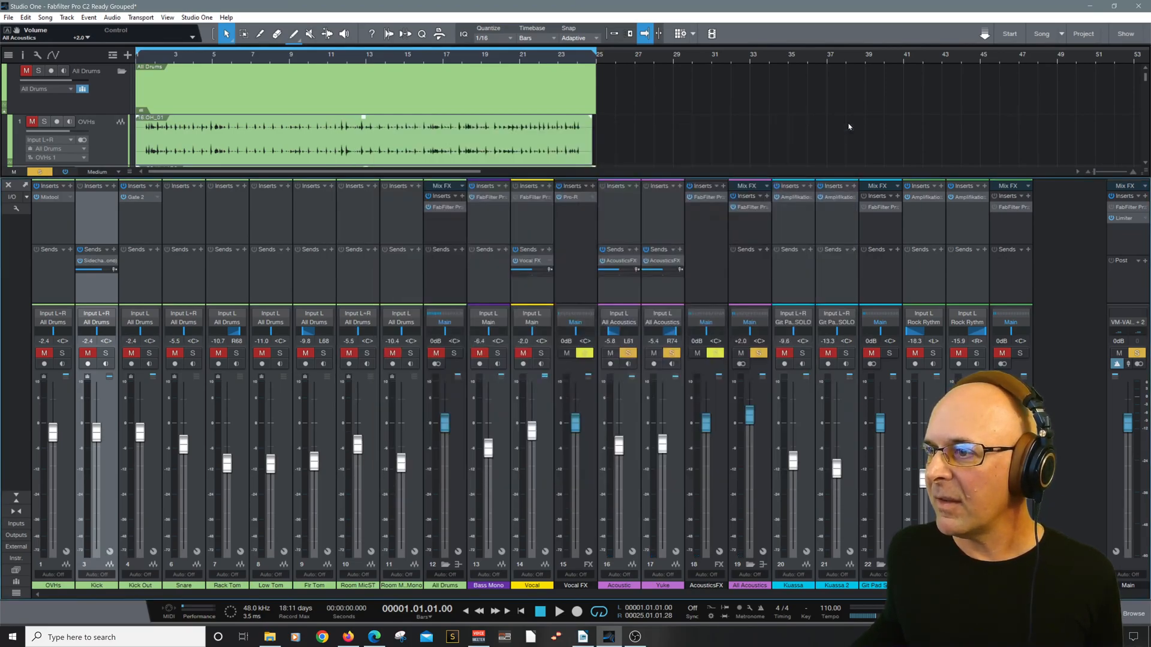
{"action": "left_click", "coordinate": [708, 198]}
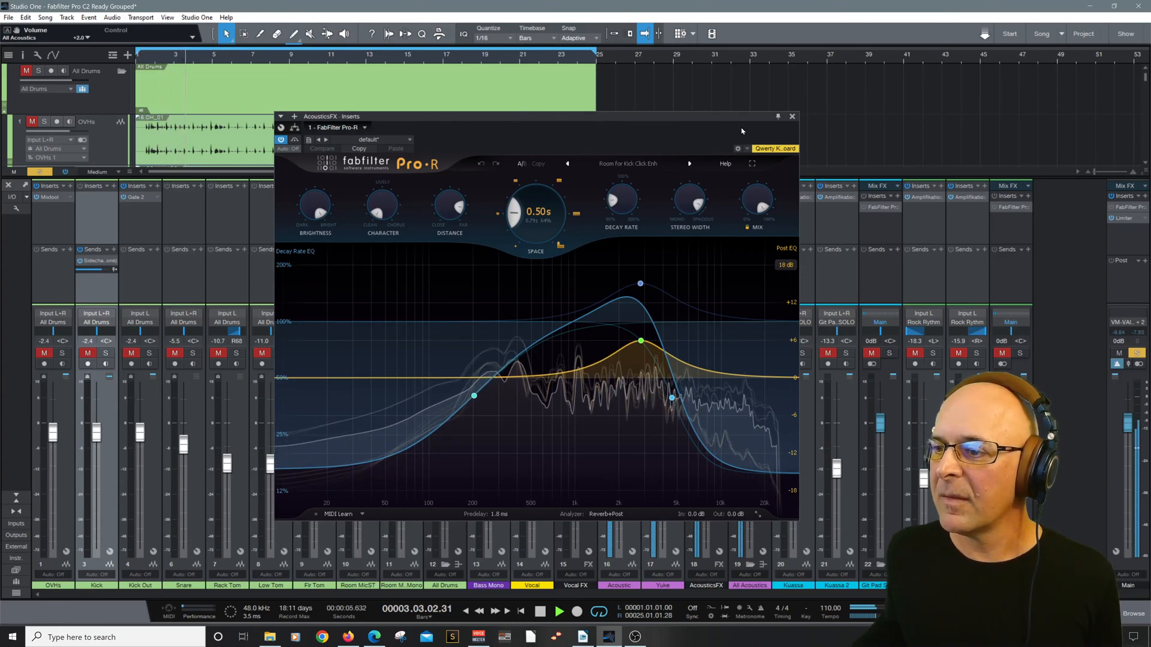
{"action": "key", "text": "space"}
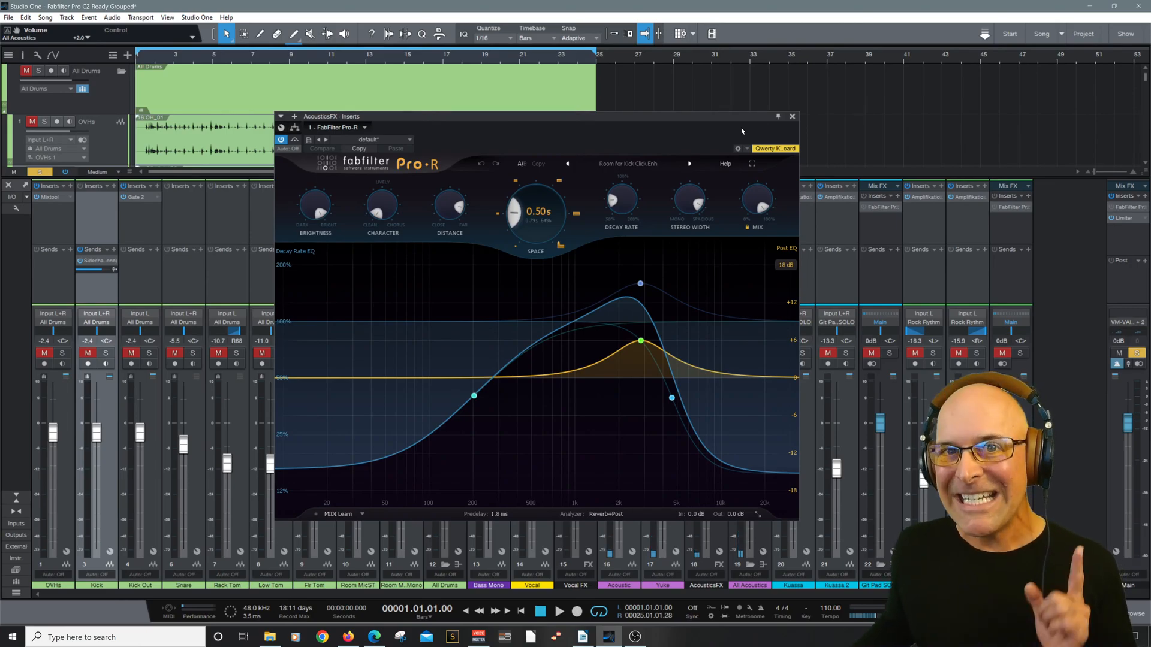
{"action": "left_click", "coordinate": [792, 117]}
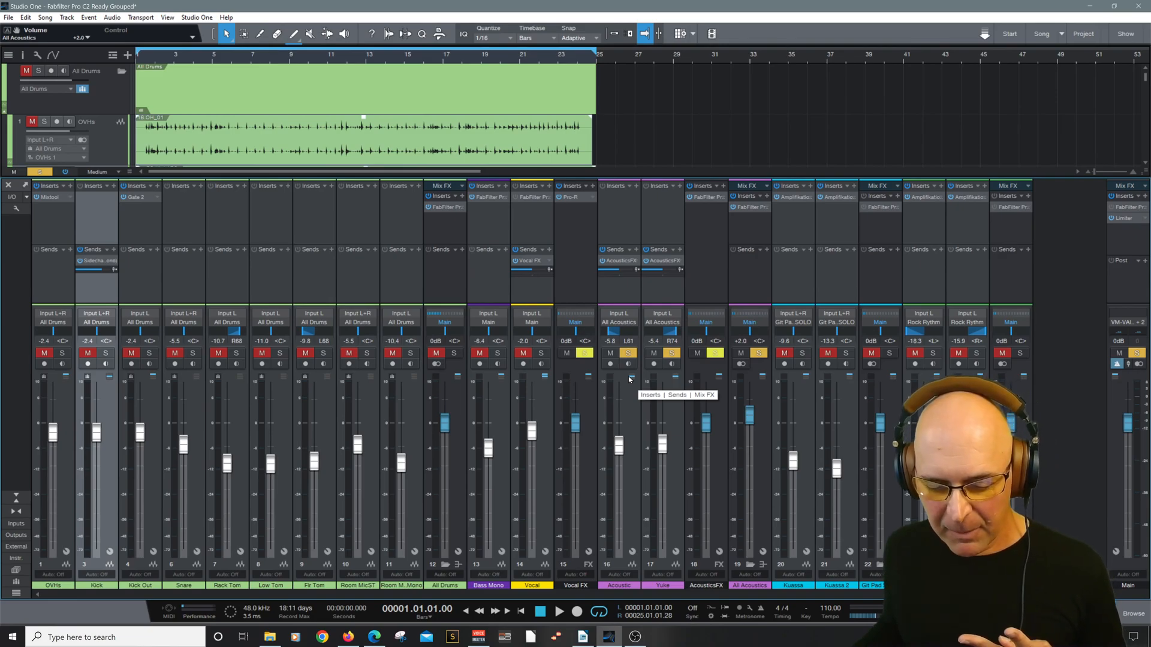
Reopen the All Acoustics compressor higher up, expand its side-chain section, and view the Guitar presets without loading one.
{"action": "left_click", "coordinate": [752, 207]}
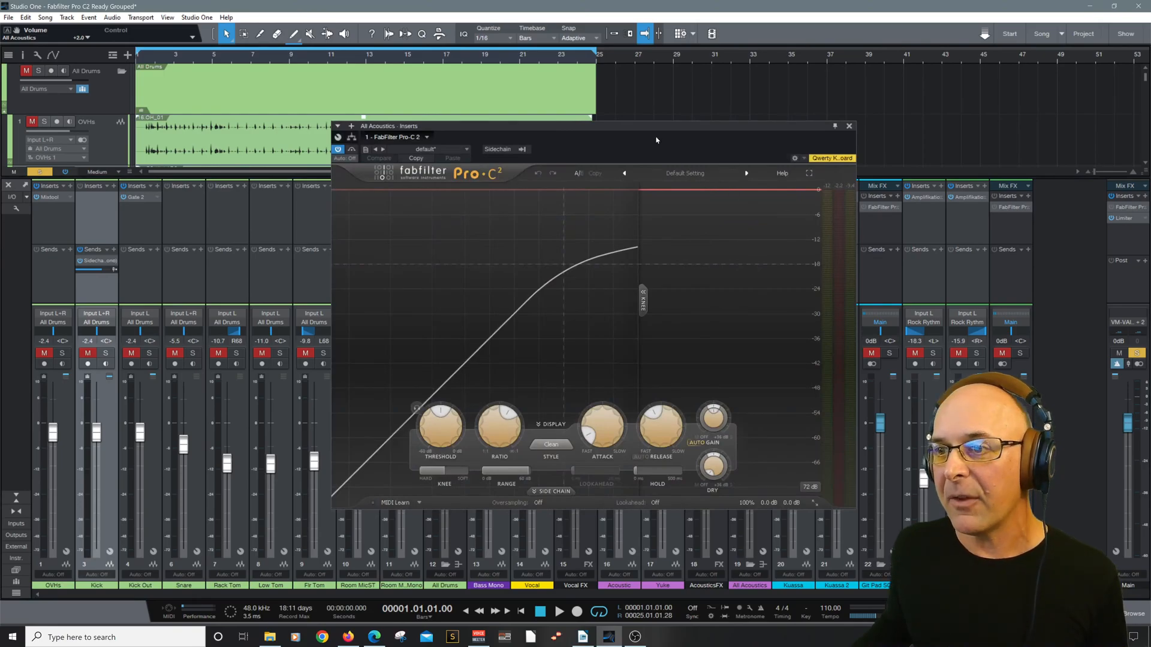
{"action": "left_click_drag", "start_coordinate": [647, 126], "coordinate": [607, 96]}
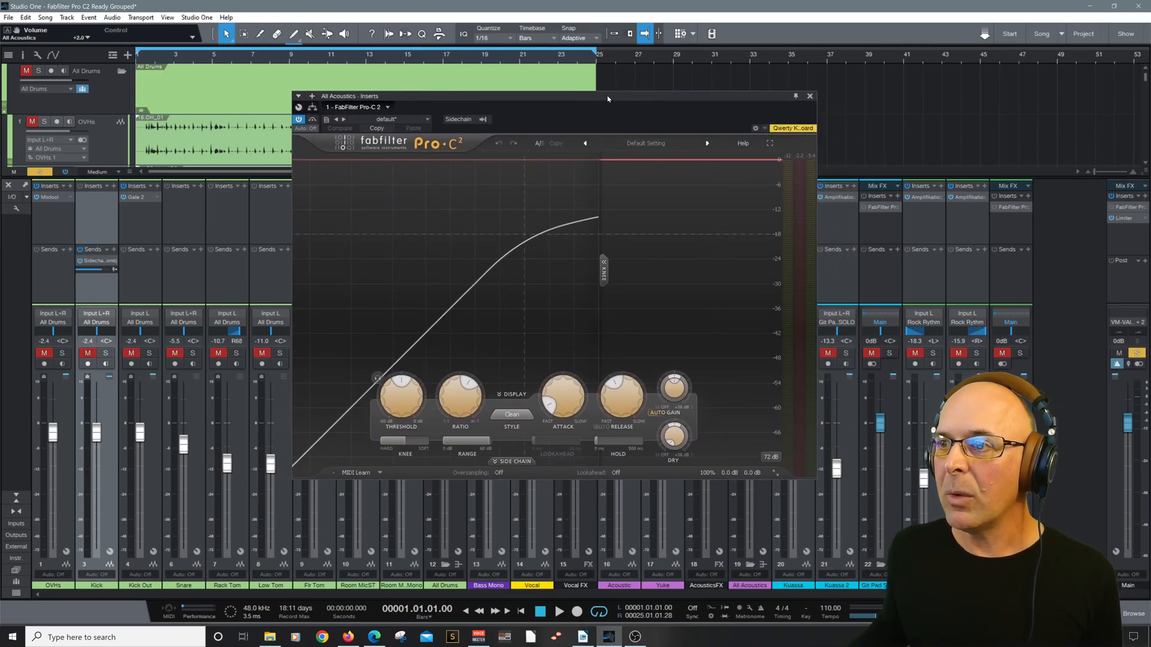
{"action": "left_click_drag", "start_coordinate": [607, 99], "coordinate": [609, 63]}
{"action": "left_click", "coordinate": [514, 425]}
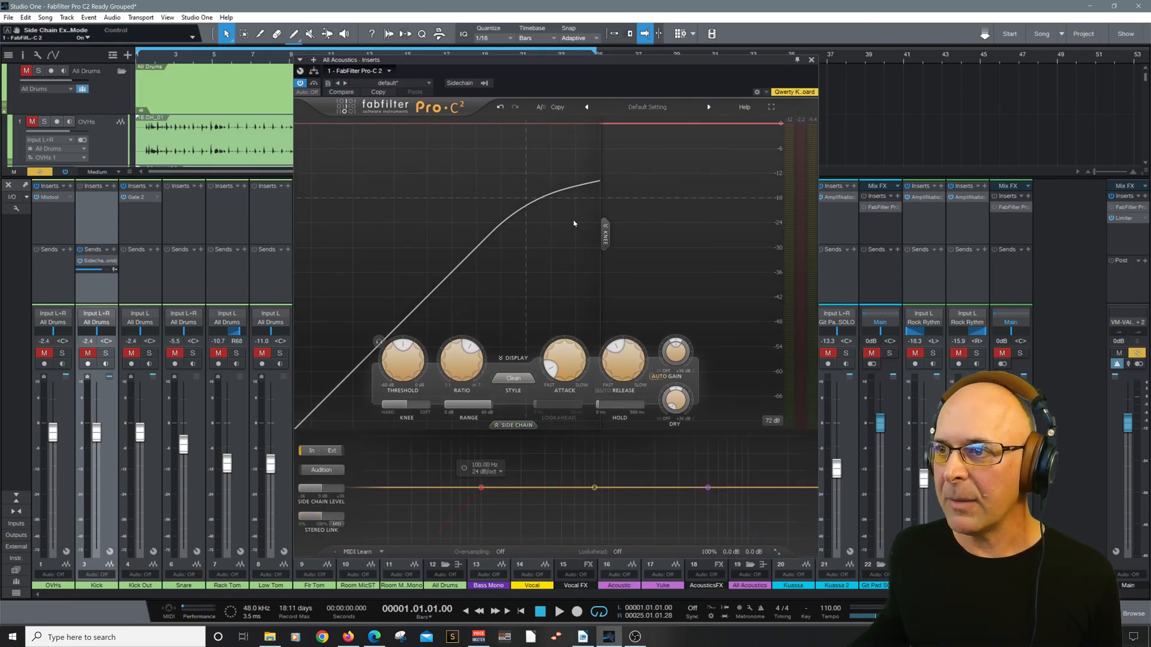
{"action": "left_click", "coordinate": [680, 107]}
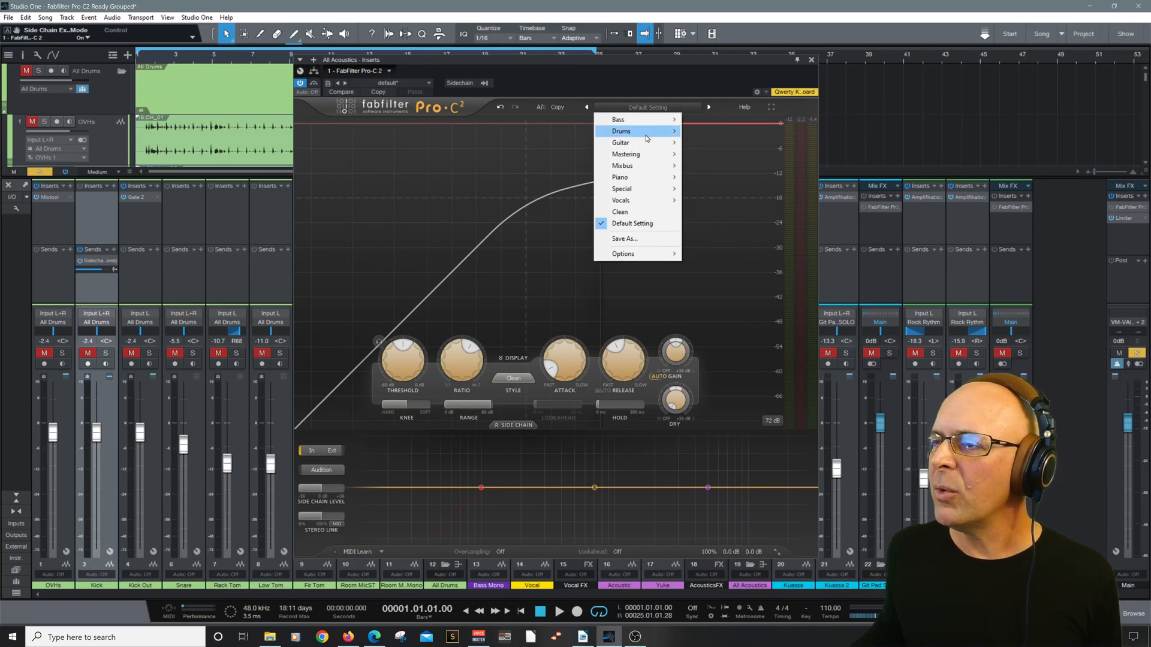
{"action": "mouse_move", "coordinate": [643, 143]}
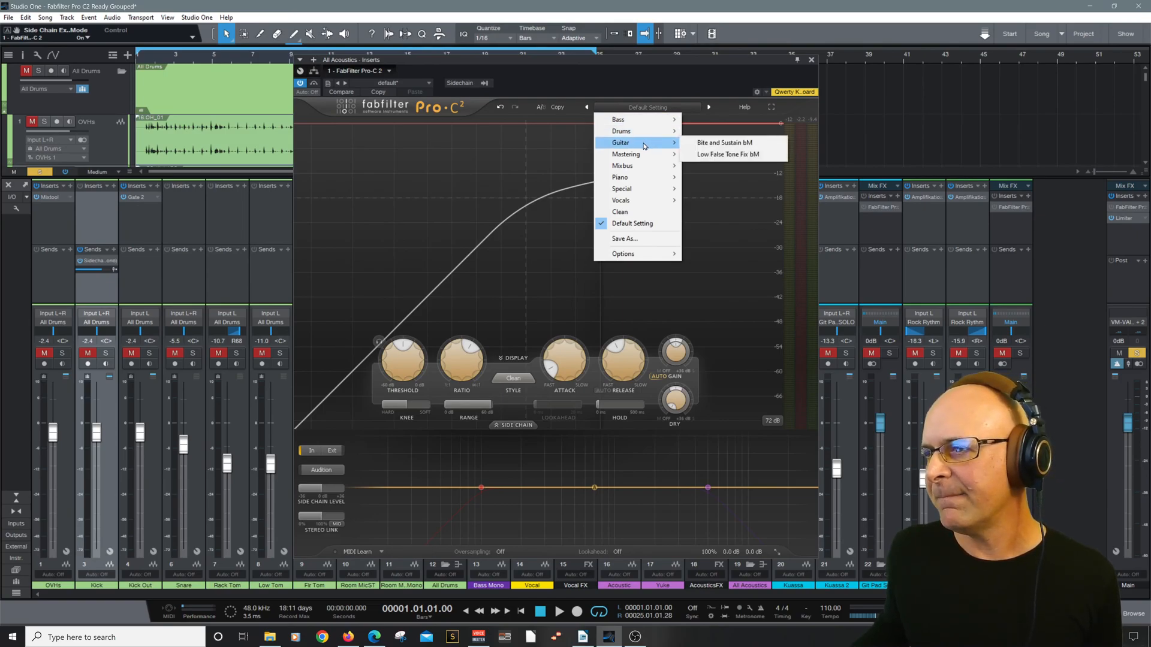
{"action": "left_click", "coordinate": [640, 91]}
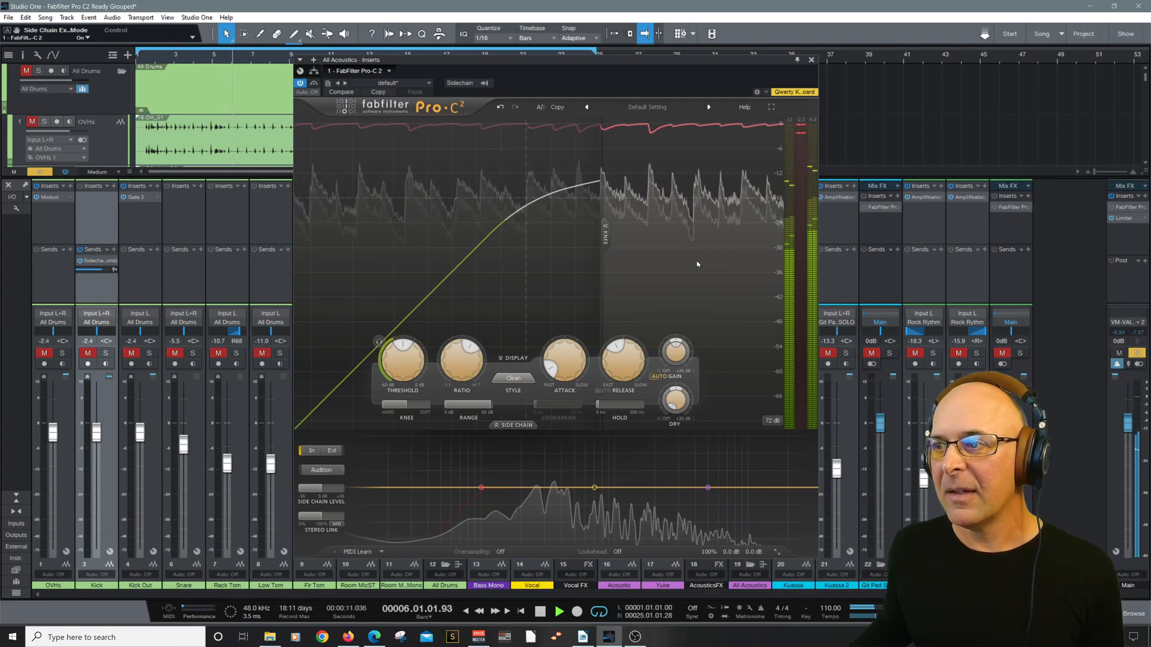
Set the All Acoustics compressor's threshold to -22.67 dB and range to +10.45 dB, shorten the release, and lengthen the hold.
{"action": "mouse_move", "coordinate": [402, 358]}
{"action": "left_mouse_down"}
{"action": "mouse_move", "coordinate": [407, 329]}
{"action": "mouse_move", "coordinate": [403, 372]}
{"action": "left_mouse_up"}
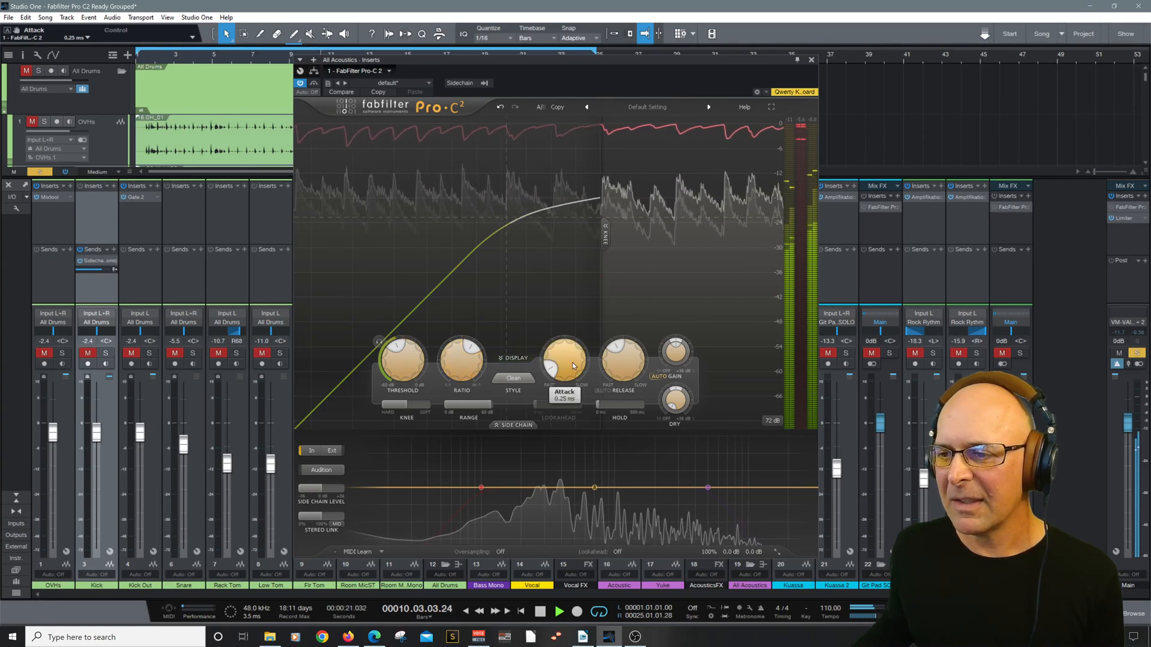
{"action": "left_click_drag", "start_coordinate": [607, 360], "coordinate": [615, 376]}
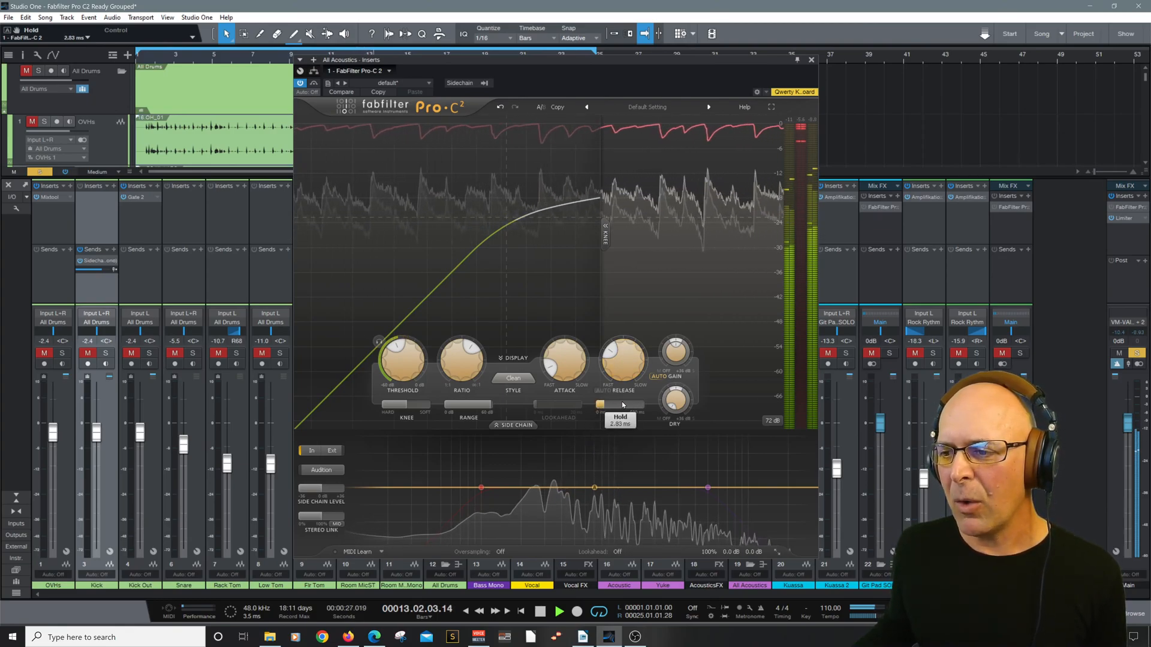
{"action": "left_click_drag", "start_coordinate": [625, 405], "coordinate": [637, 405]}
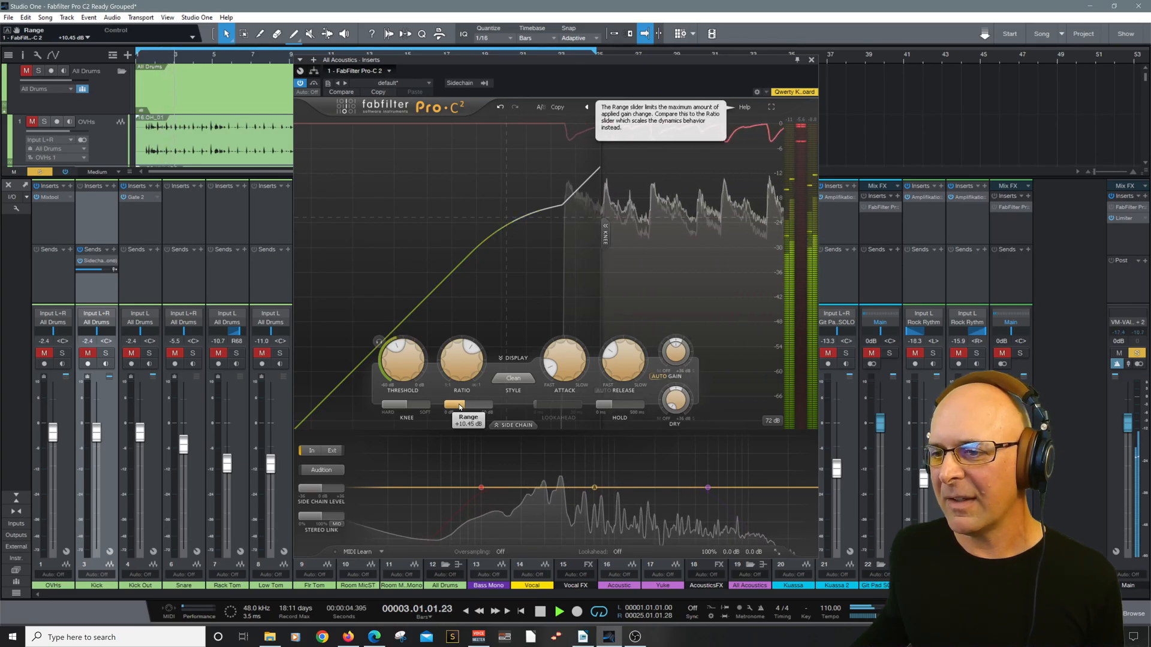
Compare the All Acoustics compressor bypassed and active, lower its stereo link to below 20%, and stop playback.
{"action": "left_click", "coordinate": [301, 84]}
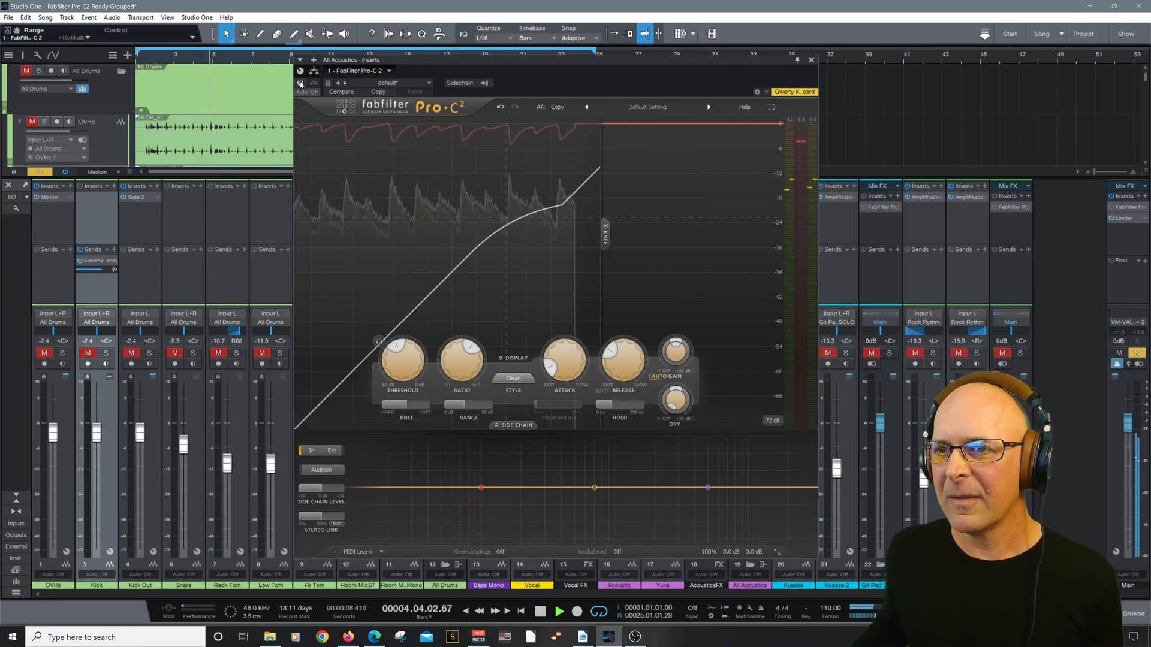
{"action": "left_click", "coordinate": [301, 84]}
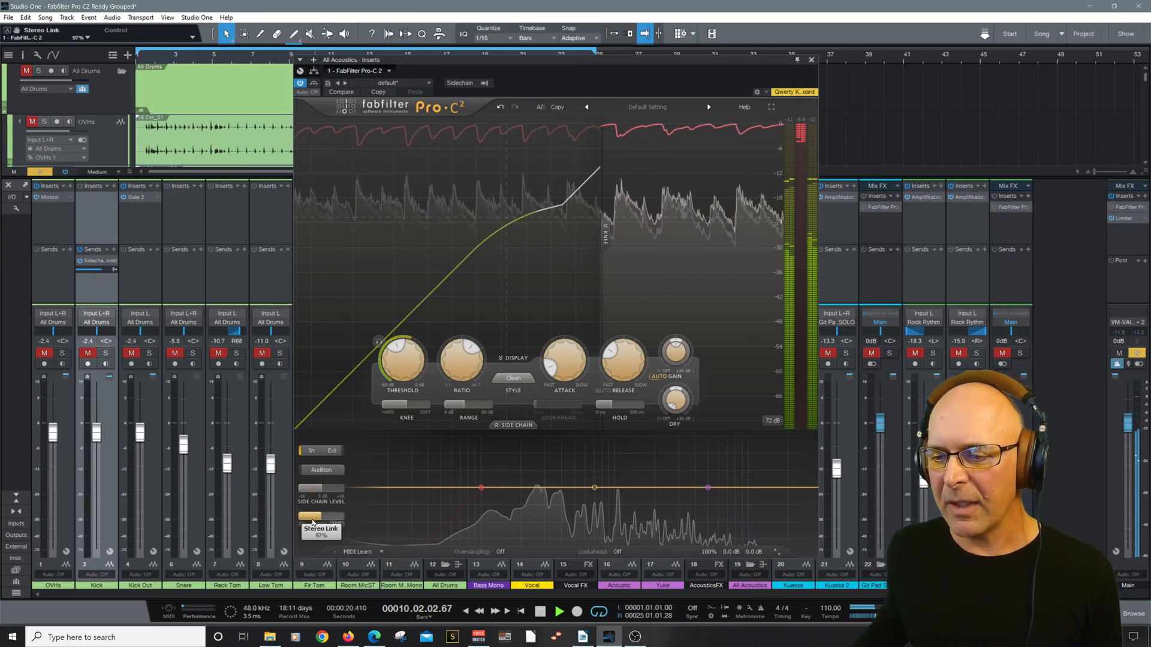
{"action": "left_click_drag", "start_coordinate": [274, 522], "coordinate": [252, 531]}
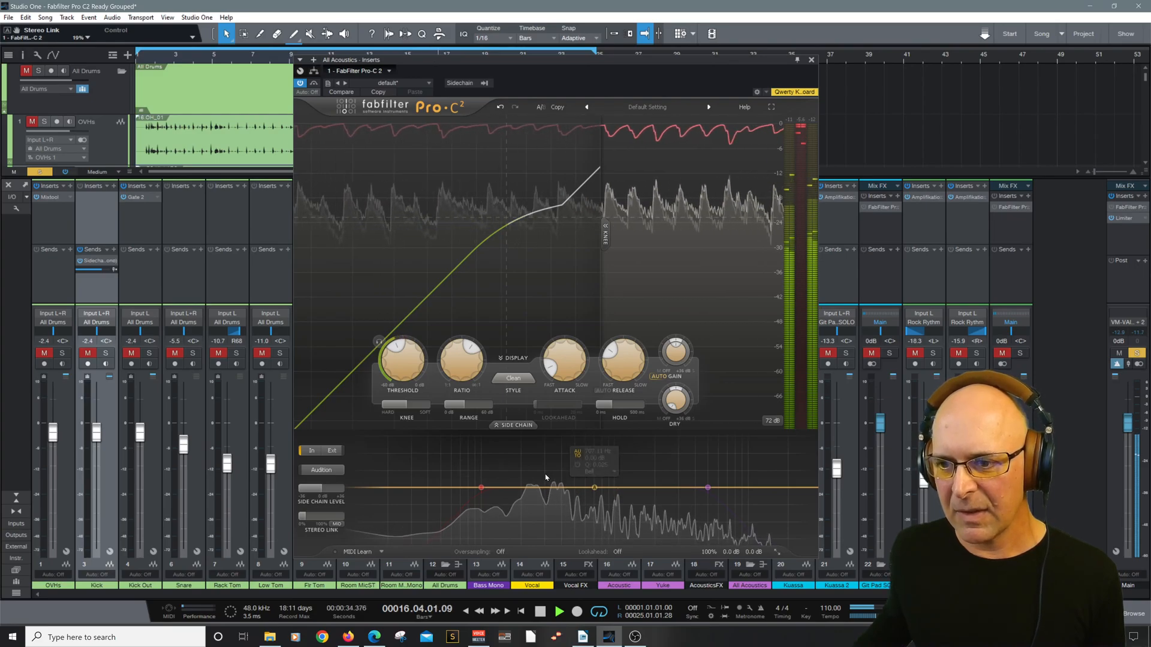
{"action": "key", "text": "space"}
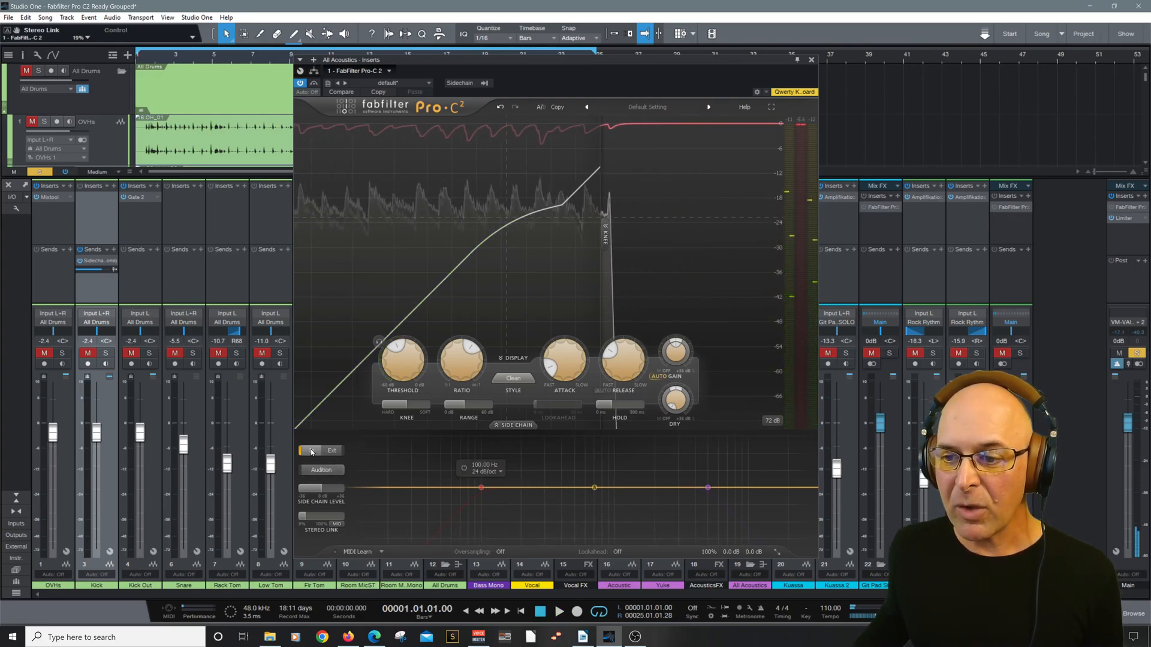
During playback, limit the side-chain filter with a 24 dB/oct low cut at about 149 Hz and a high cut near 1.9 kHz.
{"action": "left_click", "coordinate": [464, 468]}
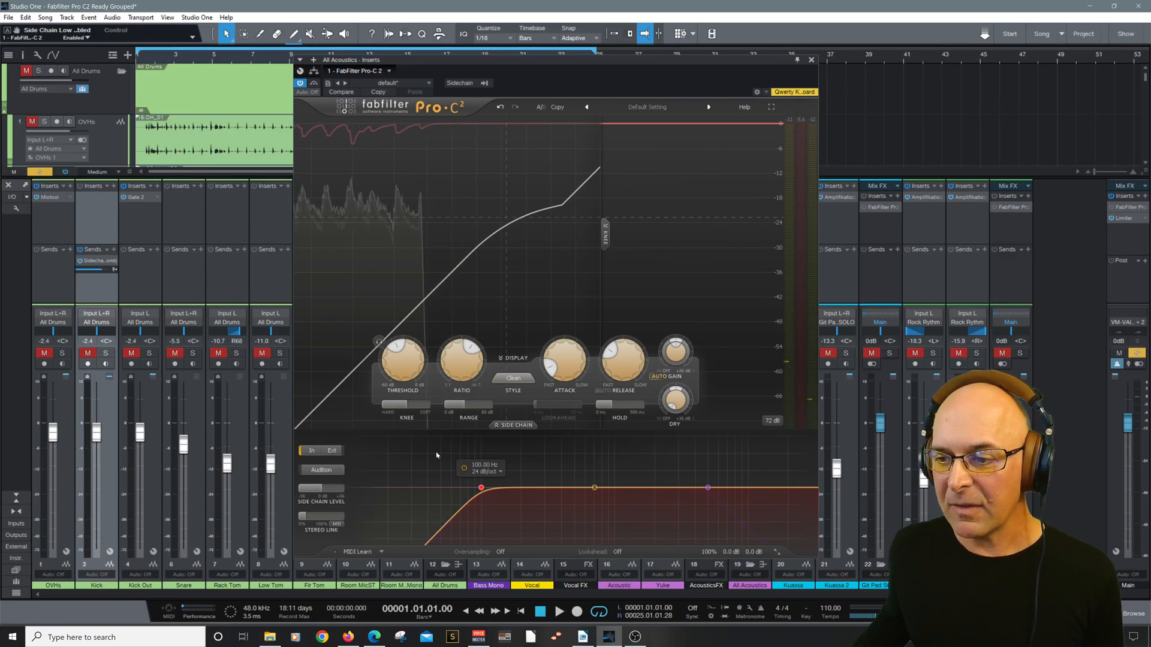
{"action": "key", "text": "space"}
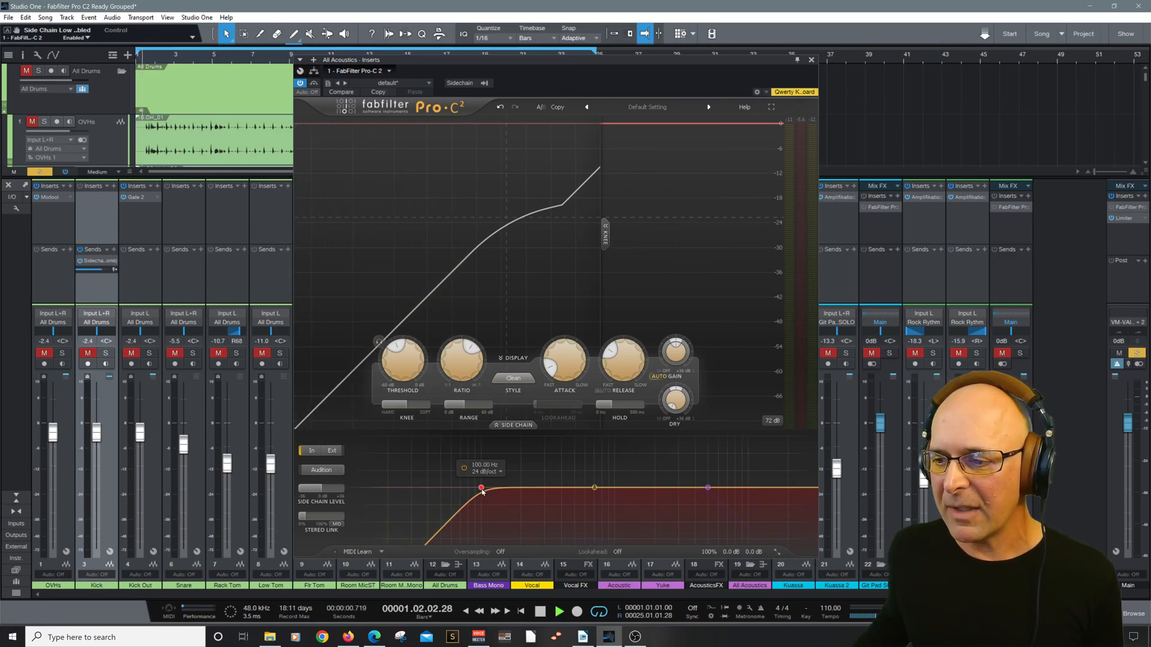
{"action": "left_click_drag", "start_coordinate": [479, 490], "coordinate": [507, 489]}
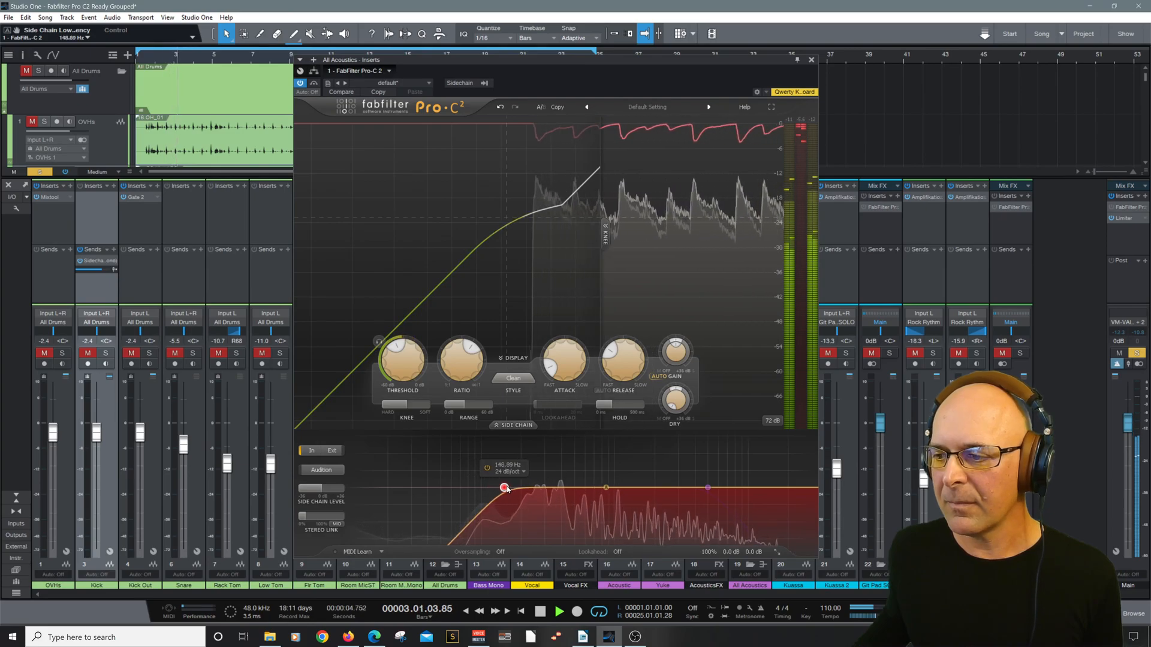
{"action": "left_click_drag", "start_coordinate": [708, 487], "coordinate": [650, 477]}
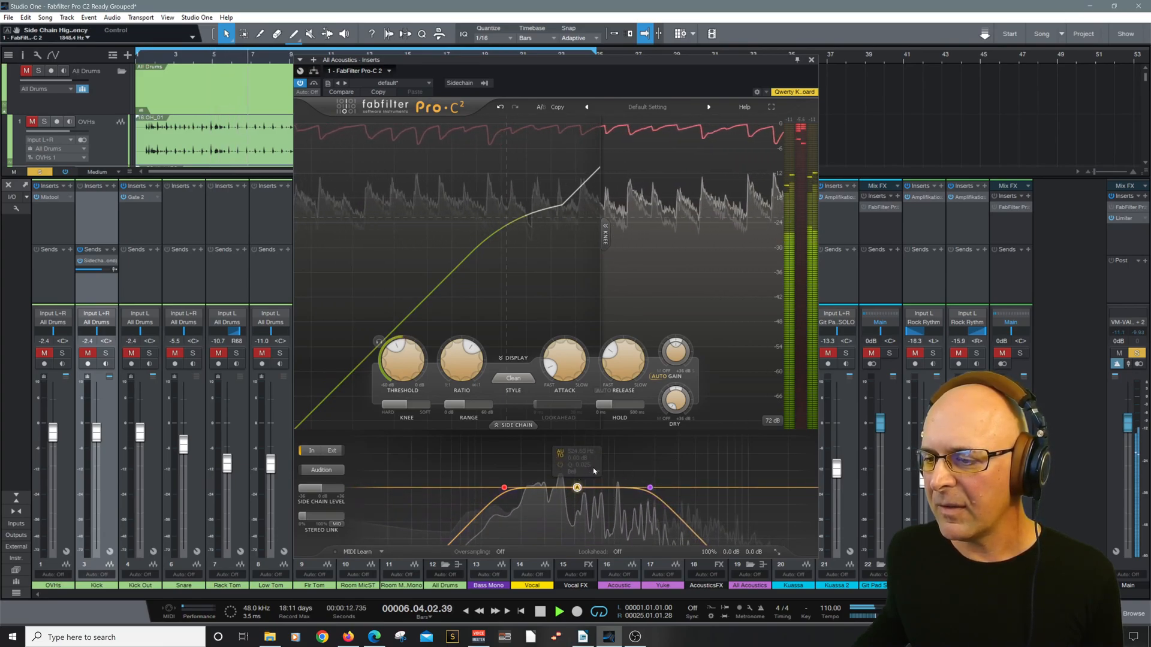
{"action": "mouse_move", "coordinate": [650, 488]}
{"action": "left_mouse_down"}
{"action": "mouse_move", "coordinate": [671, 487]}
{"action": "mouse_move", "coordinate": [653, 488]}
{"action": "left_mouse_up"}
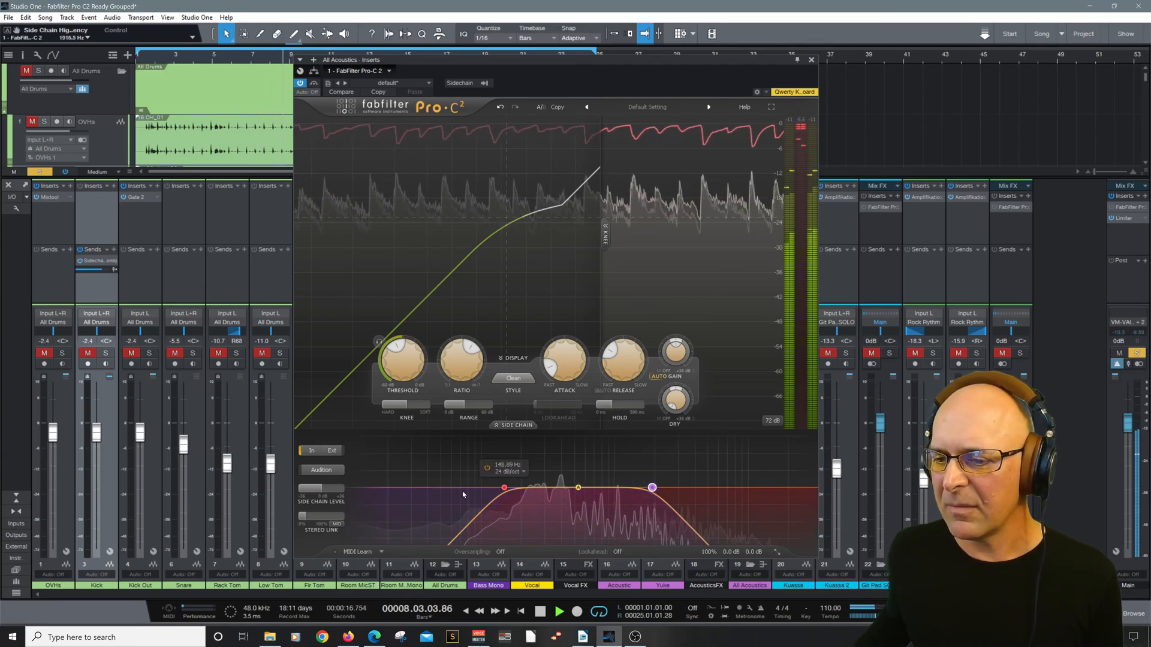
Check the side-chain level's help text and review the All Acoustics compressor once more before closing it.
{"action": "mouse_move", "coordinate": [321, 492]}
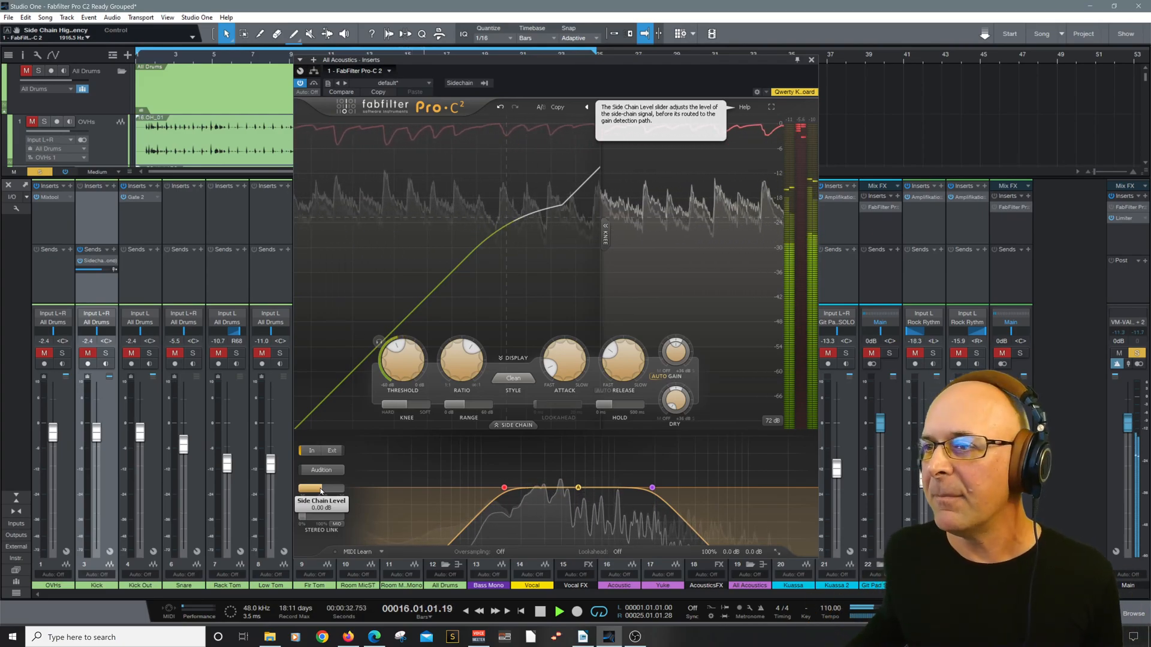
{"action": "left_click", "coordinate": [811, 59]}
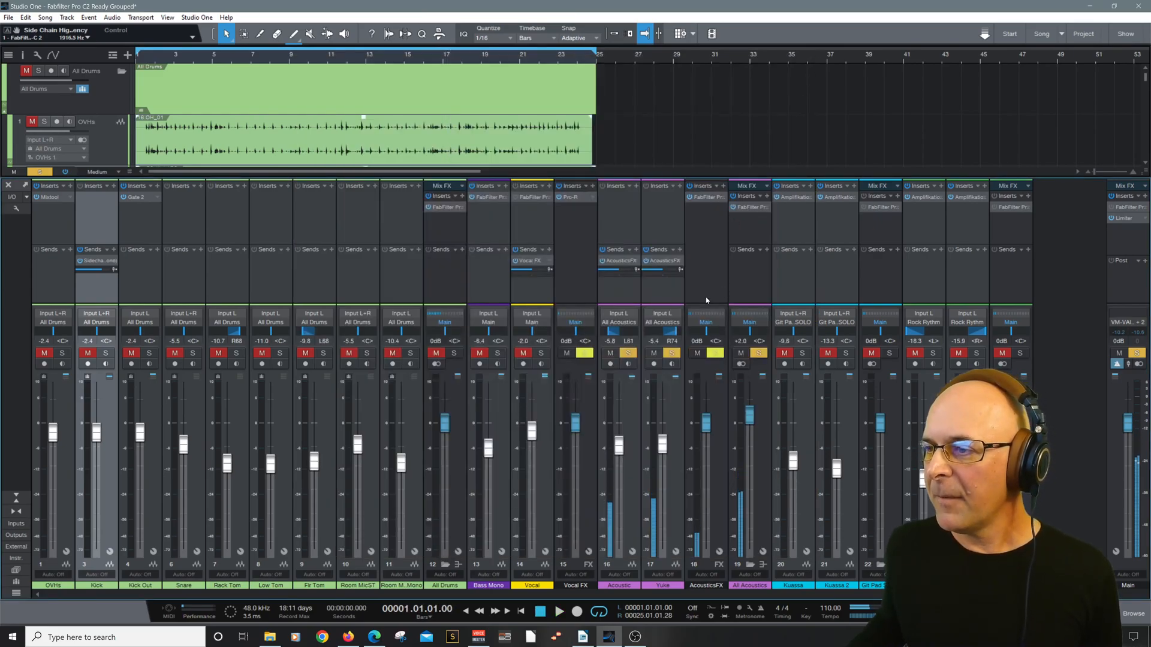
{"action": "left_click", "coordinate": [751, 208]}
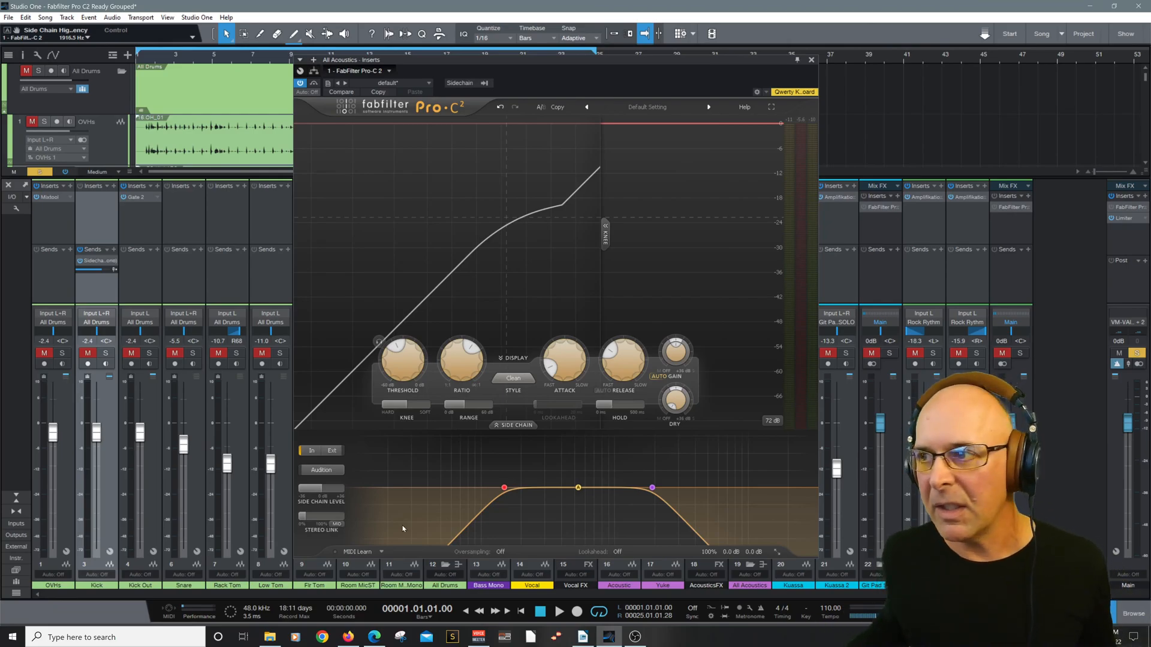
{"action": "left_click", "coordinate": [811, 61]}
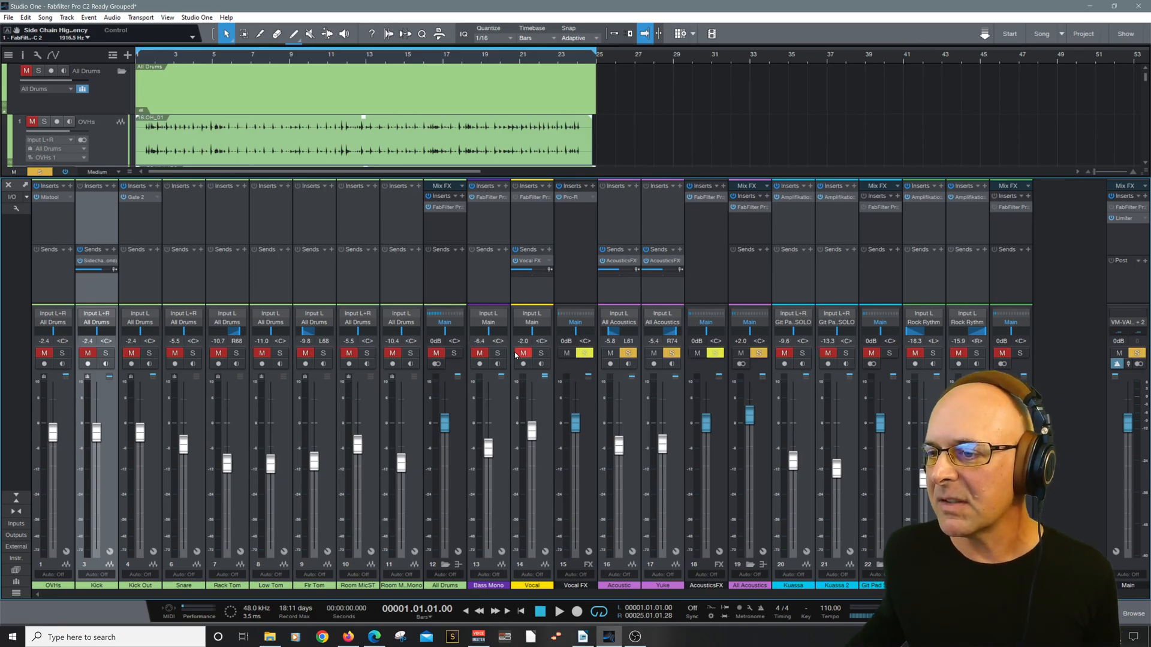
Play the song with All Drums and Bass Mono soloed alongside the acoustics, and lower the All Acoustics bus to +1.3 dB.
{"action": "left_click", "coordinate": [443, 356]}
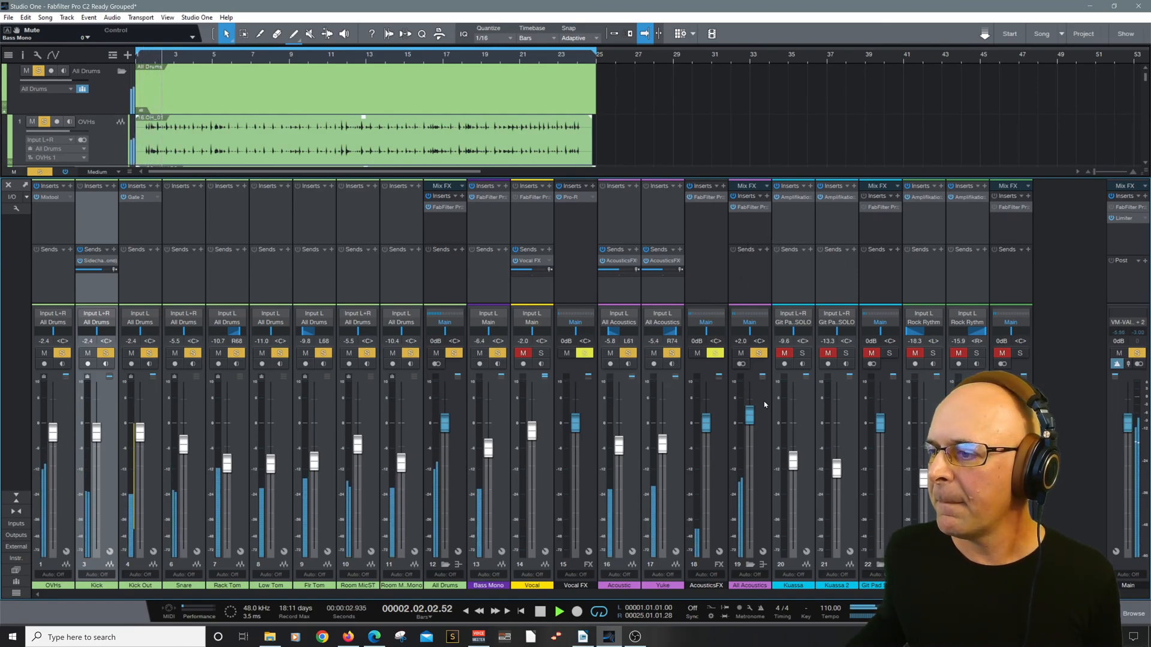
{"action": "left_click_drag", "start_coordinate": [749, 427], "coordinate": [750, 424]}
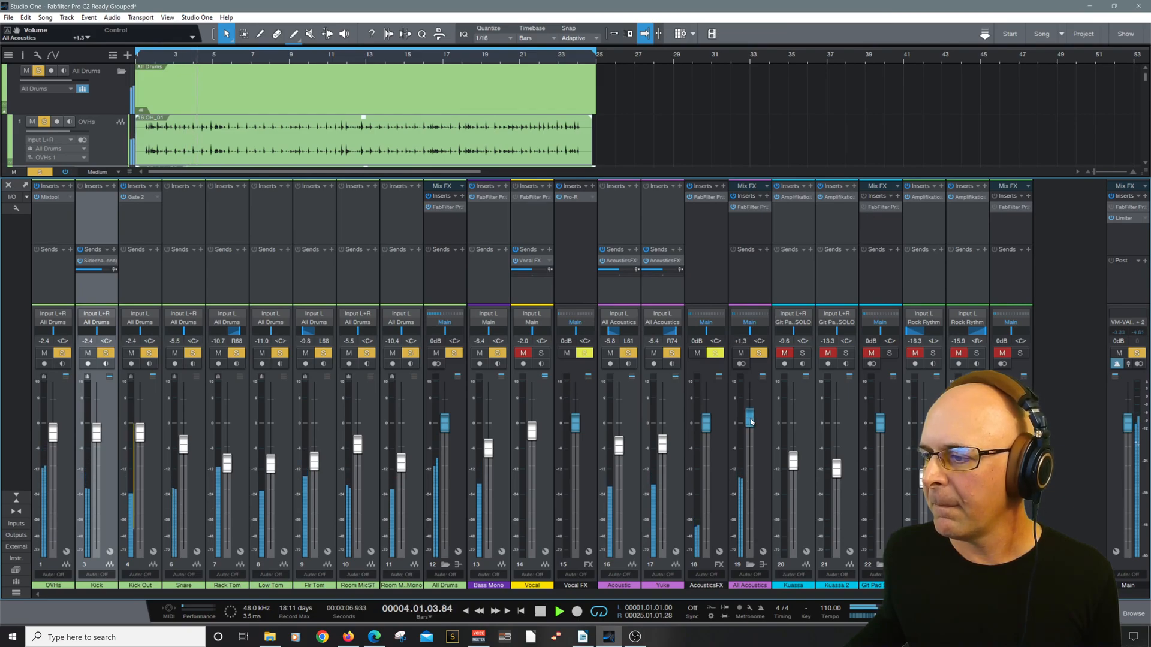
Open the All Acoustics compressor, audition its triggering signal briefly during playback, and stop the song.
{"action": "left_click", "coordinate": [749, 209]}
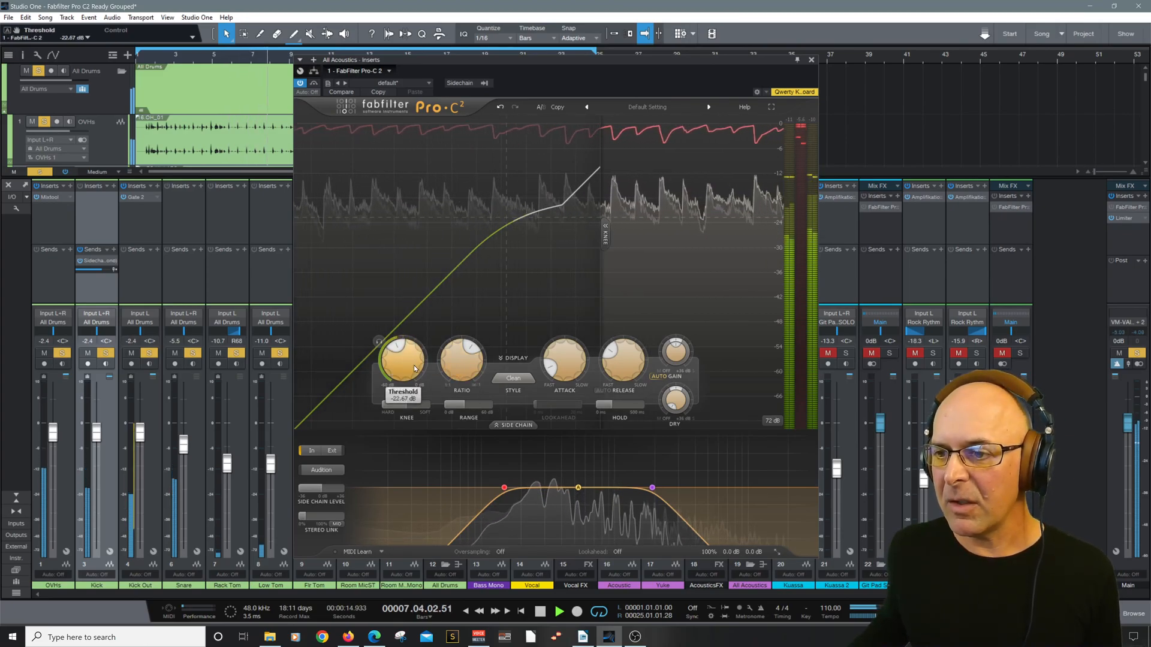
{"action": "left_click", "coordinate": [379, 342]}
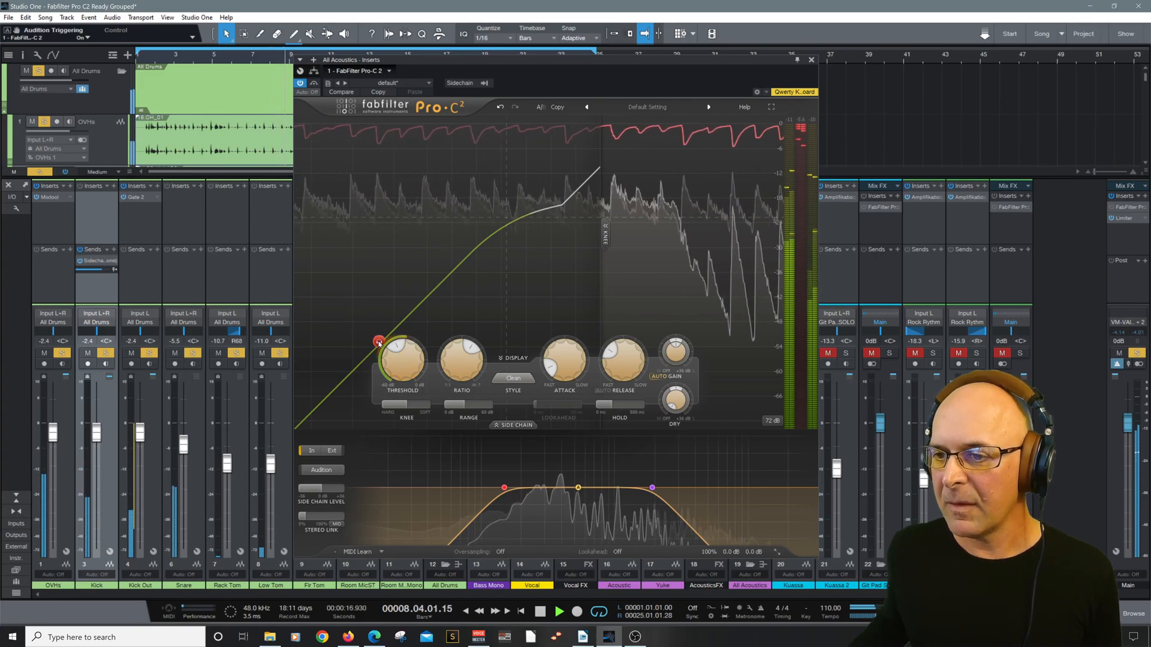
{"action": "left_click", "coordinate": [379, 342]}
{"action": "key", "text": "space"}
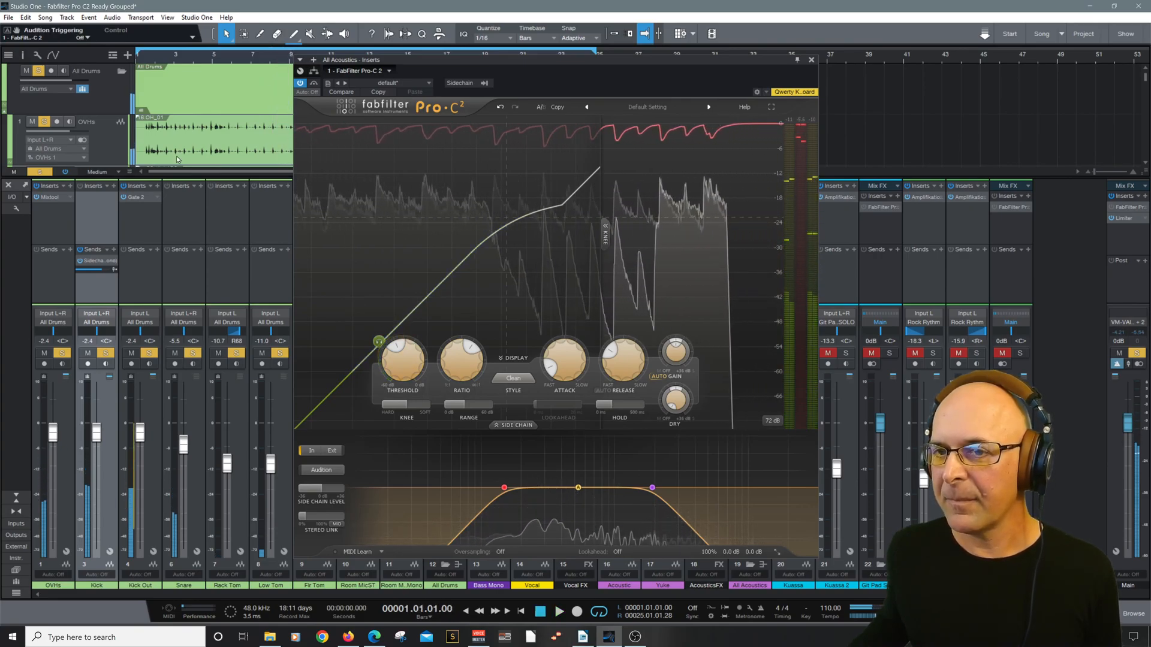
Take All Drums out of solo and audition the All Acoustics compressor's triggering signal during playback, stopping the song at the end.
{"action": "left_click", "coordinate": [38, 71]}
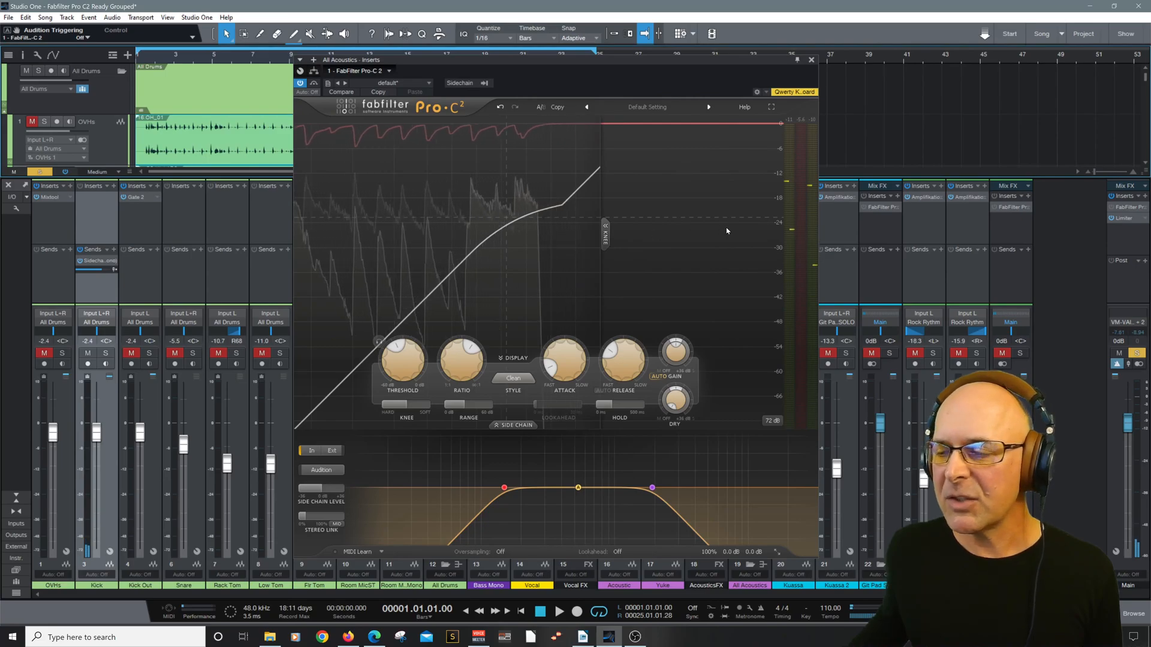
{"action": "left_click_drag", "start_coordinate": [704, 63], "coordinate": [746, 78]}
{"action": "left_click", "coordinate": [498, 354]}
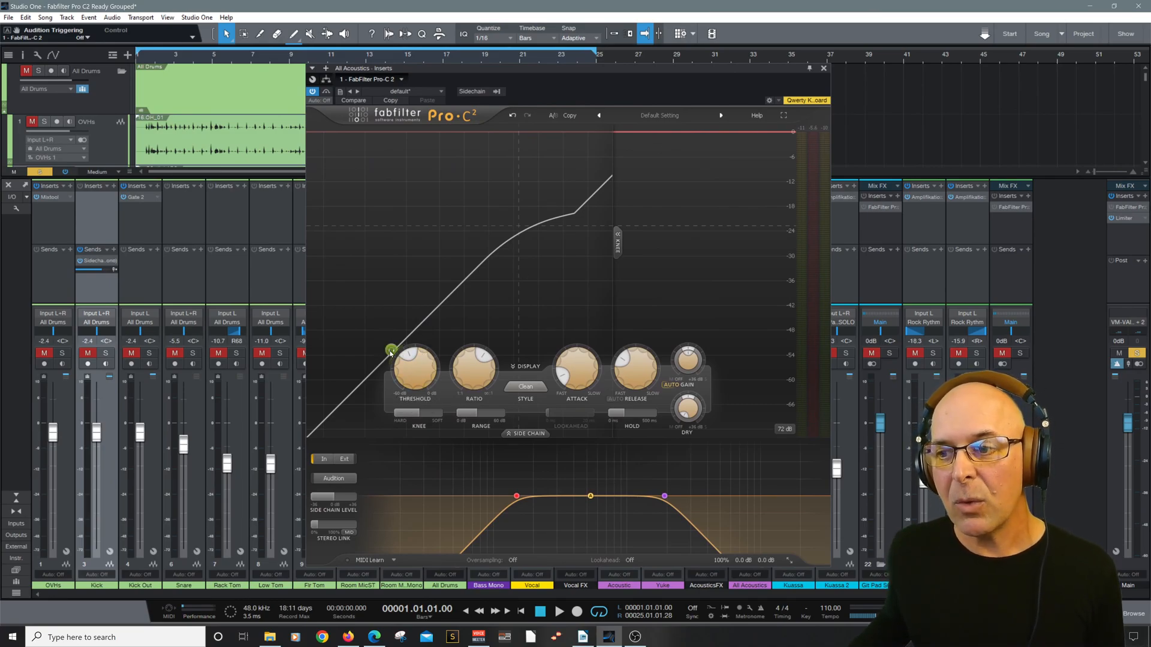
{"action": "mouse_move", "coordinate": [390, 352]}
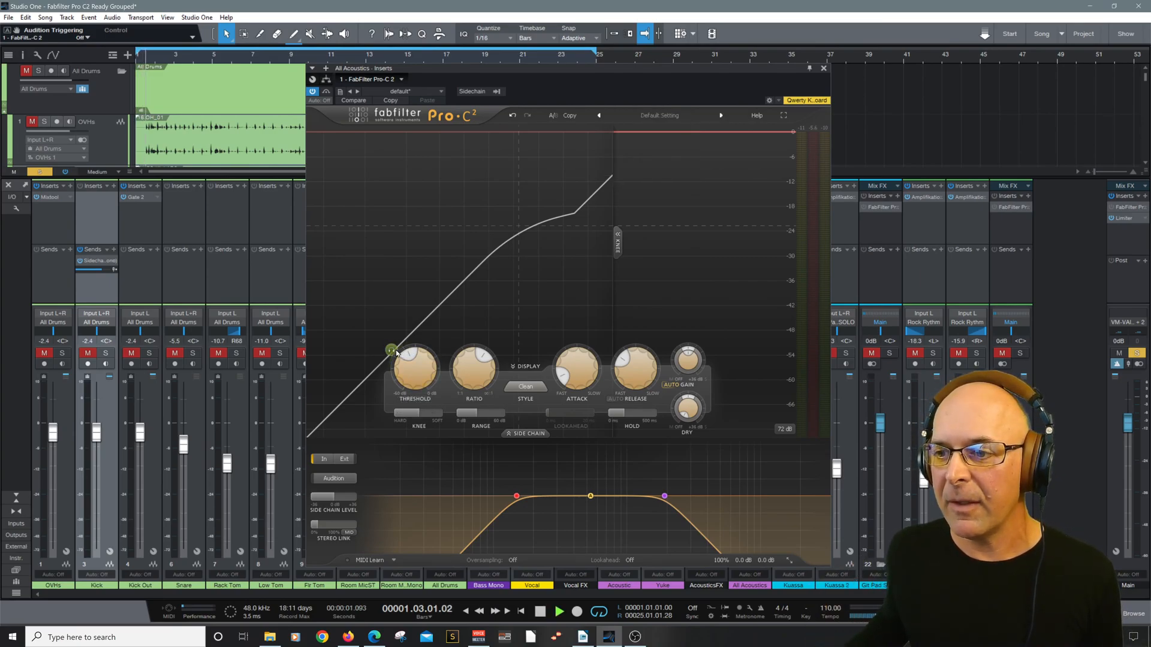
{"action": "left_click", "coordinate": [390, 352]}
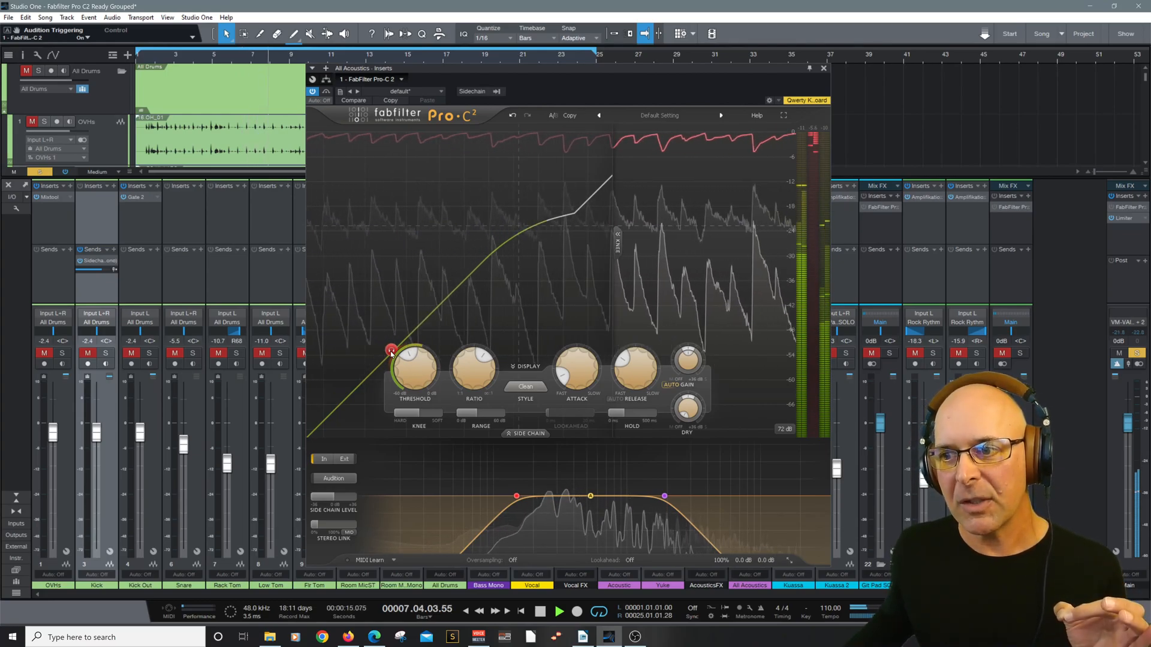
{"action": "left_click", "coordinate": [391, 351]}
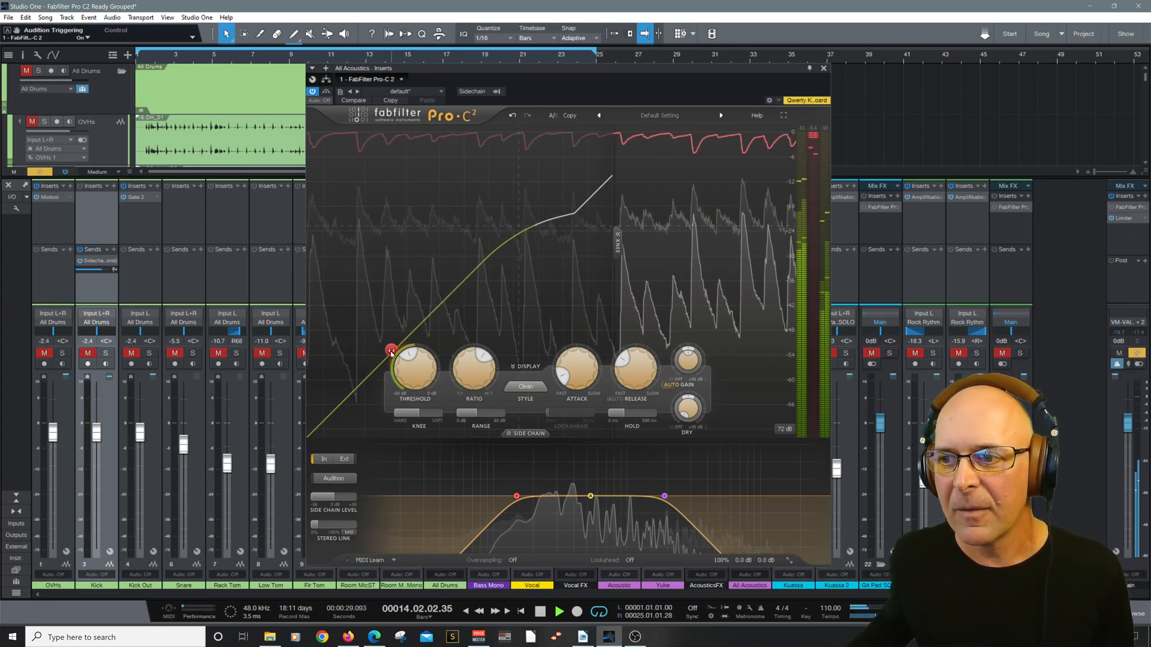
{"action": "key", "text": "space"}
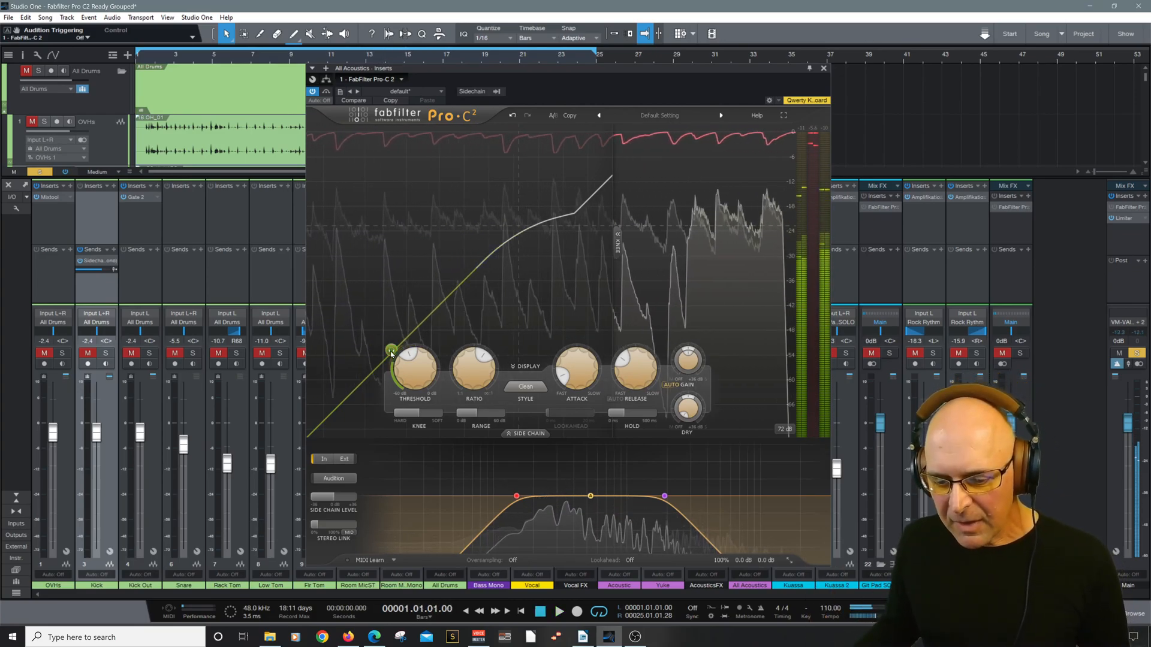
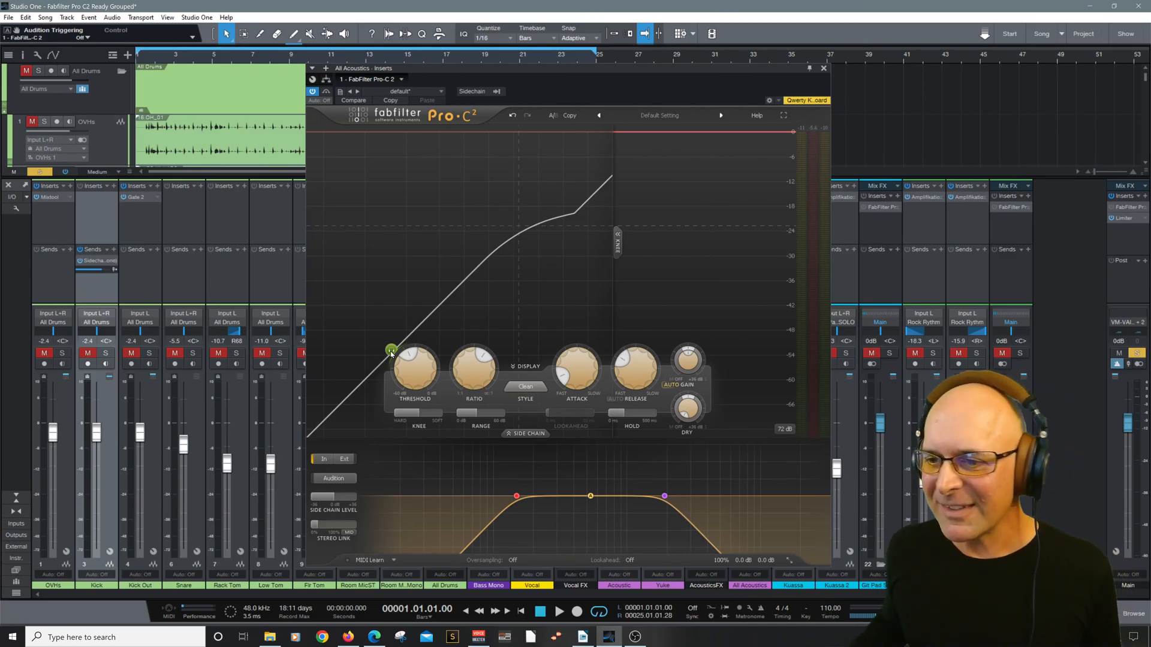
Close the All Acoustics compressor and briefly inspect the FabFilter plug-in on the AcousticsFX channel.
{"action": "left_click", "coordinate": [823, 69]}
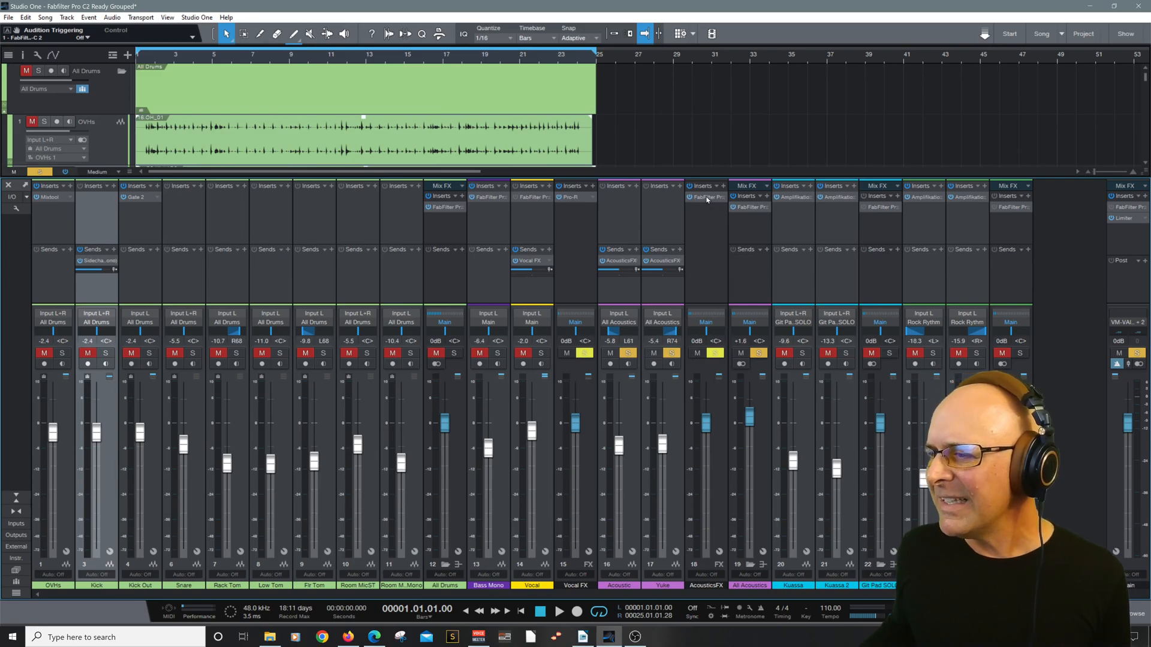
{"action": "left_click", "coordinate": [707, 198]}
{"action": "left_click", "coordinate": [791, 117]}
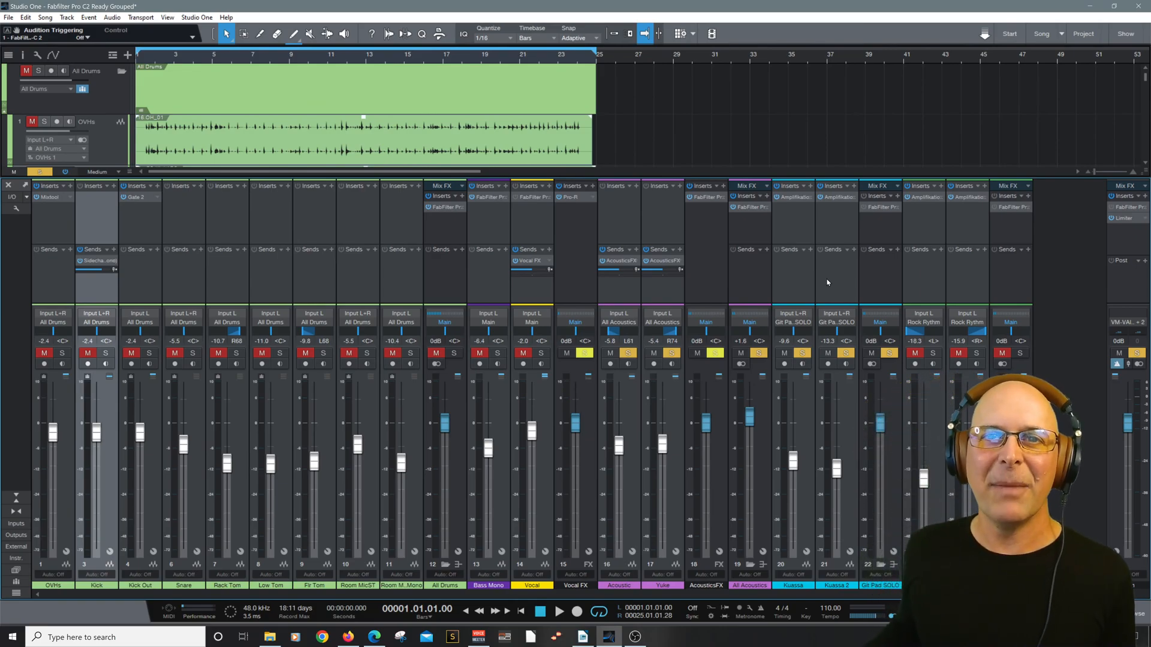
Play the song and open the Git Pad SOLO bus's Pro-C 2 compressor to observe its default gain reduction.
{"action": "key", "text": "space"}
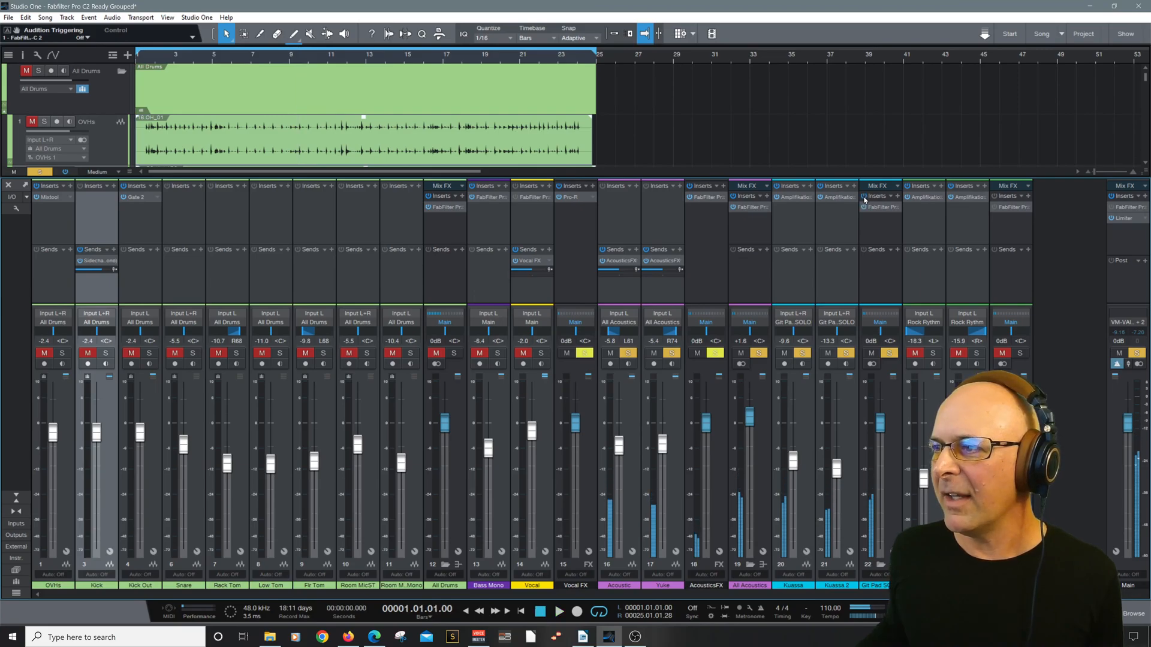
{"action": "left_click", "coordinate": [881, 207]}
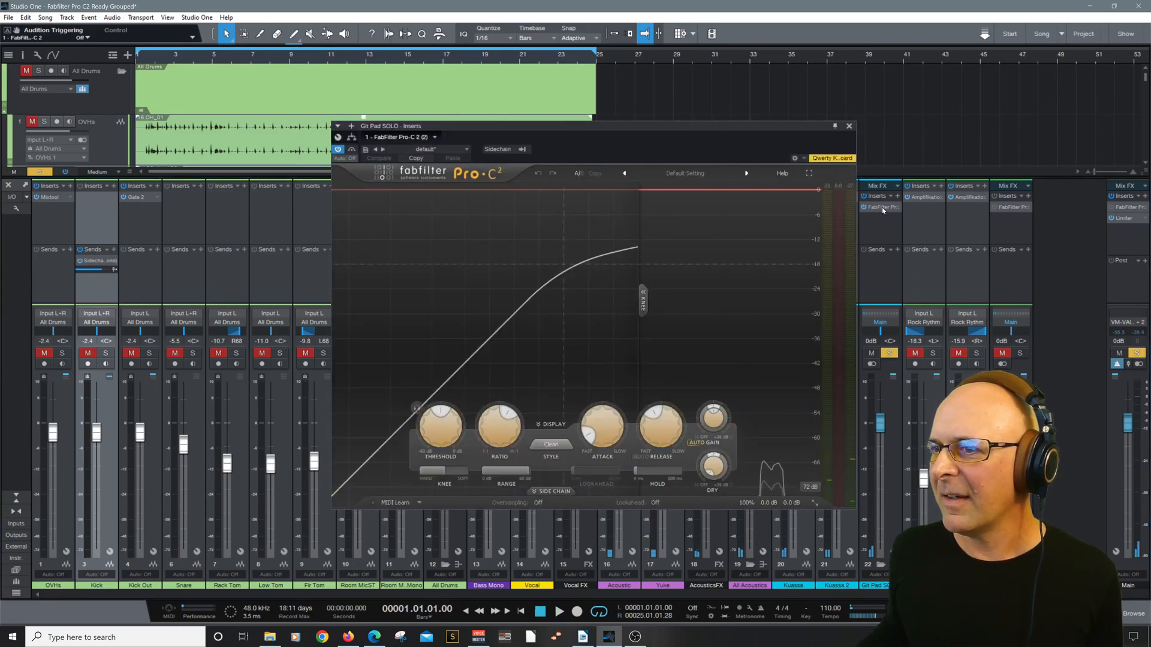
{"action": "left_click_drag", "start_coordinate": [701, 128], "coordinate": [668, 102]}
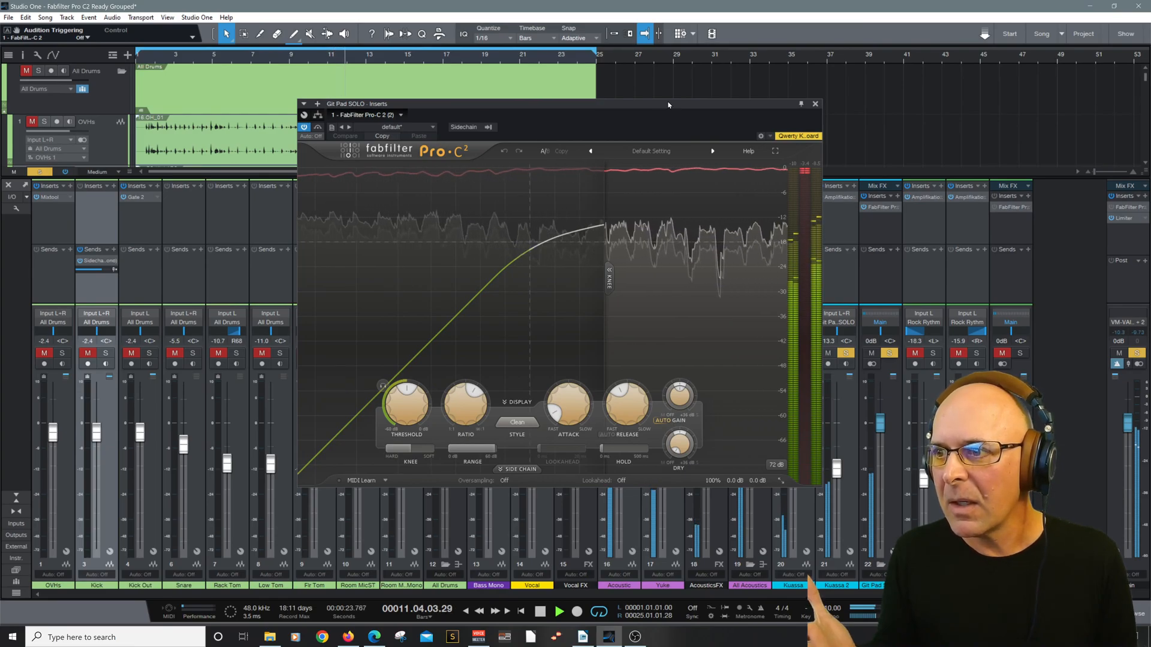
{"action": "key", "text": "space"}
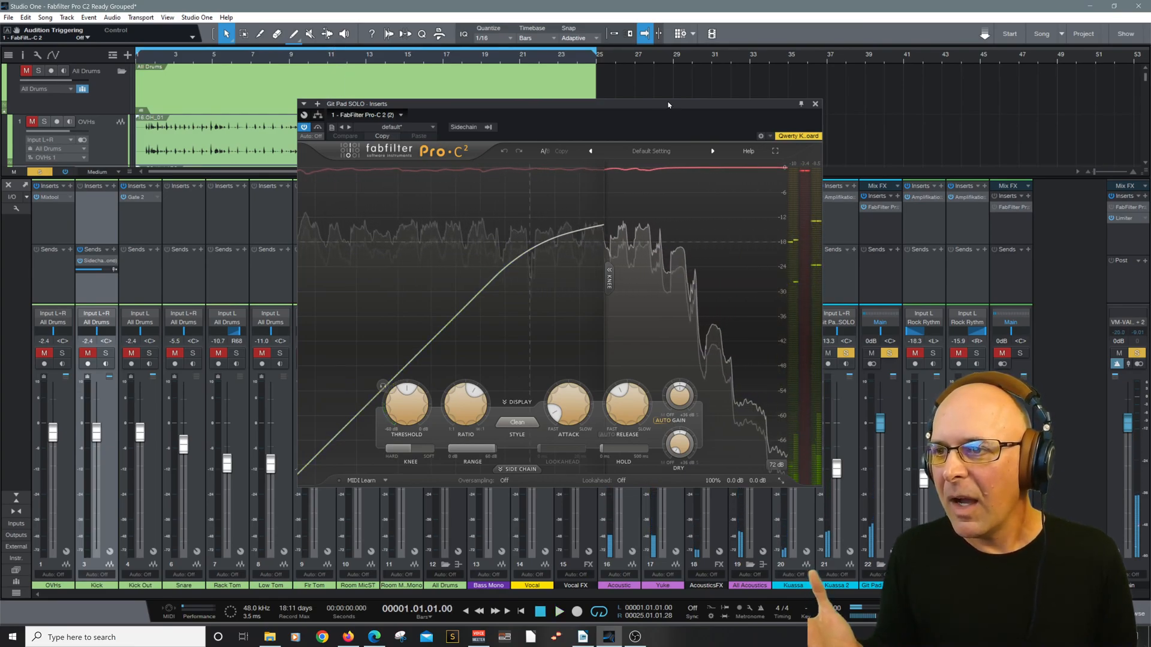
Try the Clean preset on the Git Pad SOLO compressor with a lower threshold, a 31.27 dB knee and the Classic style.
{"action": "left_click", "coordinate": [671, 150]}
{"action": "mouse_move", "coordinate": [659, 186]}
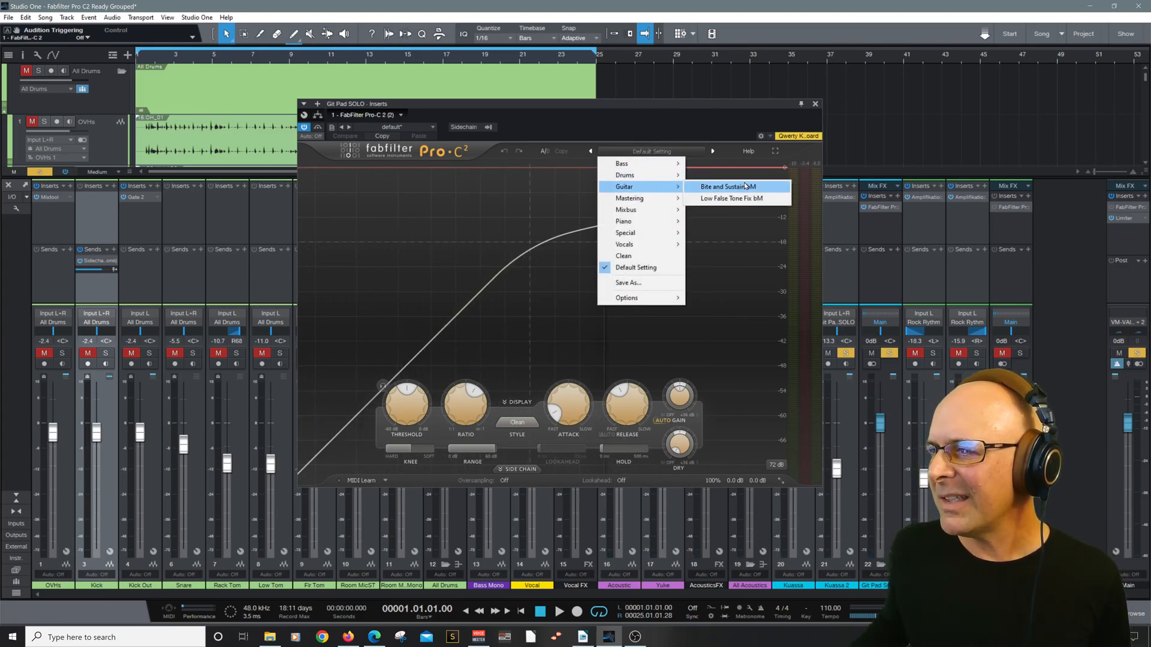
{"action": "left_click", "coordinate": [649, 256]}
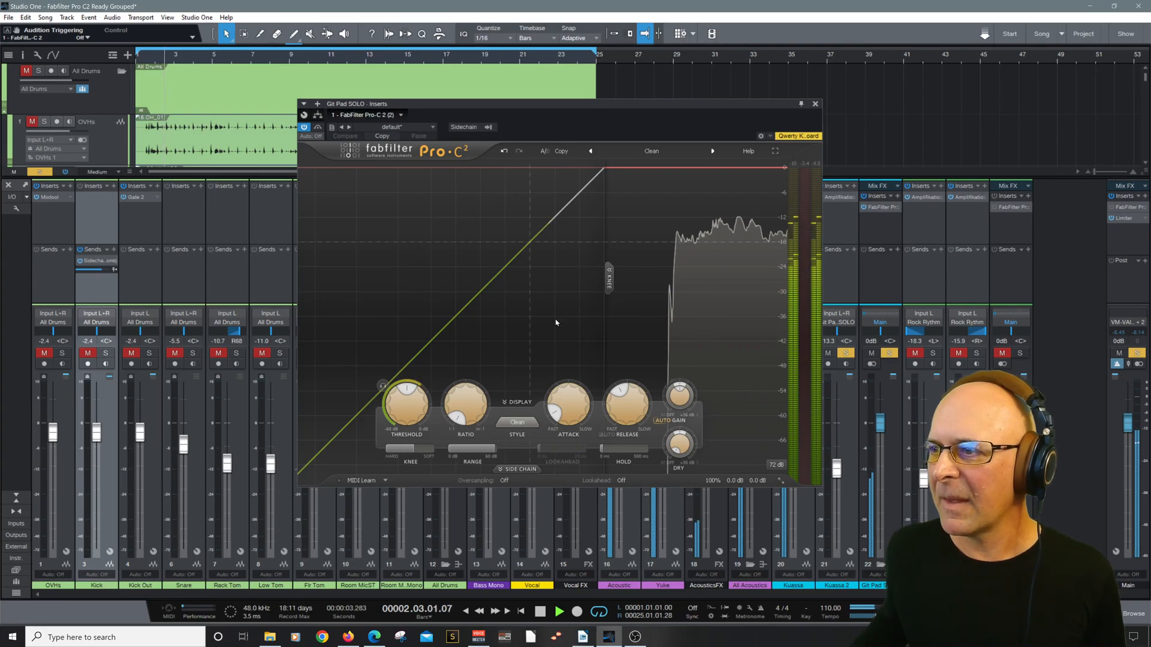
{"action": "left_click_drag", "start_coordinate": [428, 401], "coordinate": [413, 430]}
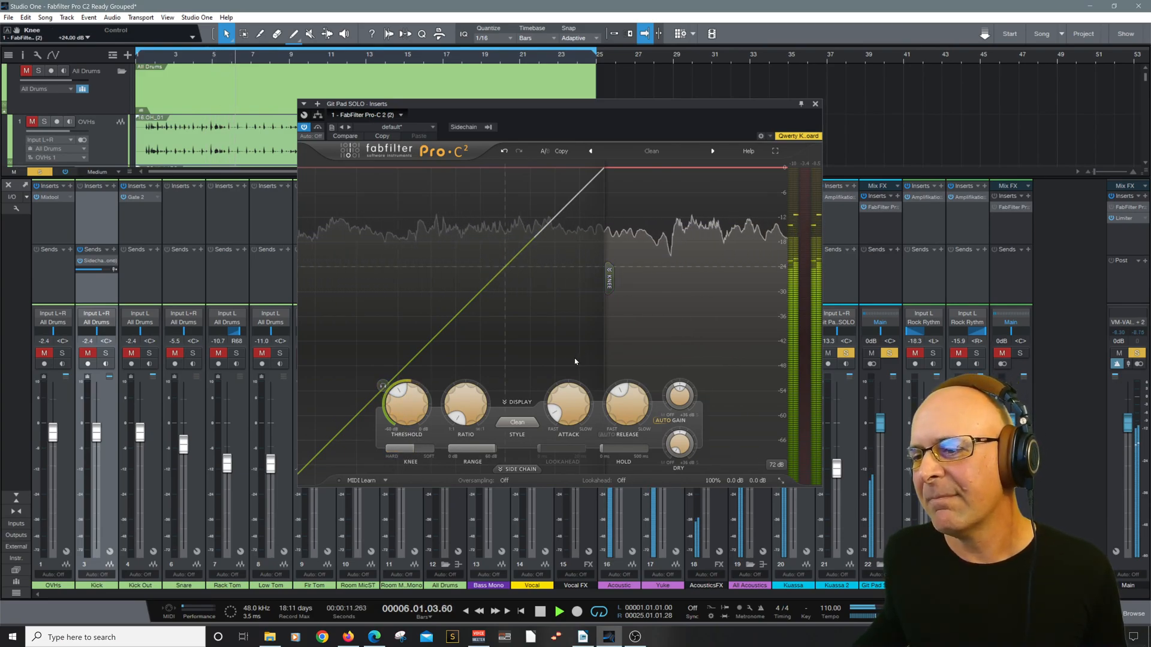
{"action": "left_click_drag", "start_coordinate": [412, 449], "coordinate": [424, 452]}
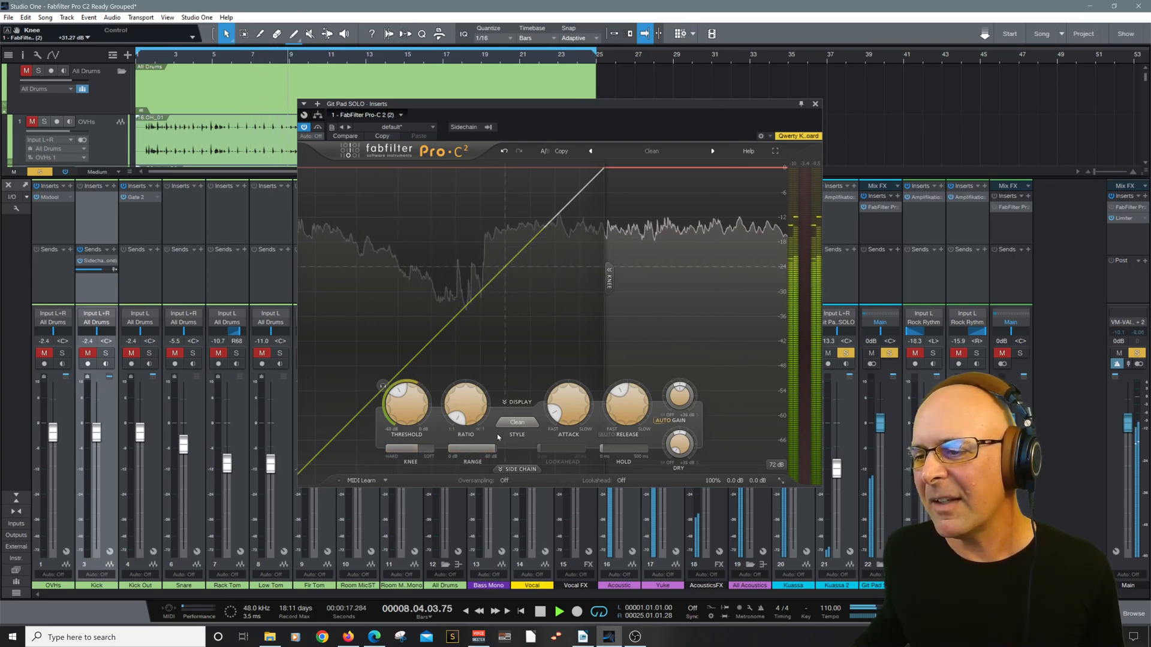
{"action": "key", "text": "space"}
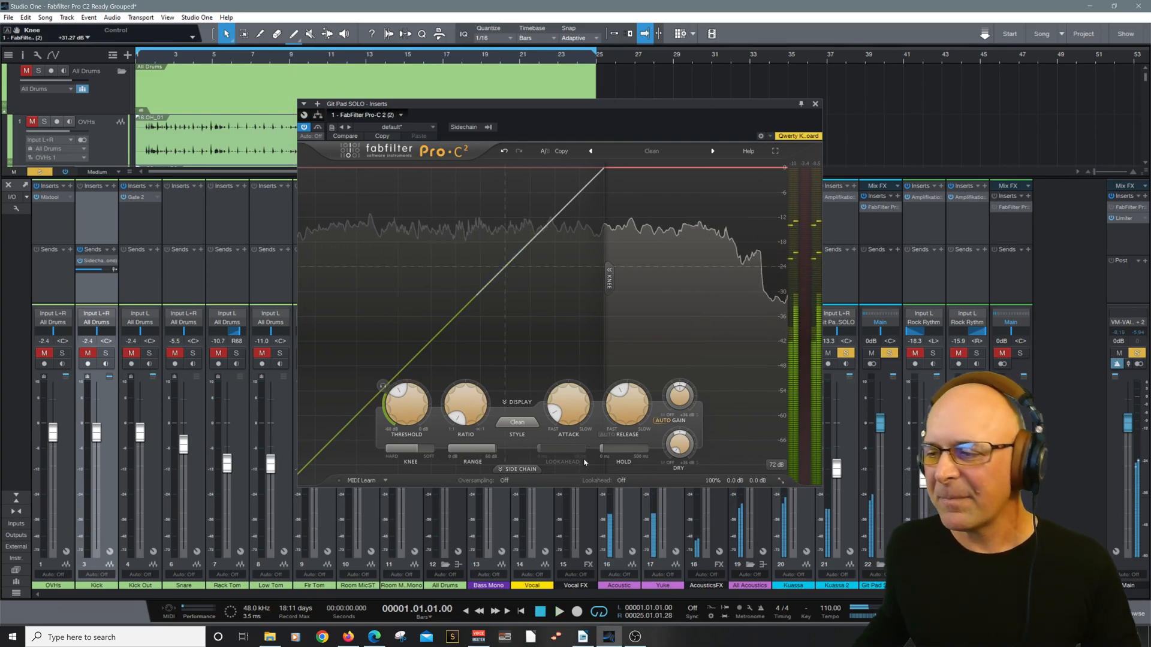
{"action": "left_click", "coordinate": [525, 427]}
{"action": "left_click", "coordinate": [528, 440]}
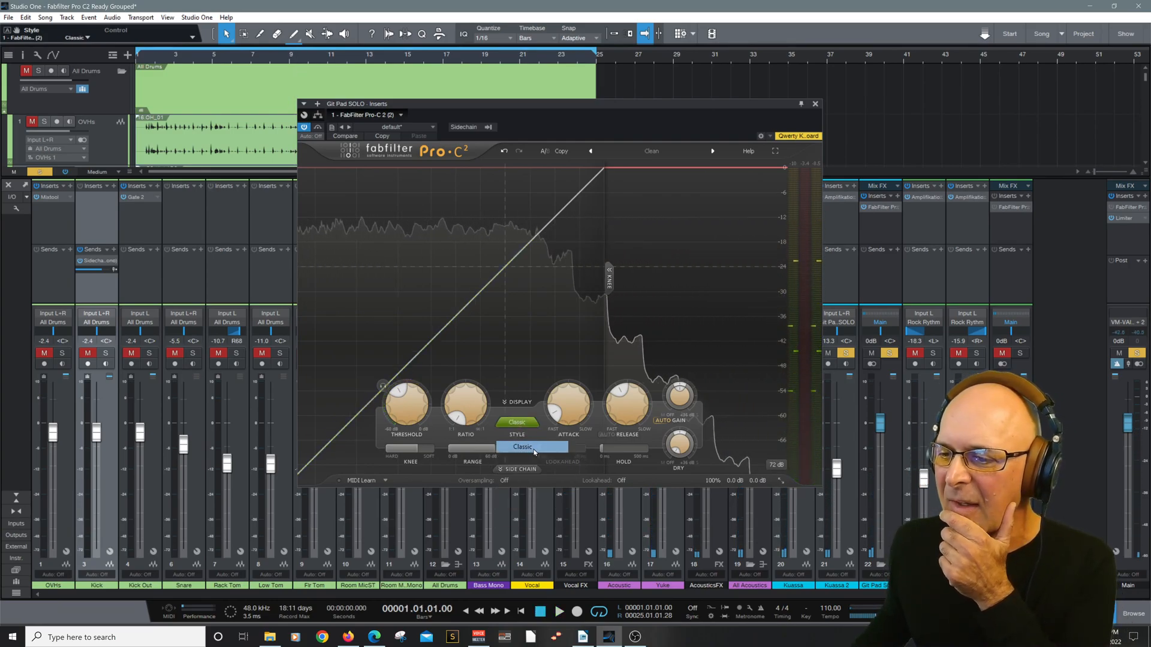
Advance through the compressor presets to Punchy Bass Guitar Dax and set its threshold to -21.09 dB during playback.
{"action": "left_click", "coordinate": [713, 151]}
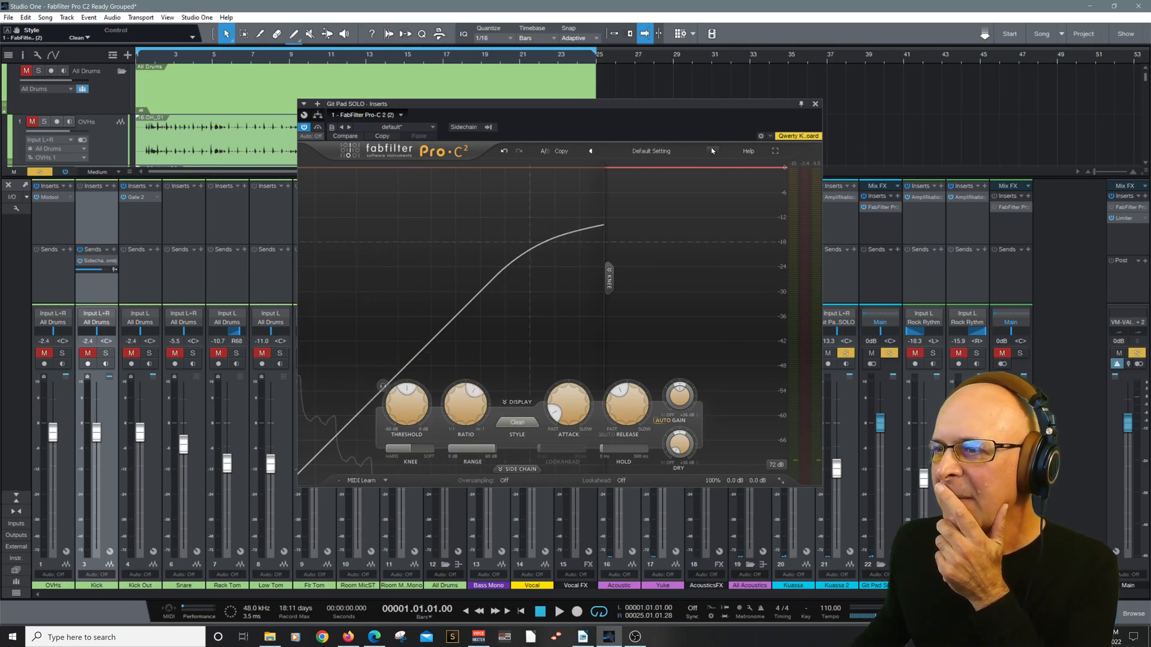
{"action": "left_click", "coordinate": [714, 150]}
{"action": "left_click", "coordinate": [713, 151]}
{"action": "left_click_drag", "start_coordinate": [674, 105], "coordinate": [677, 60]}
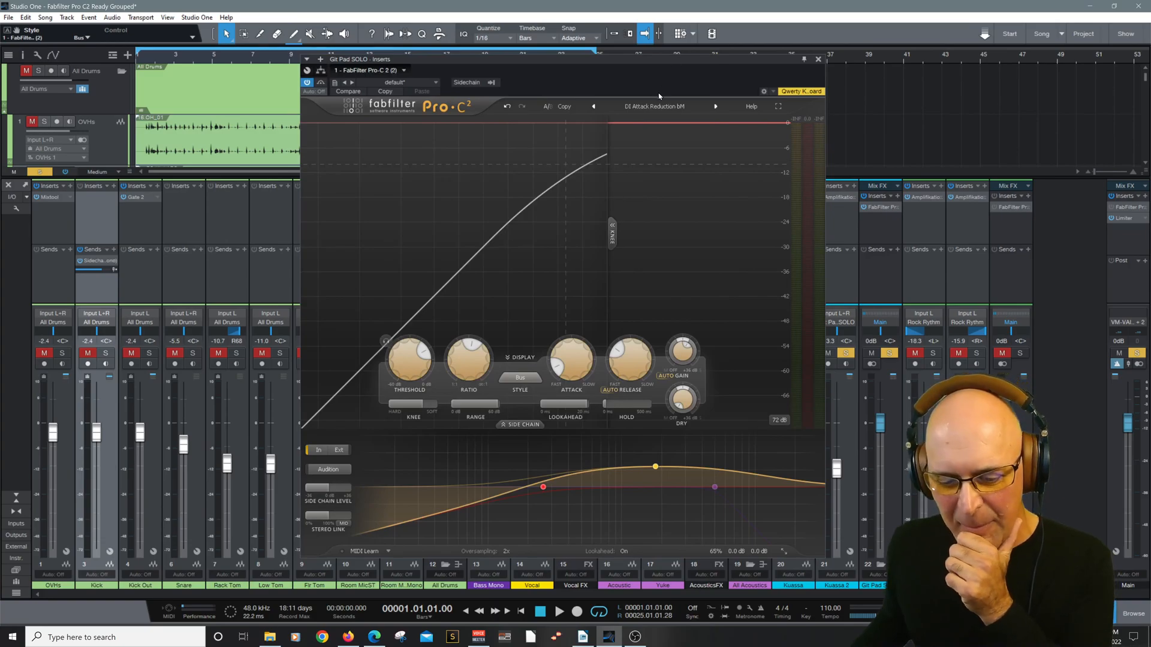
{"action": "left_click", "coordinate": [715, 107]}
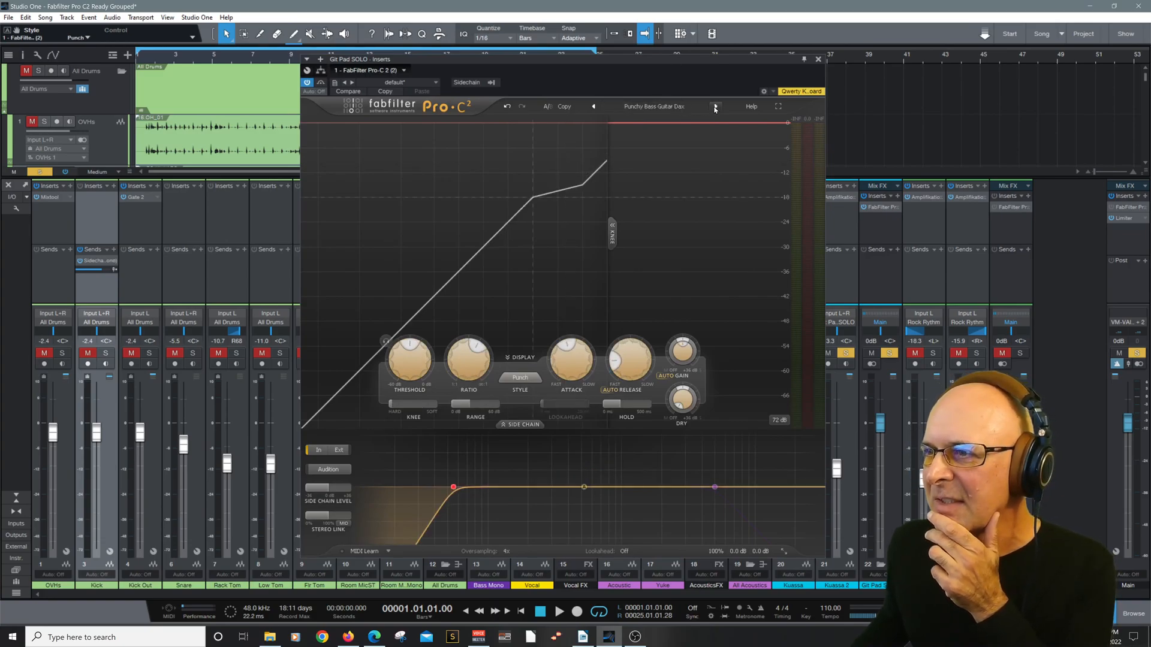
{"action": "left_click", "coordinate": [698, 108]}
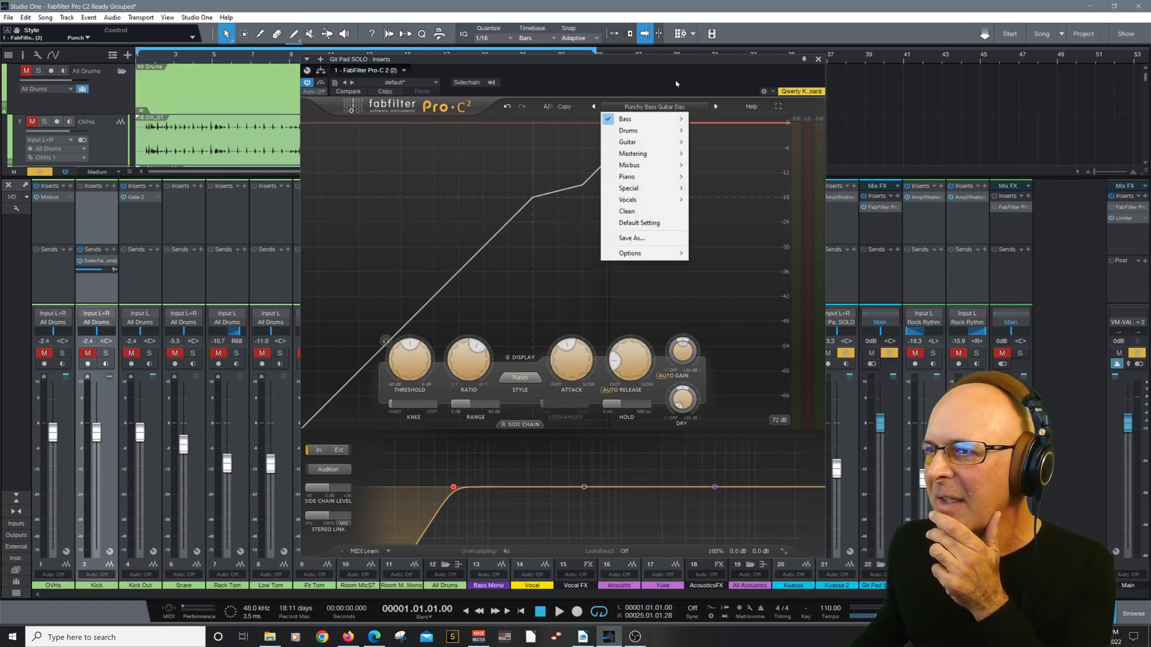
{"action": "left_click", "coordinate": [676, 83]}
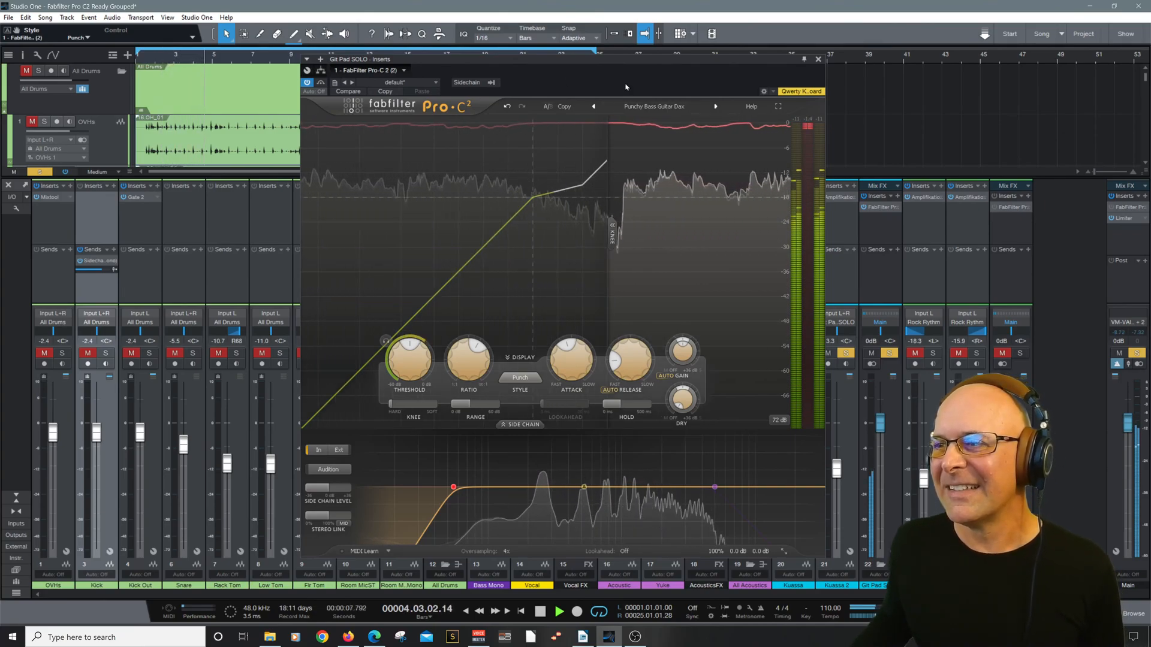
{"action": "mouse_move", "coordinate": [432, 371]}
{"action": "left_mouse_down"}
{"action": "mouse_move", "coordinate": [416, 390]}
{"action": "mouse_move", "coordinate": [418, 378]}
{"action": "left_mouse_up"}
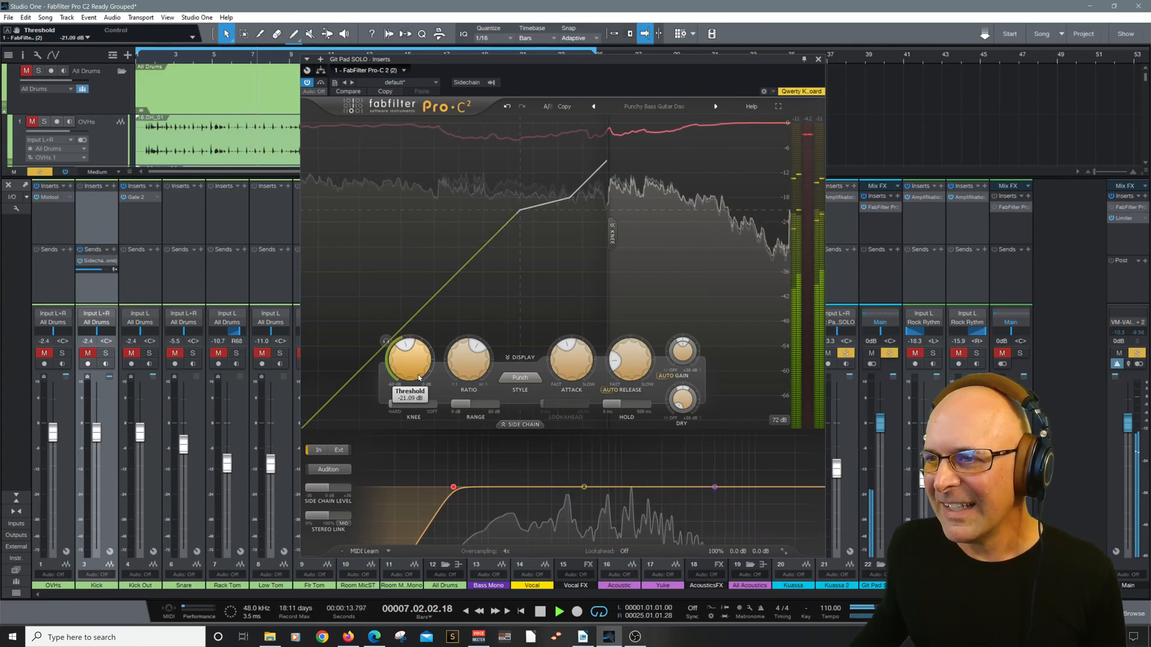
{"action": "key", "text": "space"}
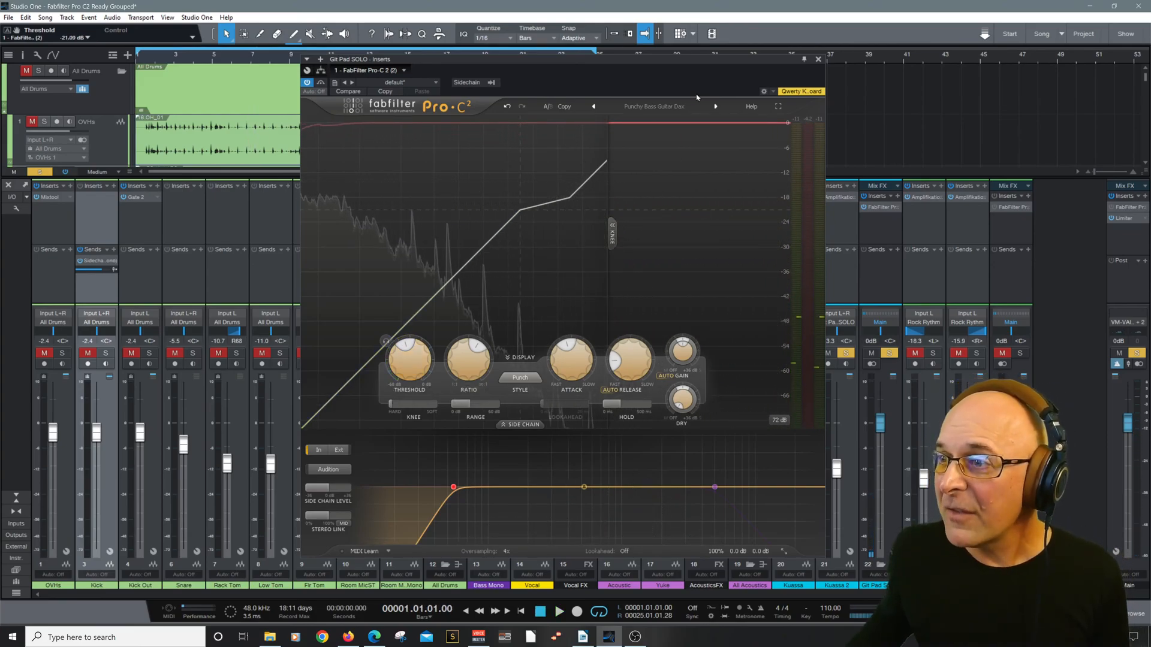
Inspect the Amplifikation 360 guitar rig on the Kuassa 2 channel and close it again.
{"action": "left_click_drag", "start_coordinate": [702, 58], "coordinate": [622, 57]}
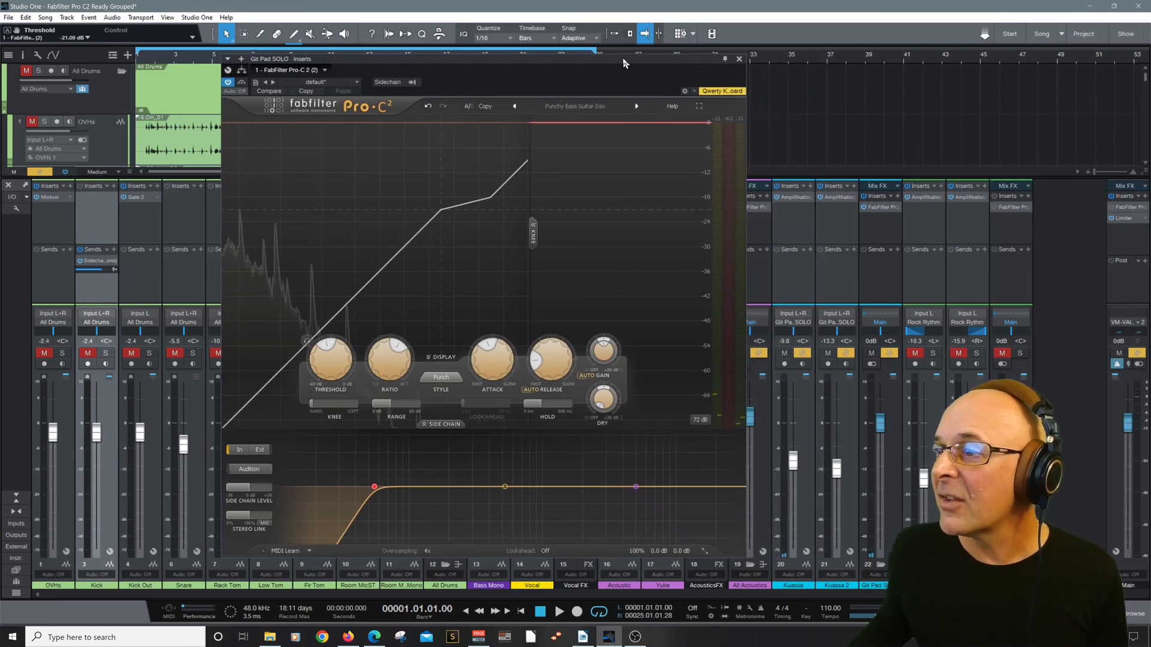
{"action": "left_click", "coordinate": [838, 198]}
{"action": "left_click_drag", "start_coordinate": [1009, 62], "coordinate": [920, 71]}
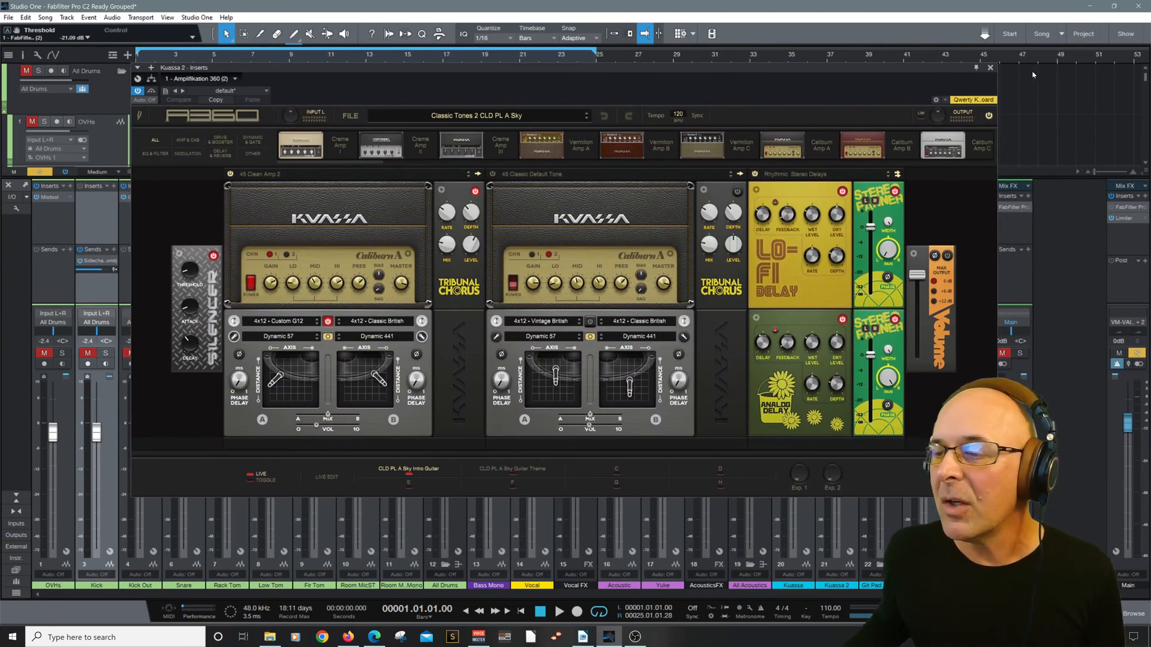
{"action": "left_click", "coordinate": [991, 68]}
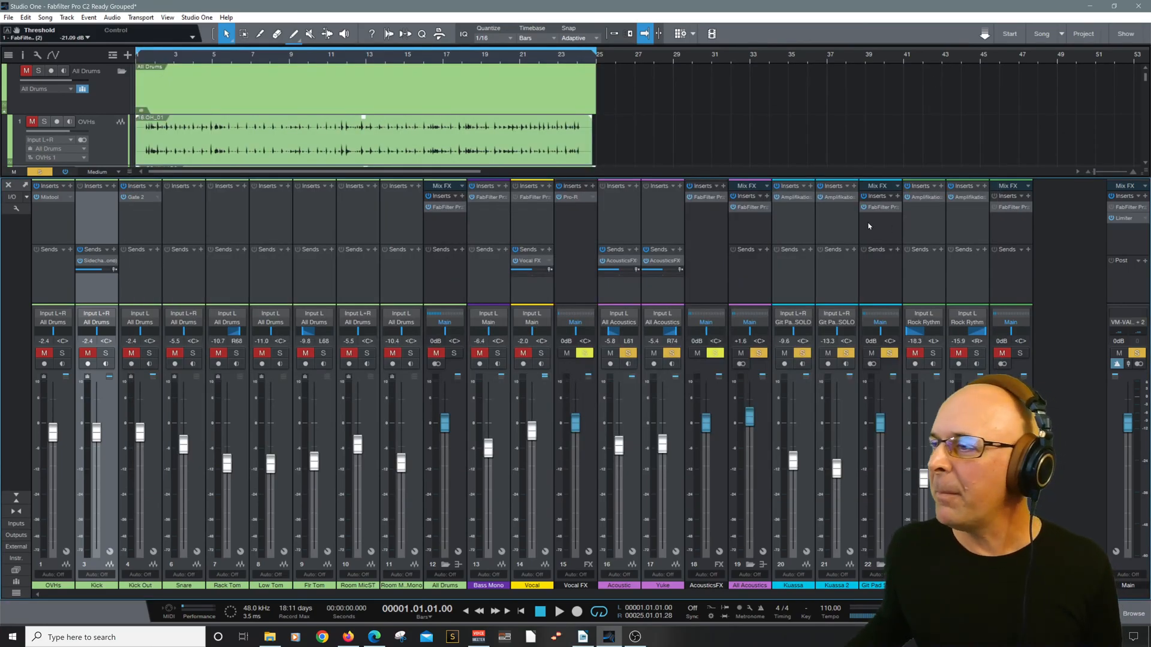
During playback, raise the Git Pad SOLO compressor's side-chain low cut to 140.92 Hz, audition the side chain, and set the hold to 3.35 ms.
{"action": "left_click", "coordinate": [882, 208]}
{"action": "key", "text": "space"}
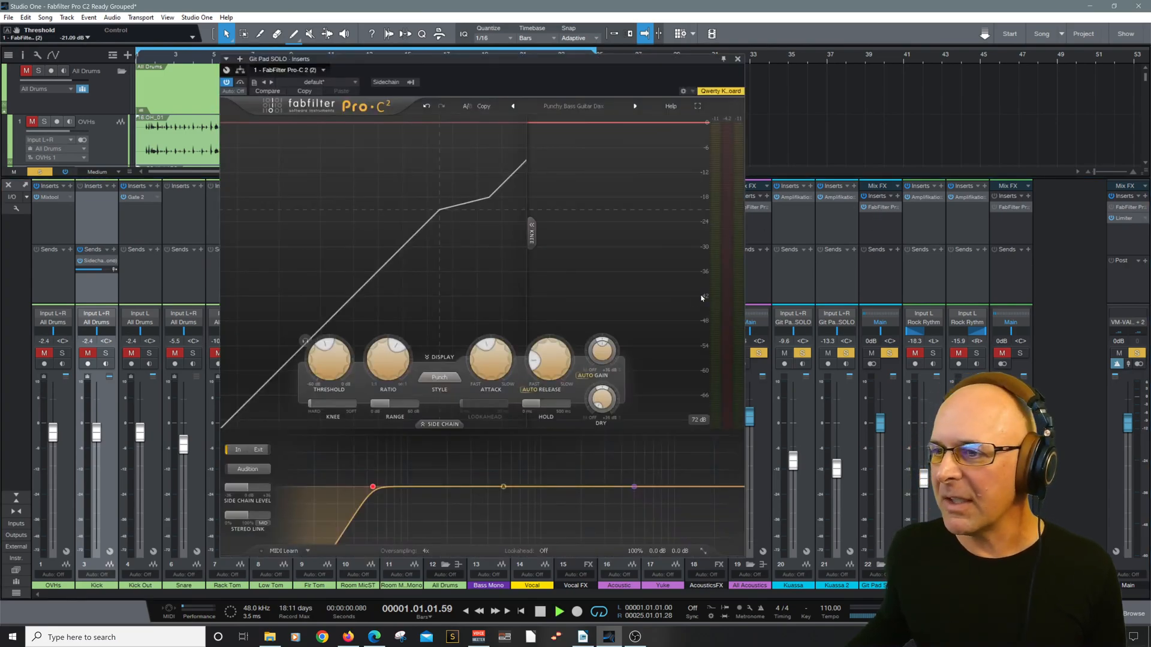
{"action": "left_click_drag", "start_coordinate": [555, 59], "coordinate": [611, 53]}
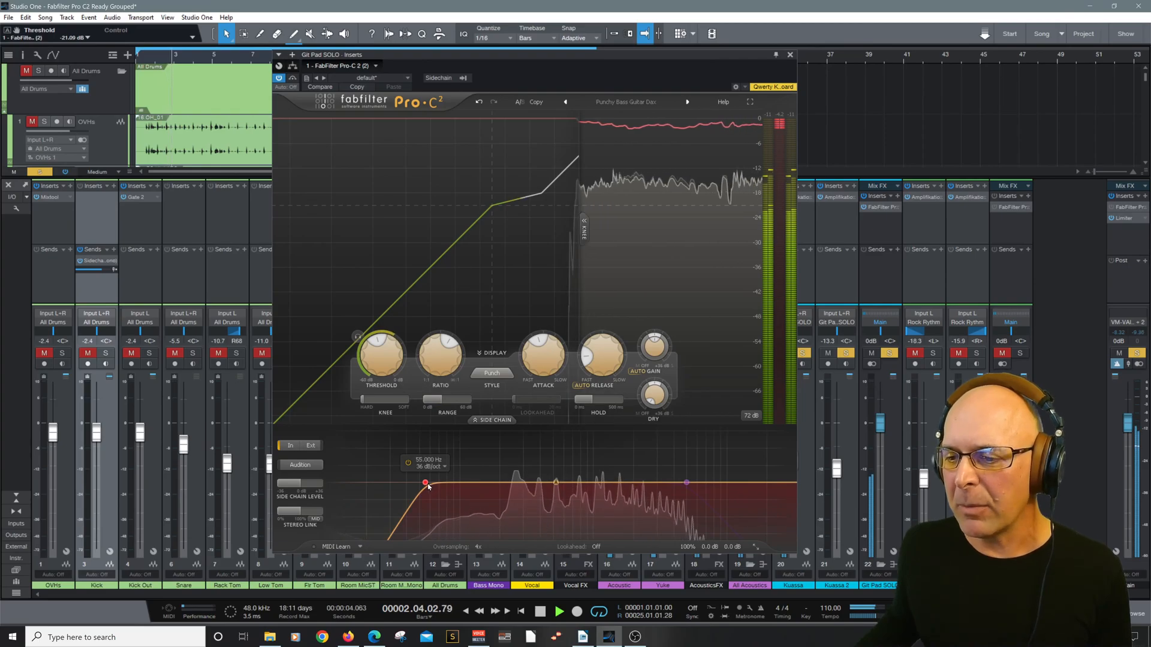
{"action": "left_click_drag", "start_coordinate": [426, 483], "coordinate": [481, 495]}
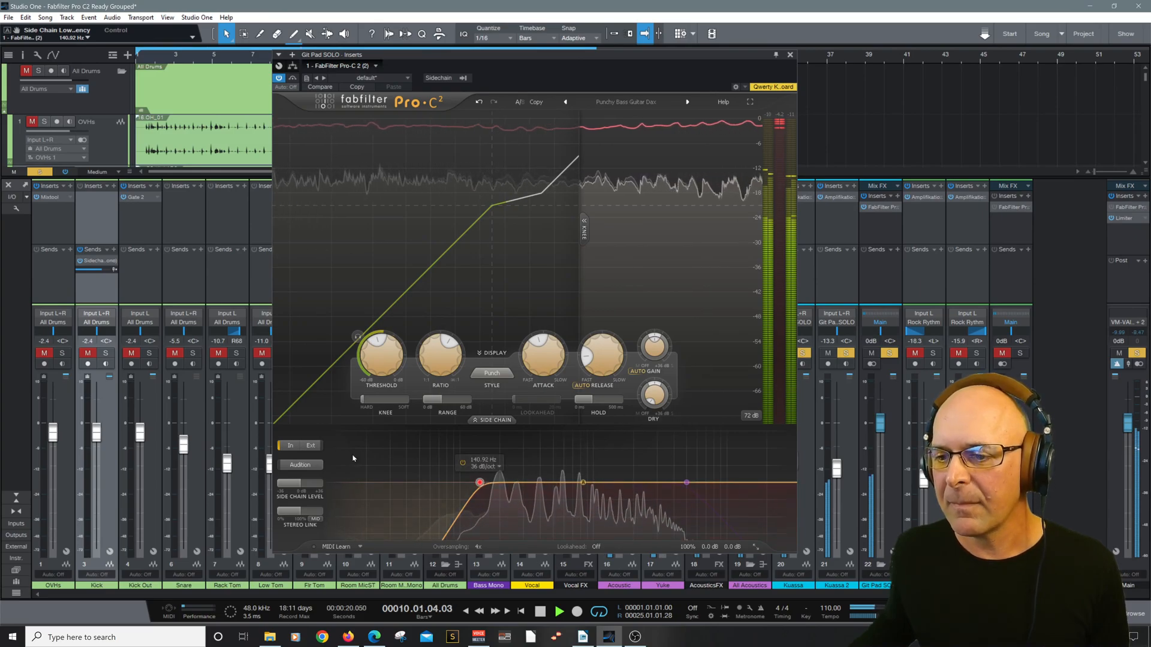
{"action": "left_click", "coordinate": [305, 465]}
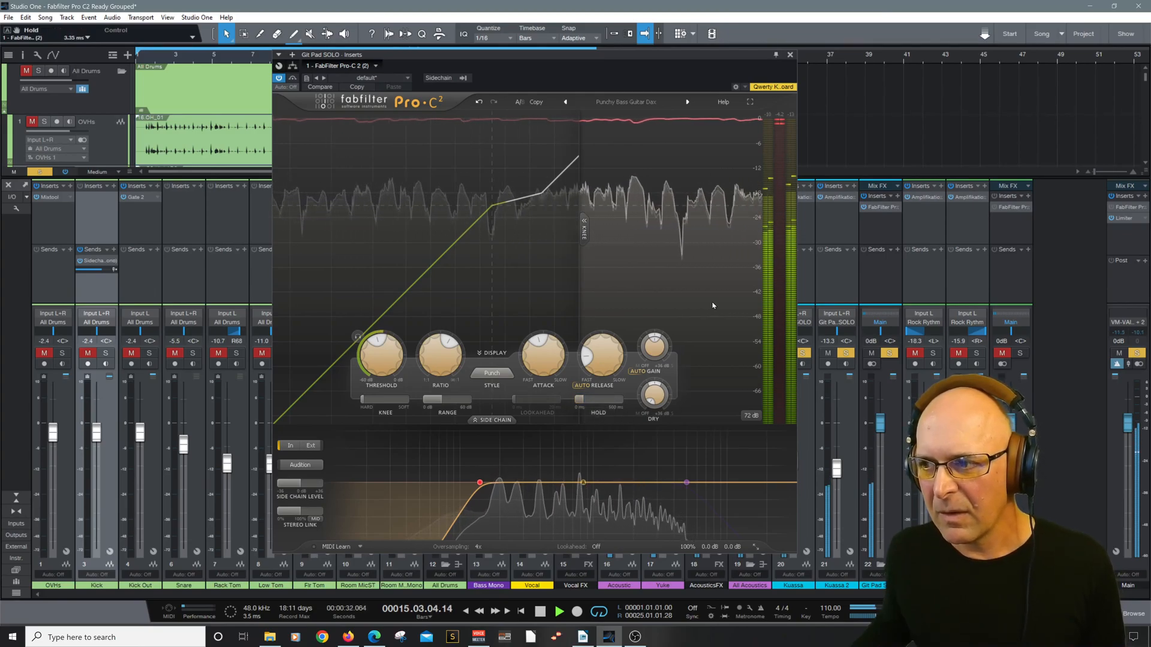
{"action": "key", "text": "space"}
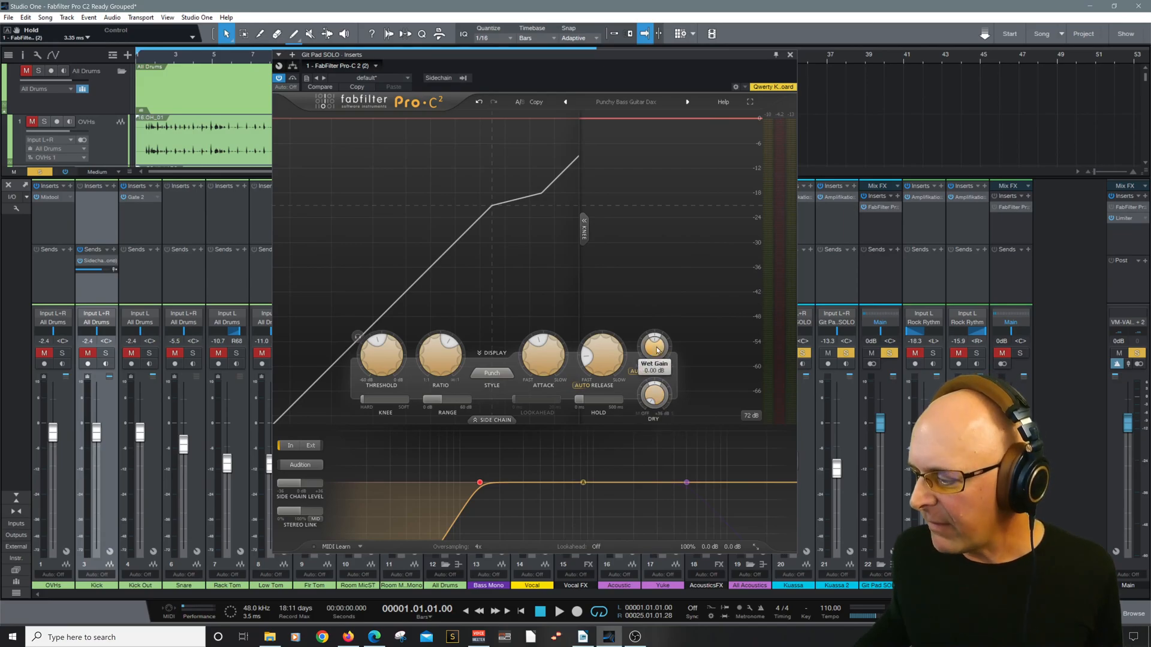
During playback, try the Git Pad SOLO compressor's wet gain at -7.31 dB and reset it to 0 dB.
{"action": "mouse_move", "coordinate": [657, 350]}
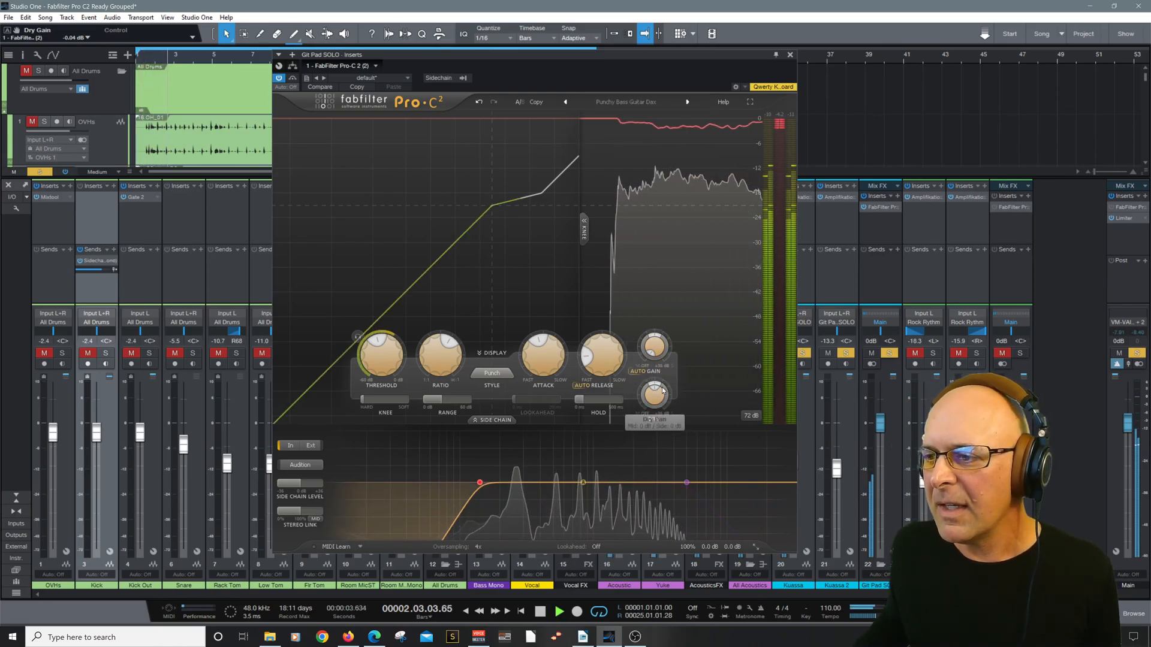
{"action": "left_click_drag", "start_coordinate": [654, 352], "coordinate": [645, 304]}
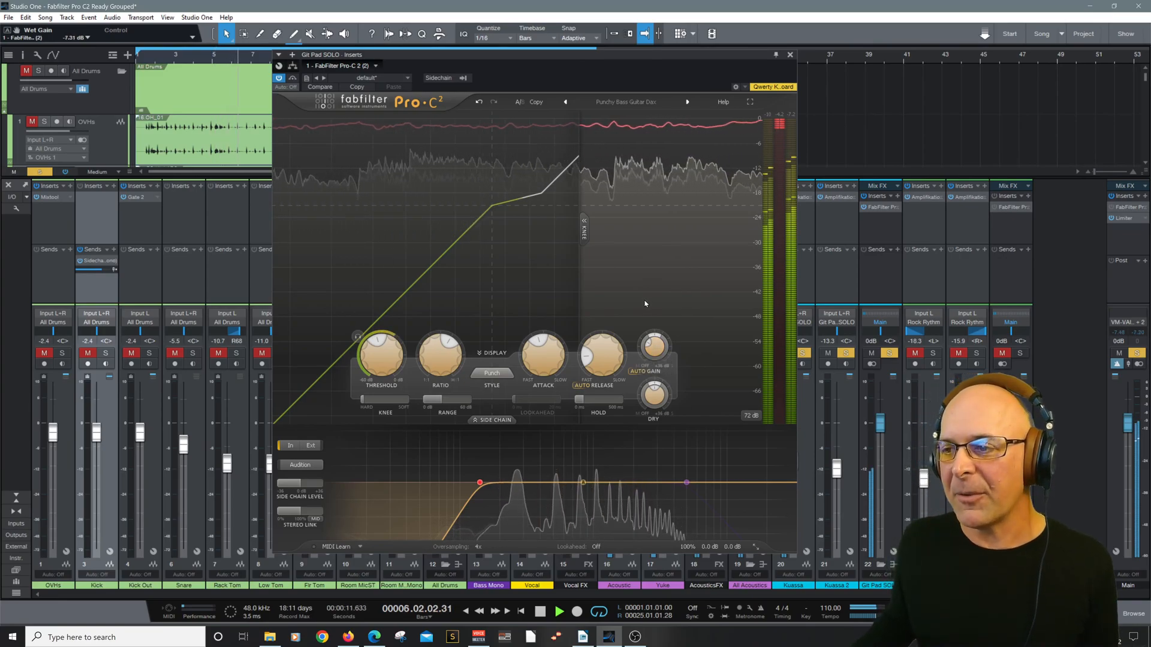
{"action": "double_click", "coordinate": [657, 347]}
{"action": "key", "text": "space"}
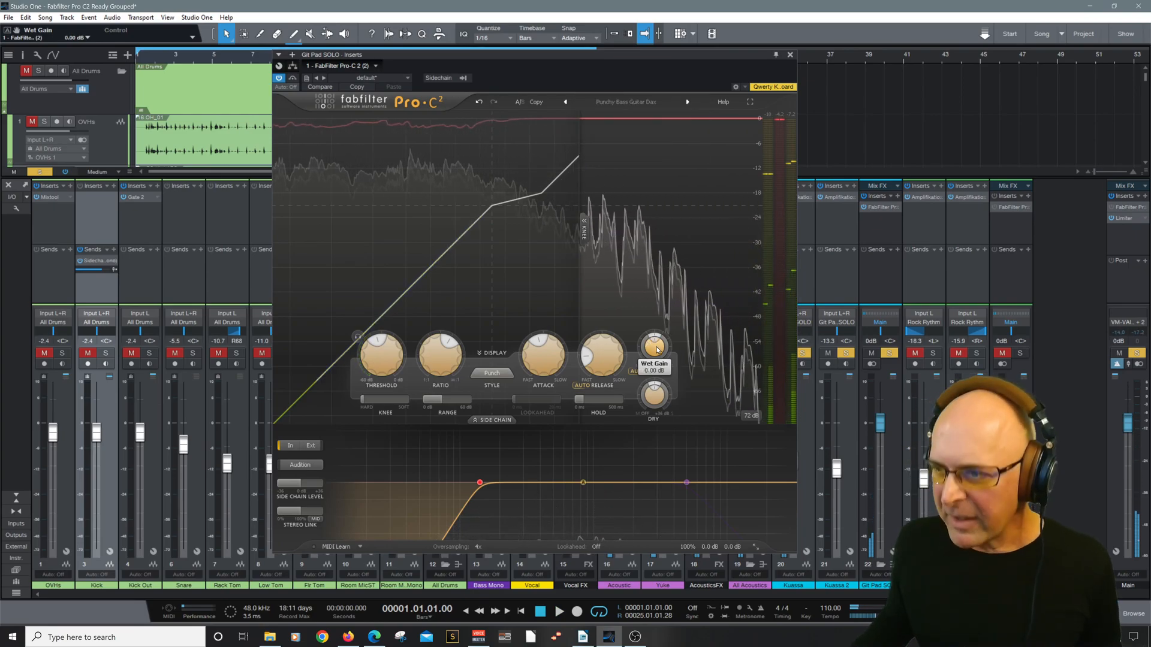
Reset the Git Pad SOLO compressor's dry gain and bring its wet gain to -7.26 dB during playback.
{"action": "double_click", "coordinate": [655, 396]}
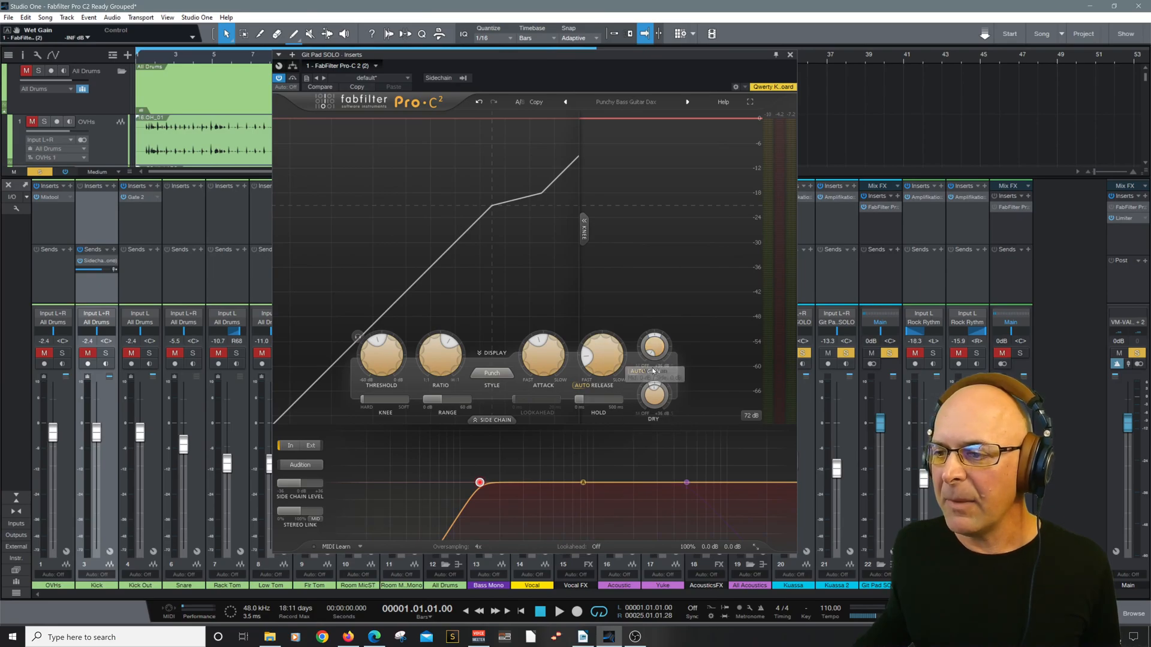
{"action": "mouse_move", "coordinate": [659, 356]}
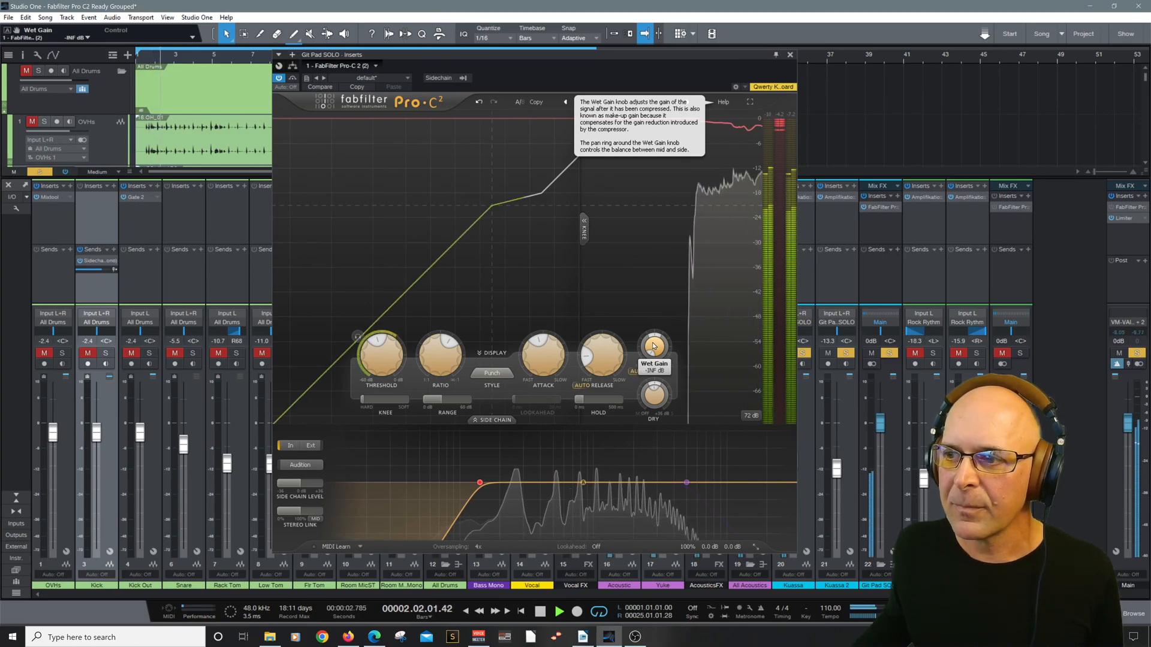
{"action": "left_click_drag", "start_coordinate": [653, 343], "coordinate": [656, 291]}
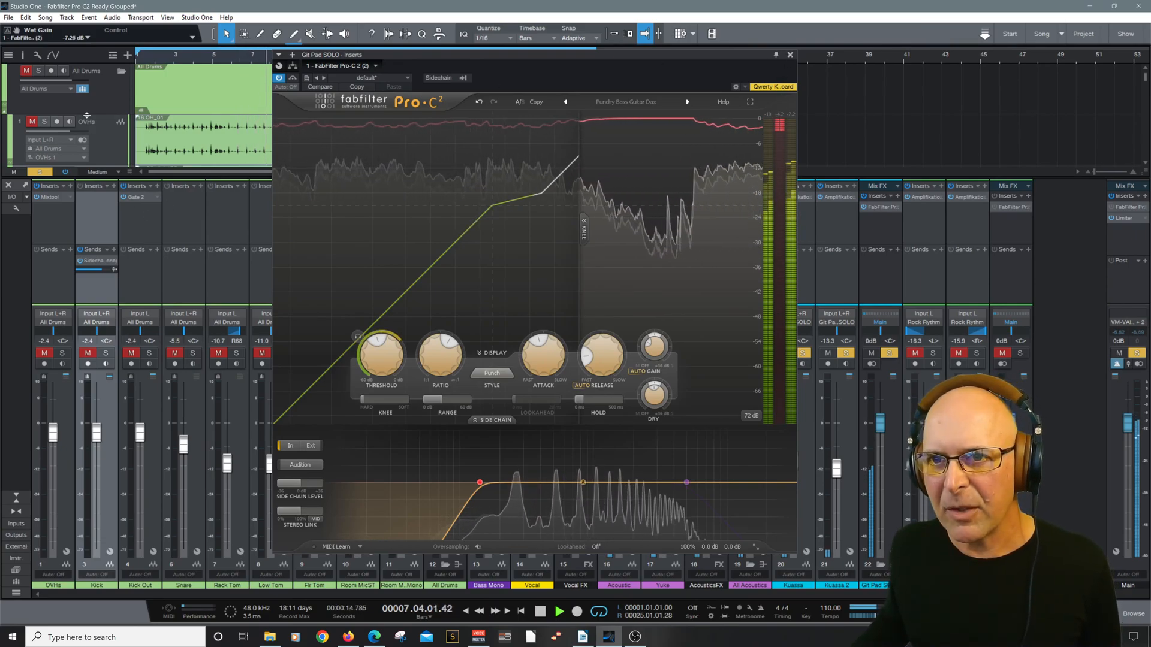
Solo the All Drums folder track and lower the Git Pad SOLO bus fader to -1.5 dB during playback.
{"action": "left_click", "coordinate": [39, 72]}
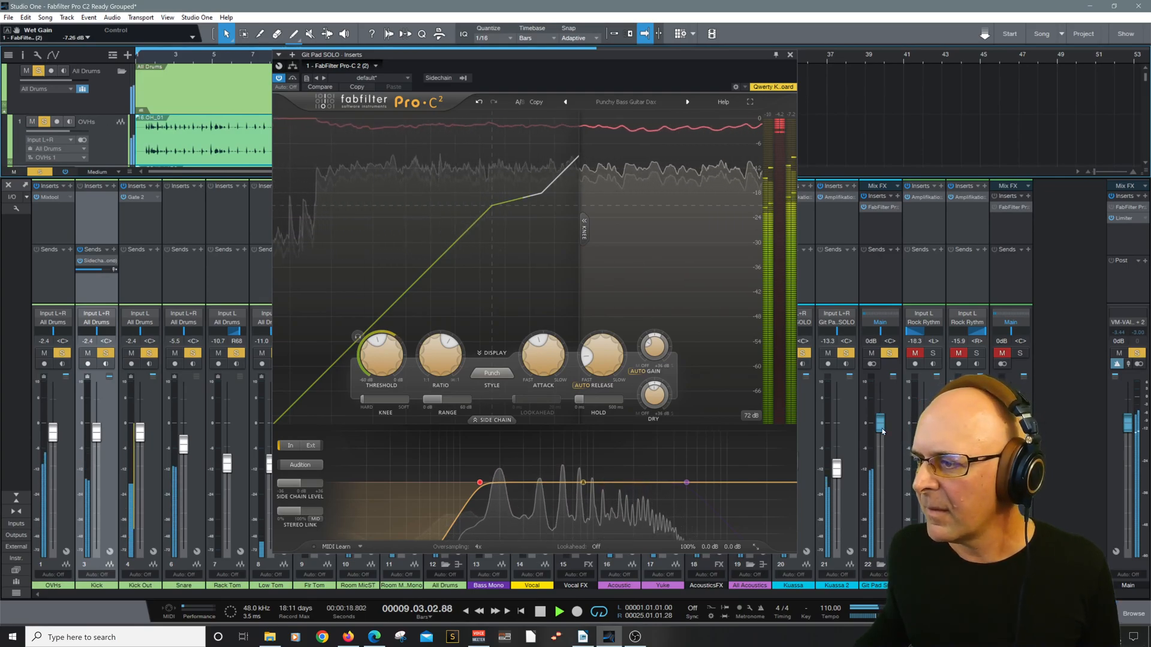
{"action": "left_click_drag", "start_coordinate": [882, 430], "coordinate": [883, 434]}
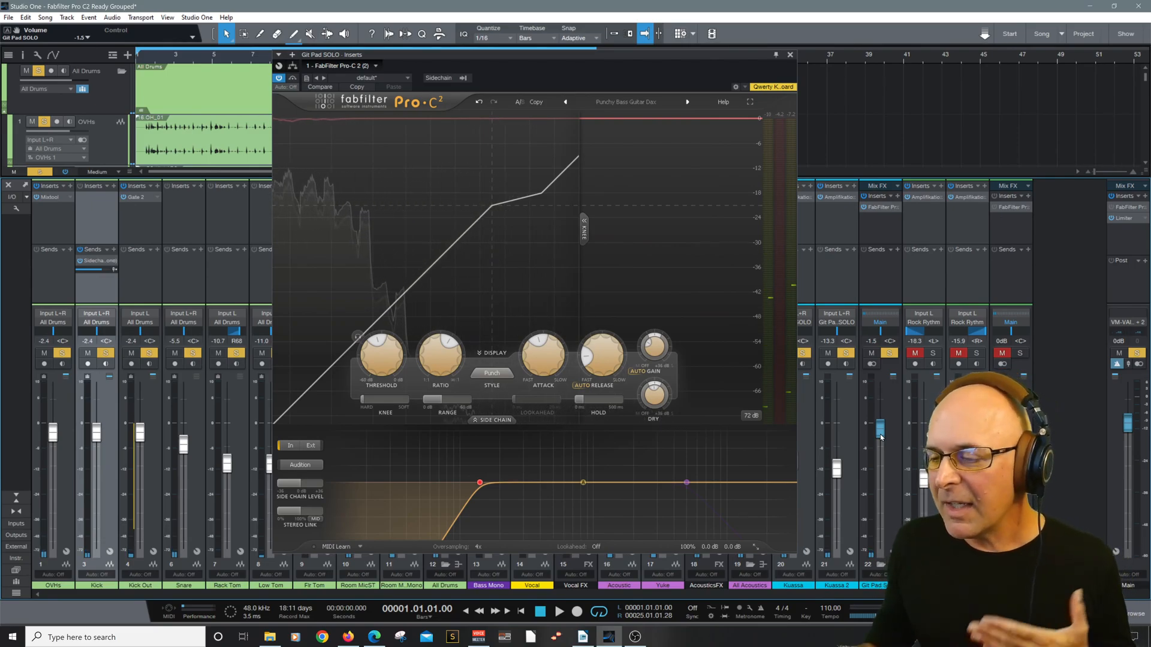
{"action": "mouse_move", "coordinate": [657, 349]}
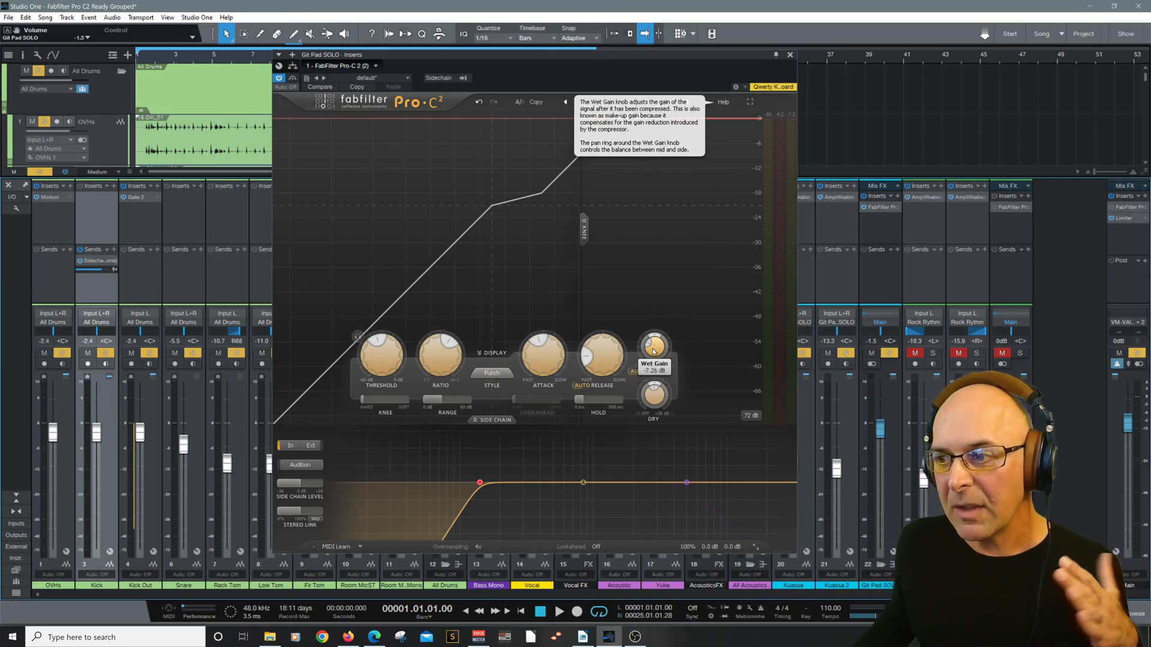
{"action": "mouse_move", "coordinate": [658, 409]}
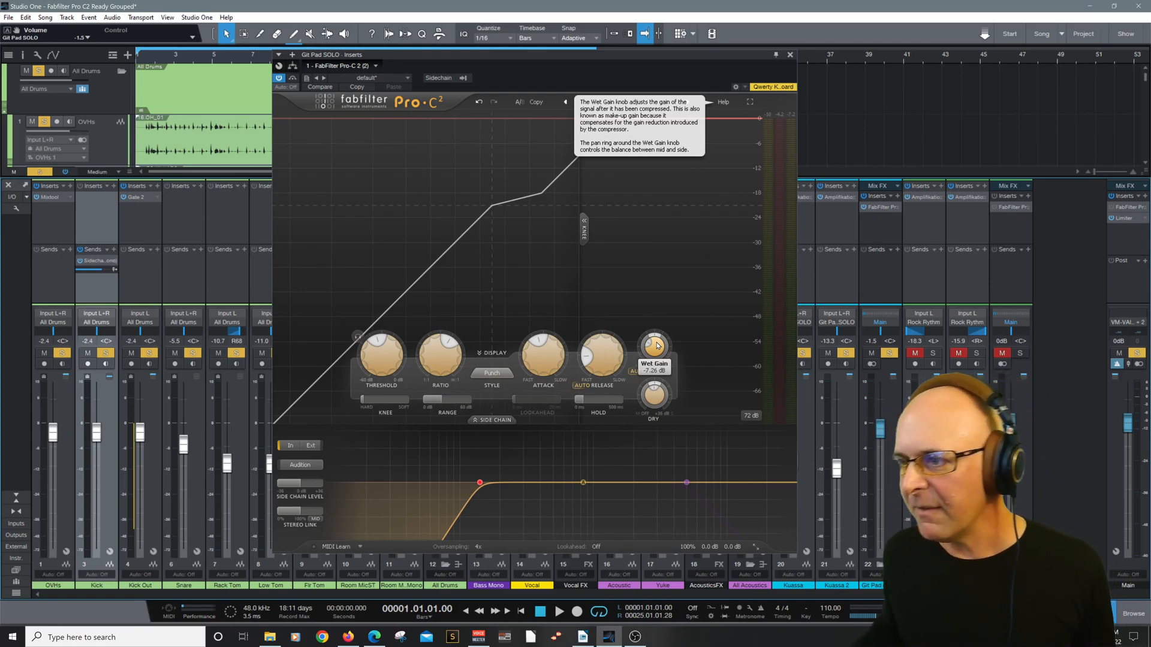
Unmute the Rock Rythm bus and load the Guitar preset Low False Tone Fix bM in its compressor.
{"action": "left_click", "coordinate": [790, 56]}
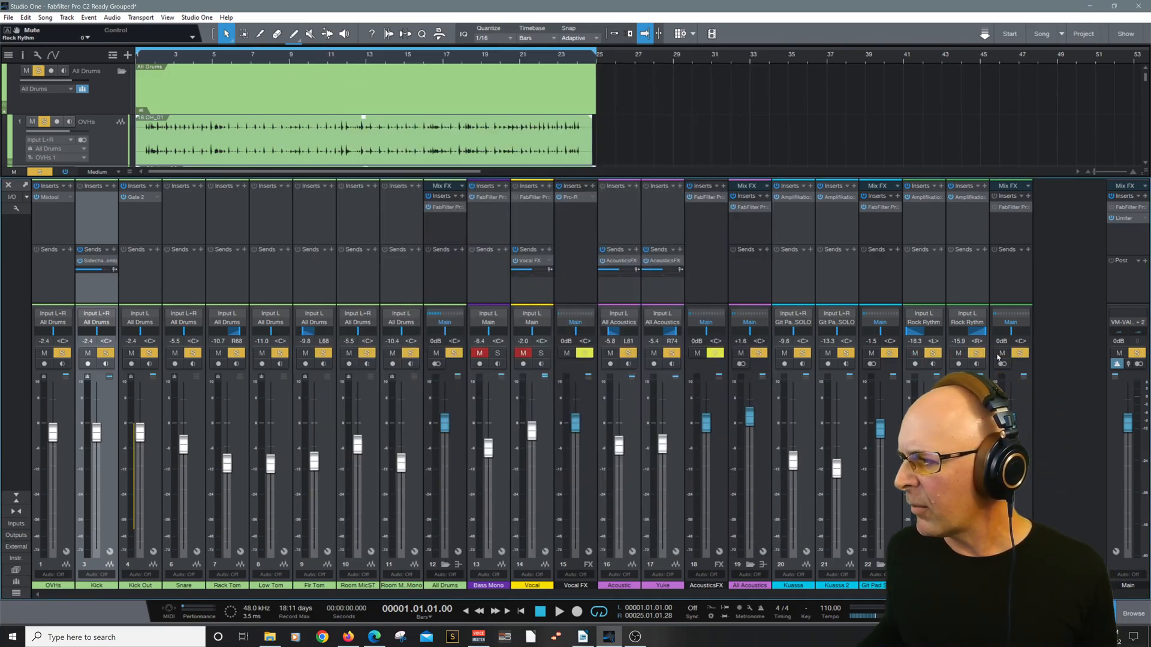
{"action": "left_click", "coordinate": [1007, 208]}
{"action": "left_click_drag", "start_coordinate": [635, 125], "coordinate": [581, 97]}
{"action": "left_click", "coordinate": [689, 146]}
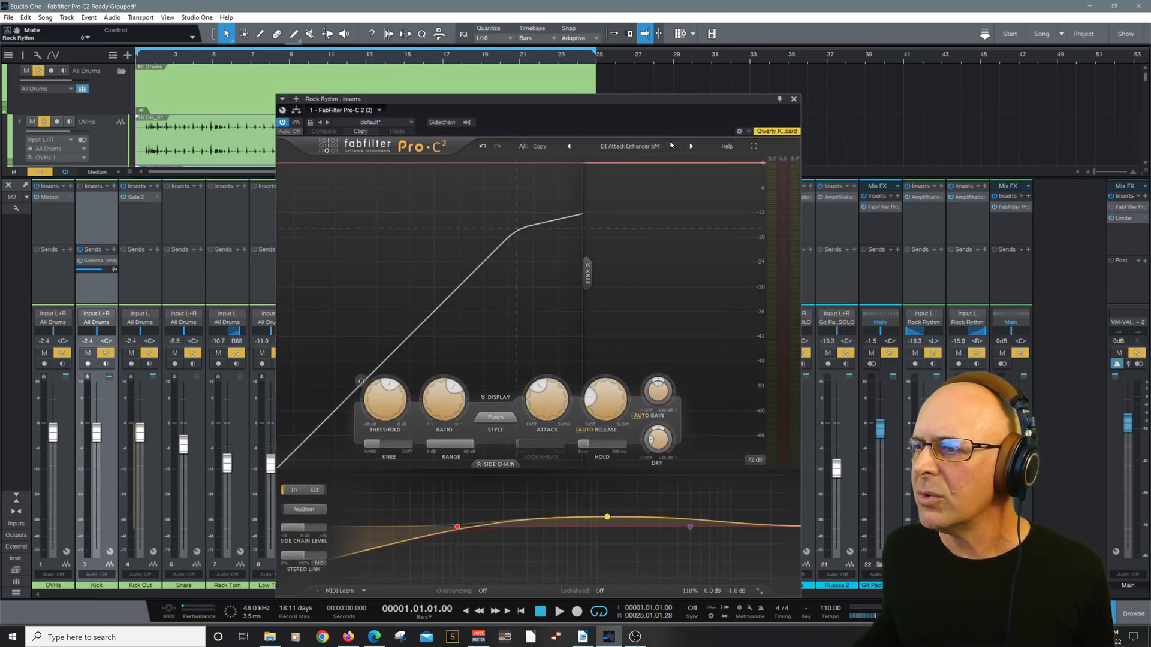
{"action": "left_click", "coordinate": [649, 146]}
{"action": "mouse_move", "coordinate": [637, 179]}
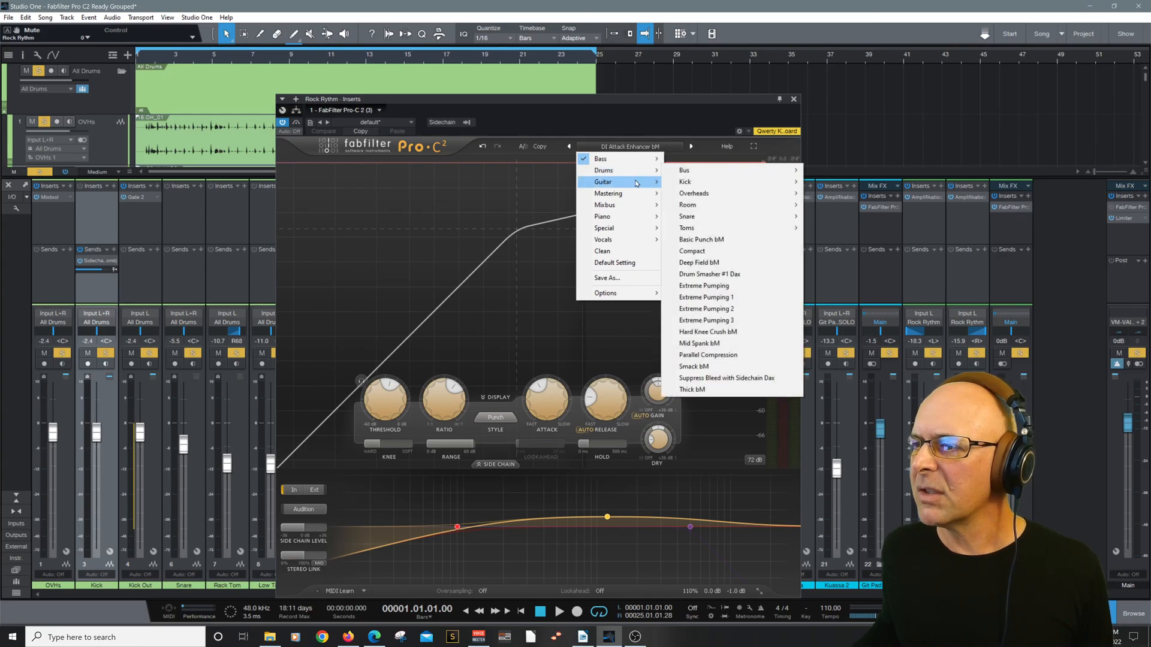
{"action": "left_click", "coordinate": [710, 193]}
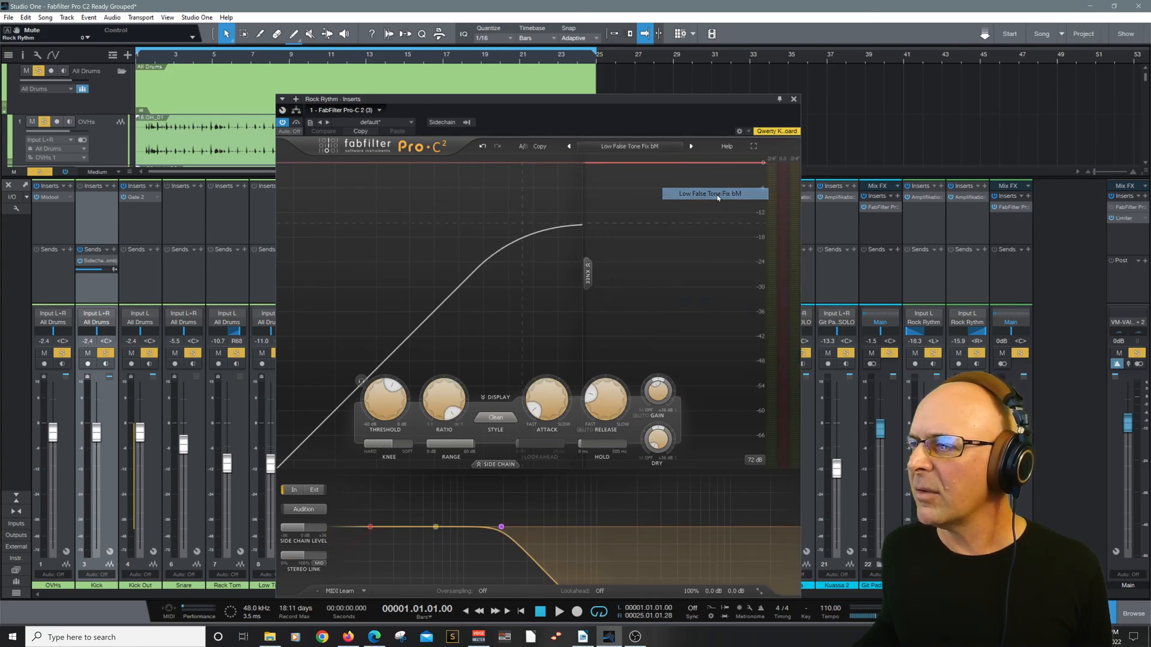
{"action": "left_click_drag", "start_coordinate": [644, 106], "coordinate": [637, 70]}
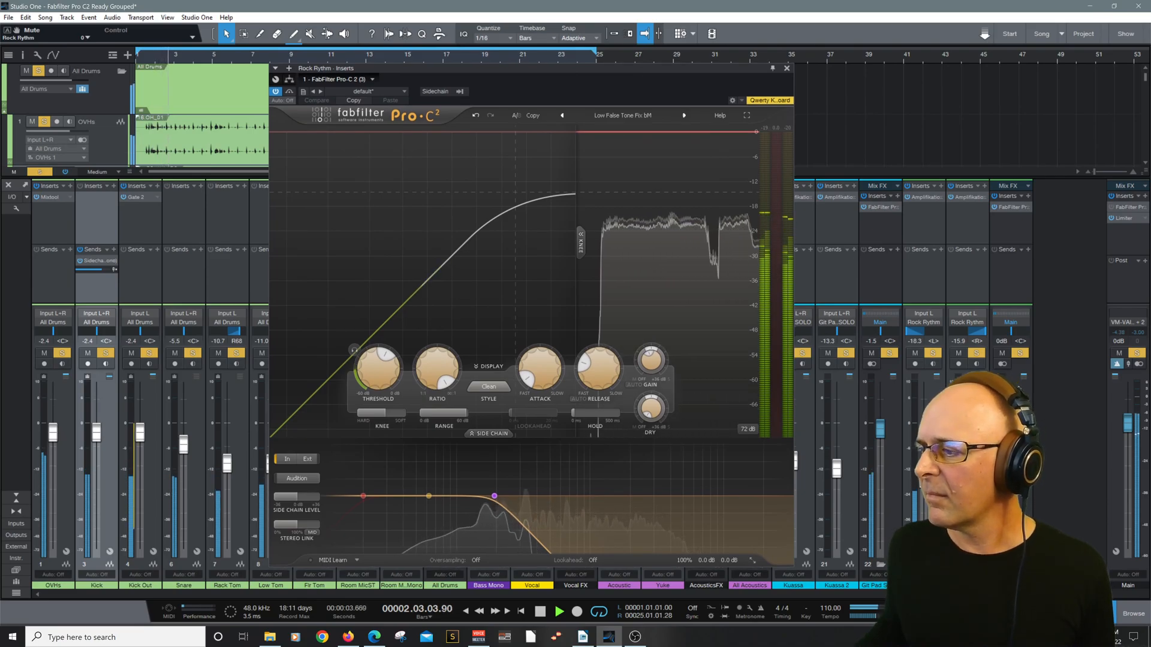
During playback, set the rhythm guitar faders to -14.6 and -13.0 dB and the Rock Rythm compressor's threshold to -20.01 dB.
{"action": "left_click_drag", "start_coordinate": [923, 480], "coordinate": [967, 469]}
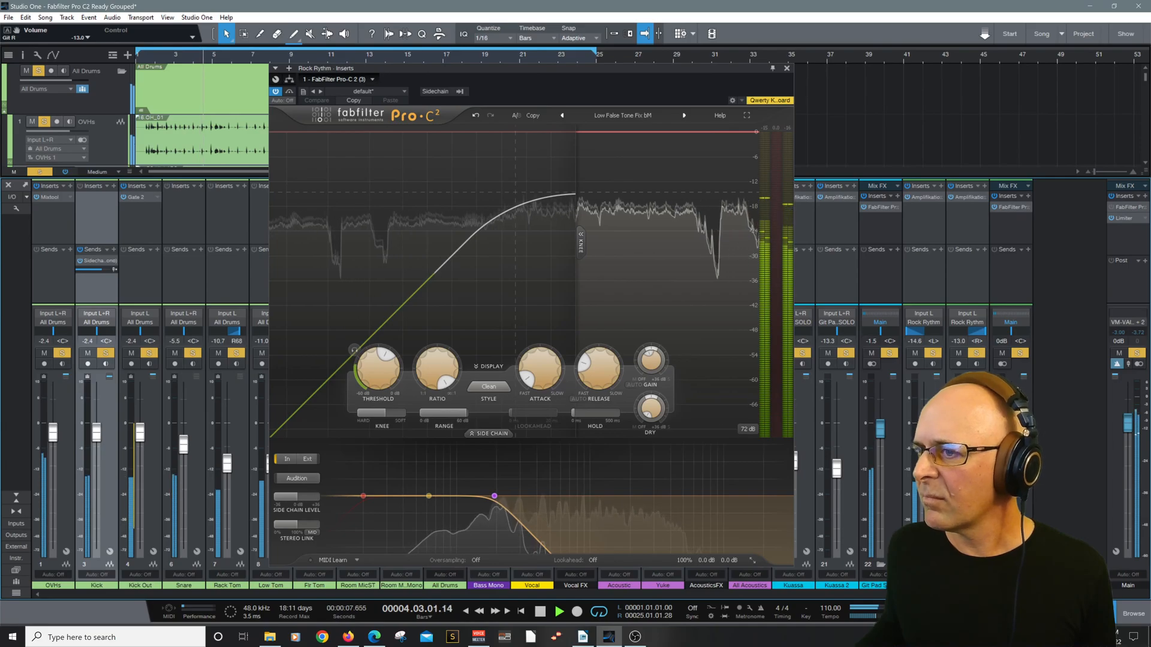
{"action": "mouse_move", "coordinate": [381, 389]}
{"action": "left_mouse_down"}
{"action": "mouse_move", "coordinate": [385, 404]}
{"action": "mouse_move", "coordinate": [385, 394]}
{"action": "left_mouse_up"}
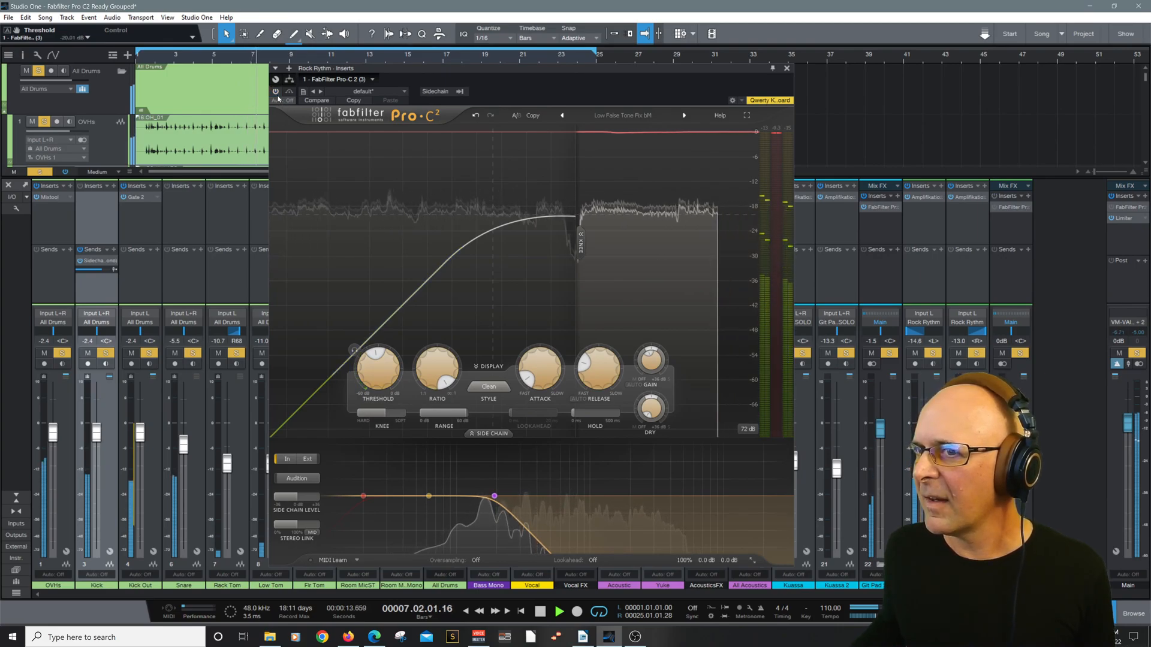
{"action": "key", "text": "space"}
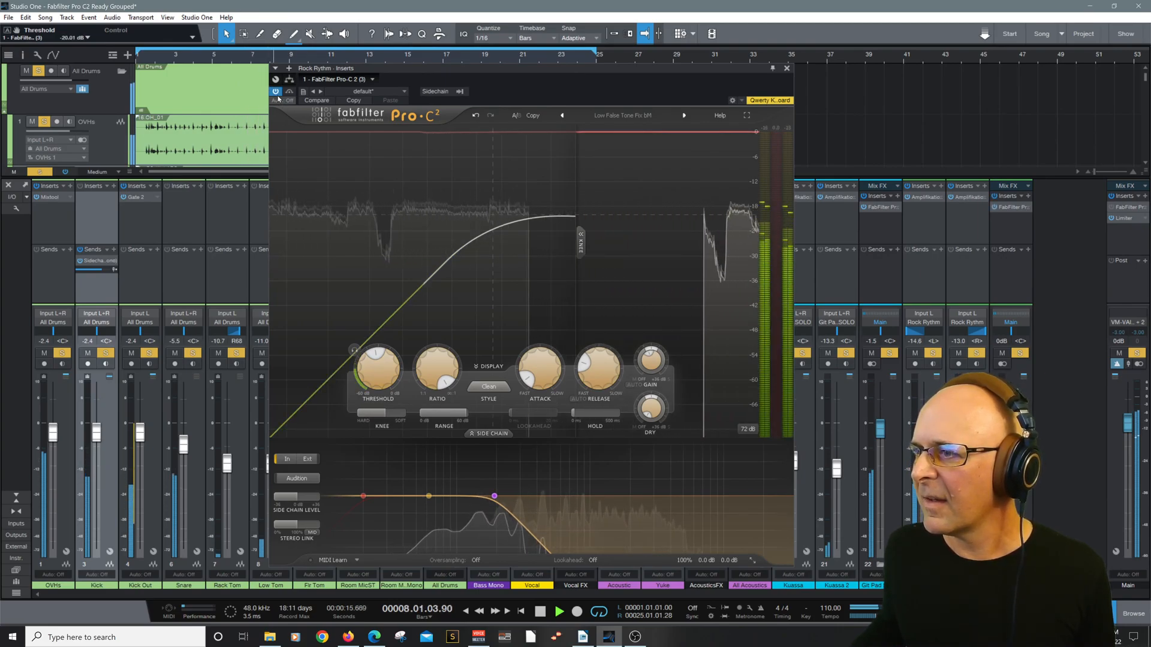
{"action": "left_click", "coordinate": [787, 69]}
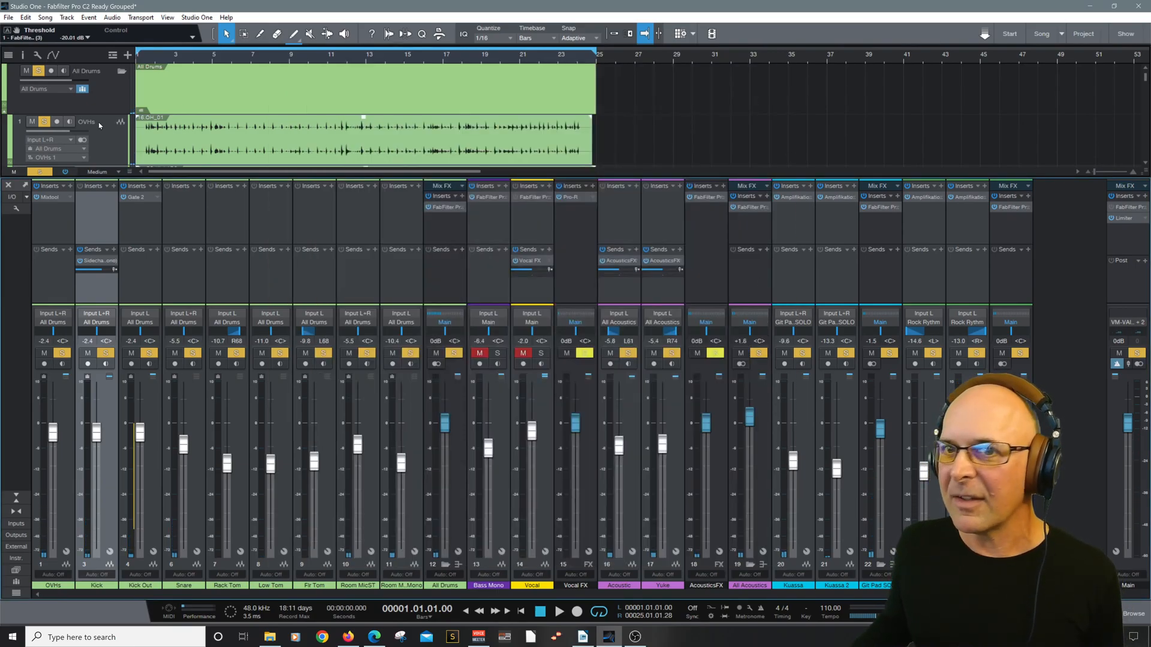
Clear the track solos and mutes and place the playhead in bar 8, just before the vocal clips.
{"action": "left_click", "coordinate": [42, 172]}
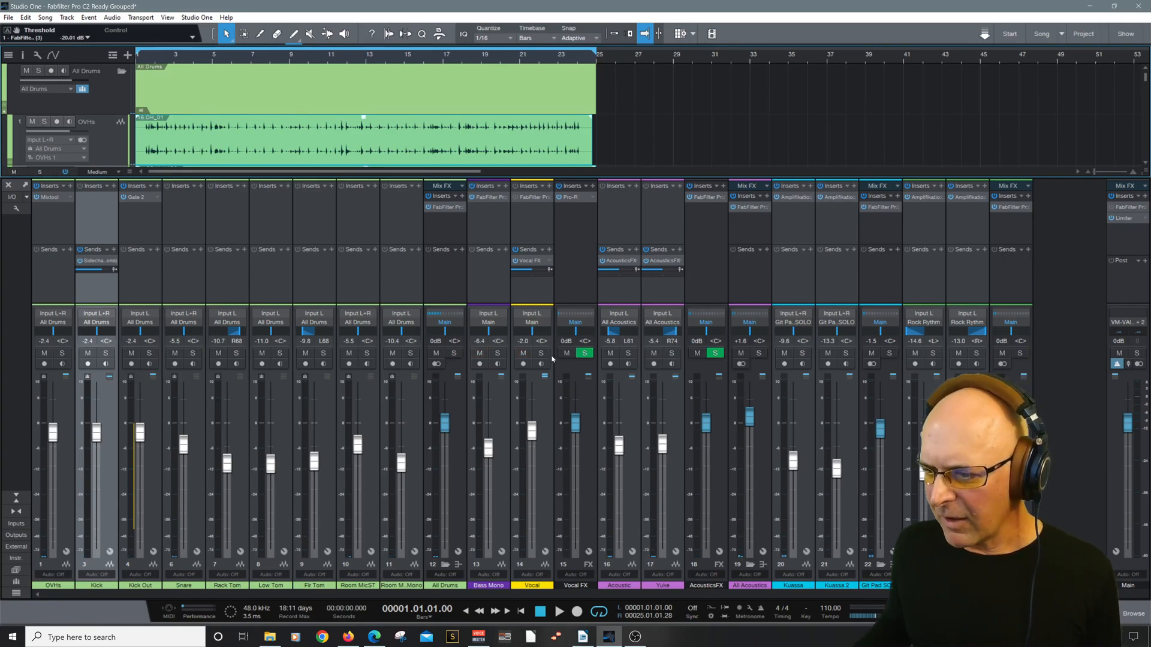
{"action": "scroll", "coordinate": [231, 136], "scroll_direction": "down", "scroll_amount": 10}
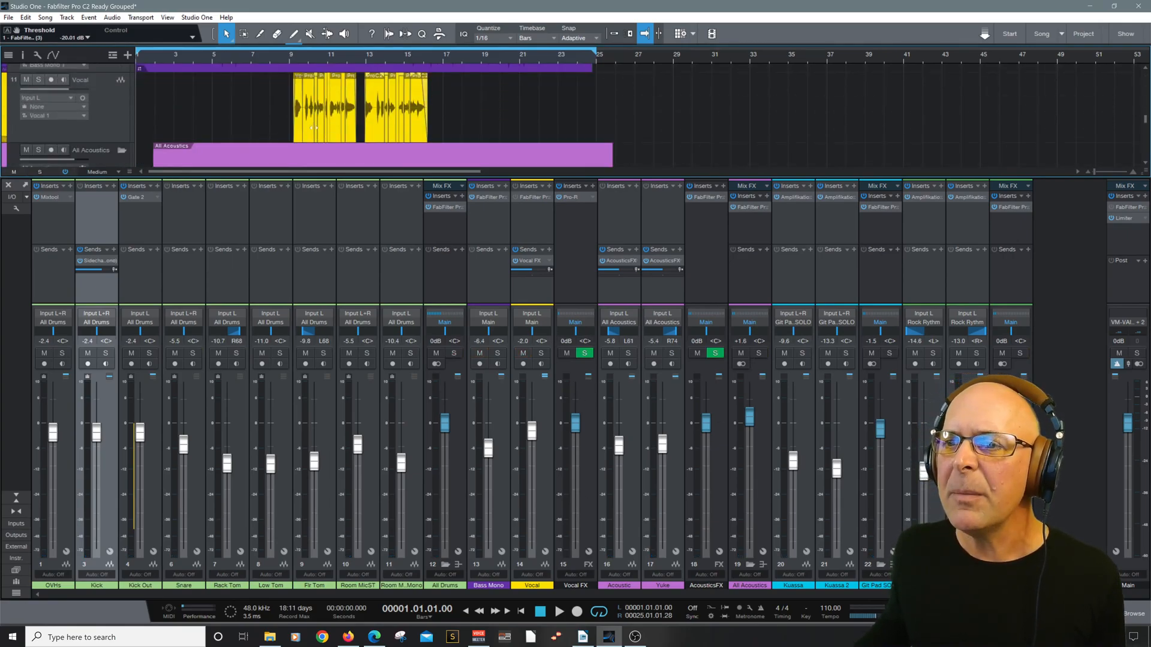
{"action": "scroll", "coordinate": [292, 67], "scroll_direction": "up", "scroll_amount": 3}
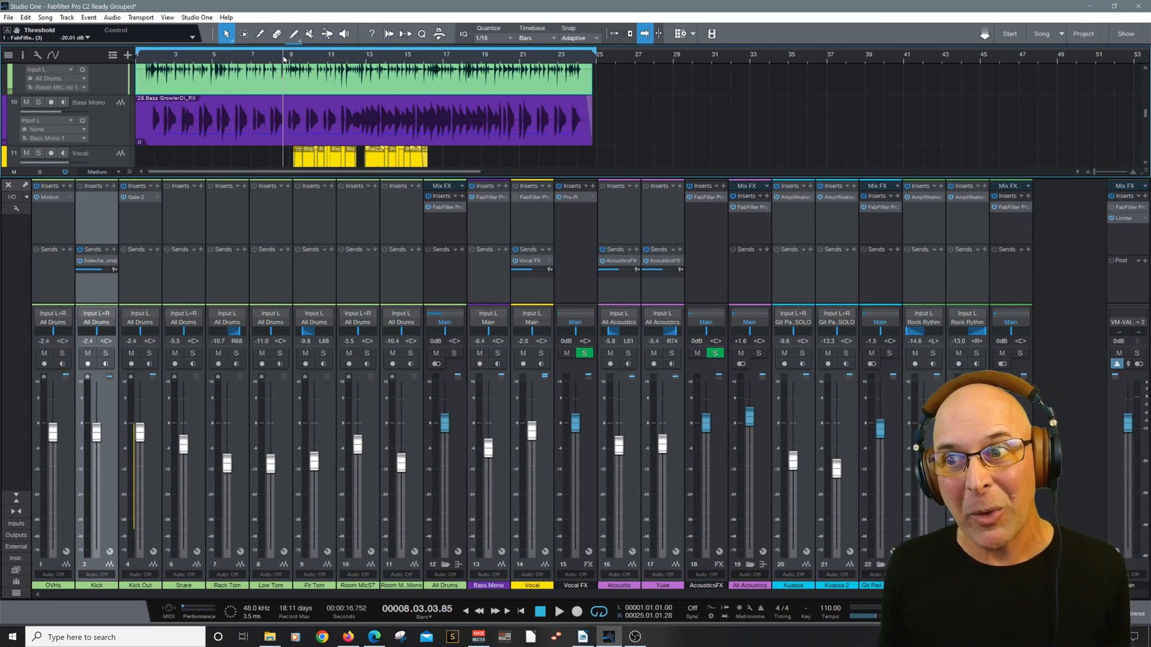
Open the Vocal channel's compressor and listen to its Pro Voice Over bM preset in the full mix.
{"action": "left_click", "coordinate": [527, 198]}
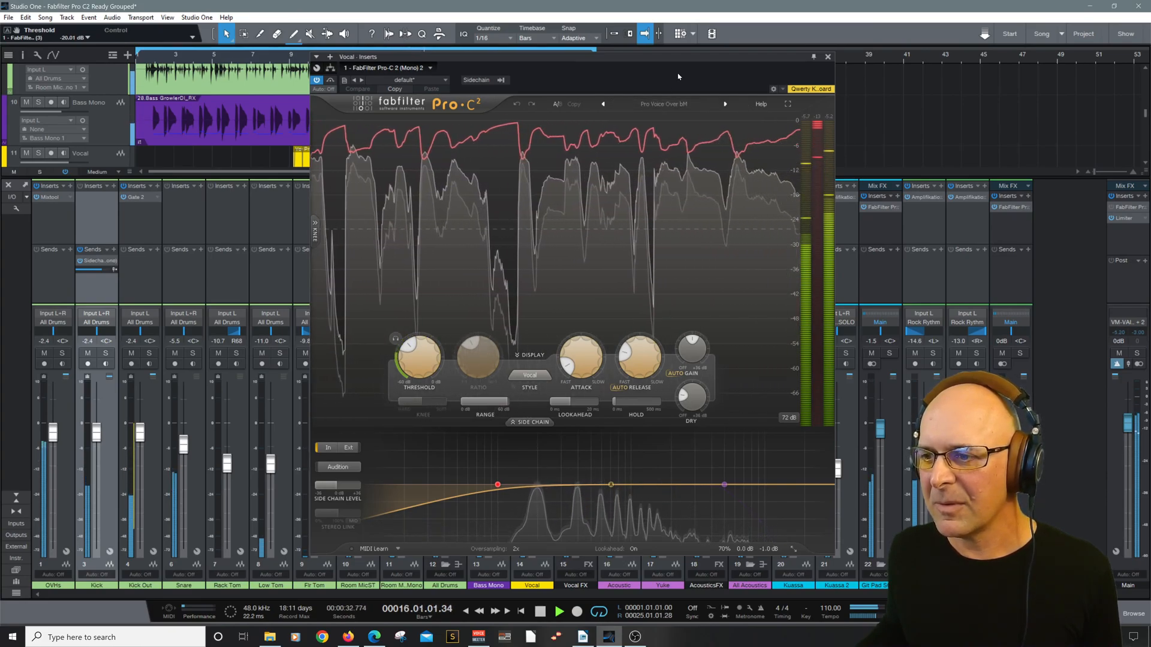
{"action": "key", "text": "space"}
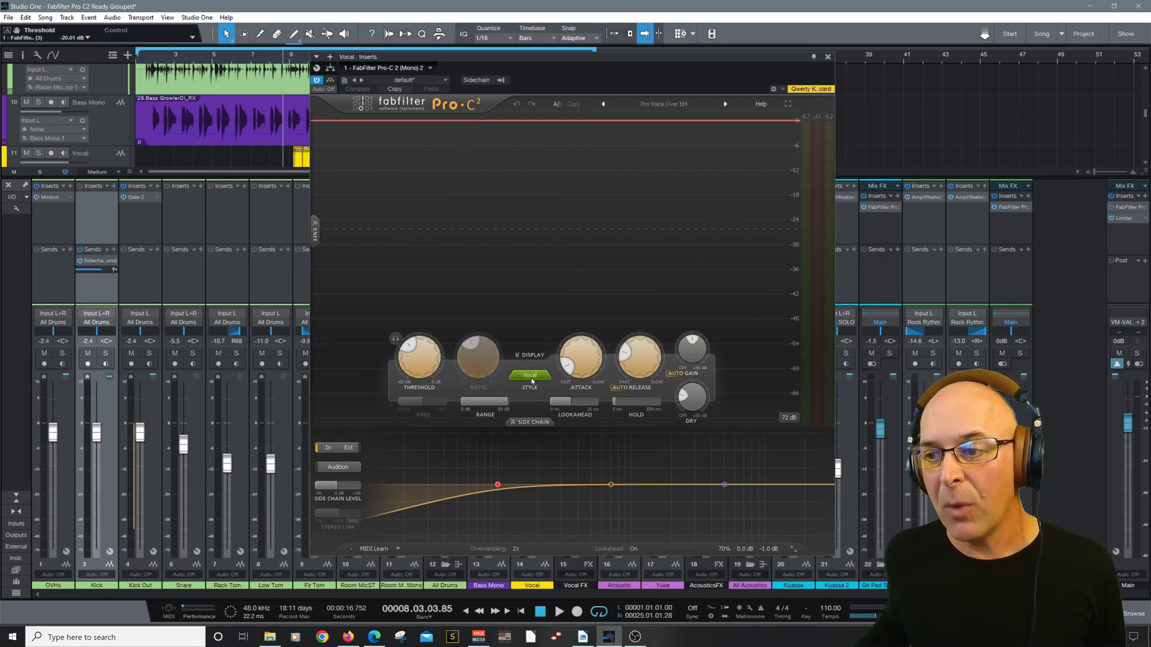
{"action": "mouse_move", "coordinate": [493, 397]}
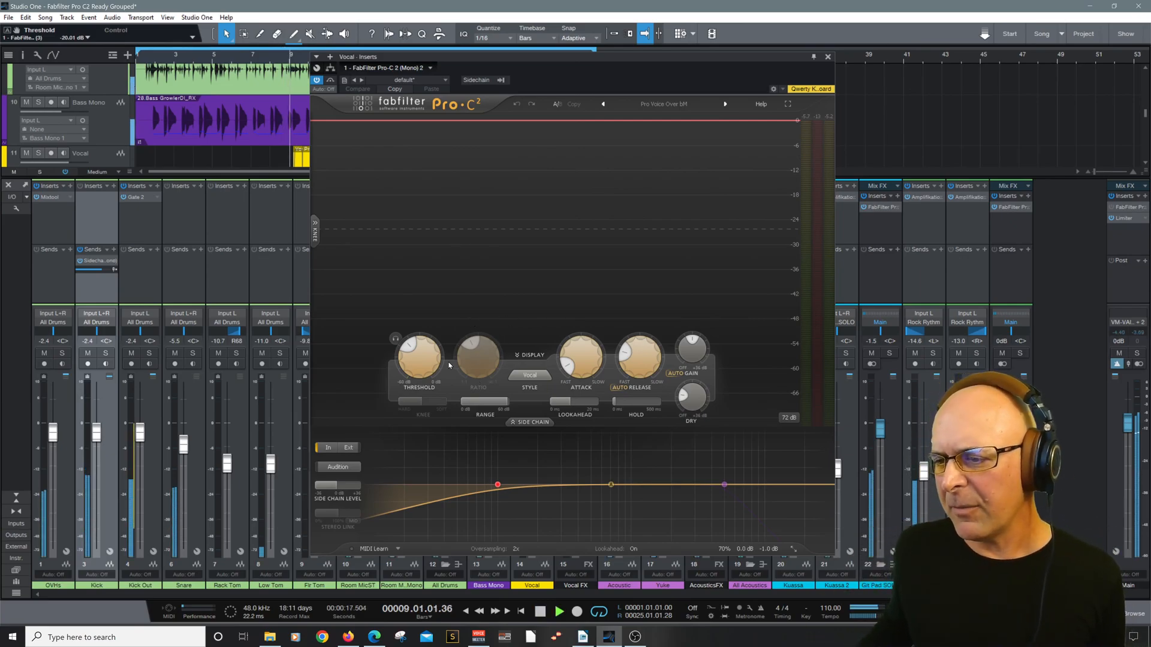
During playback, lower the Vocal compressor's threshold to about -30 dB and set its release to 18.0%.
{"action": "left_click_drag", "start_coordinate": [418, 362], "coordinate": [418, 370]}
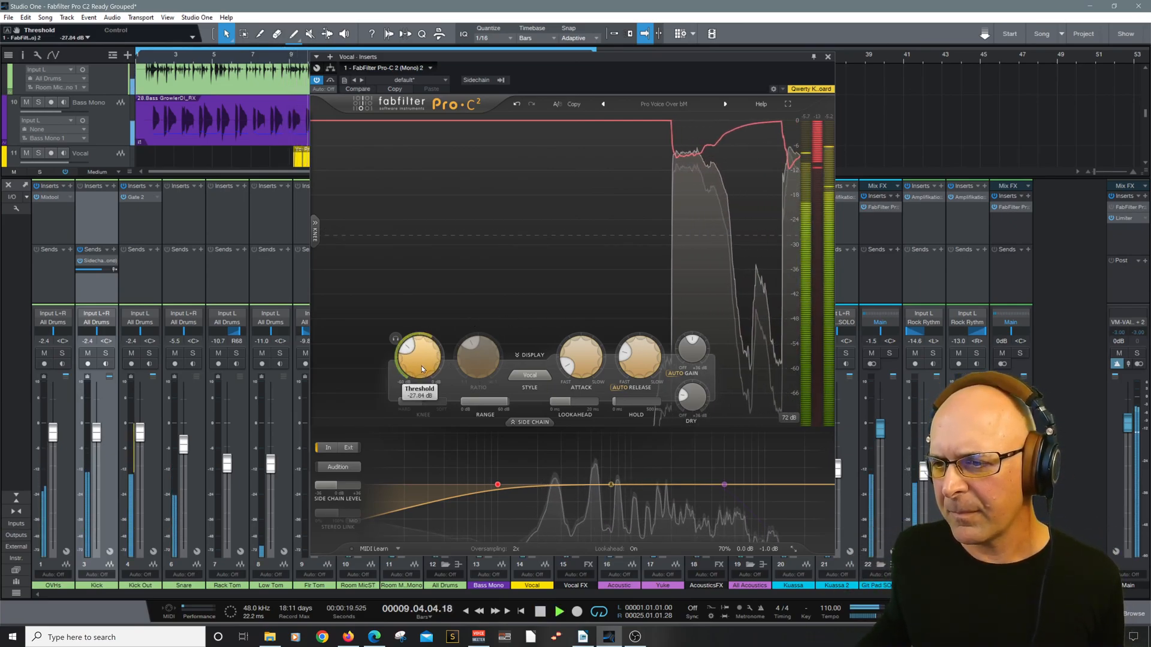
{"action": "mouse_move", "coordinate": [580, 362]}
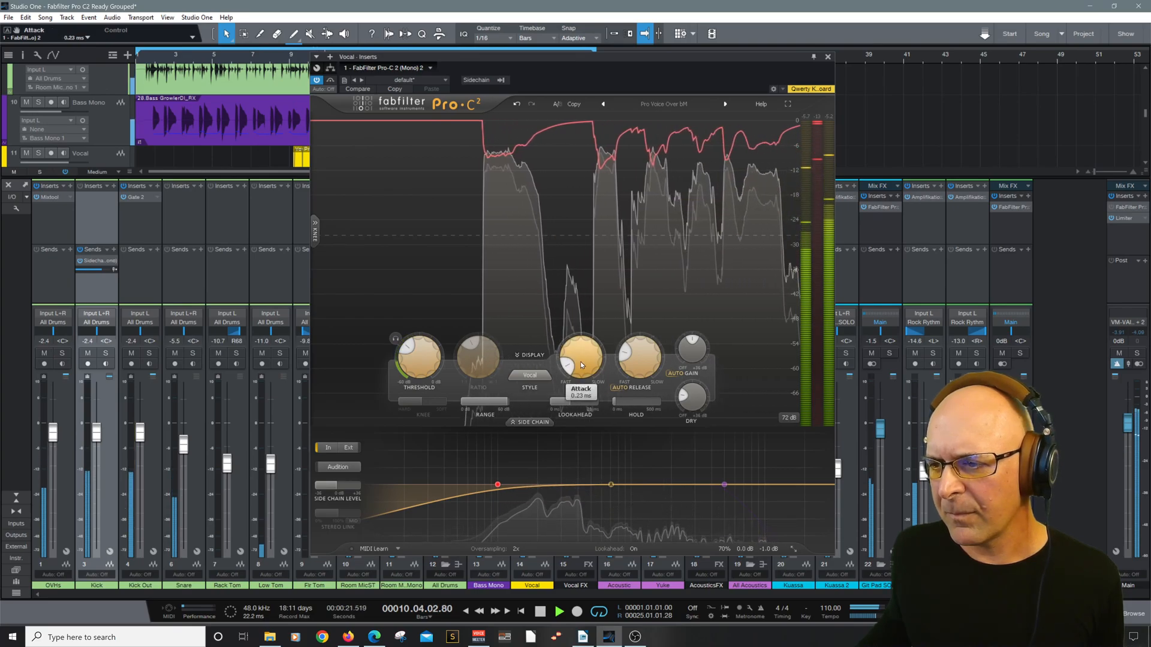
{"action": "left_click_drag", "start_coordinate": [635, 363], "coordinate": [635, 371]}
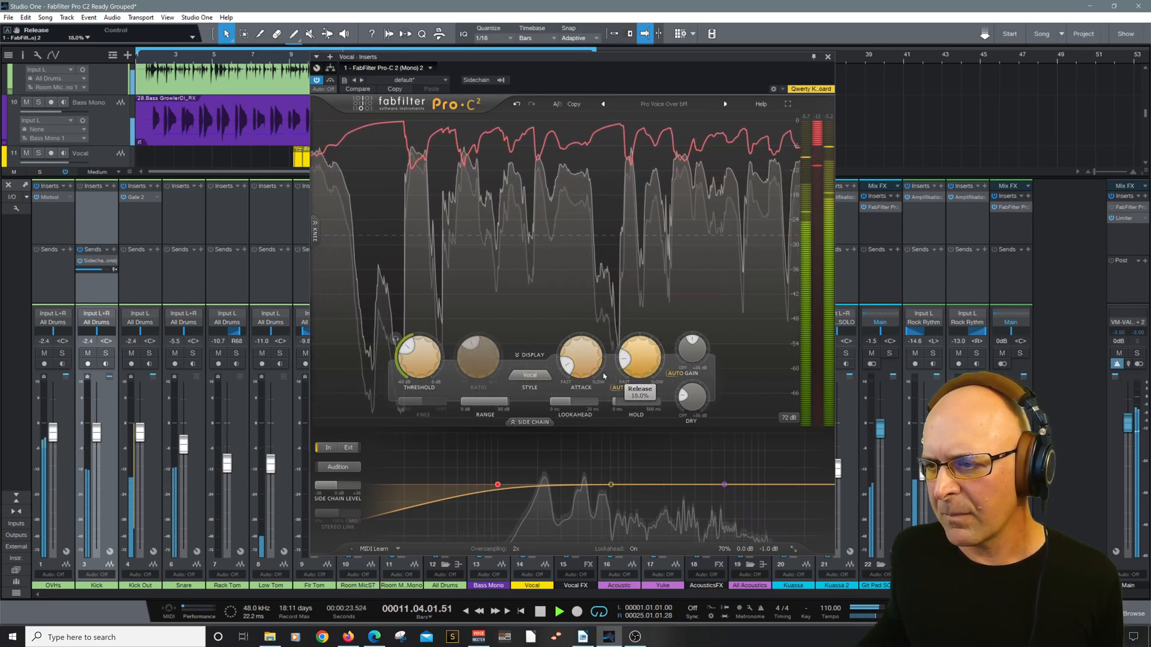
{"action": "left_click_drag", "start_coordinate": [425, 365], "coordinate": [425, 372]}
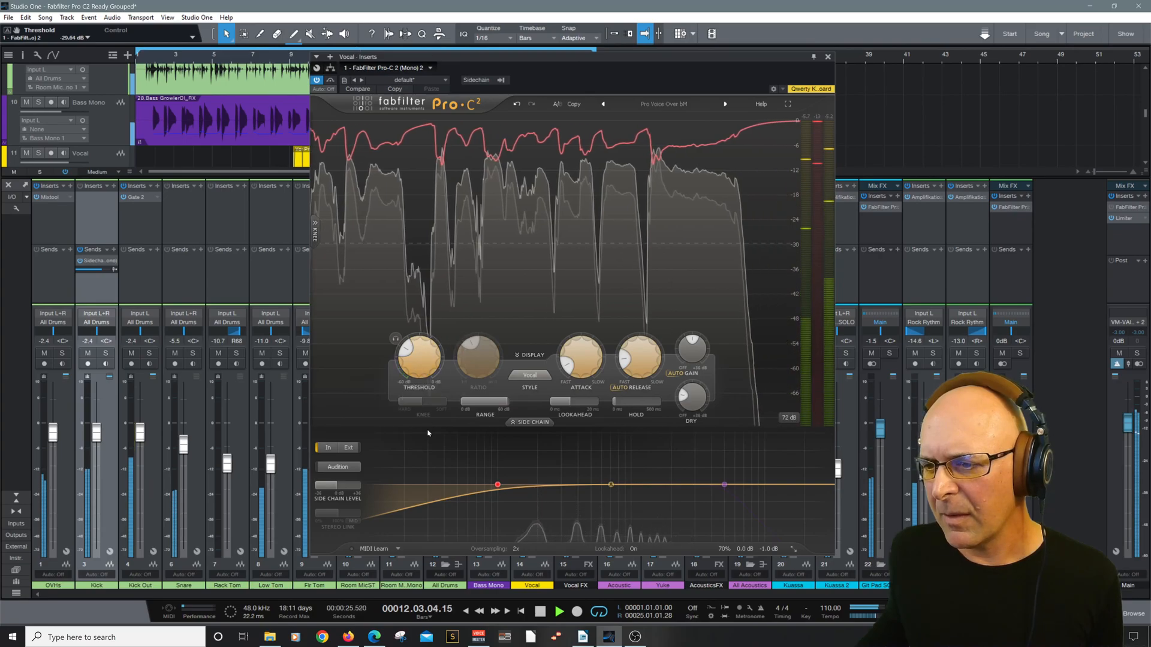
Hide and reshow the Vocal compressor's side-chain section and replay the vocal passage from bar 8 in the full mix.
{"action": "left_click", "coordinate": [531, 423]}
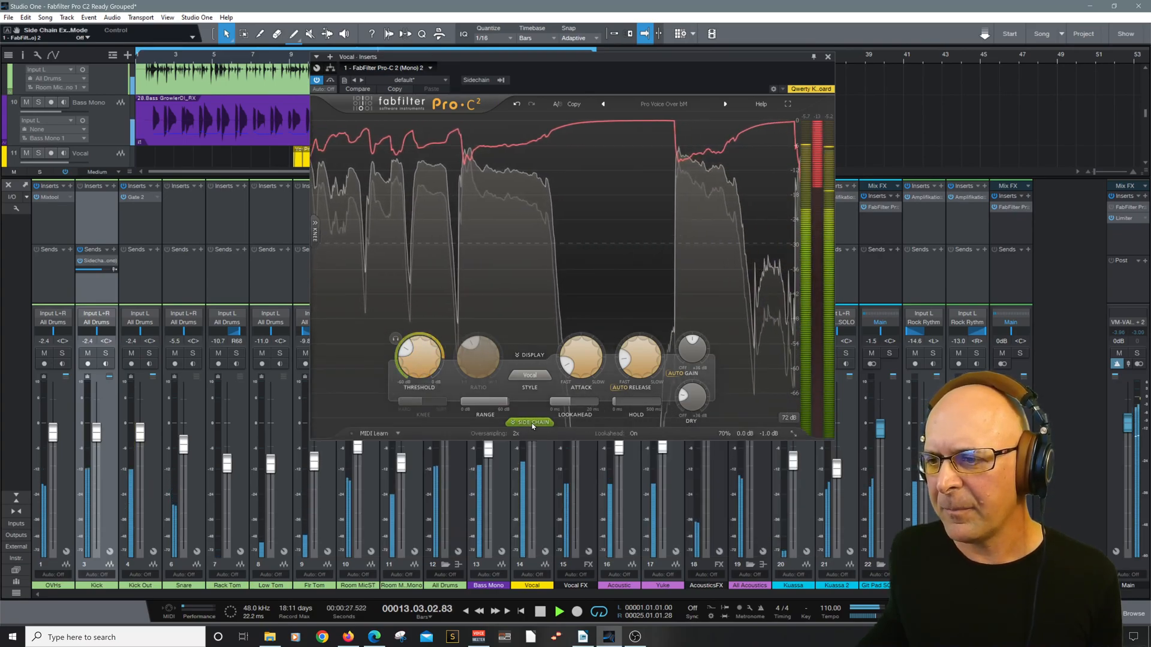
{"action": "left_click", "coordinate": [531, 422]}
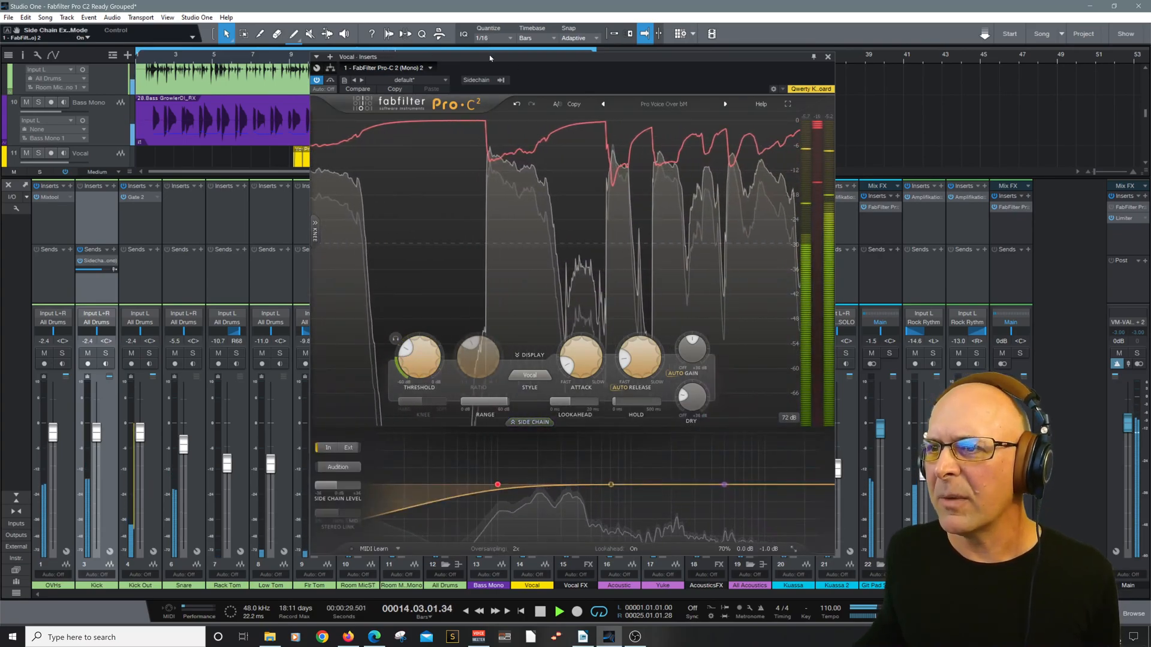
{"action": "left_click_drag", "start_coordinate": [489, 55], "coordinate": [484, 38]}
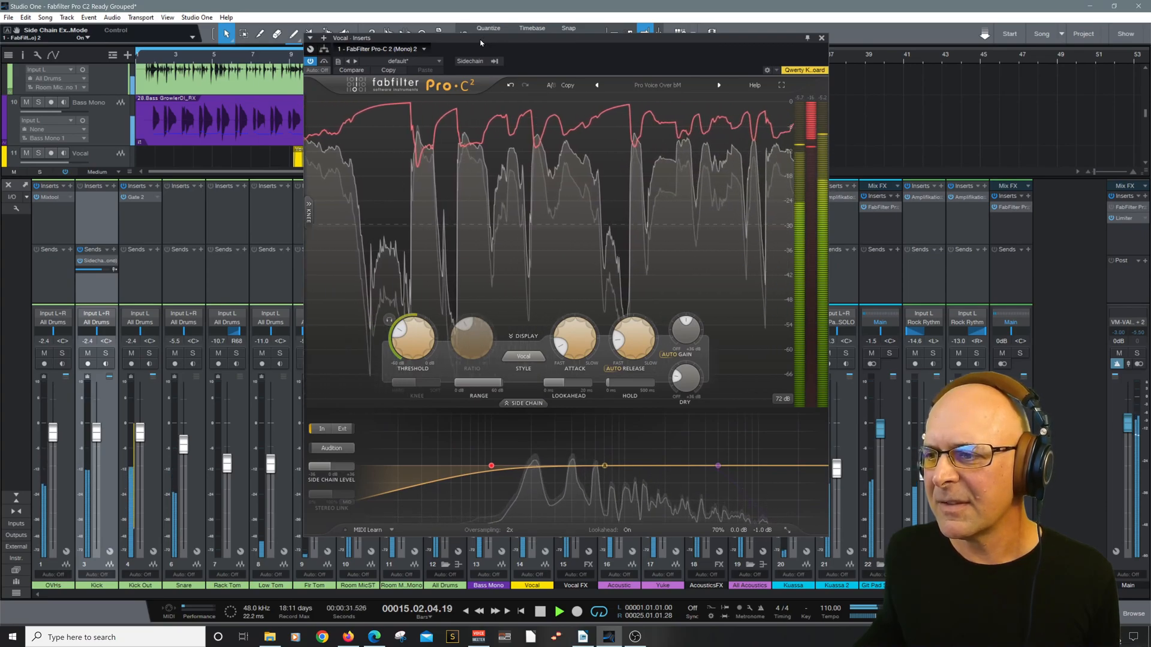
{"action": "key", "text": "space"}
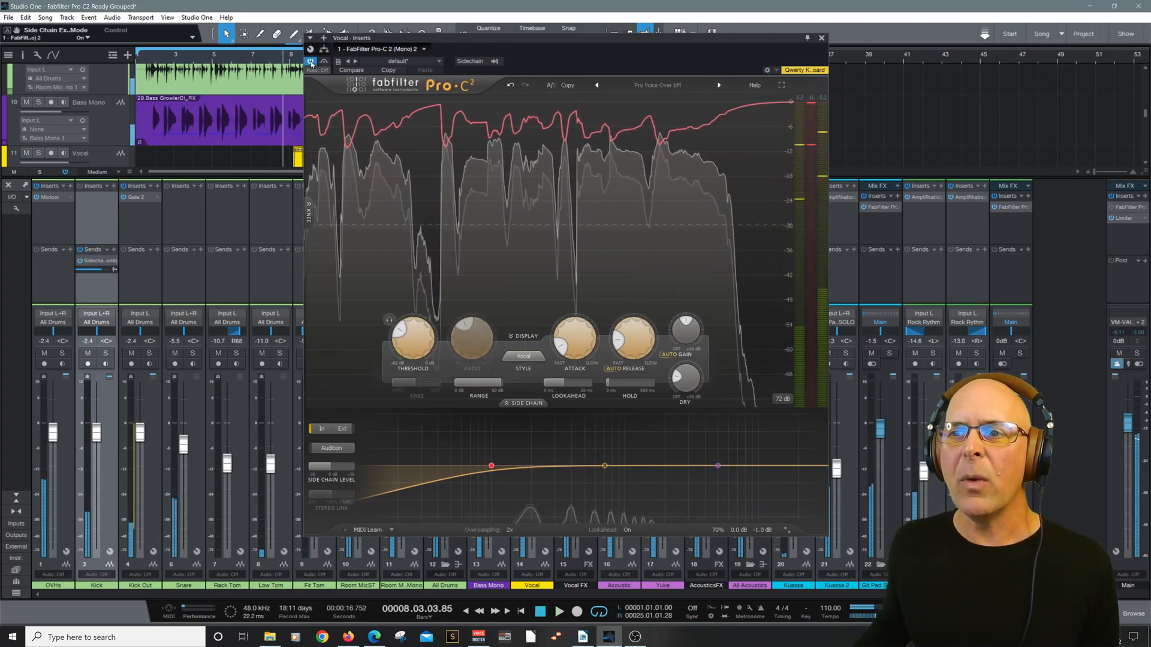
{"action": "key", "text": "space"}
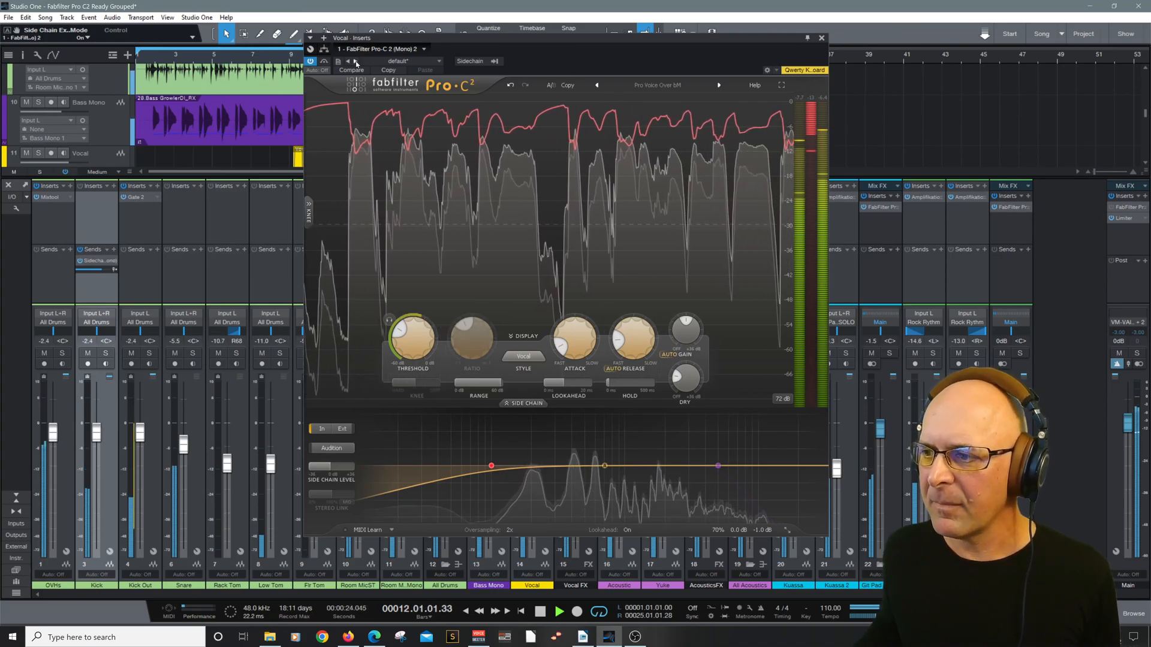
{"action": "key", "text": "space"}
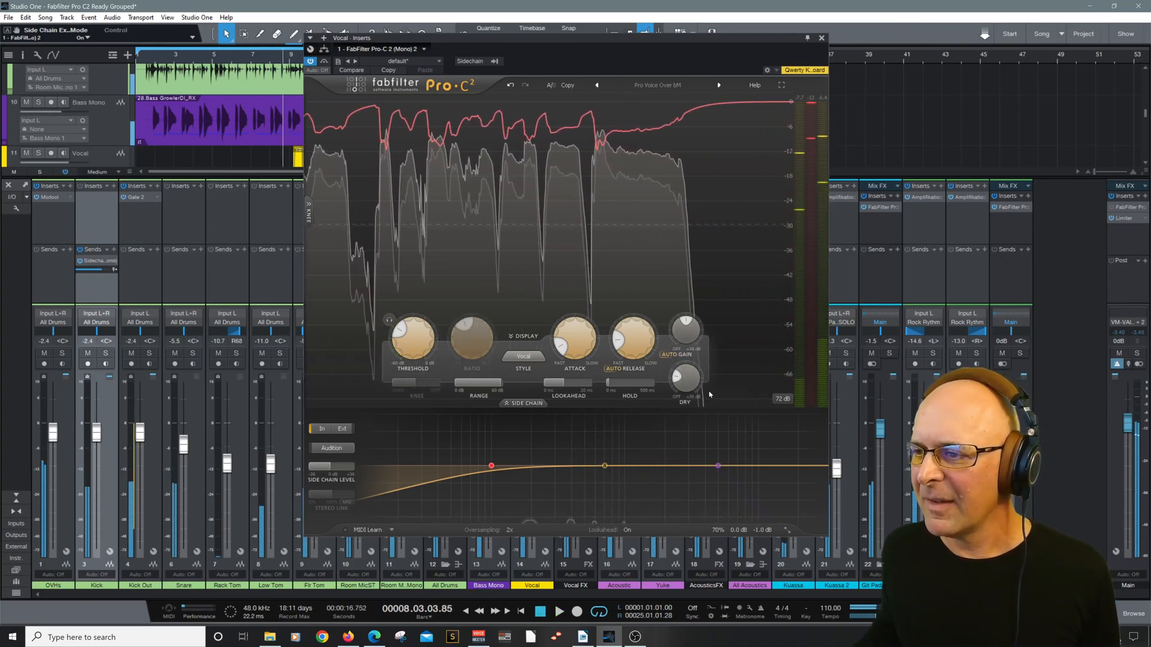
During playback, turn the Vocal compressor's wet gain fully down and raise it to about -1.35 dB, then stop and close the compressor.
{"action": "mouse_move", "coordinate": [686, 331]}
{"action": "left_mouse_down"}
{"action": "mouse_move", "coordinate": [680, 374]}
{"action": "mouse_move", "coordinate": [686, 358]}
{"action": "left_mouse_up"}
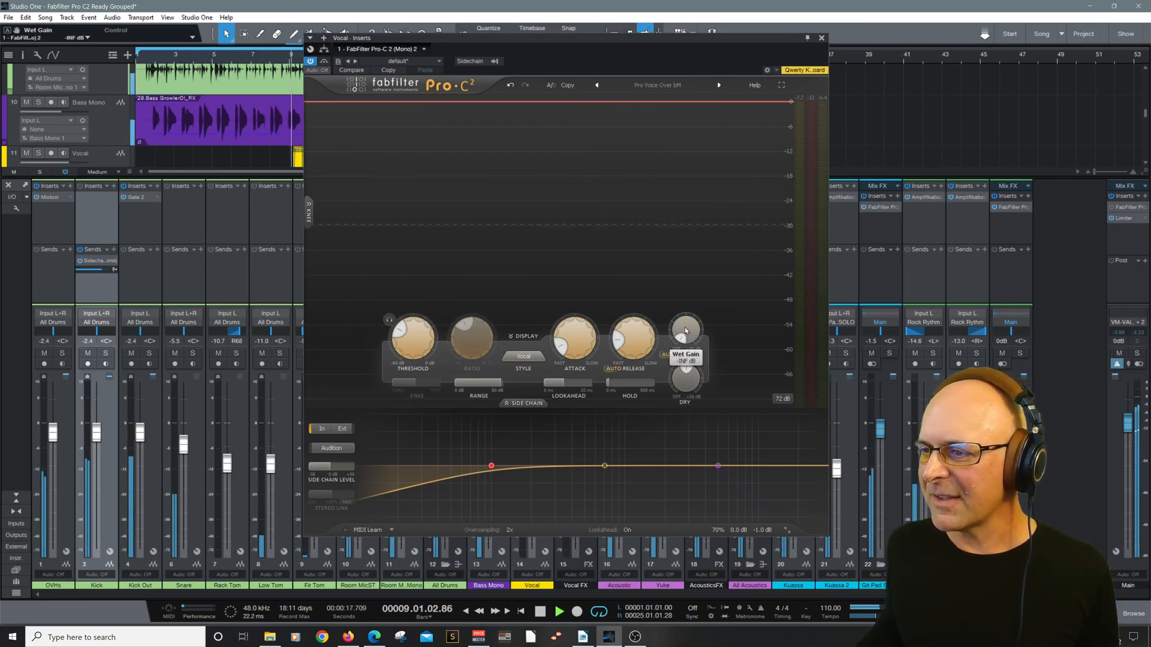
{"action": "left_click_drag", "start_coordinate": [685, 330], "coordinate": [646, 255]}
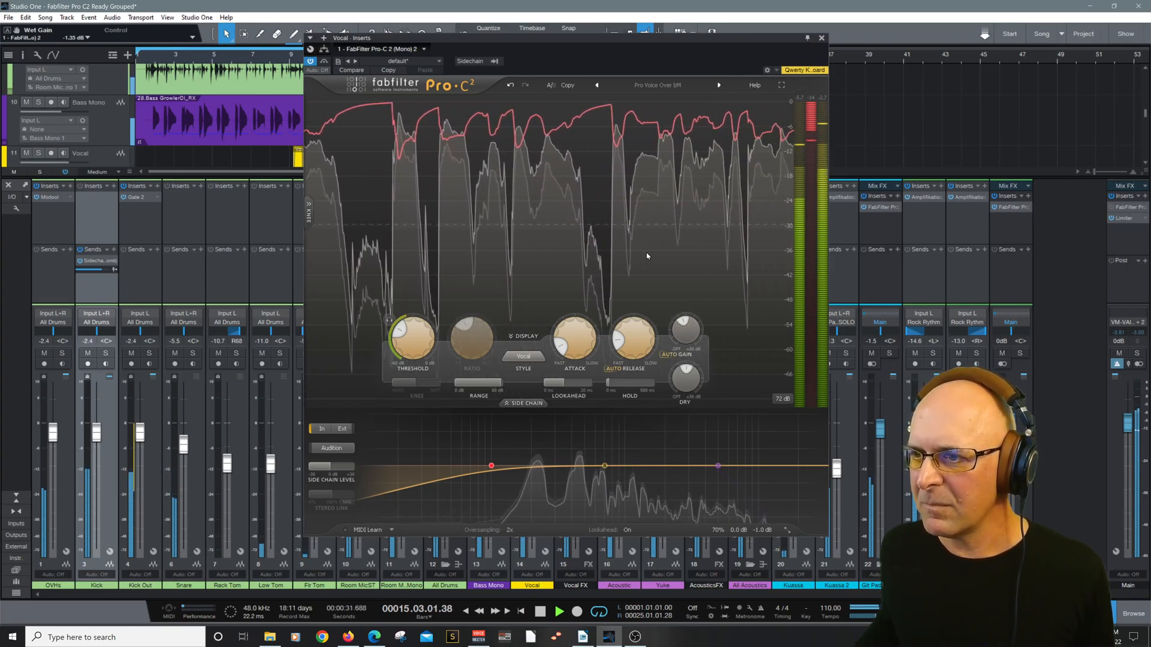
{"action": "key", "text": "space"}
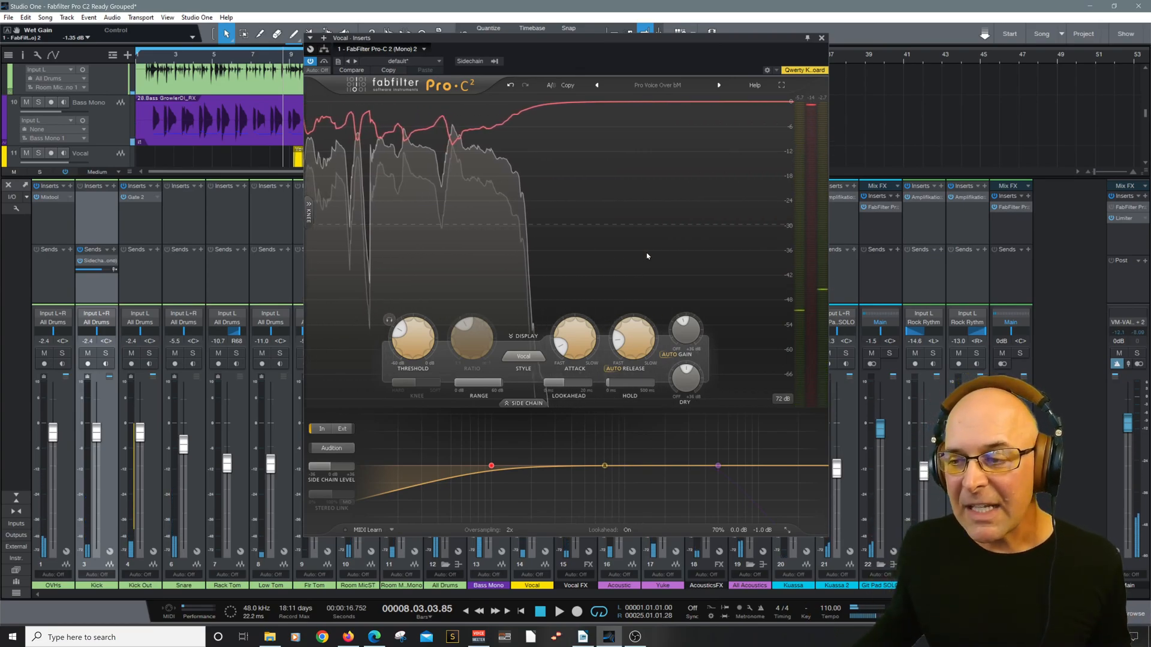
{"action": "mouse_move", "coordinate": [556, 384]}
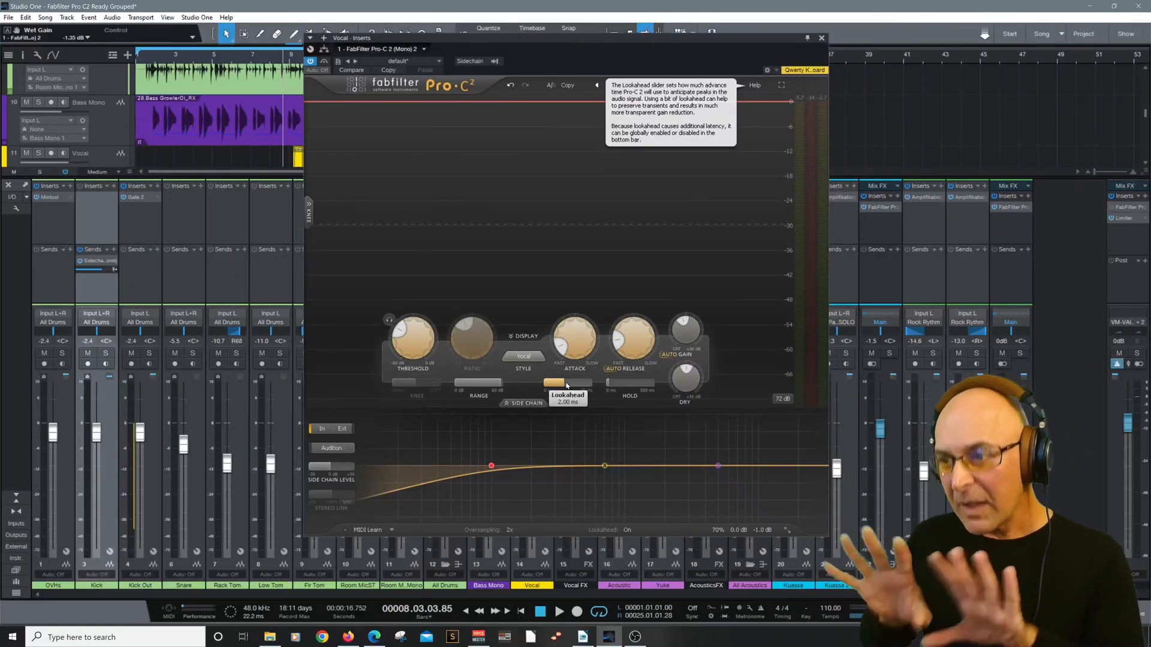
{"action": "left_click", "coordinate": [820, 38]}
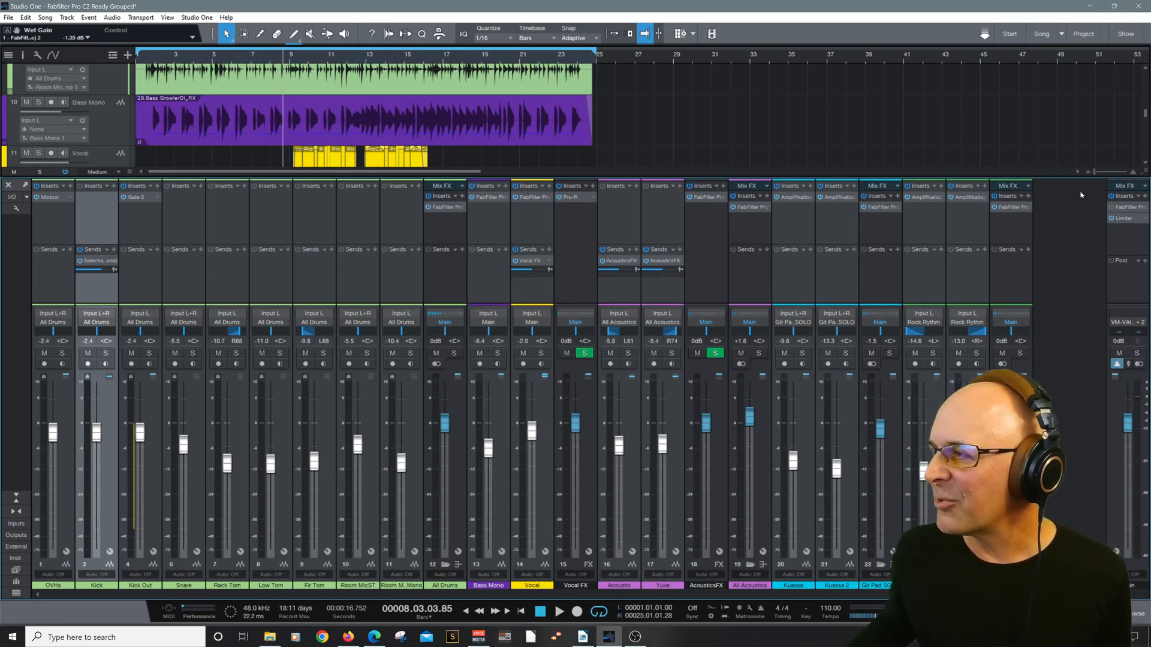
Open and enable the Main channel's Pro-C 2 with its Gentle wide mastering preset, and compare the full mix with and without it.
{"action": "left_click", "coordinate": [1119, 208]}
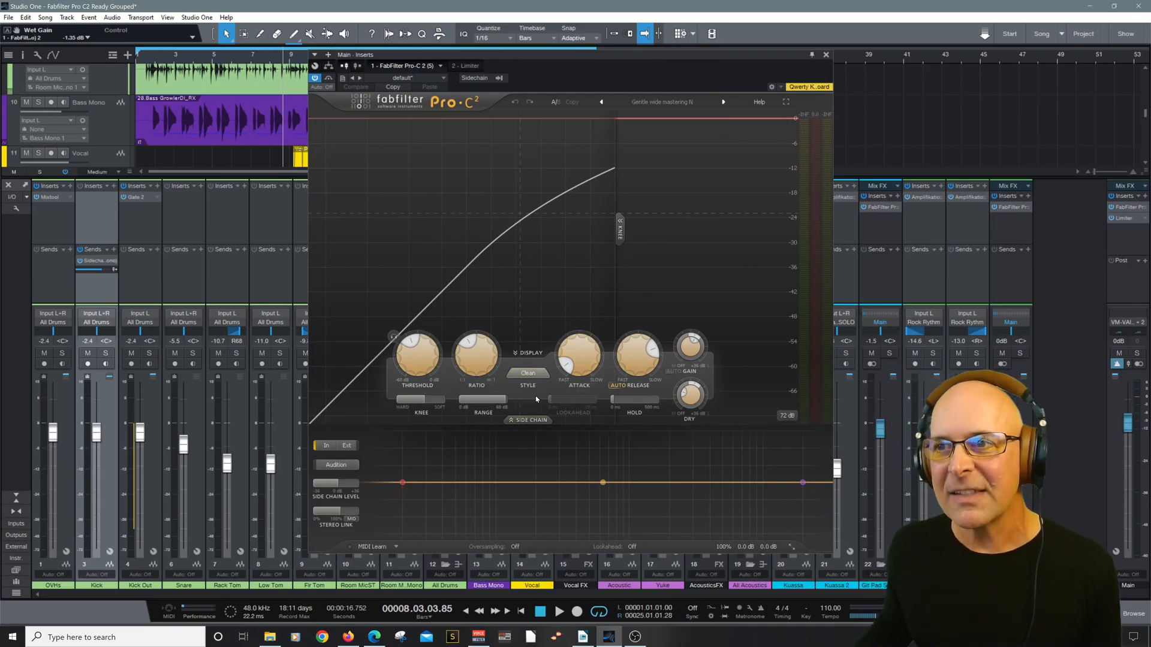
{"action": "key", "text": "space"}
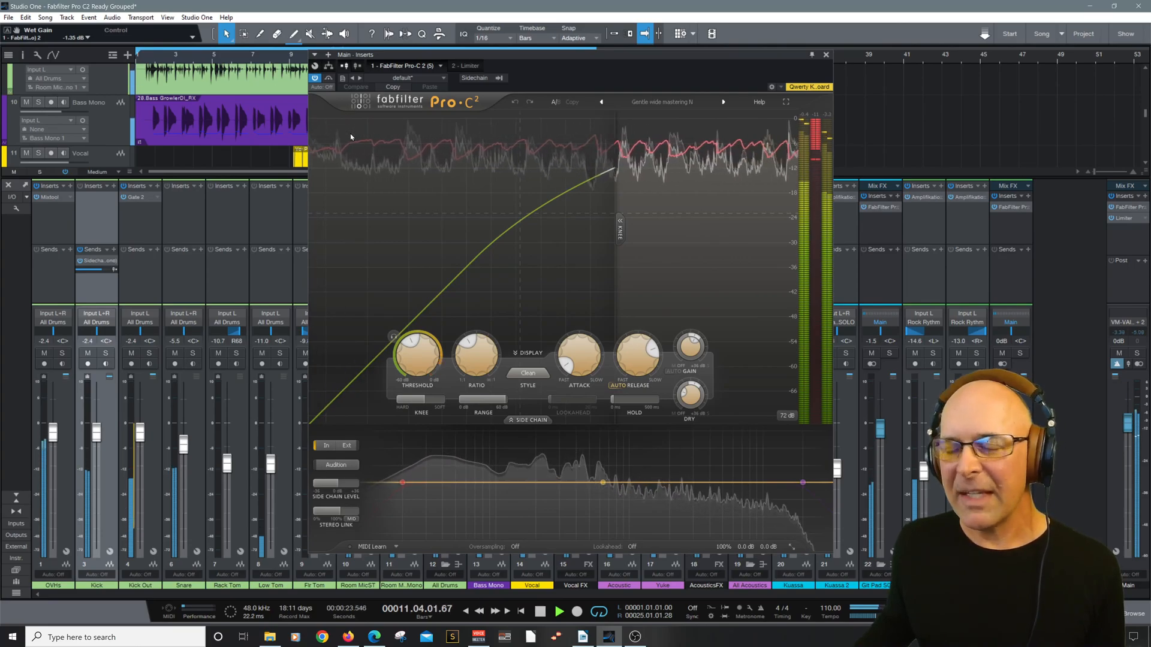
{"action": "left_click", "coordinate": [315, 79]}
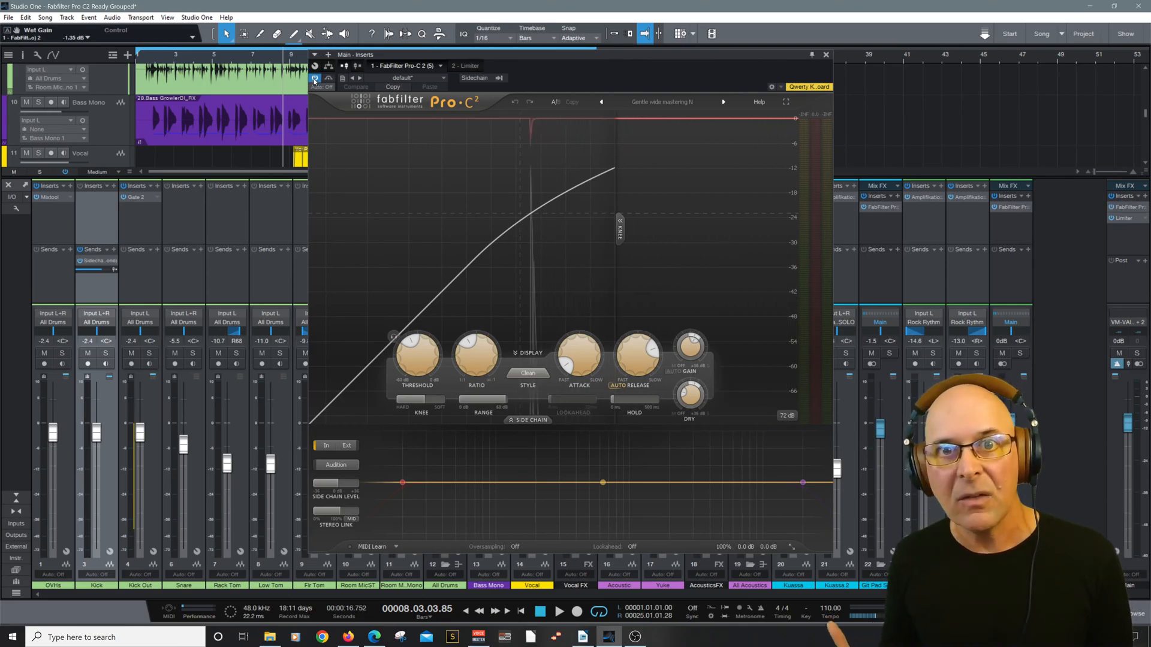
{"action": "key", "text": "space"}
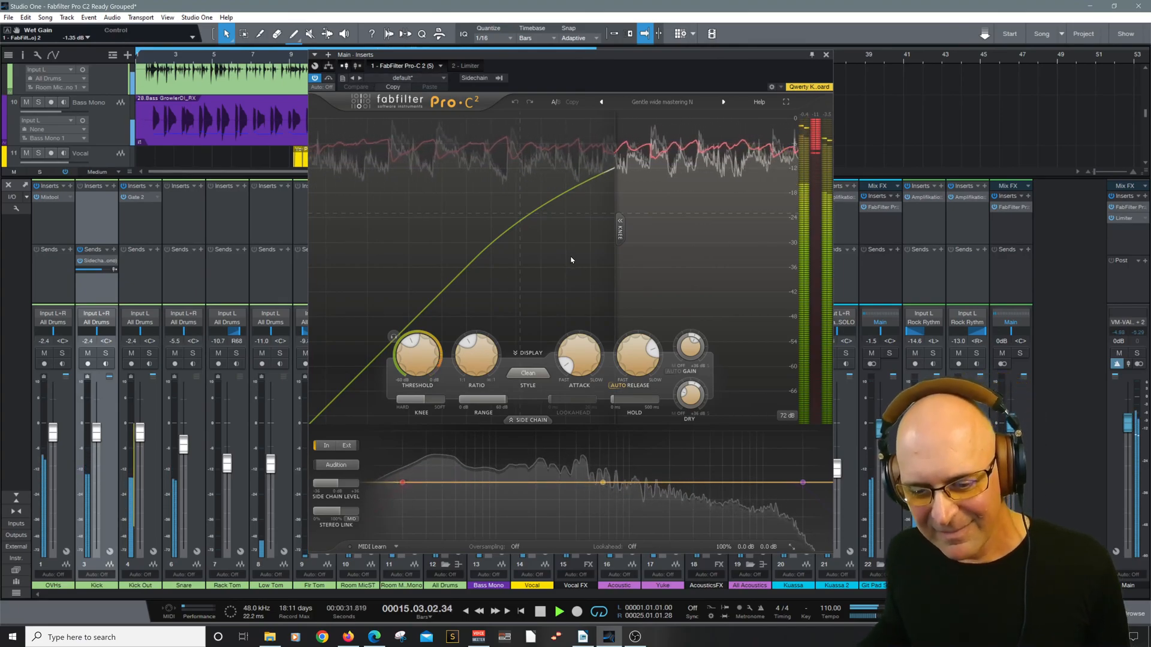
{"action": "key", "text": "space"}
Try the Mastering and Classic styles on the Main compressor, and play the mix from bar 8 in Mastering style.
{"action": "left_click", "coordinate": [529, 374]}
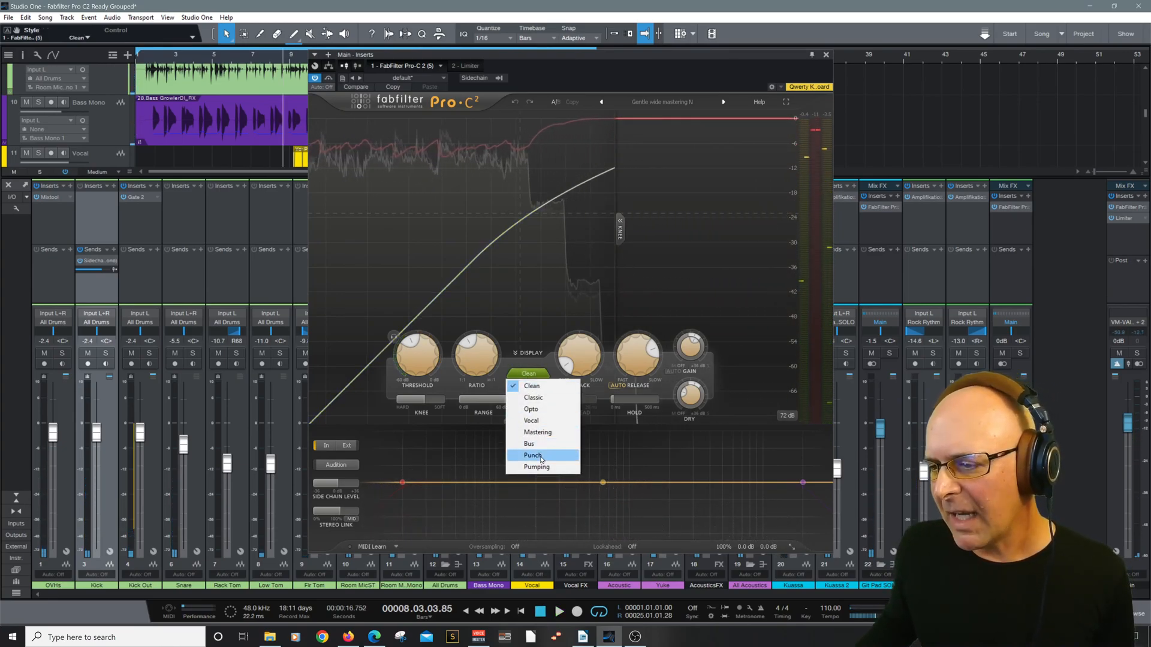
{"action": "left_click", "coordinate": [537, 432]}
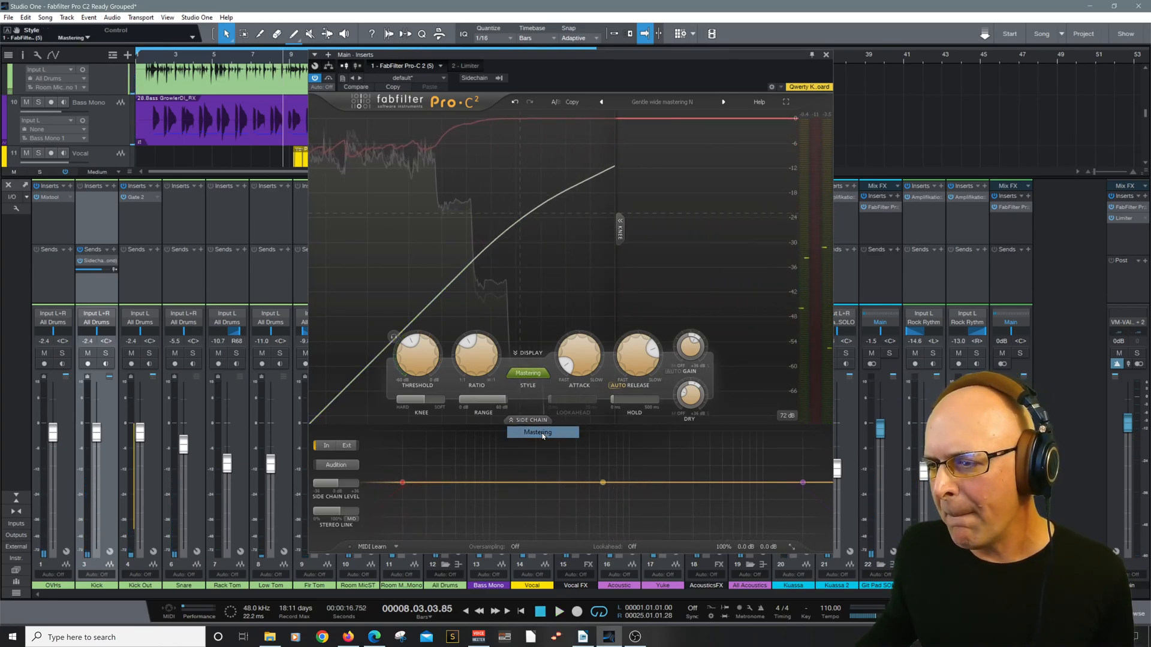
{"action": "left_click", "coordinate": [528, 373]}
{"action": "left_click", "coordinate": [533, 397]}
{"action": "left_click", "coordinate": [528, 373]}
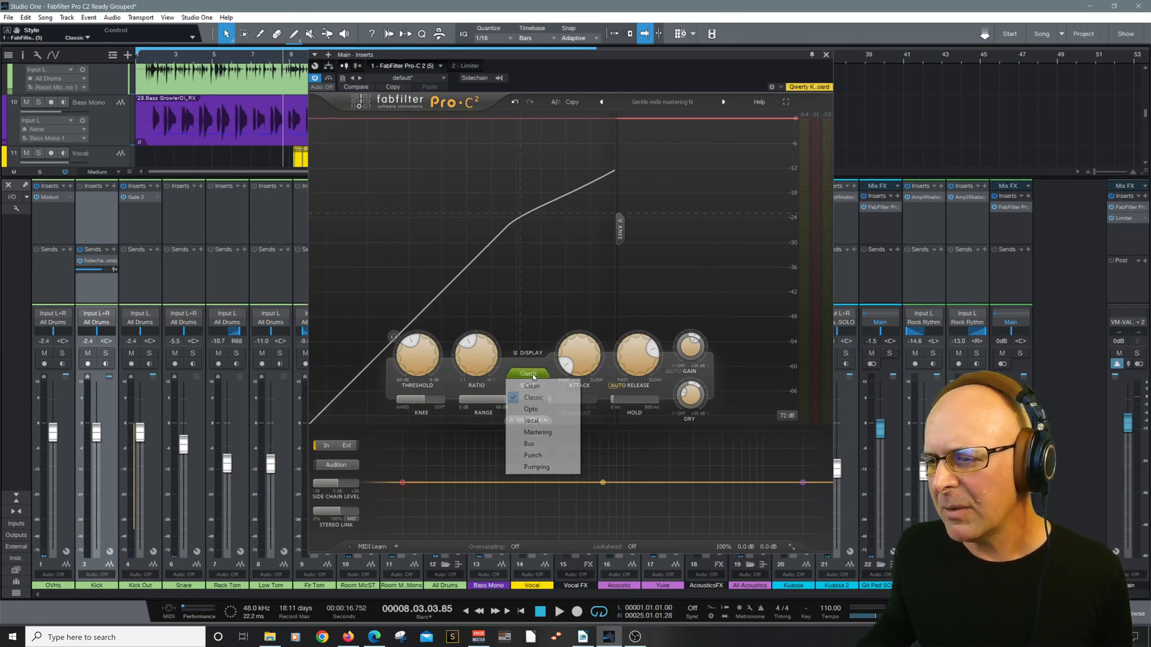
{"action": "left_click", "coordinate": [533, 432]}
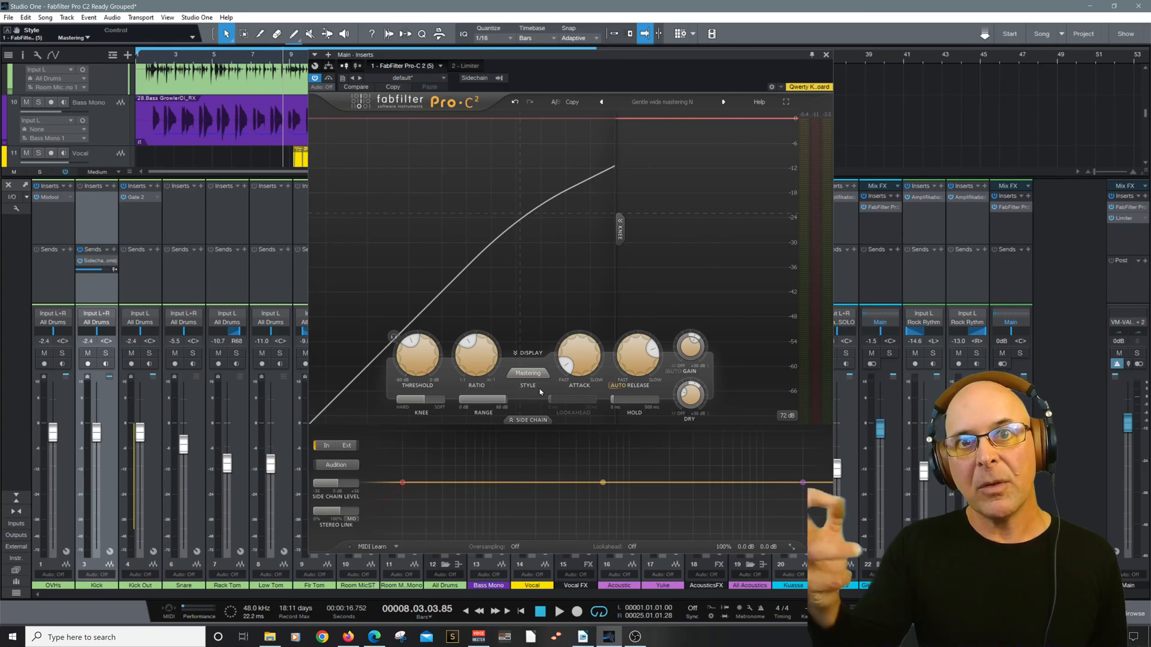
{"action": "key", "text": "space"}
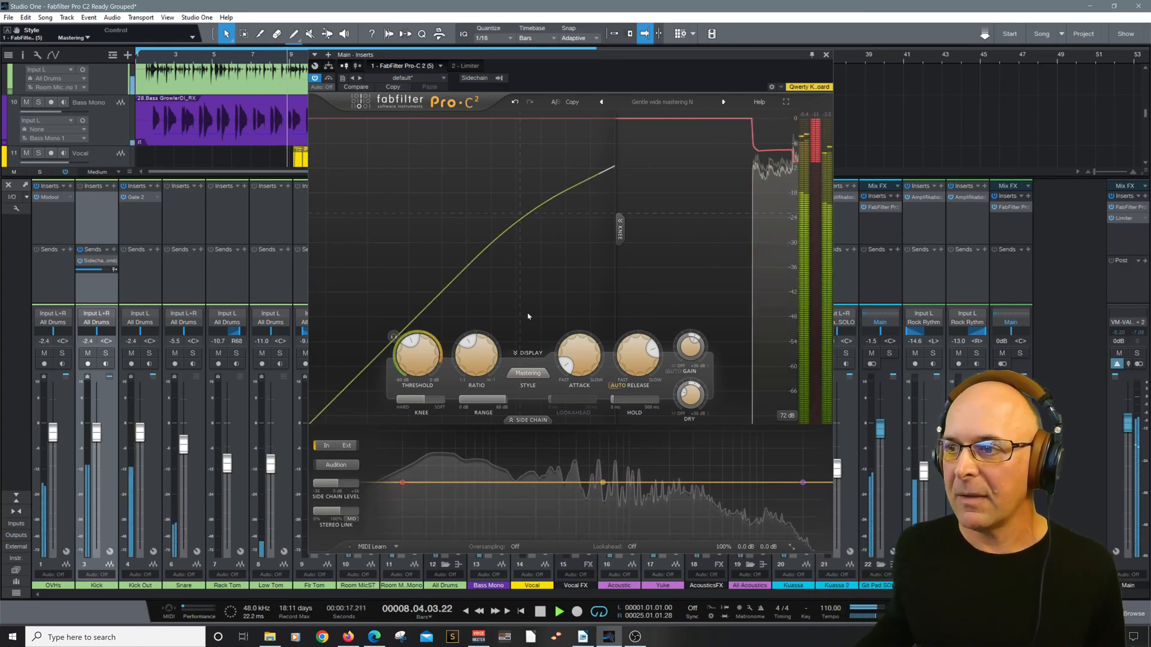
{"action": "mouse_move", "coordinate": [416, 345]}
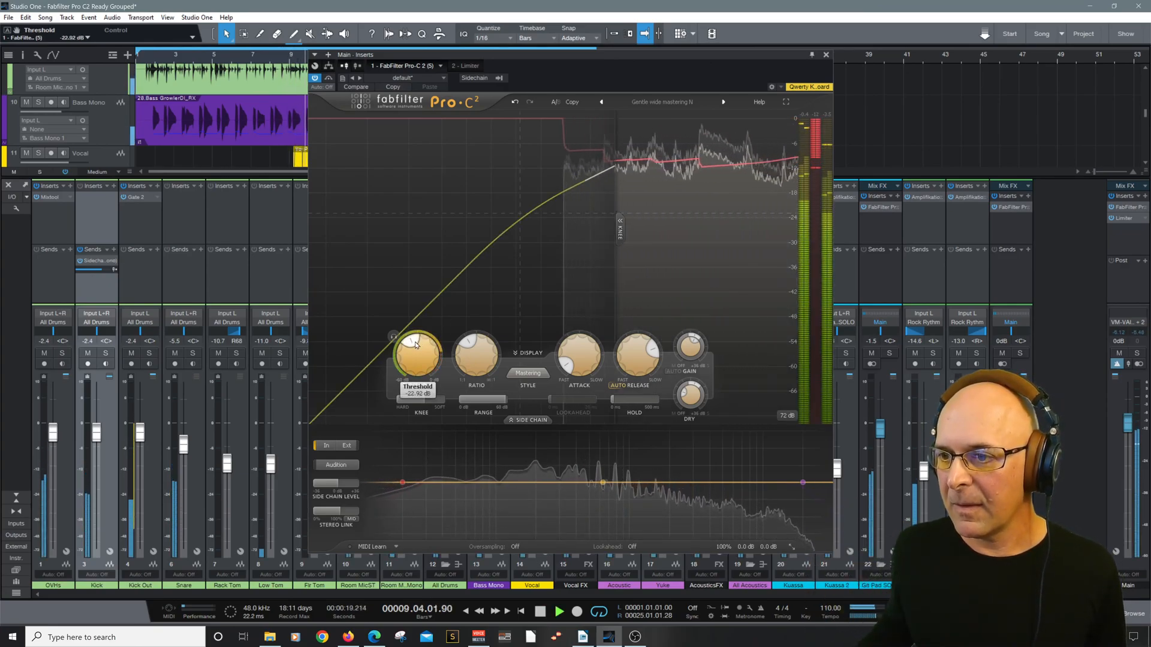
{"action": "mouse_move", "coordinate": [627, 358]}
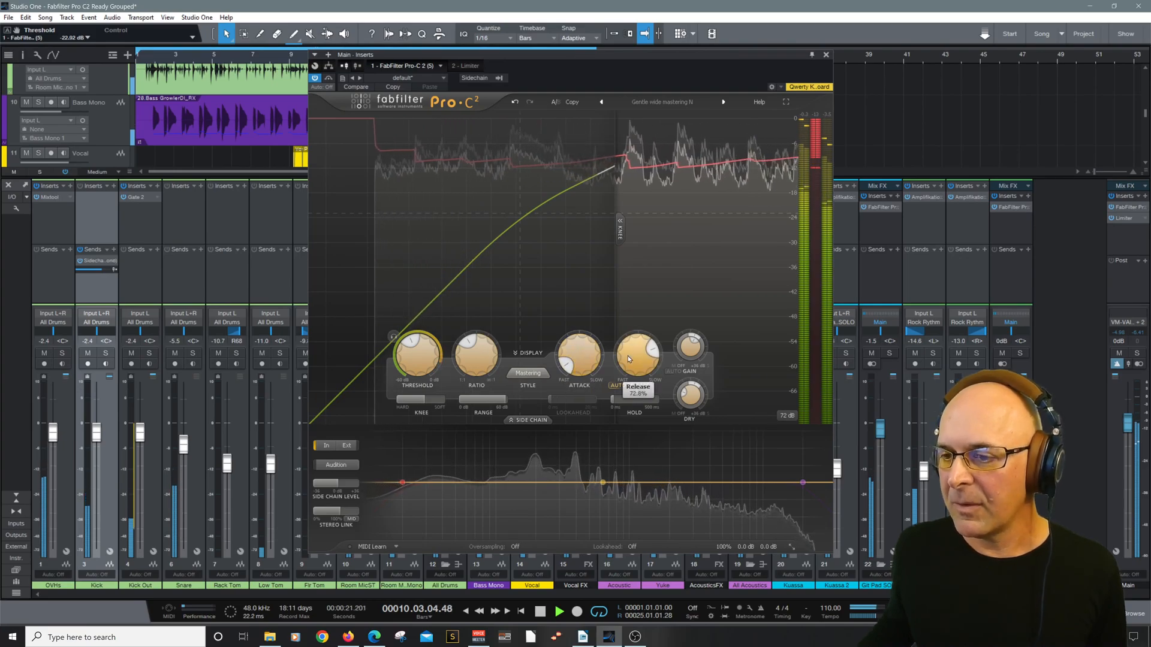
During playback, audition the Clean, Classic and Opto styles on the Main compressor.
{"action": "left_click", "coordinate": [529, 374]}
{"action": "left_click", "coordinate": [531, 385]}
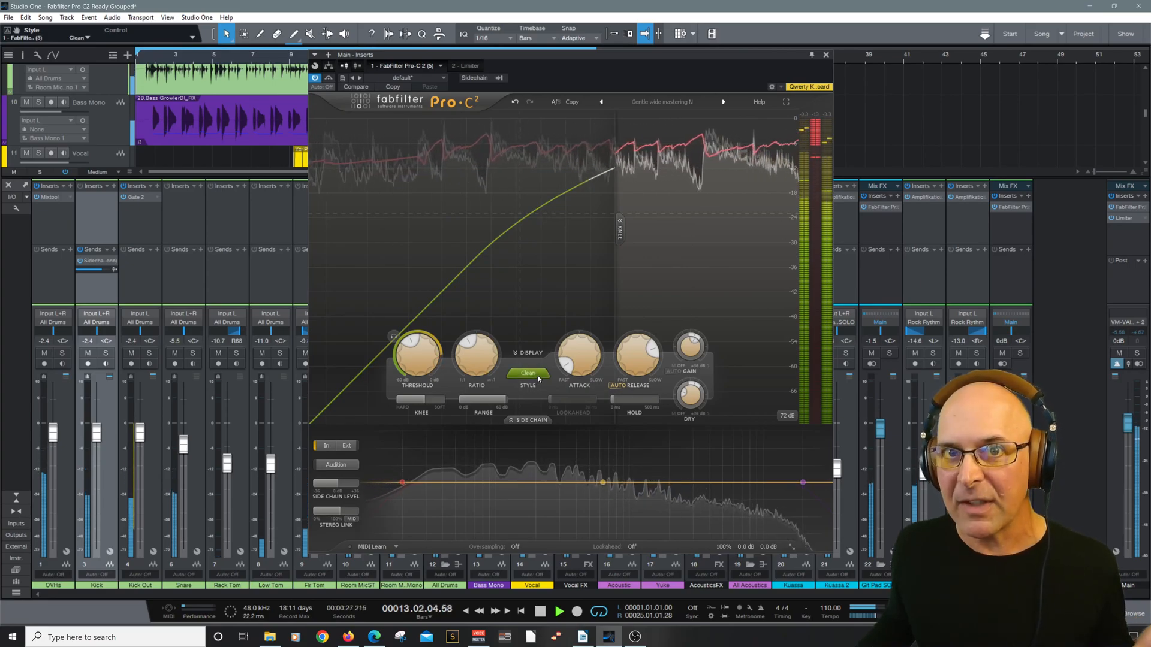
{"action": "left_click", "coordinate": [539, 377]}
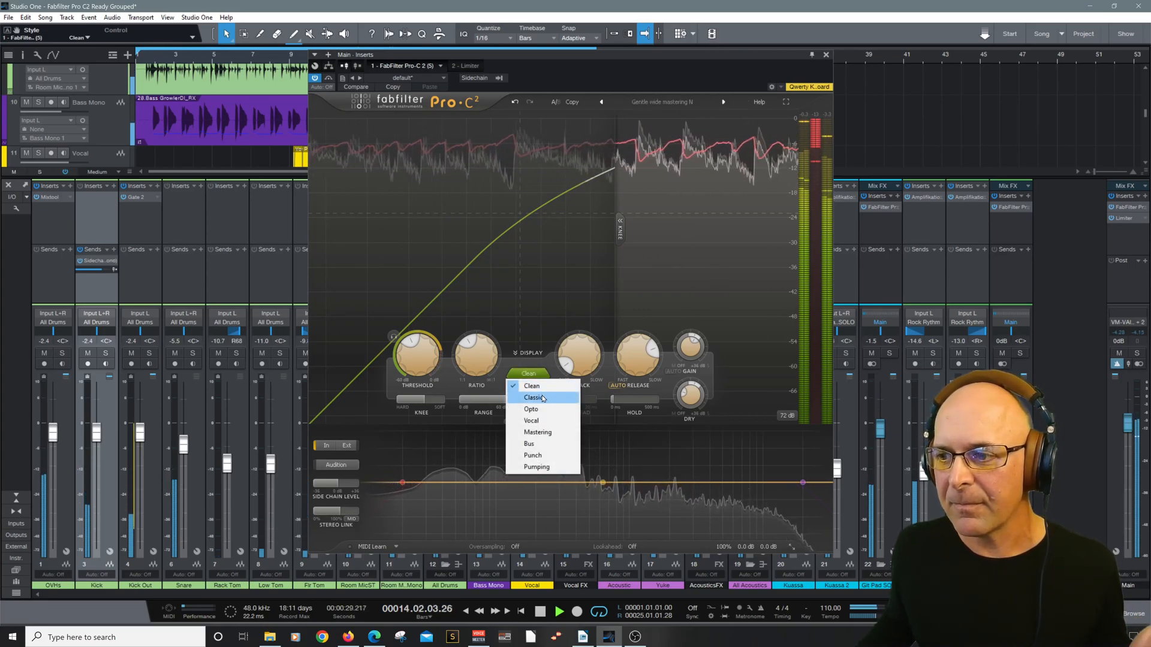
{"action": "left_click", "coordinate": [542, 398]}
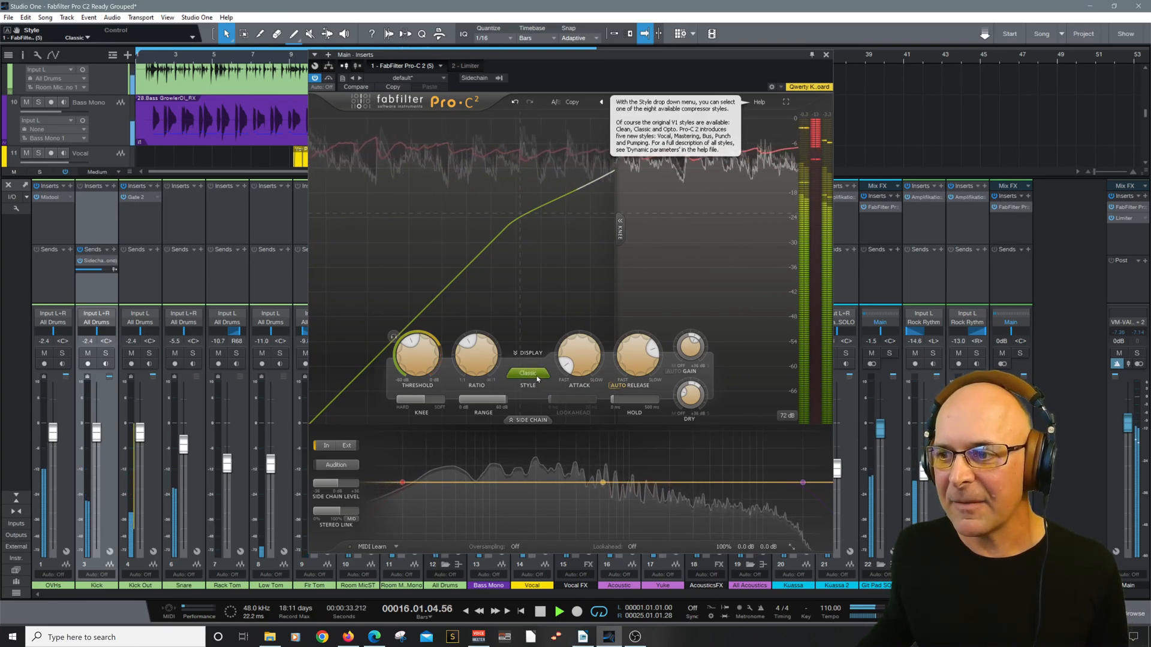
{"action": "left_click", "coordinate": [538, 377]}
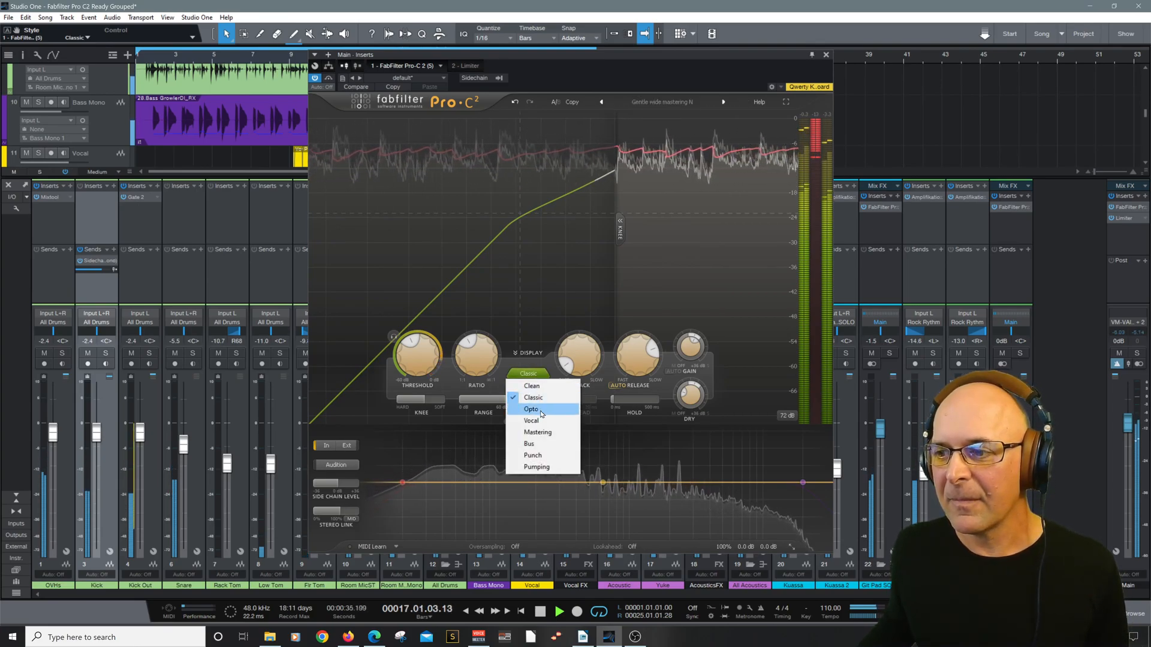
{"action": "left_click", "coordinate": [540, 411]}
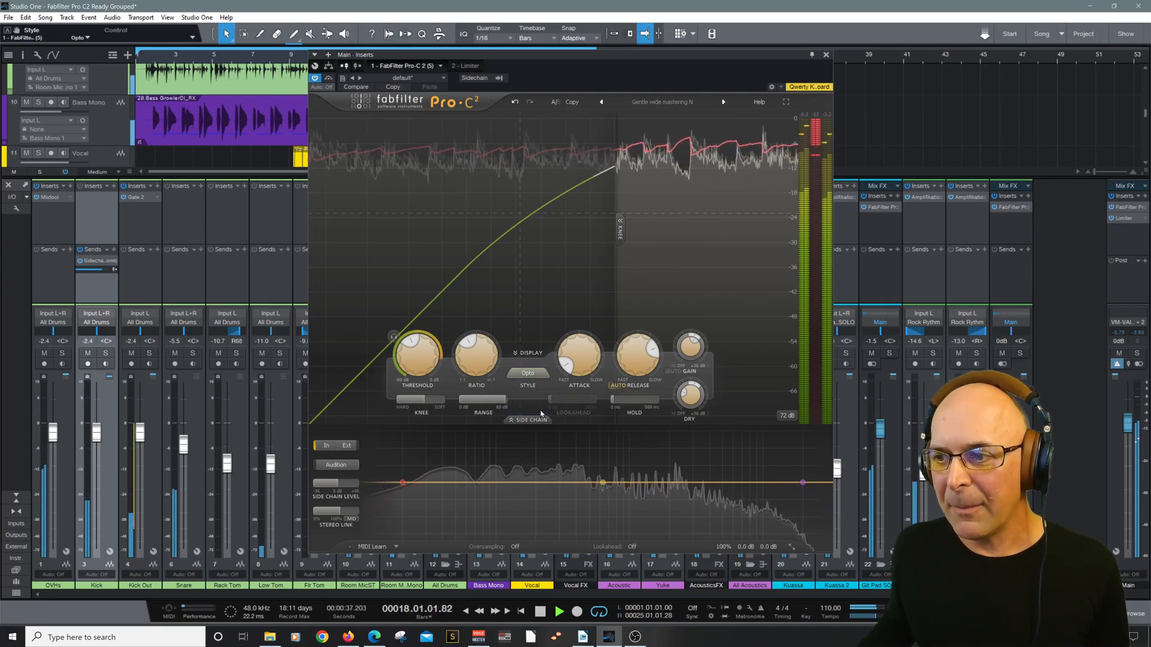
Audition the Vocal and Mastering styles on the Main compressor, and return its style to Clean.
{"action": "left_click", "coordinate": [528, 376]}
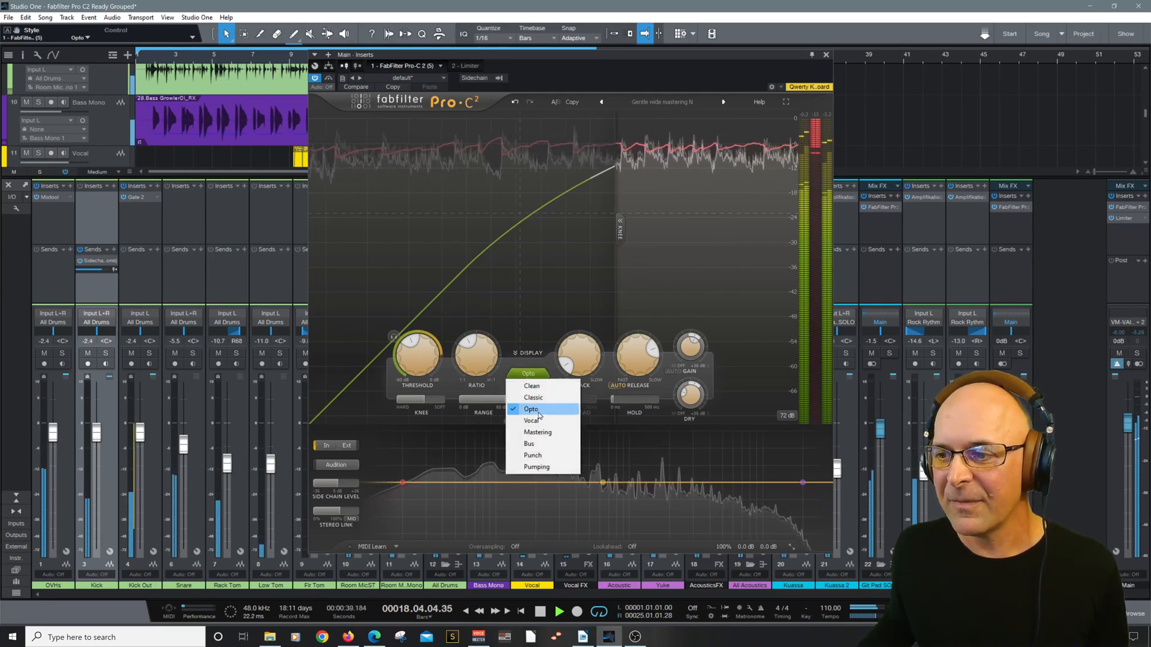
{"action": "left_click", "coordinate": [539, 419]}
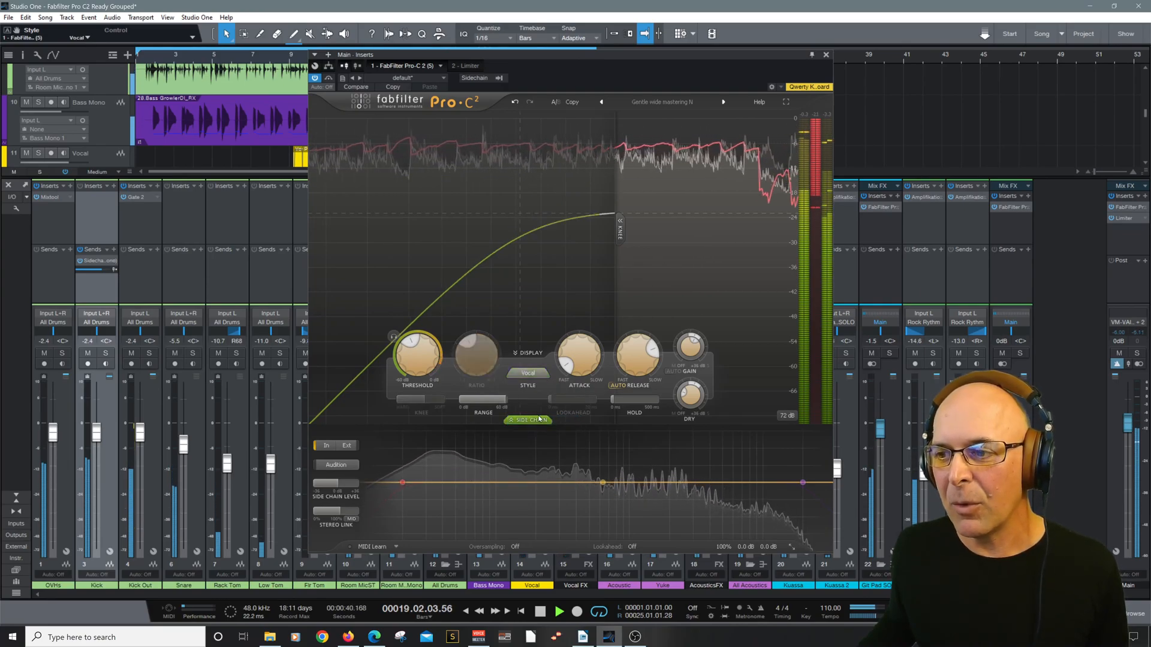
{"action": "left_click", "coordinate": [533, 376]}
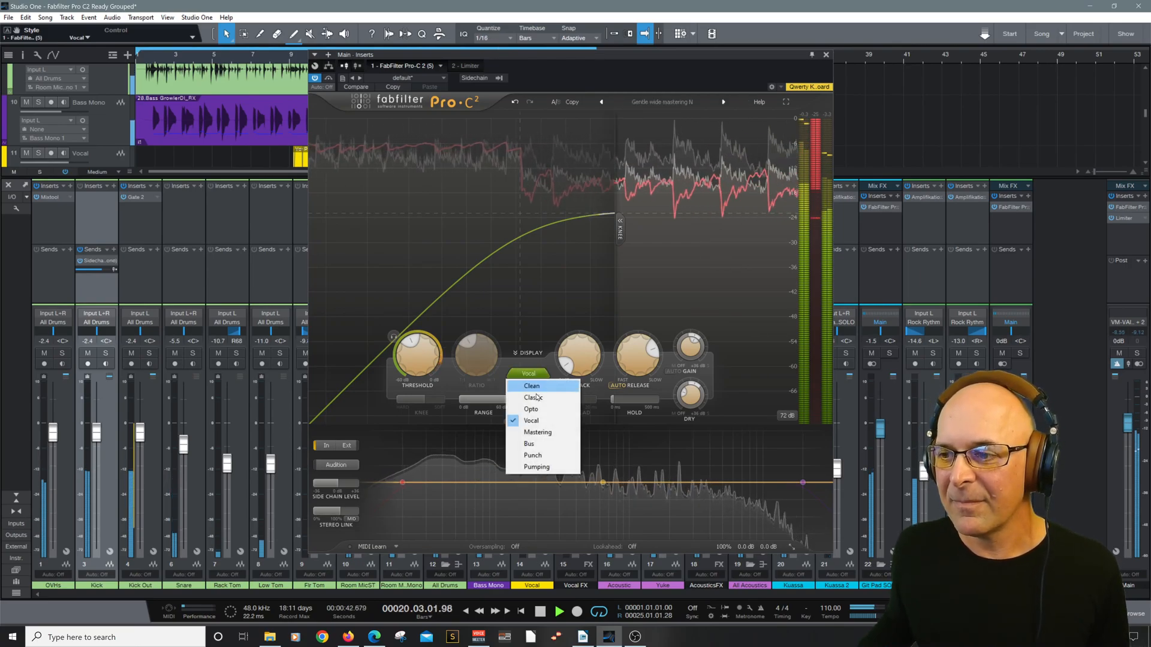
{"action": "left_click", "coordinate": [539, 433]}
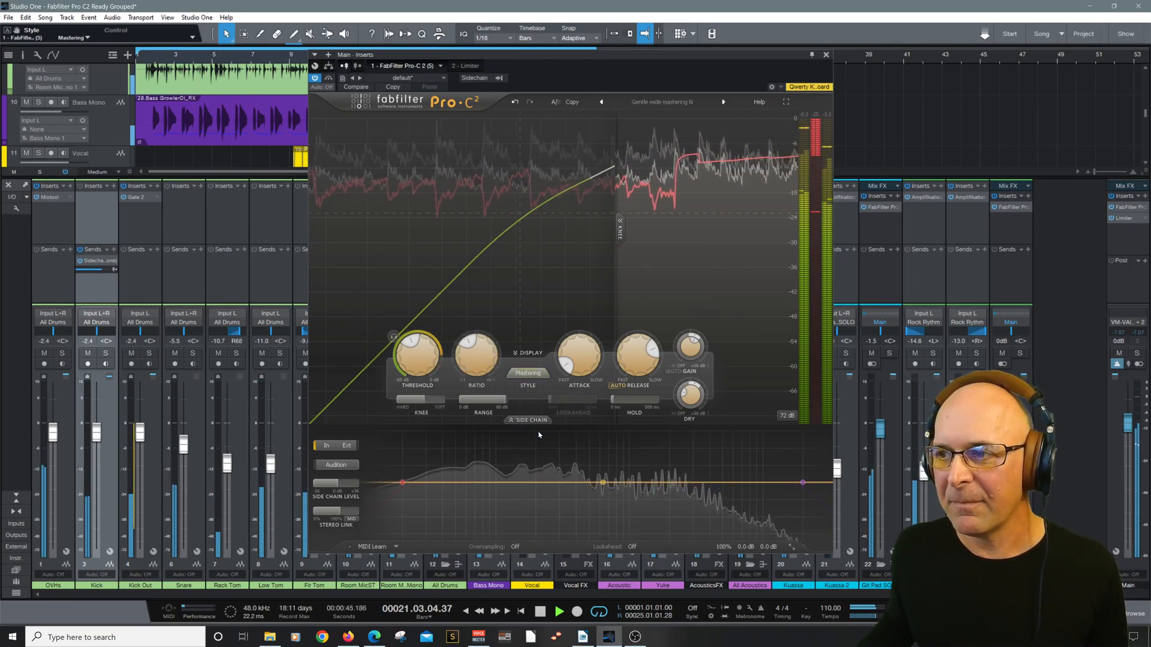
{"action": "left_click", "coordinate": [534, 376]}
{"action": "left_click", "coordinate": [541, 382]}
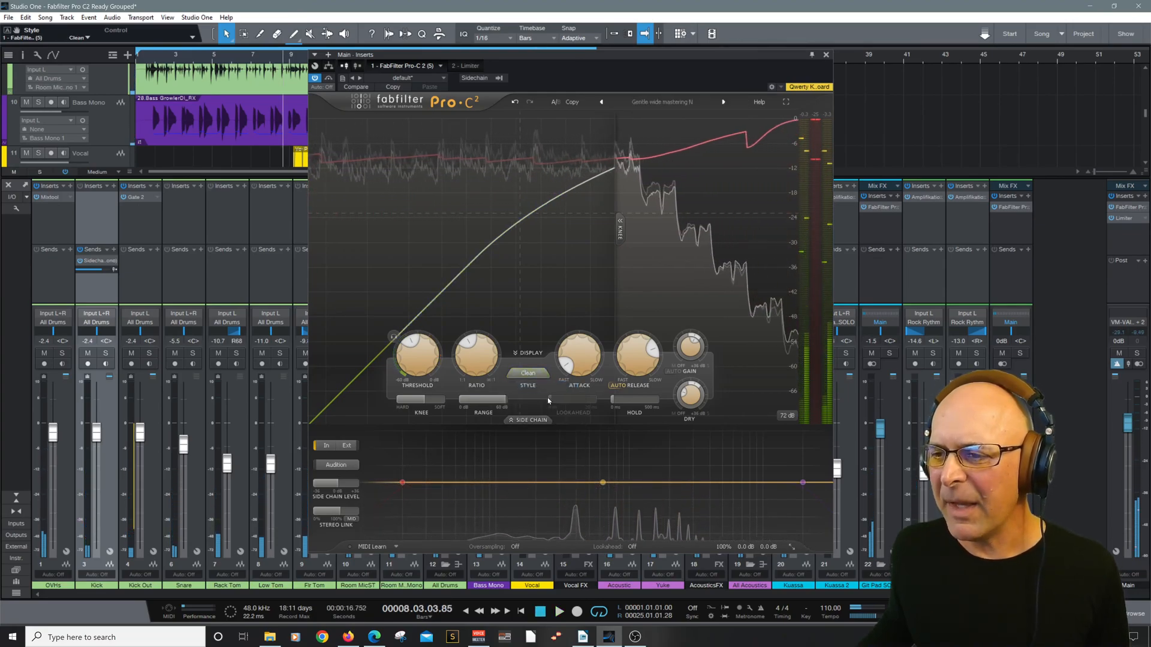
Replay the full mix from bar 8 and compare the Main compressor bypassed and active in Clean style.
{"action": "key", "text": "space"}
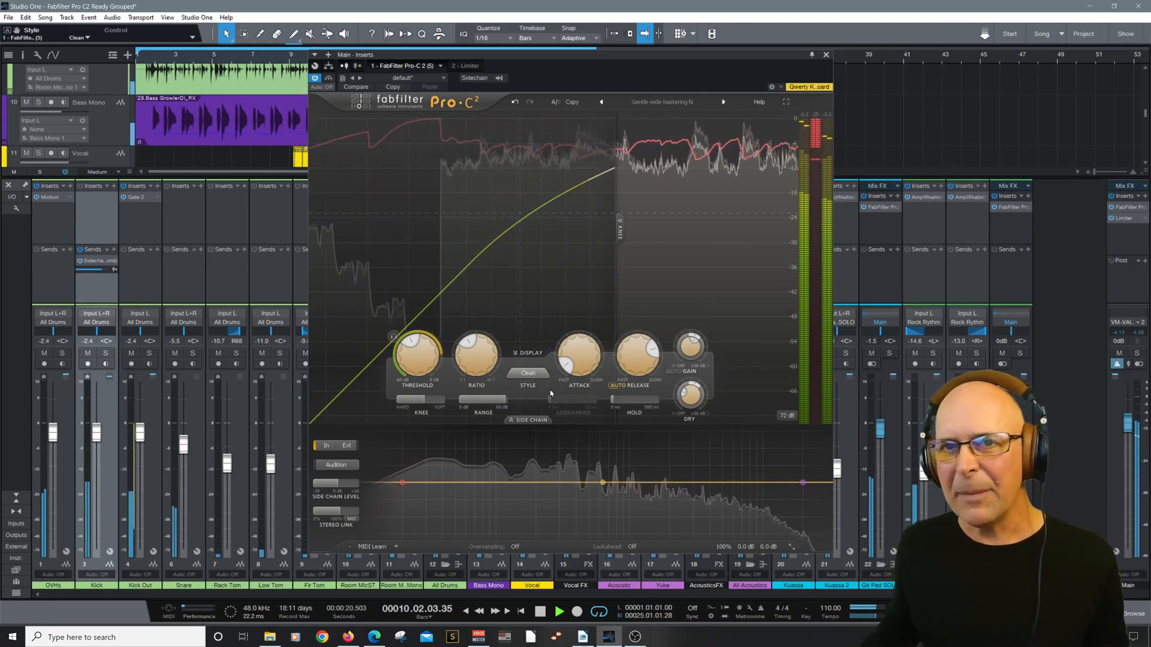
{"action": "left_click", "coordinate": [314, 78]}
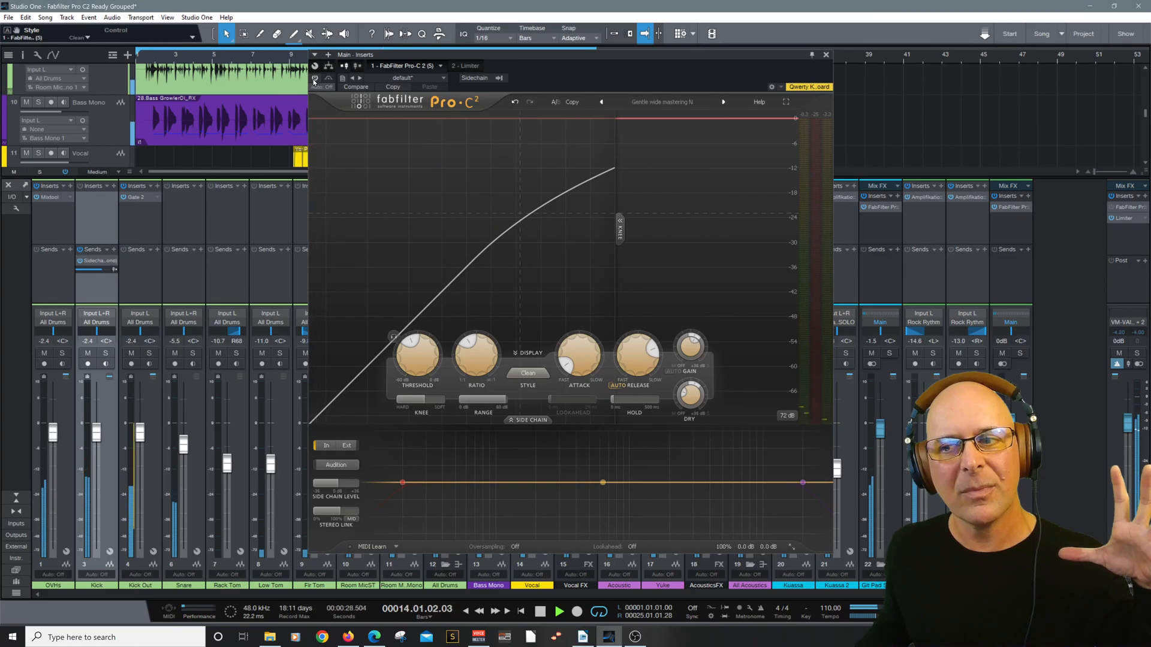
{"action": "left_click", "coordinate": [315, 79]}
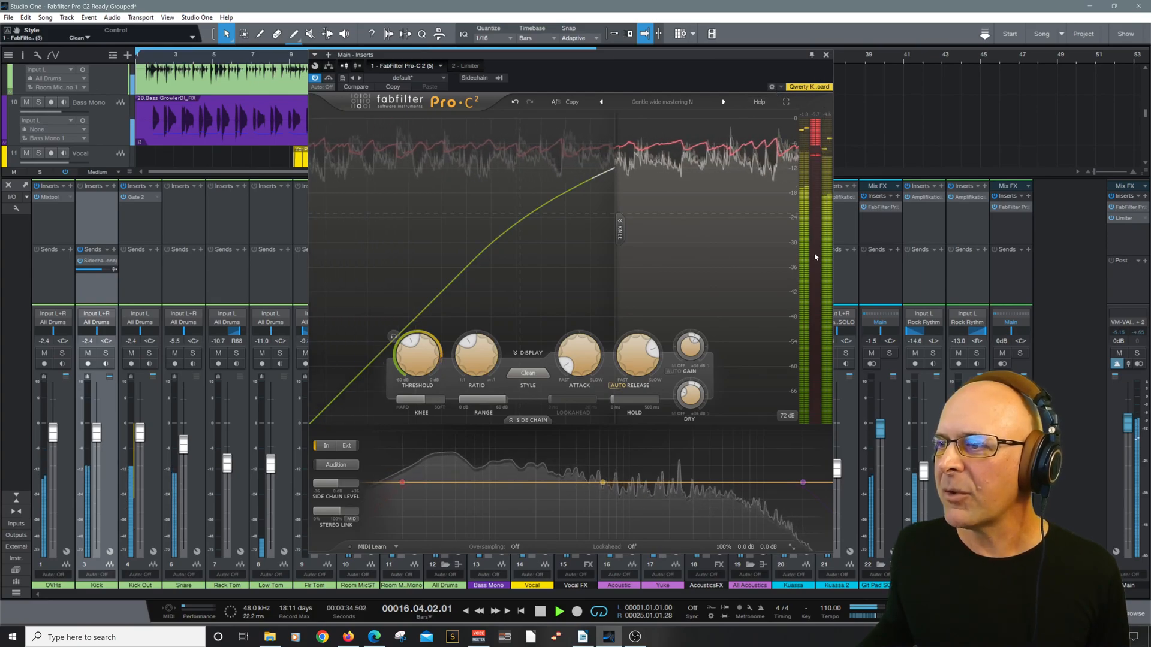
Show the Main compressor's interface full screen and restore it to its normal window size.
{"action": "left_click", "coordinate": [786, 102]}
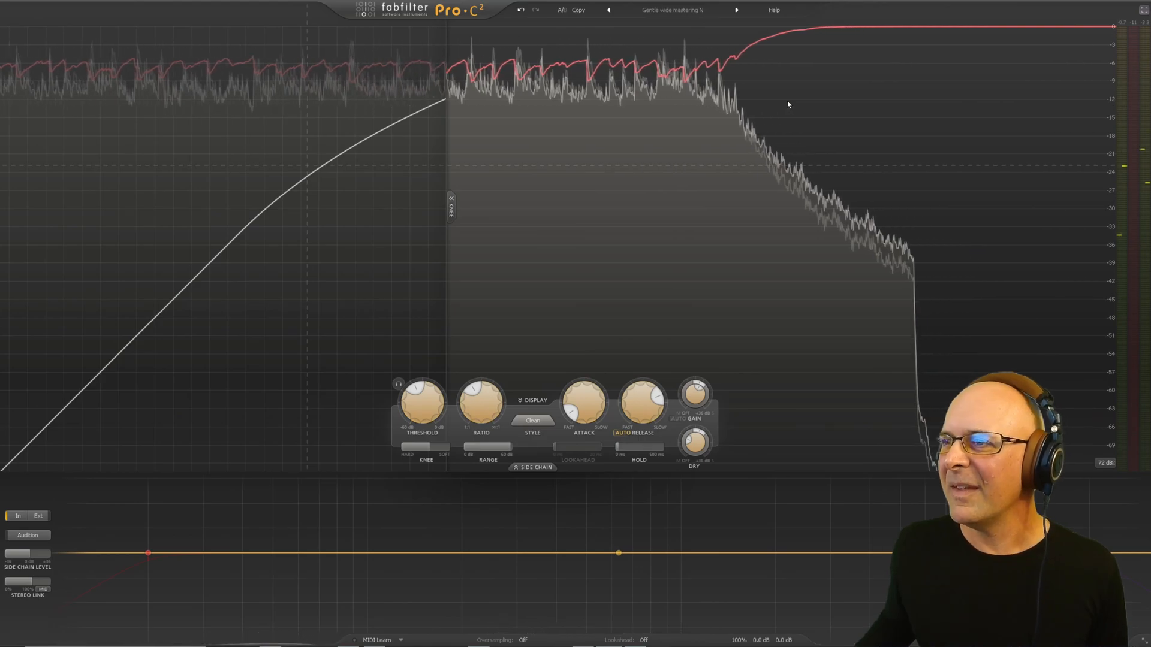
{"action": "left_click", "coordinate": [1143, 9]}
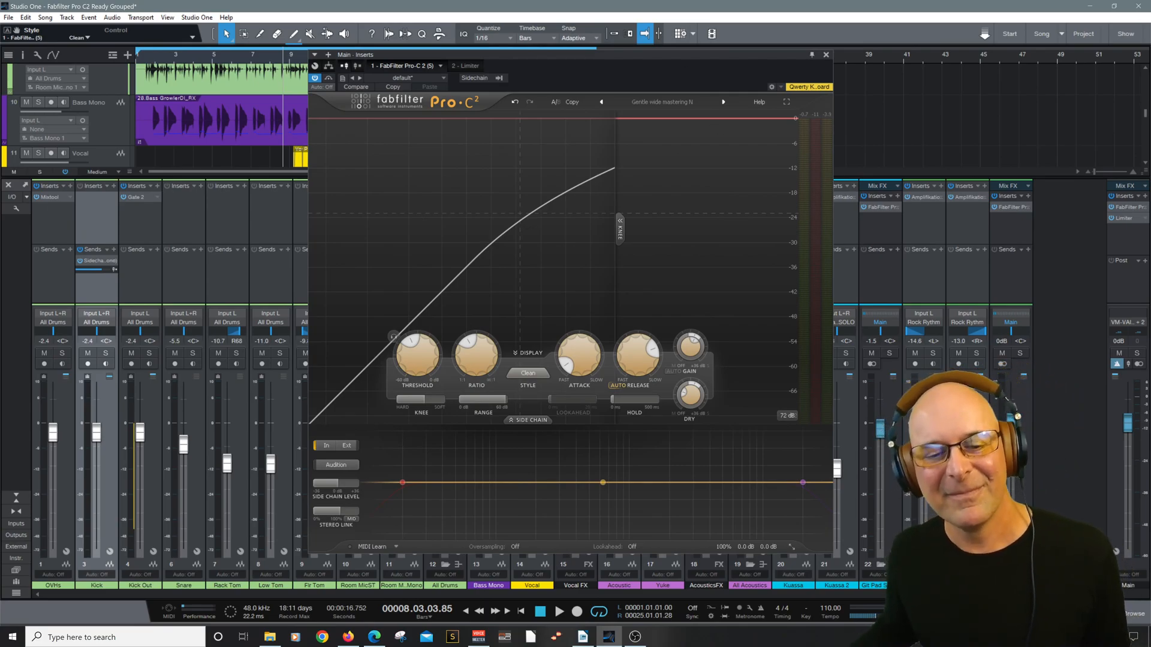
{"action": "key", "text": "alt+Tab"}
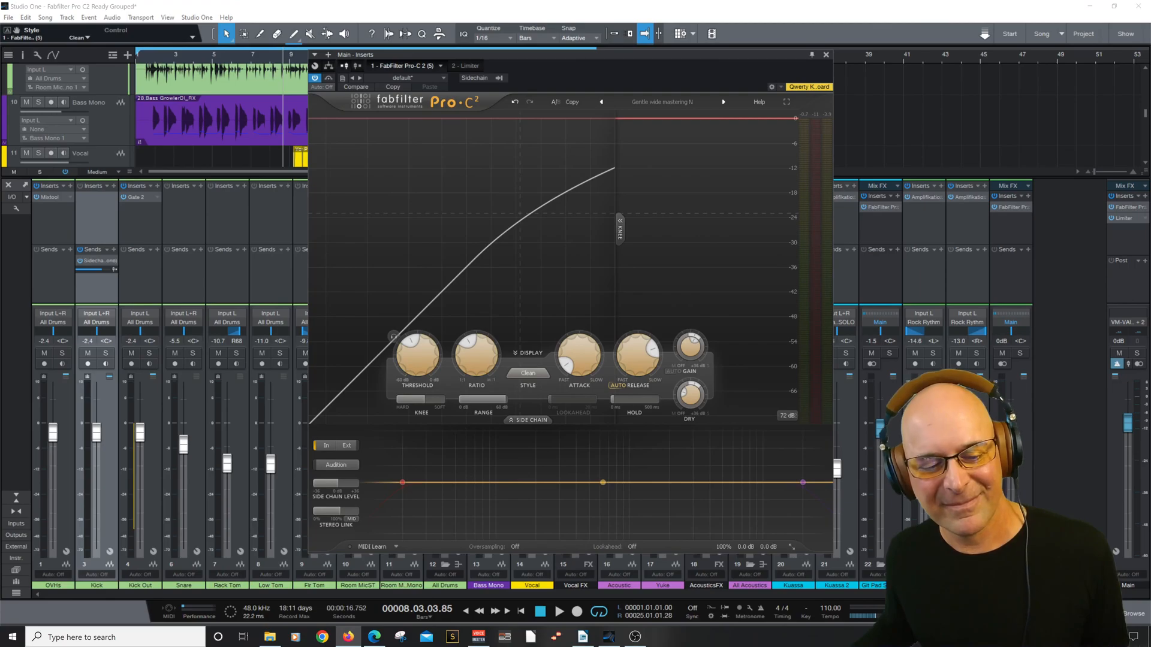